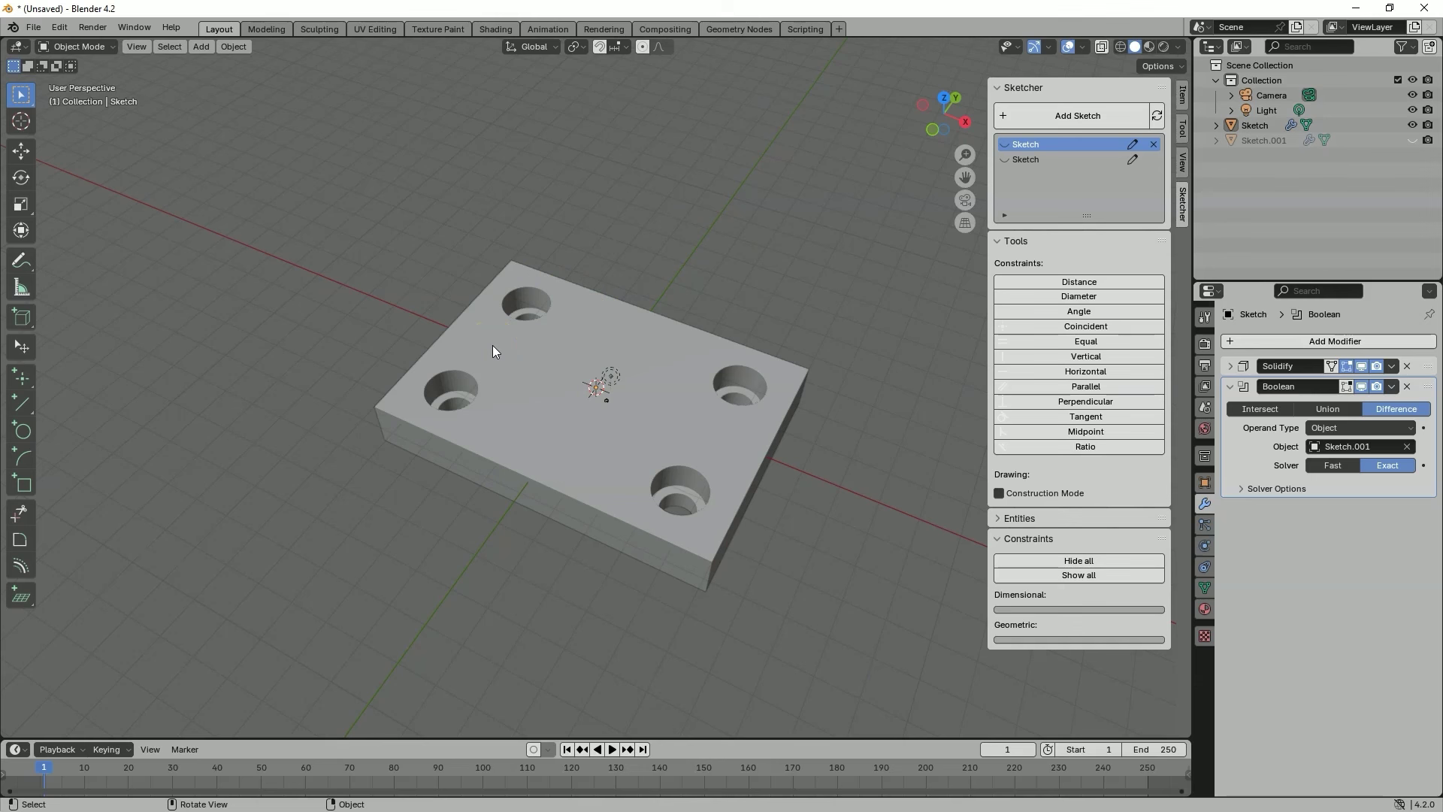
# - With the counterbored plate on screen, open the File menu and reach its New submenu
pyautogui.click(529, 338)
pyautogui.click(33, 27)
pyautogui.moveTo(54, 43)
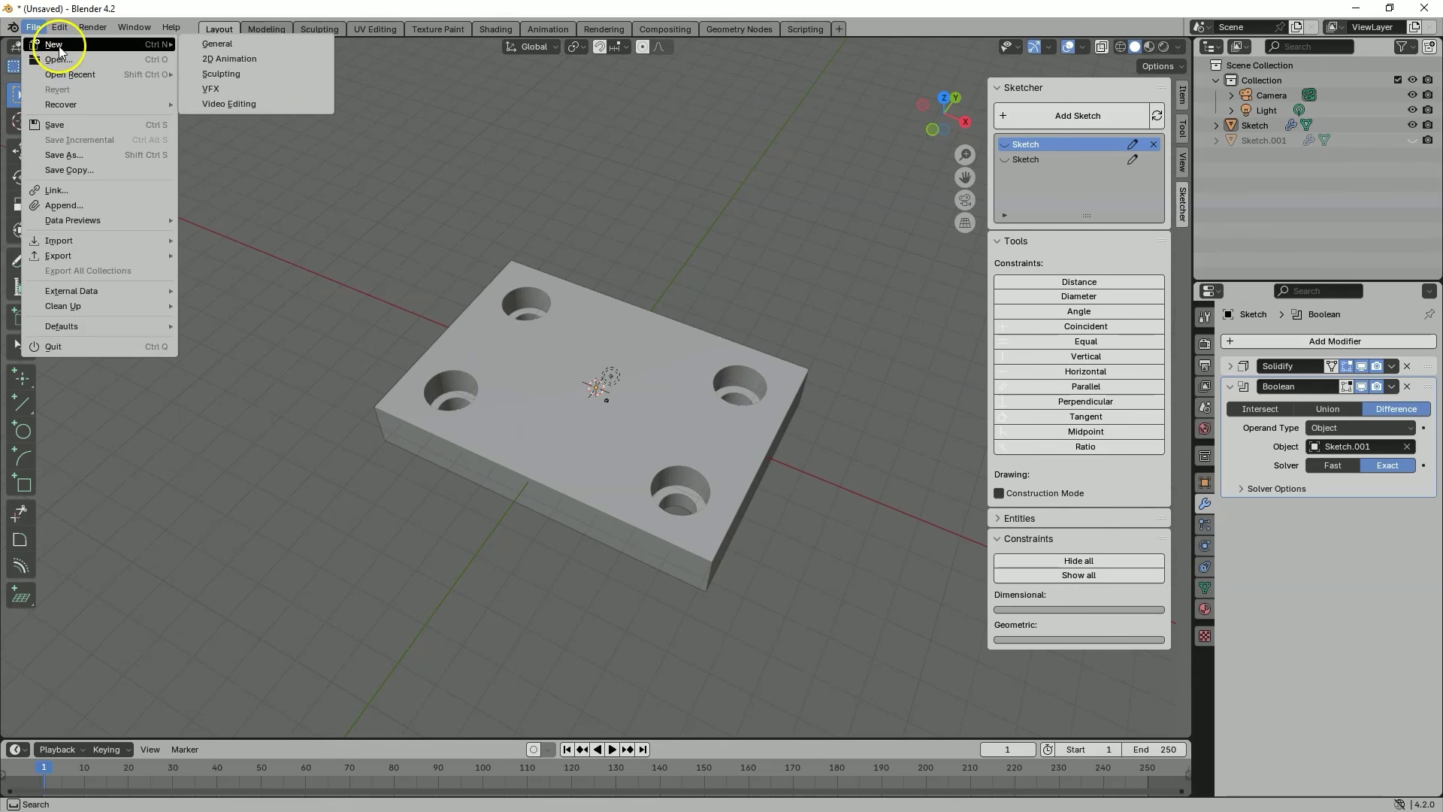
# - Start a new General file without saving the plate, keeping the Blender Light theme preset
pyautogui.click(223, 44)
pyautogui.click(722, 445)
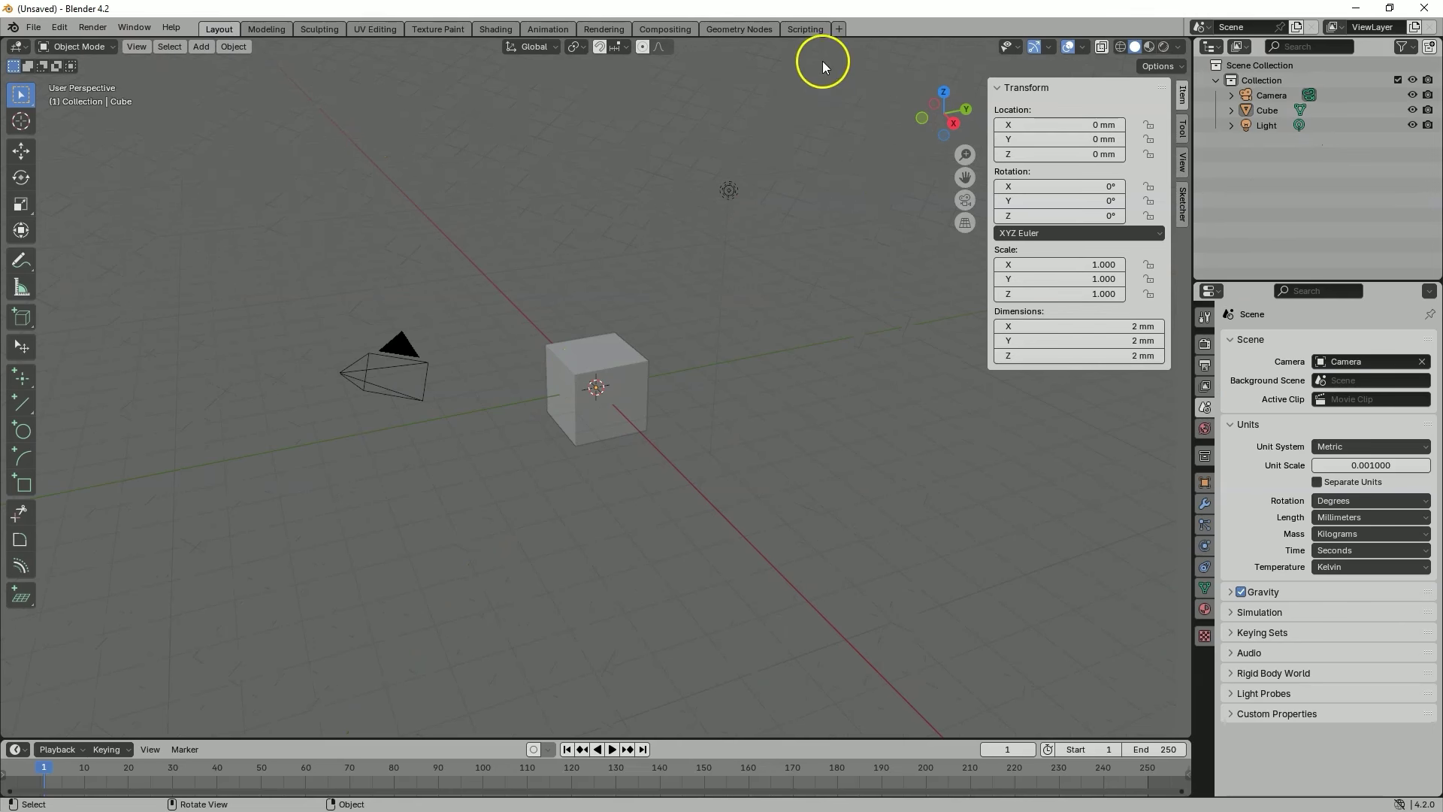
pyautogui.click(58, 27)
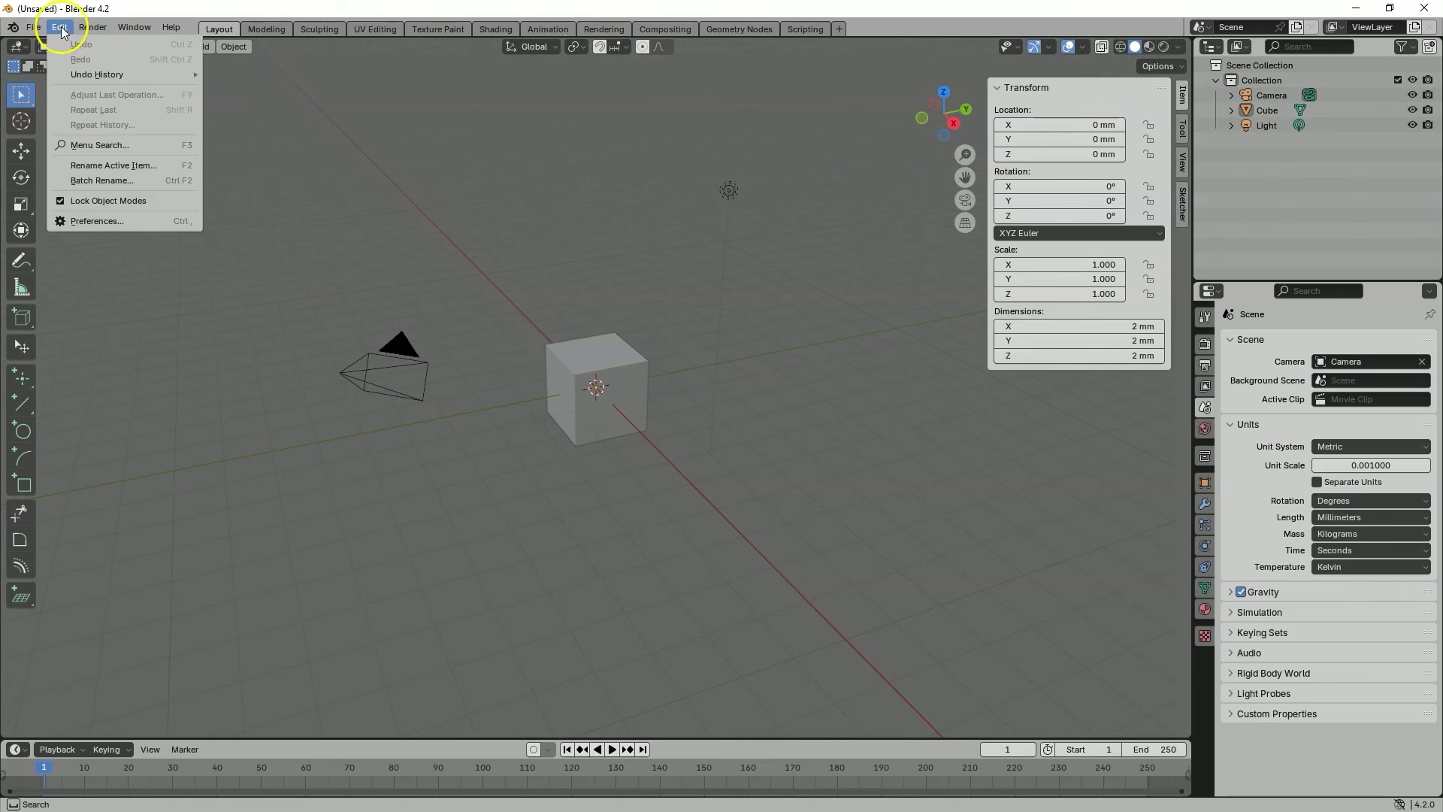
pyautogui.click(92, 220)
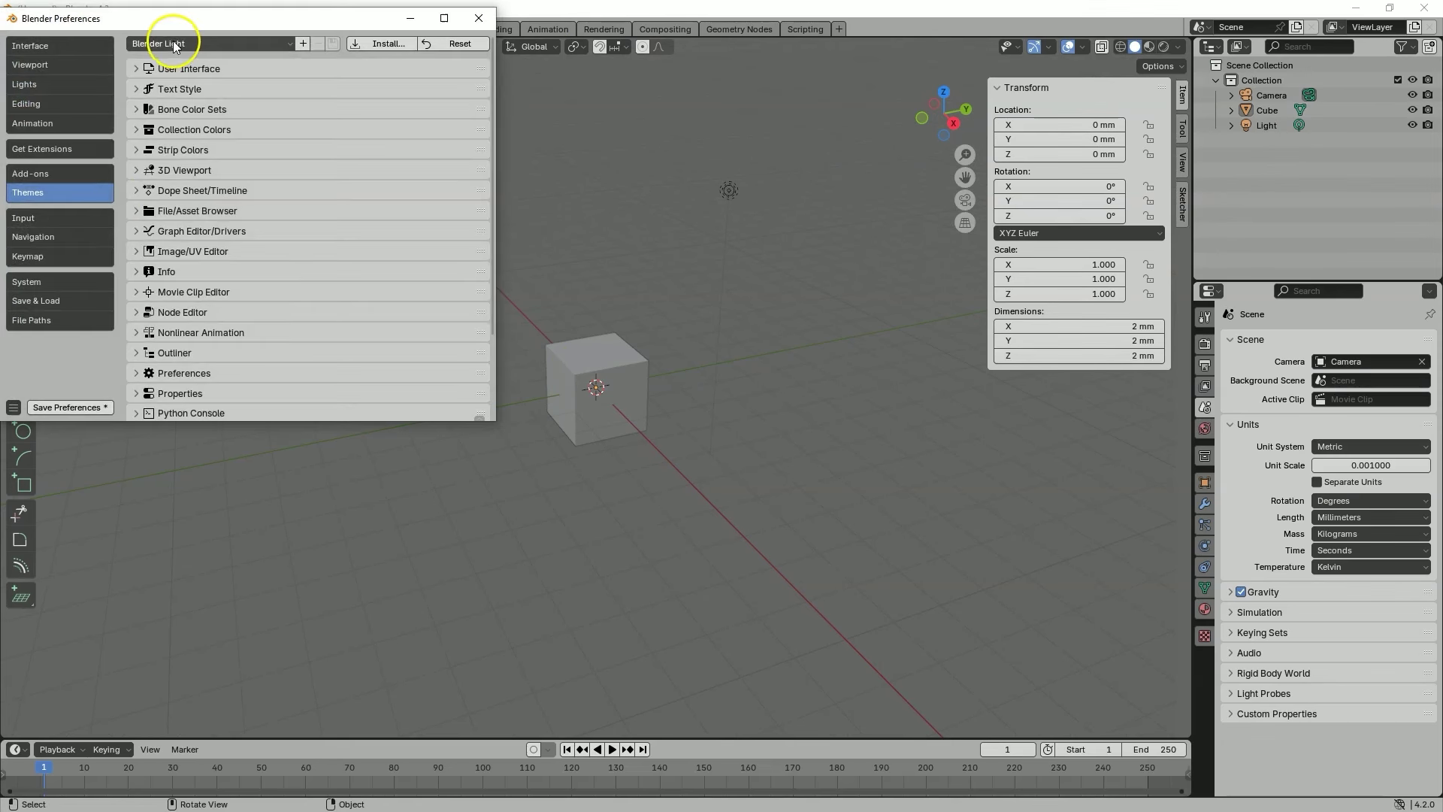
pyautogui.click(174, 44)
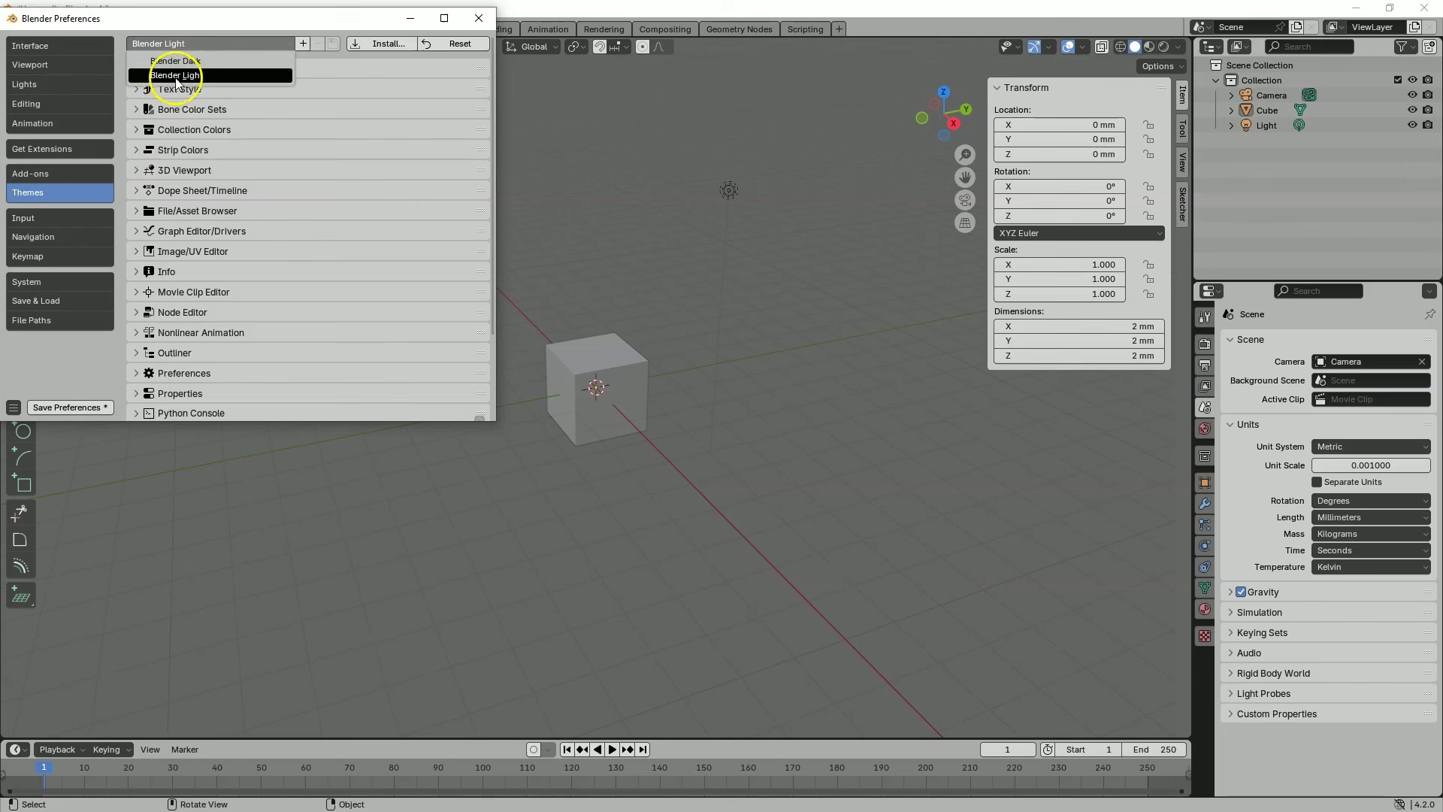
pyautogui.click(194, 77)
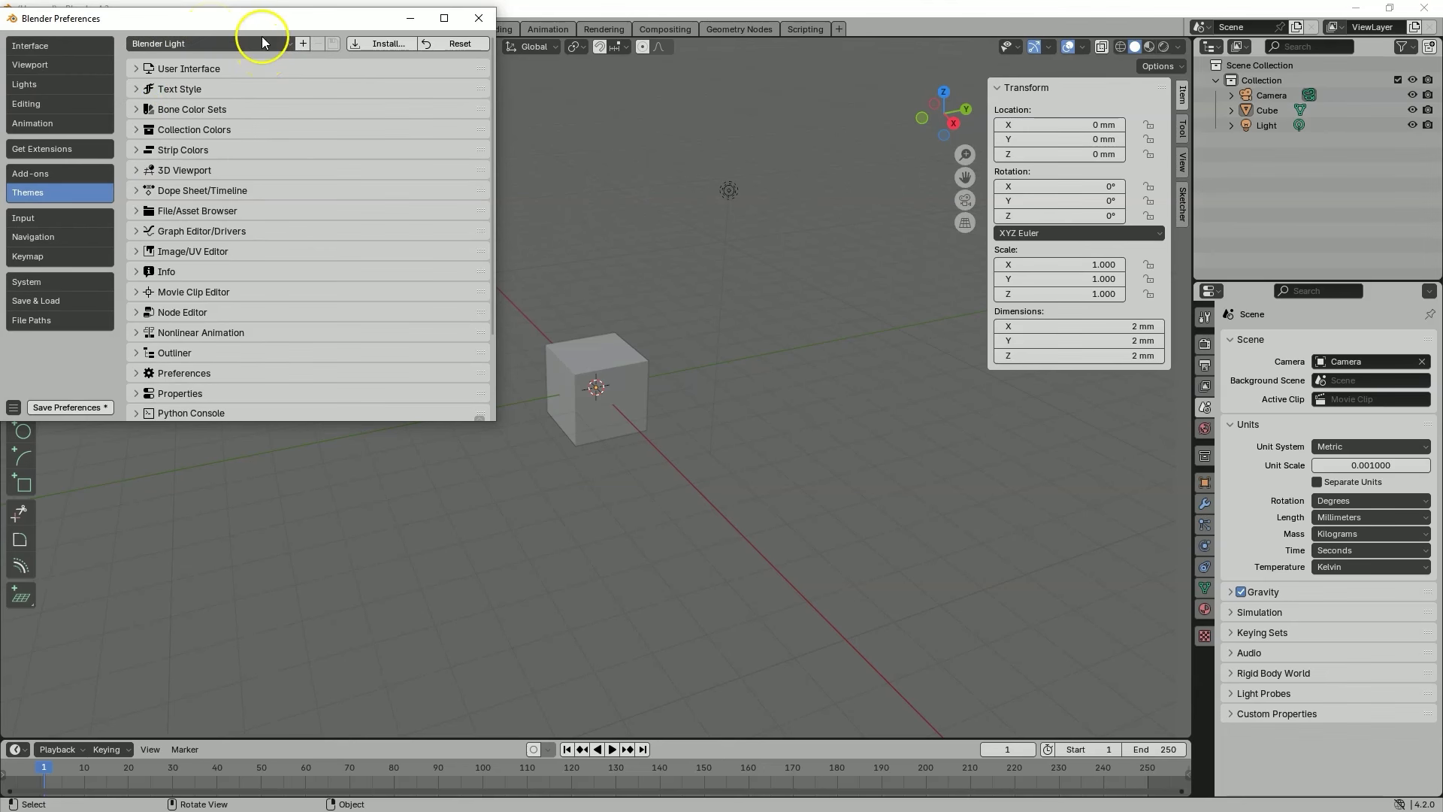
pyautogui.click(478, 18)
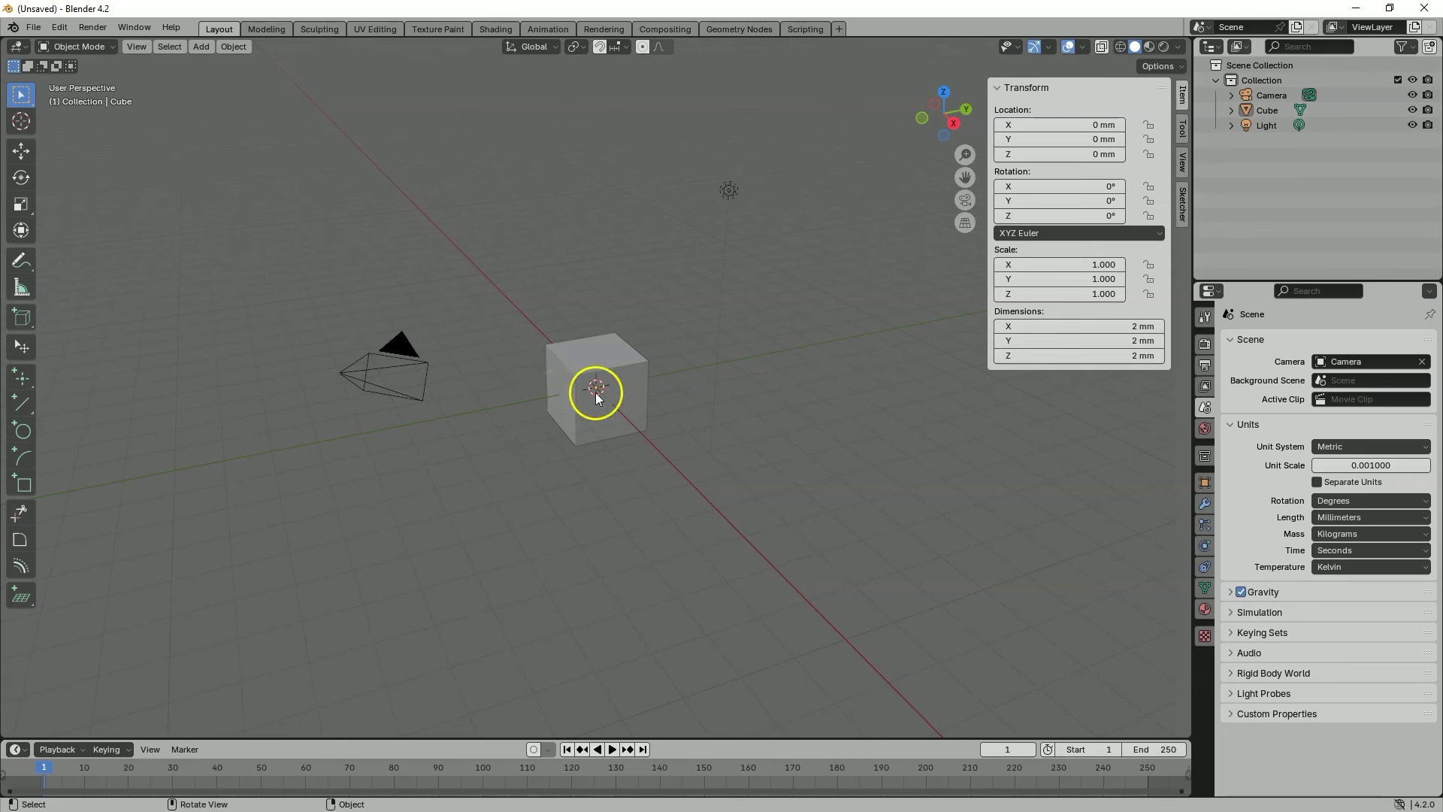
# - Delete the default cube and hide the camera and light in the Outliner
pyautogui.click(623, 372)
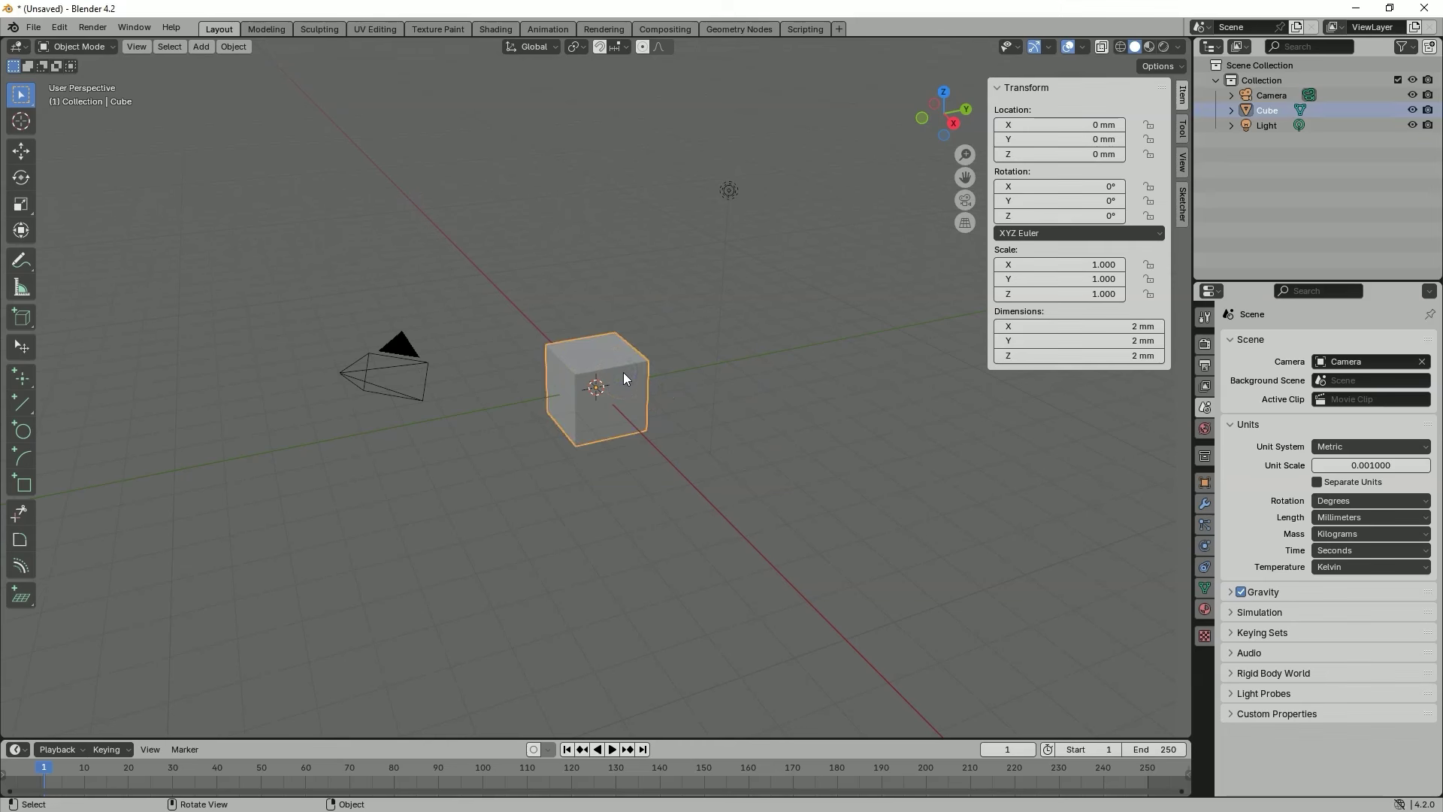
pyautogui.press('Delete')
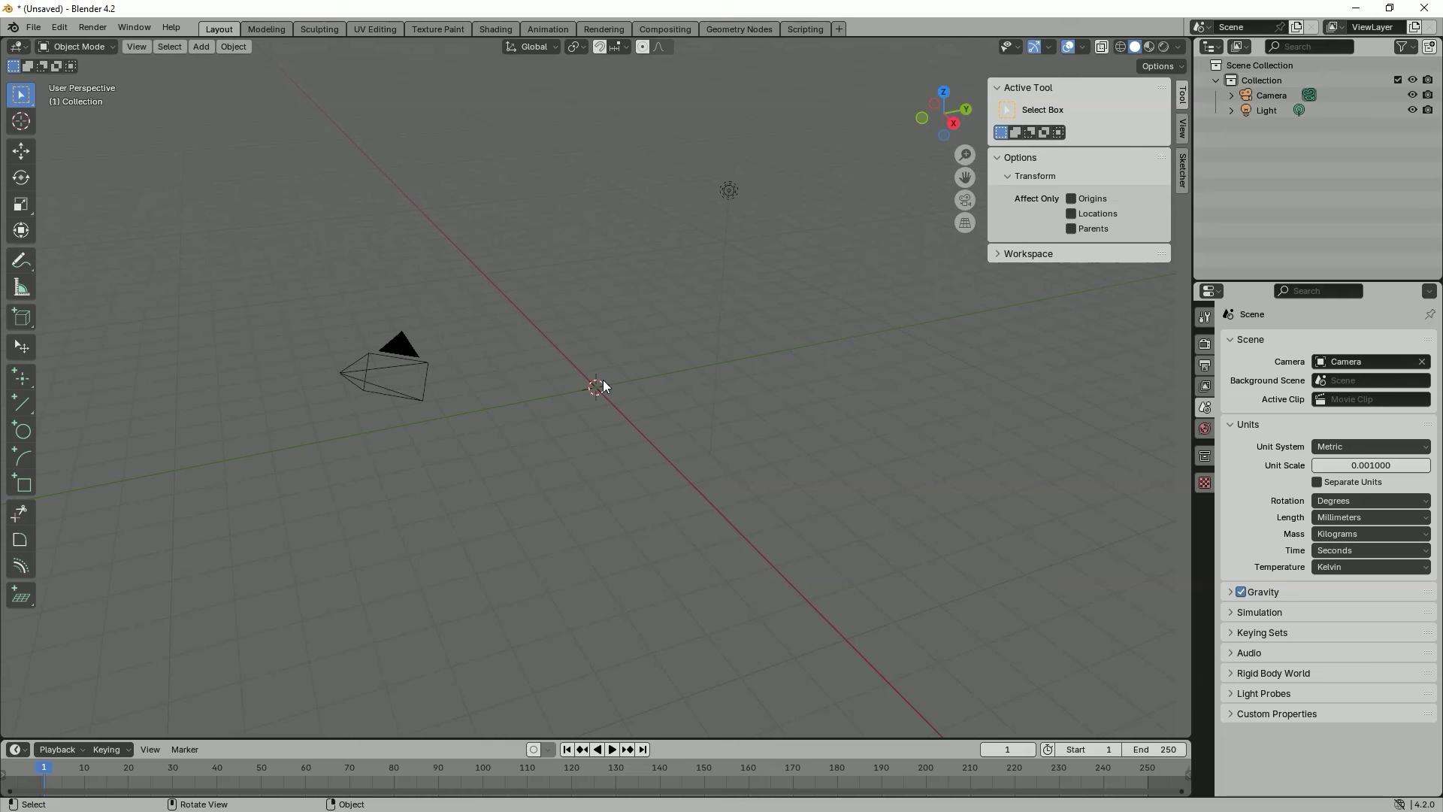
pyautogui.click(795, 165)
pyautogui.click(1413, 94)
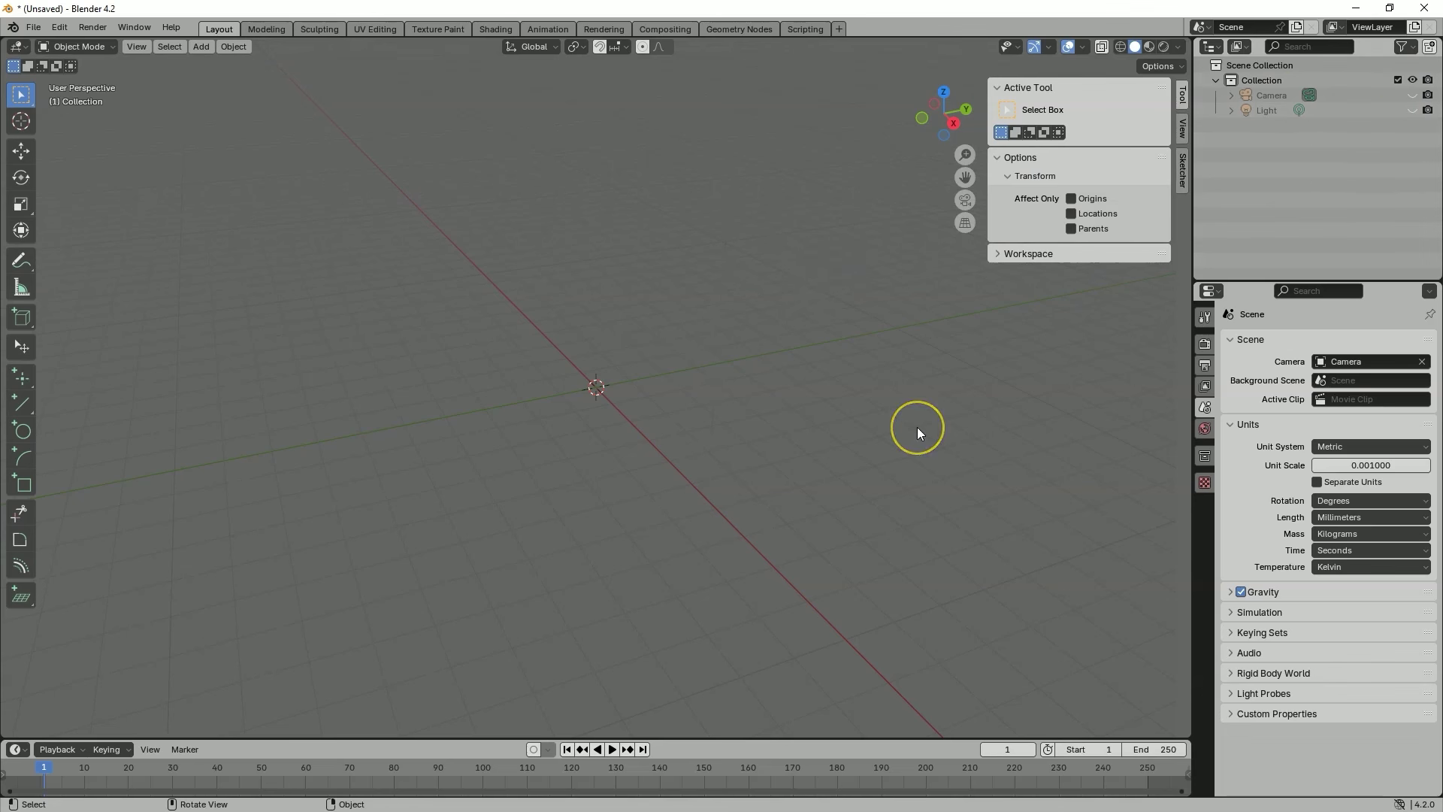
# - Show the Sketcher tab in the N sidebar, toggling the sidebar with N
pyautogui.click(1183, 175)
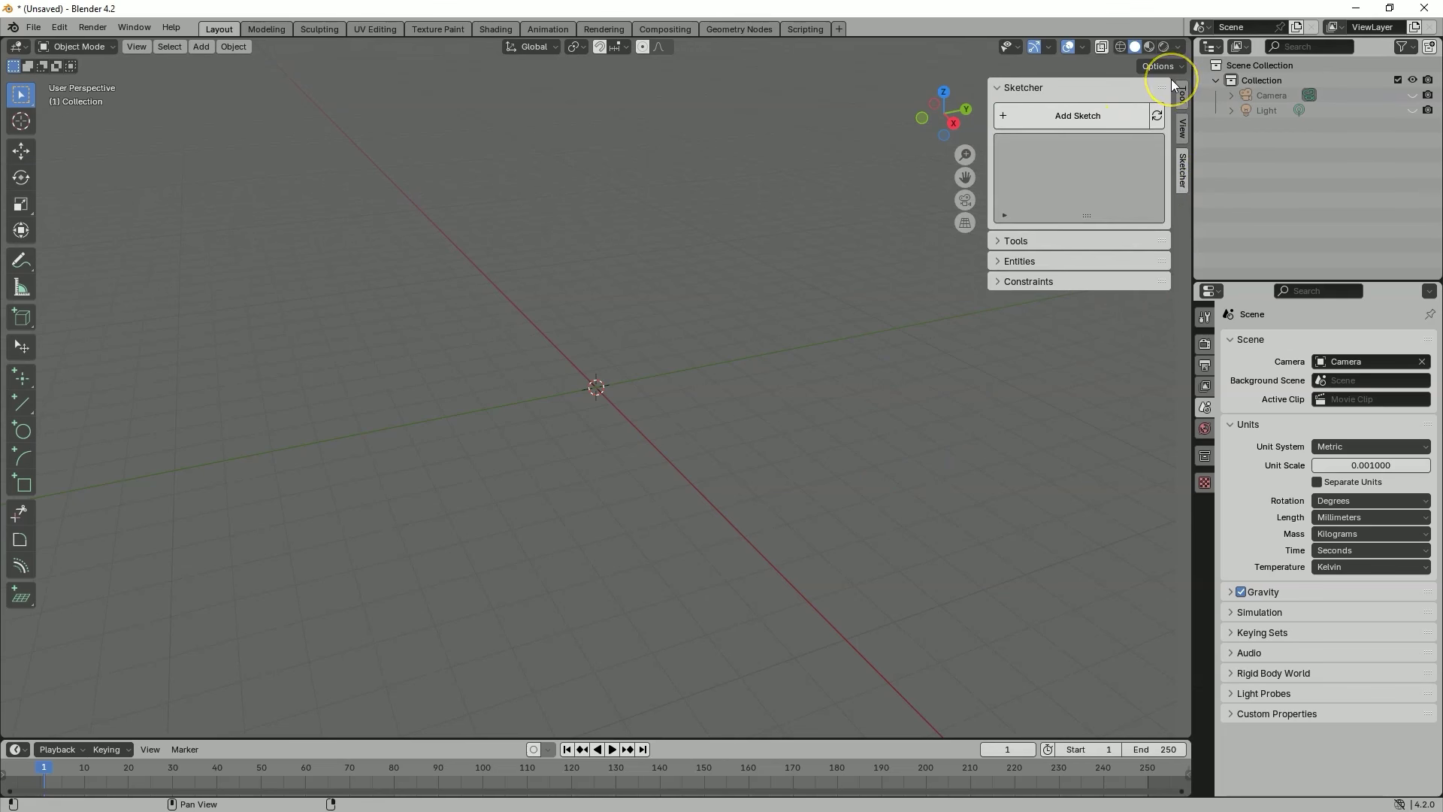
pyautogui.press('n')
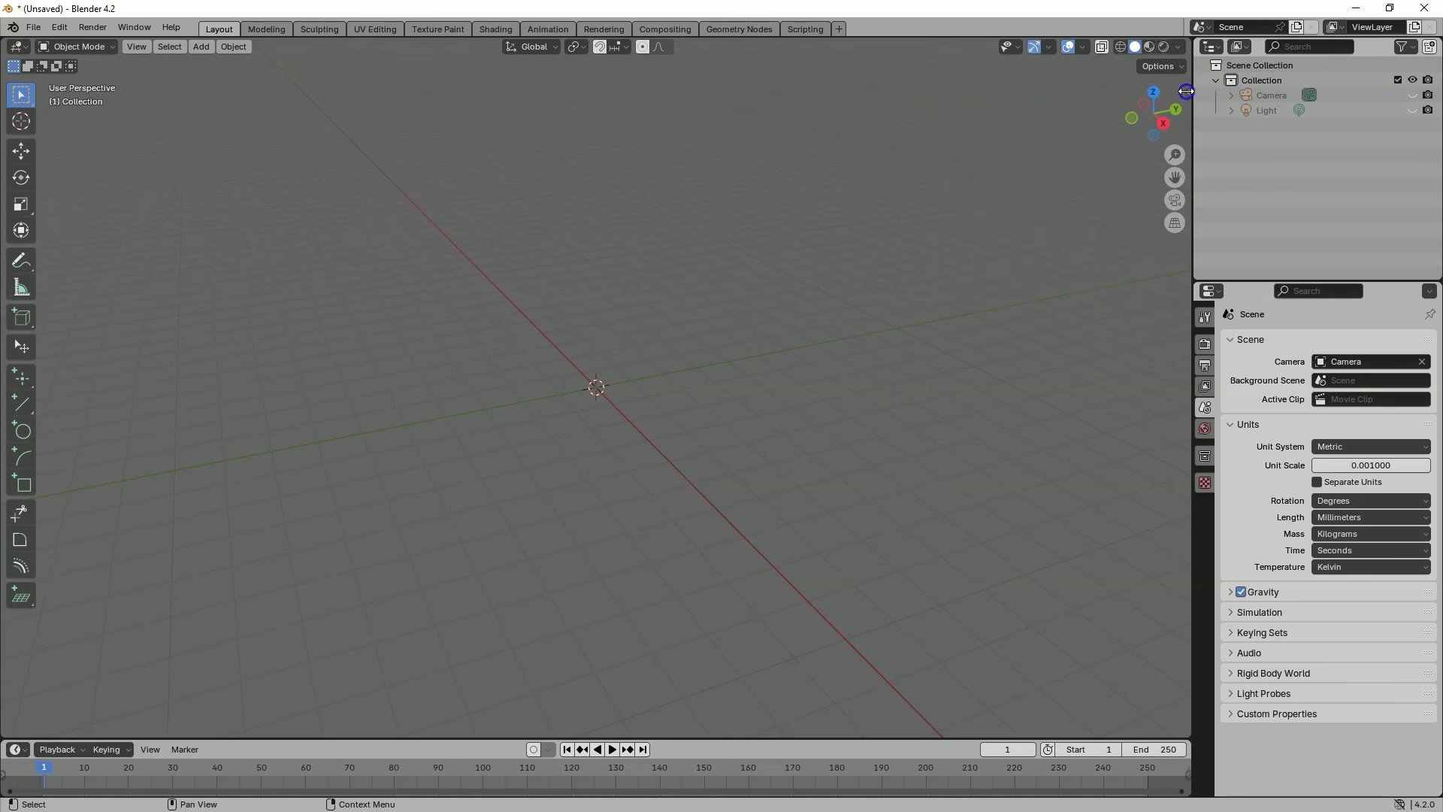
pyautogui.click(1186, 91)
pyautogui.click(1188, 92)
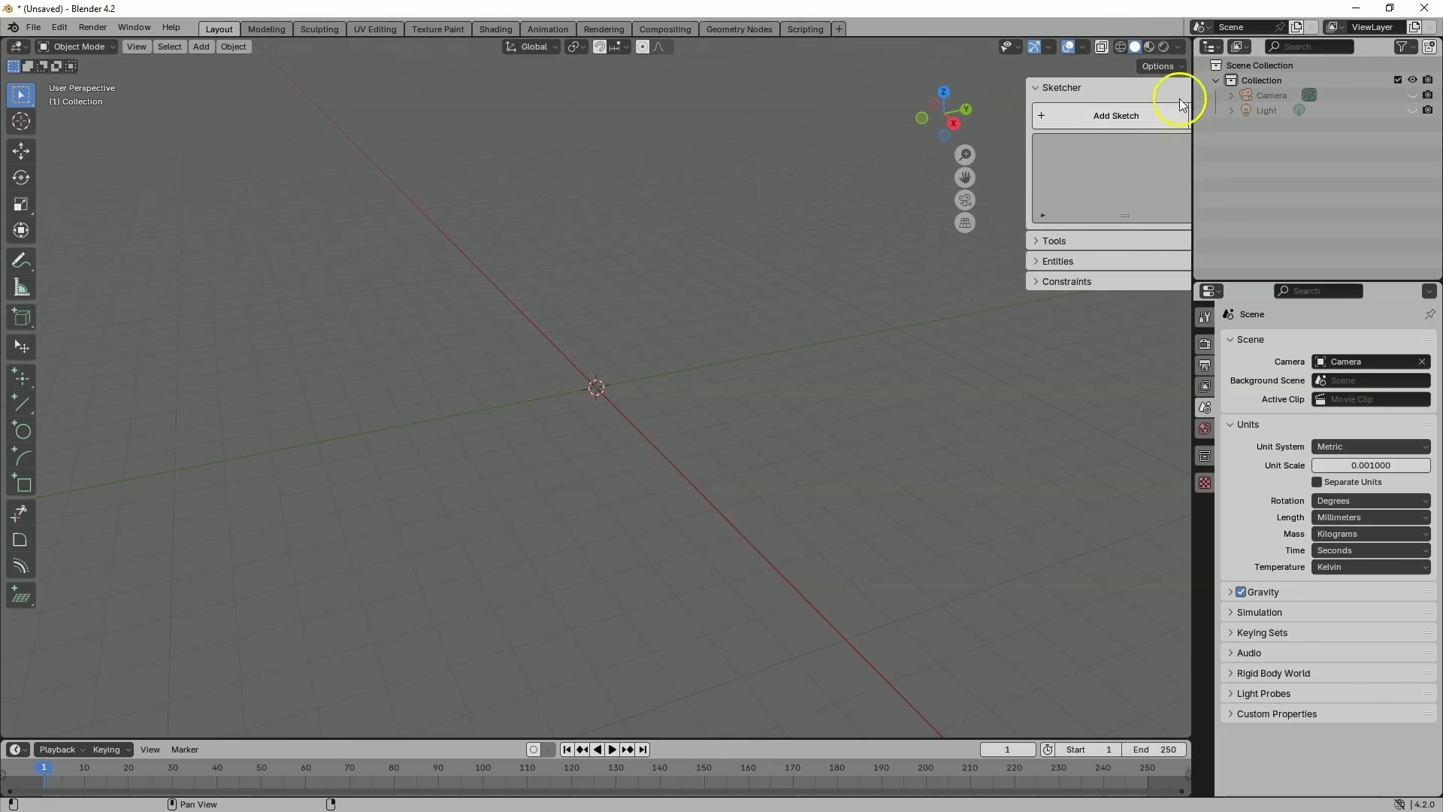
pyautogui.press('n')
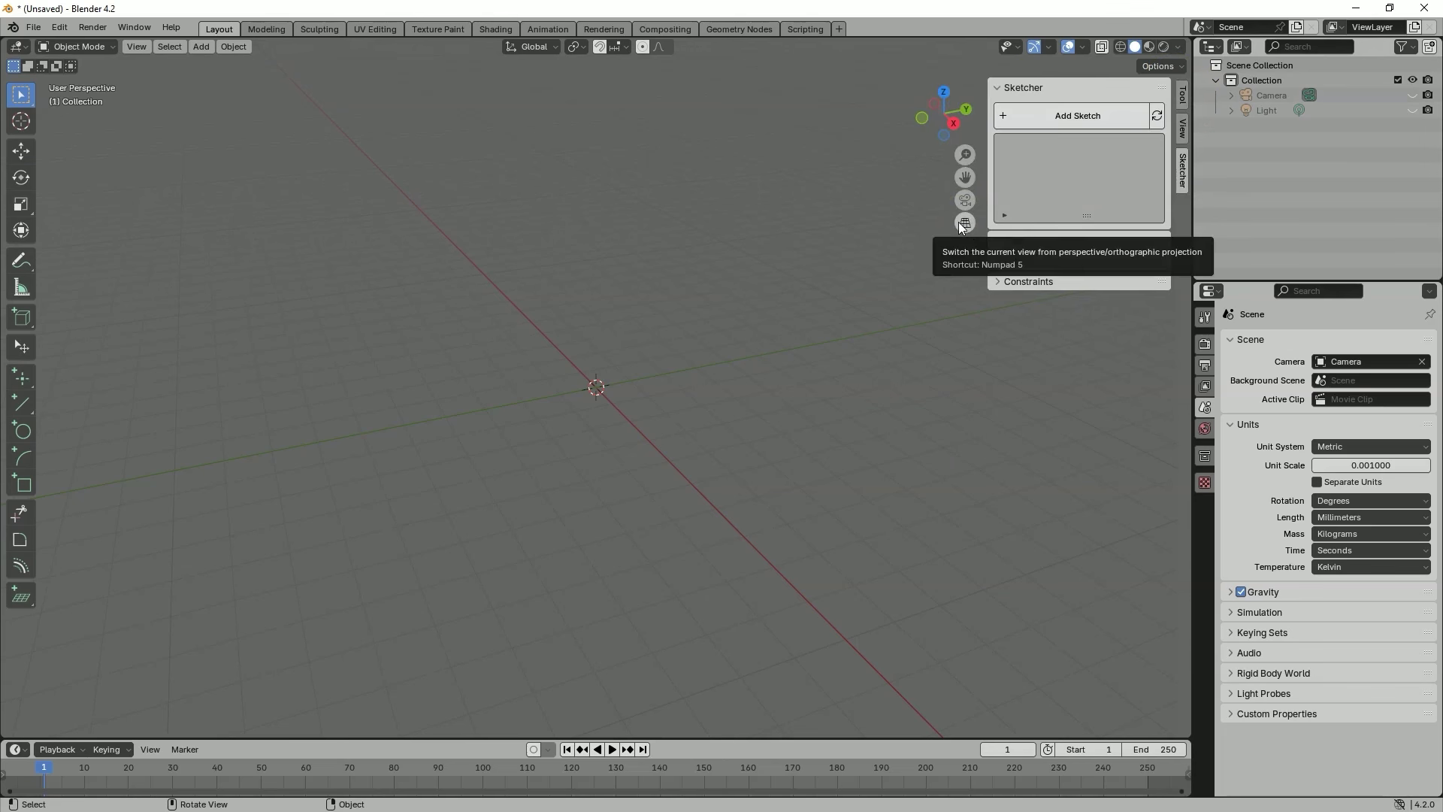
pyautogui.press('n')
pyautogui.press('n')
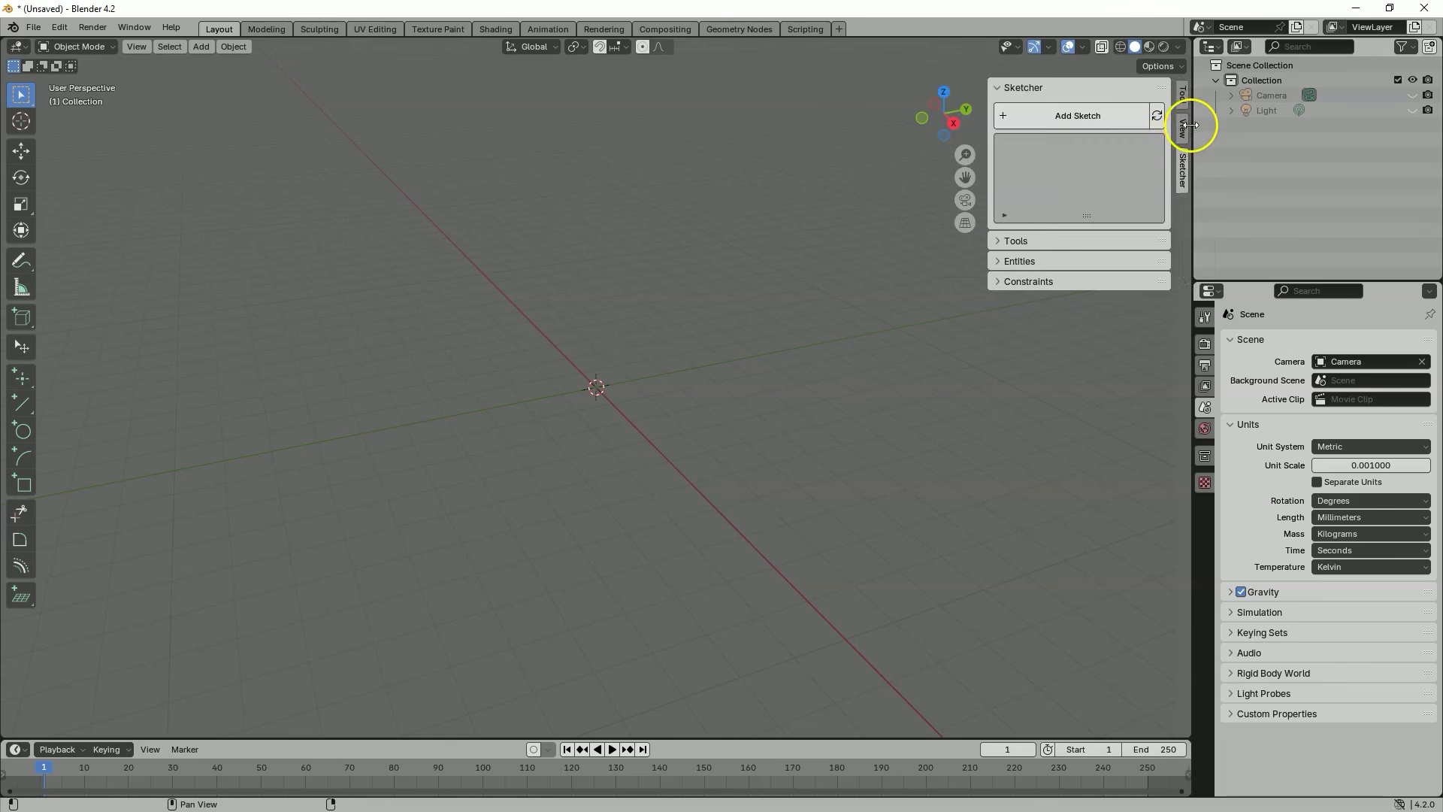
pyautogui.press('n')
pyautogui.press('n')
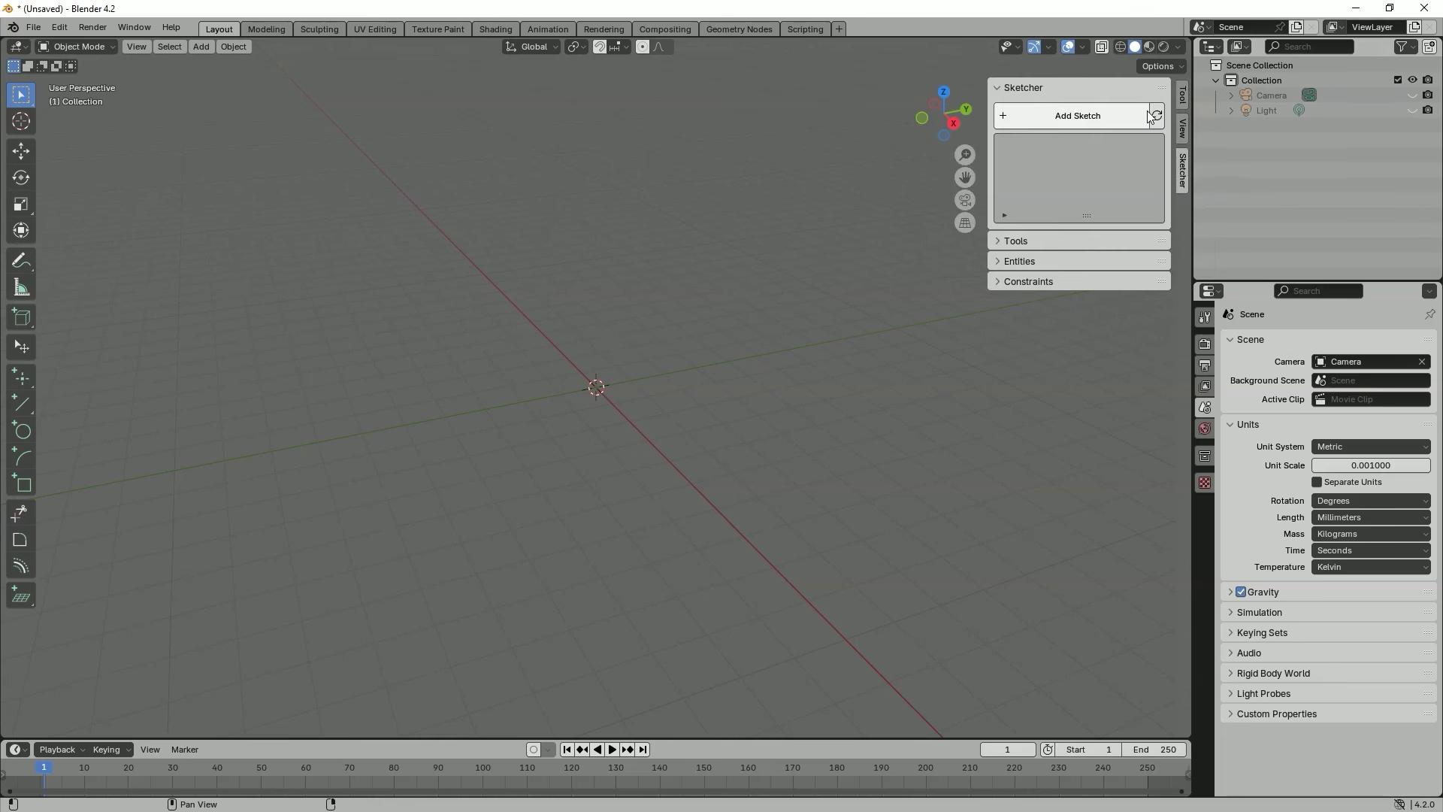
pyautogui.press('n')
pyautogui.press('n')
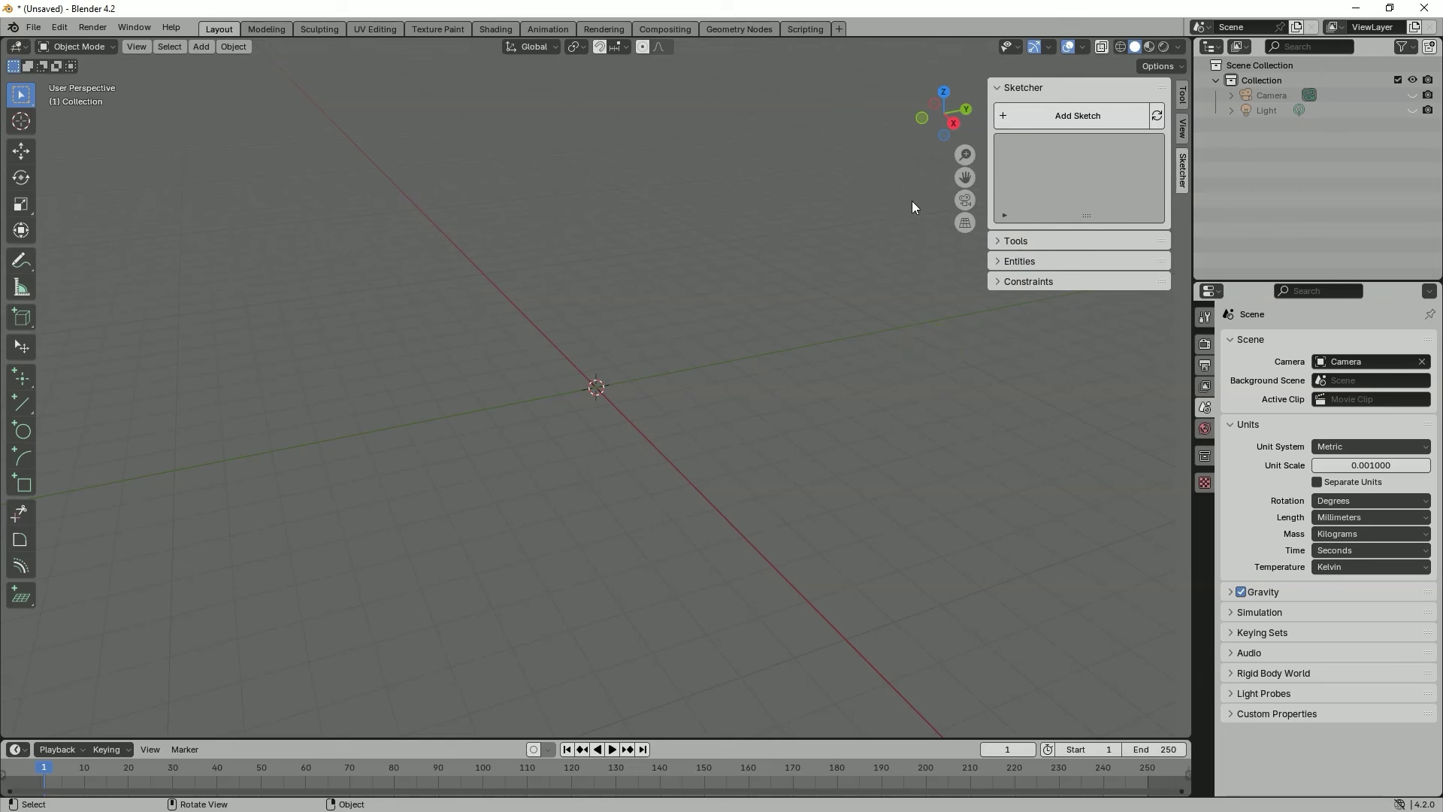
# - Add a new sketch named Sketch on the horizontal XY workplane
pyautogui.click(1068, 121)
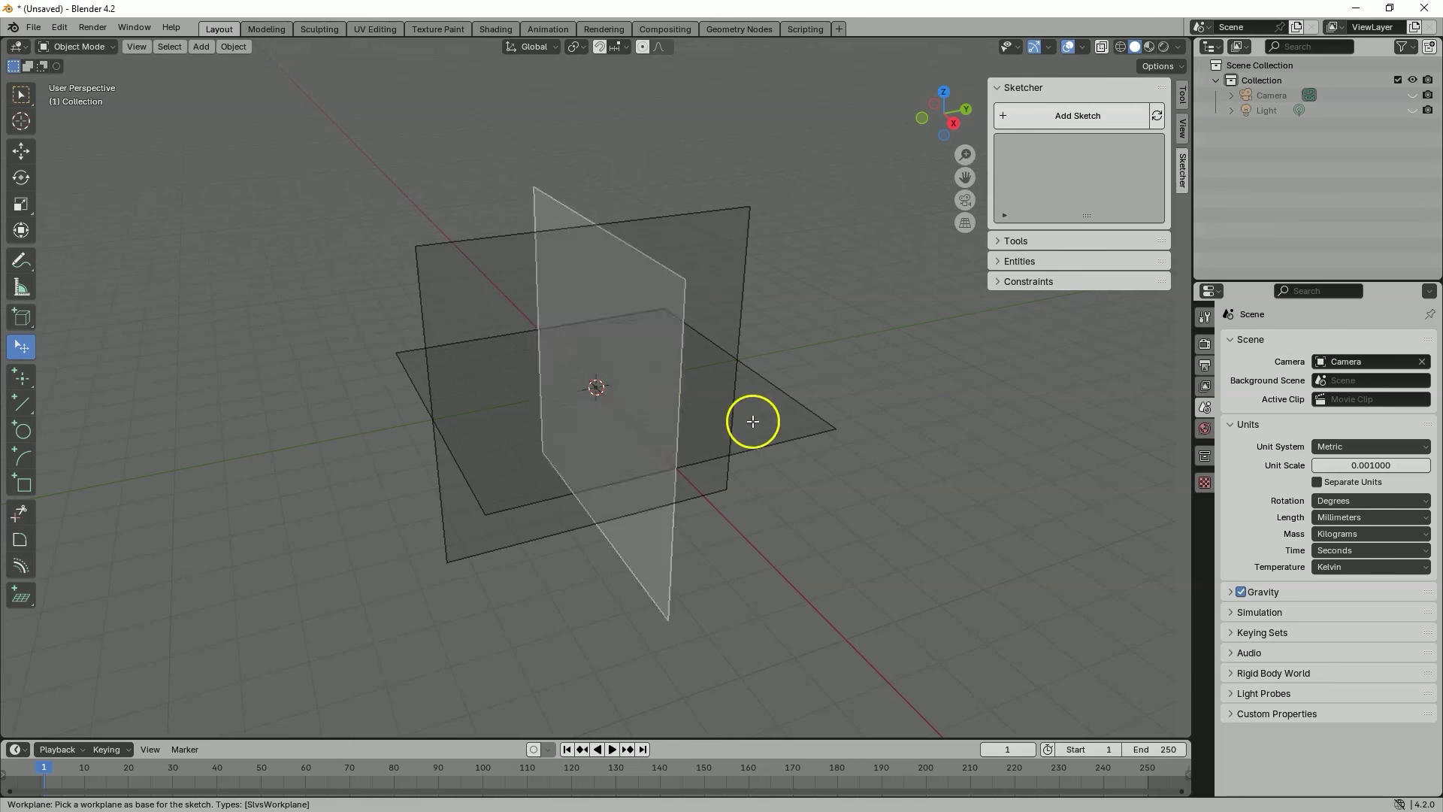
pyautogui.click(912, 400)
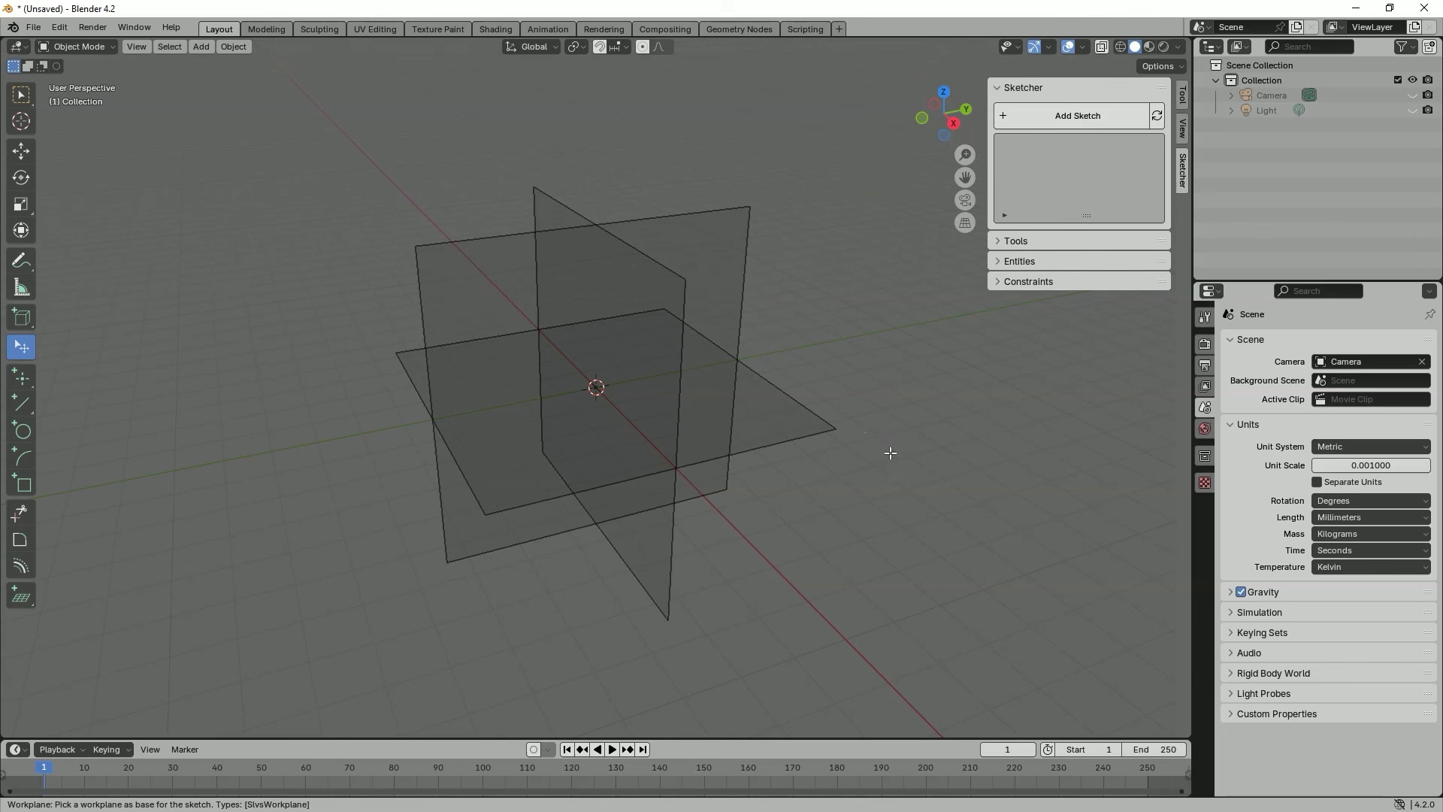
pyautogui.click(820, 430)
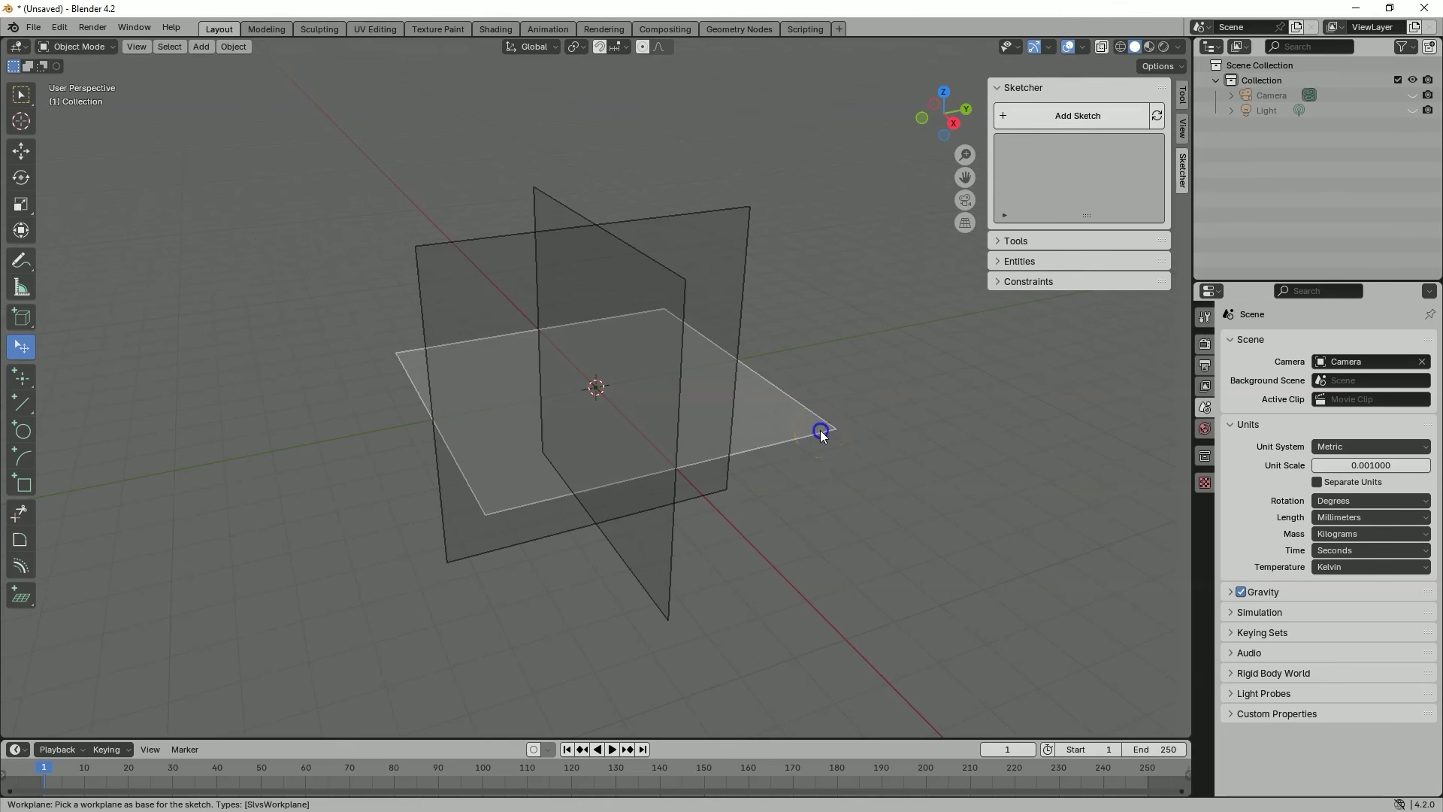
pyautogui.click(820, 431)
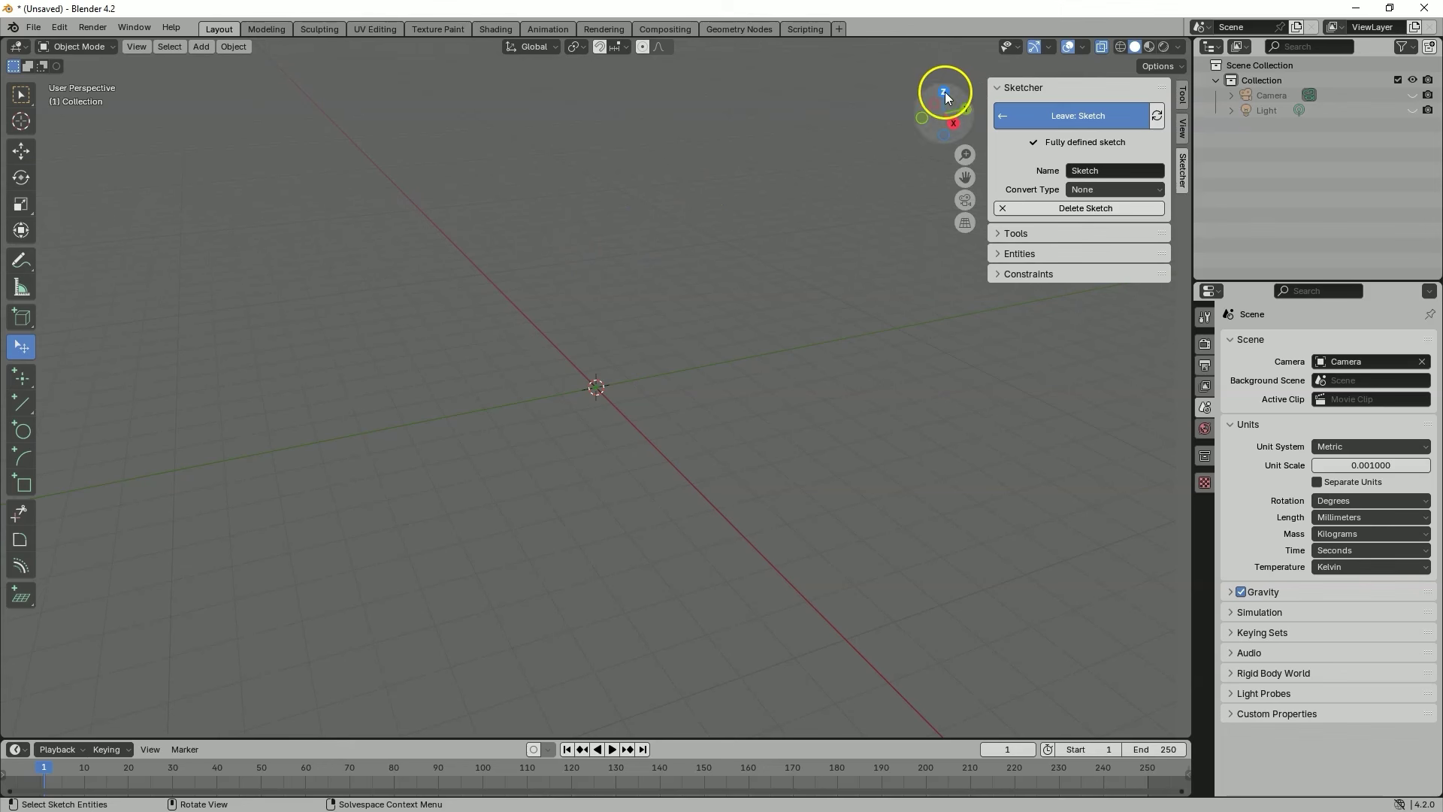
# - Switch to Top Orthographic view from the Z gizmo axis and pick the Add 2D Line tool
pyautogui.moveTo(945, 91); pyautogui.dragTo(957, 99)
pyautogui.click(944, 93)
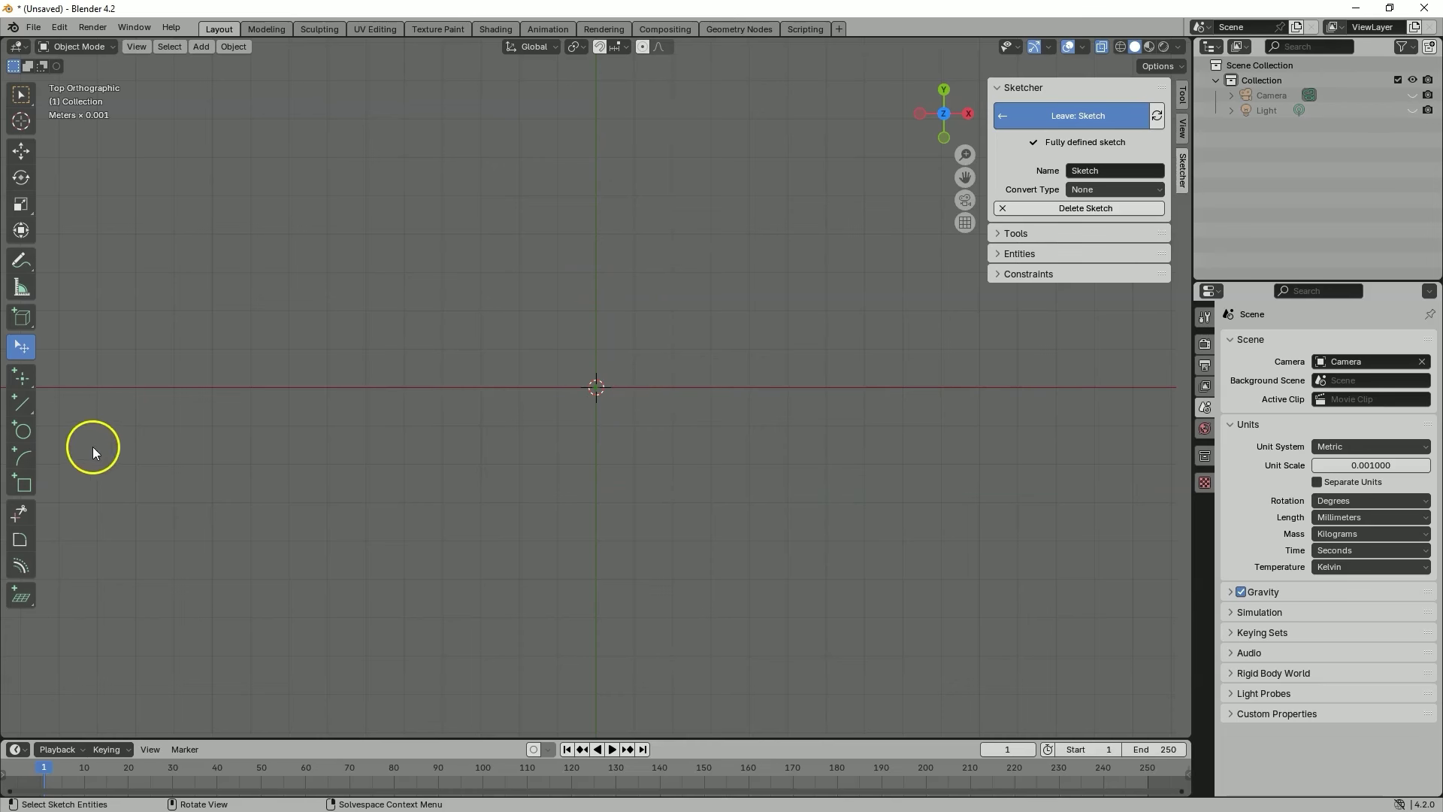
pyautogui.click(29, 405)
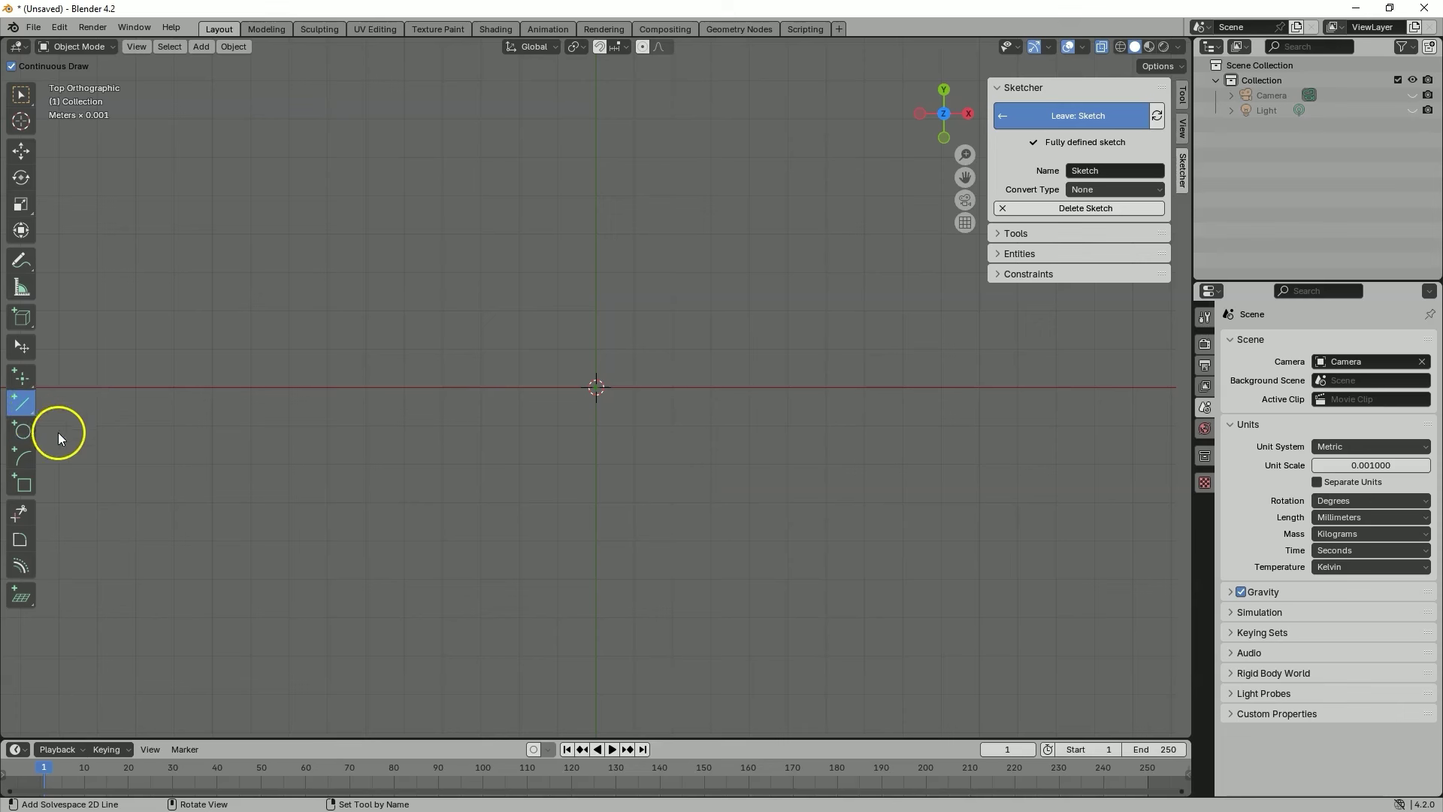
pyautogui.click(29, 404)
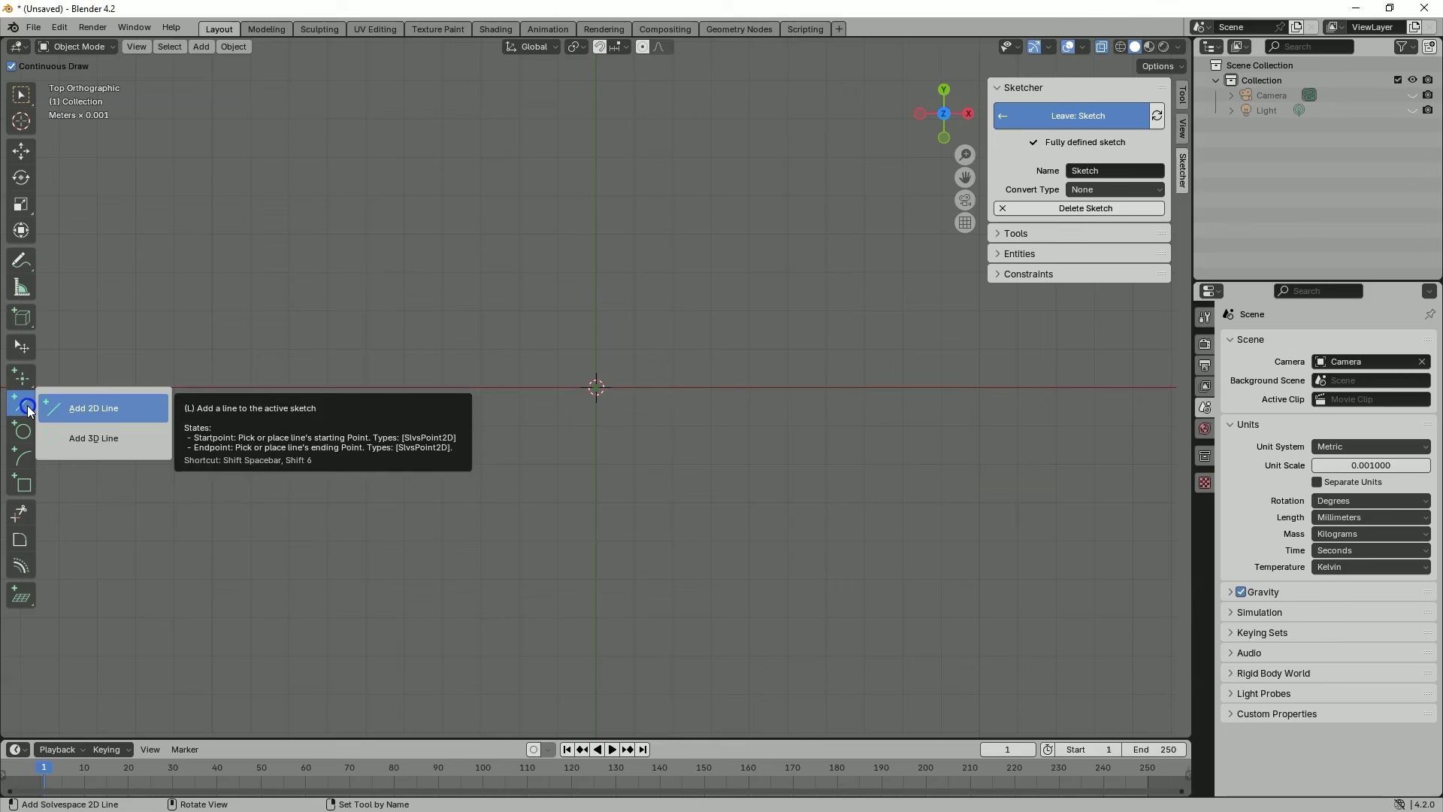
pyautogui.moveTo(27, 405); pyautogui.dragTo(93, 412)
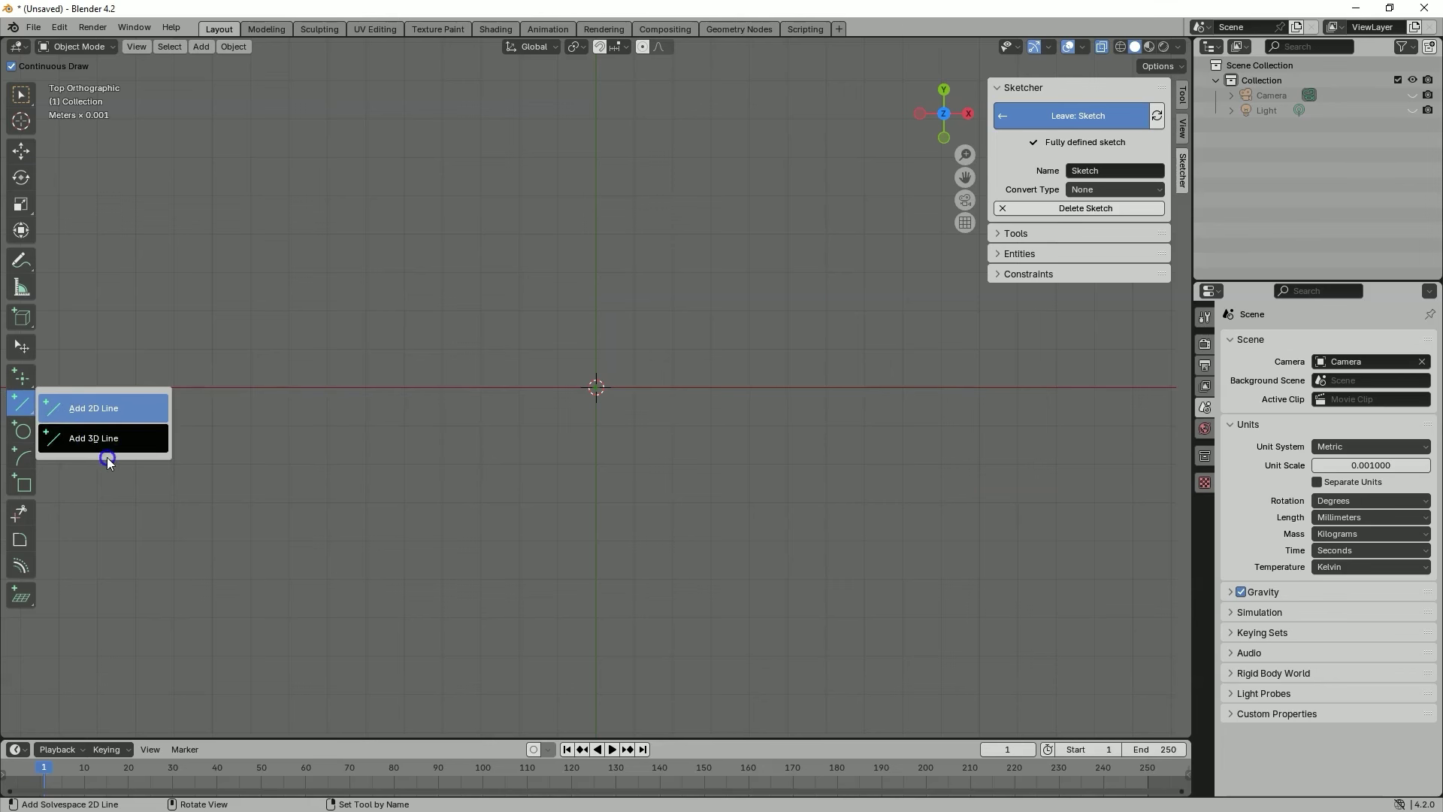
pyautogui.click(113, 404)
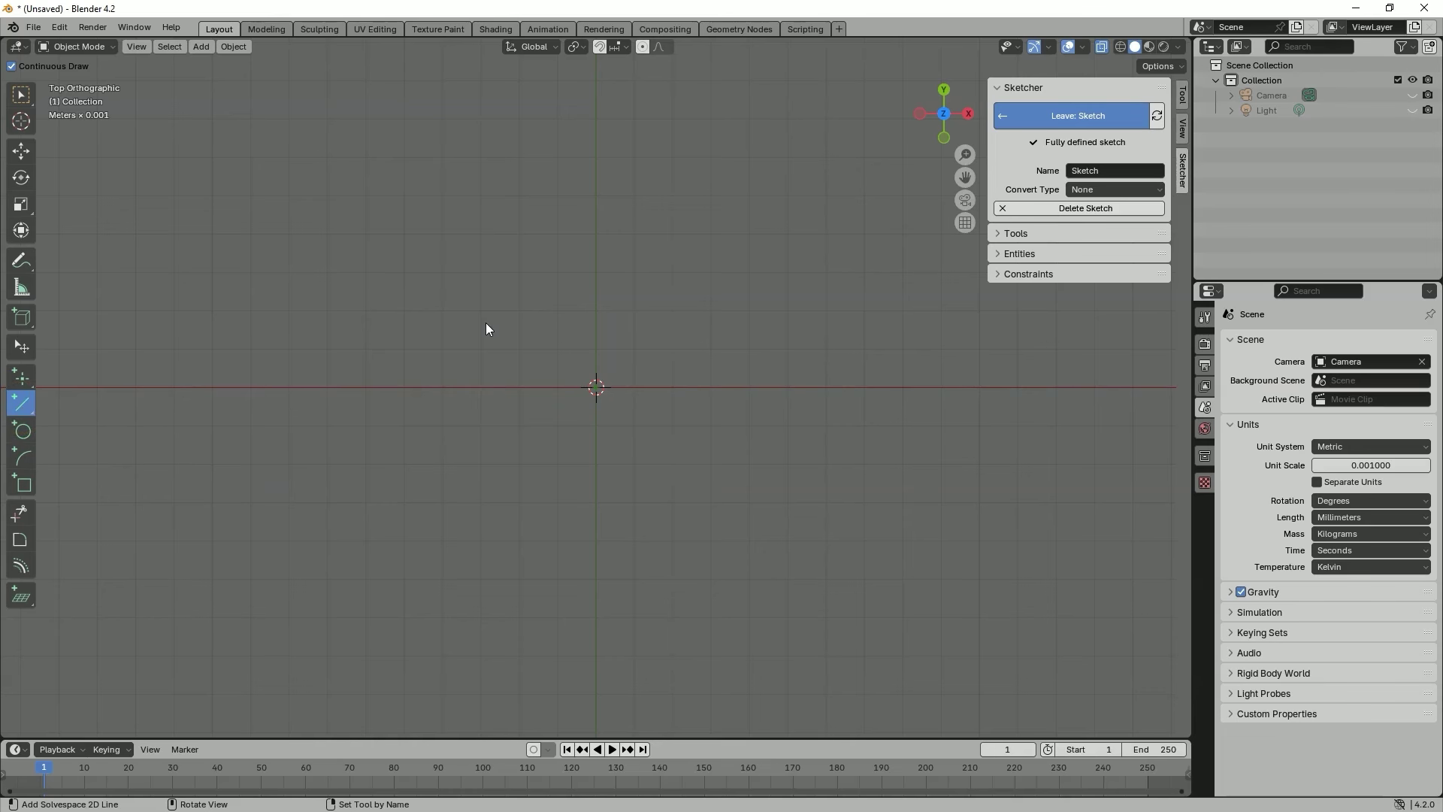
pyautogui.click(381, 300)
pyautogui.click(526, 206)
pyautogui.click(332, 159)
pyautogui.click(273, 282)
pyautogui.click(200, 282)
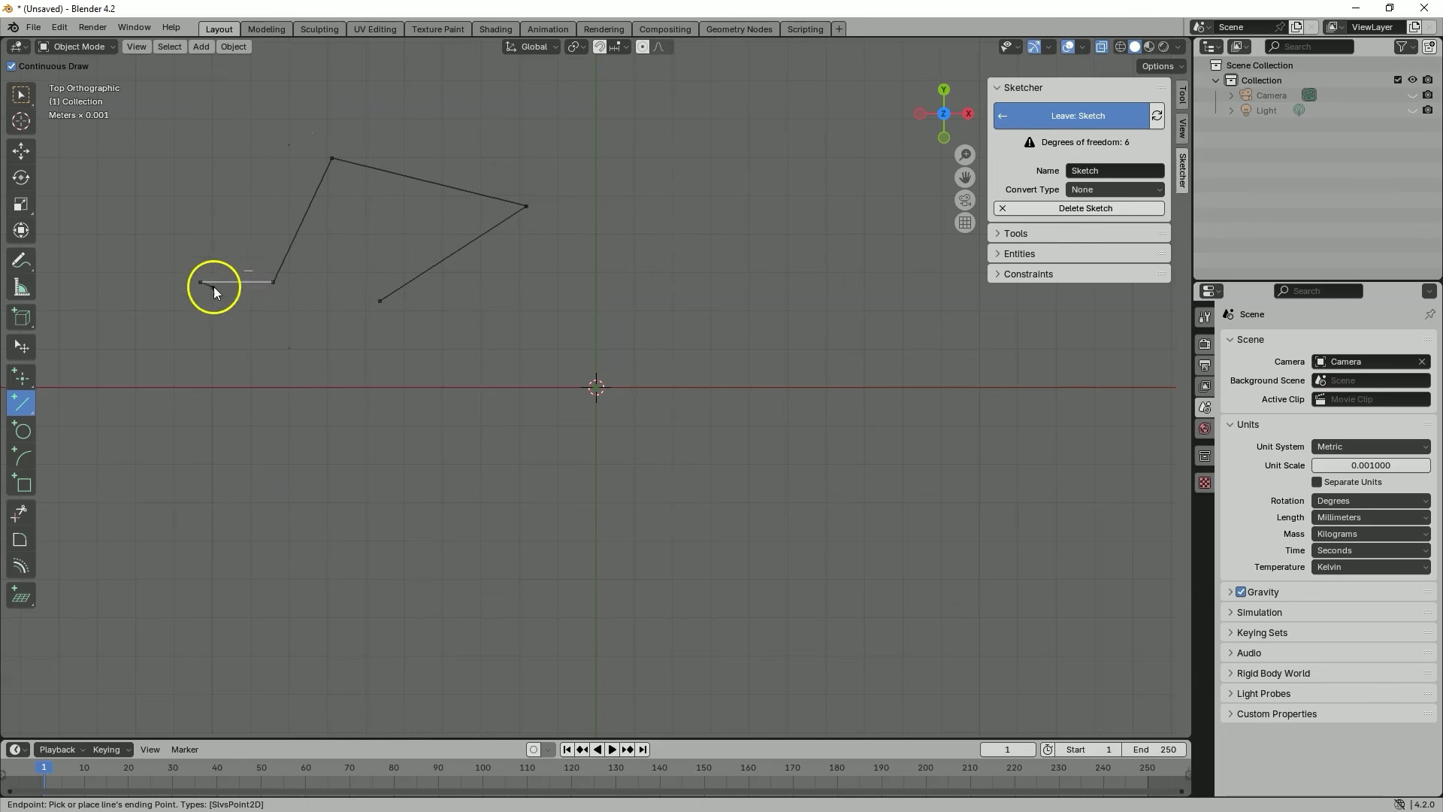
pyautogui.rightClick(208, 323)
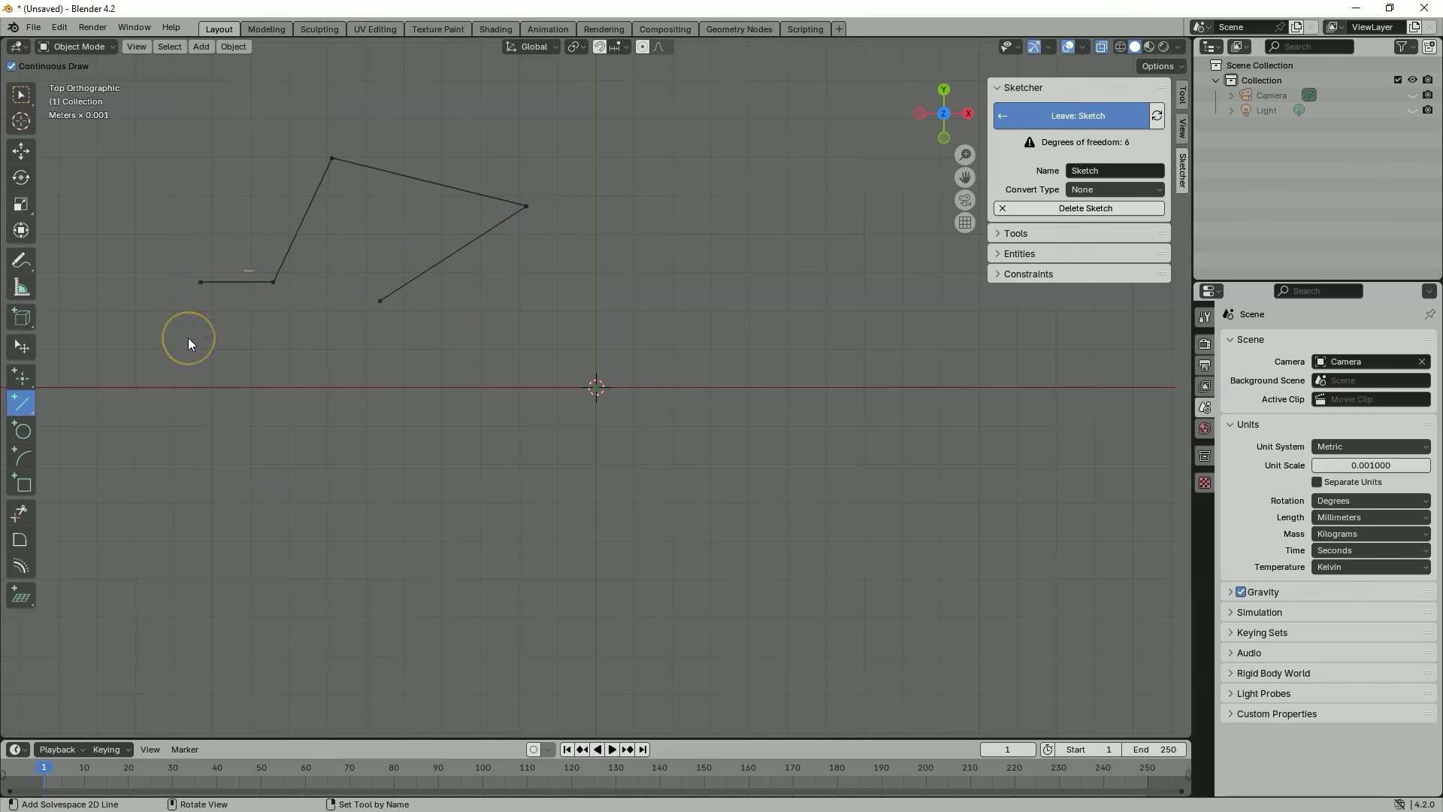
pyautogui.rightClick(217, 342)
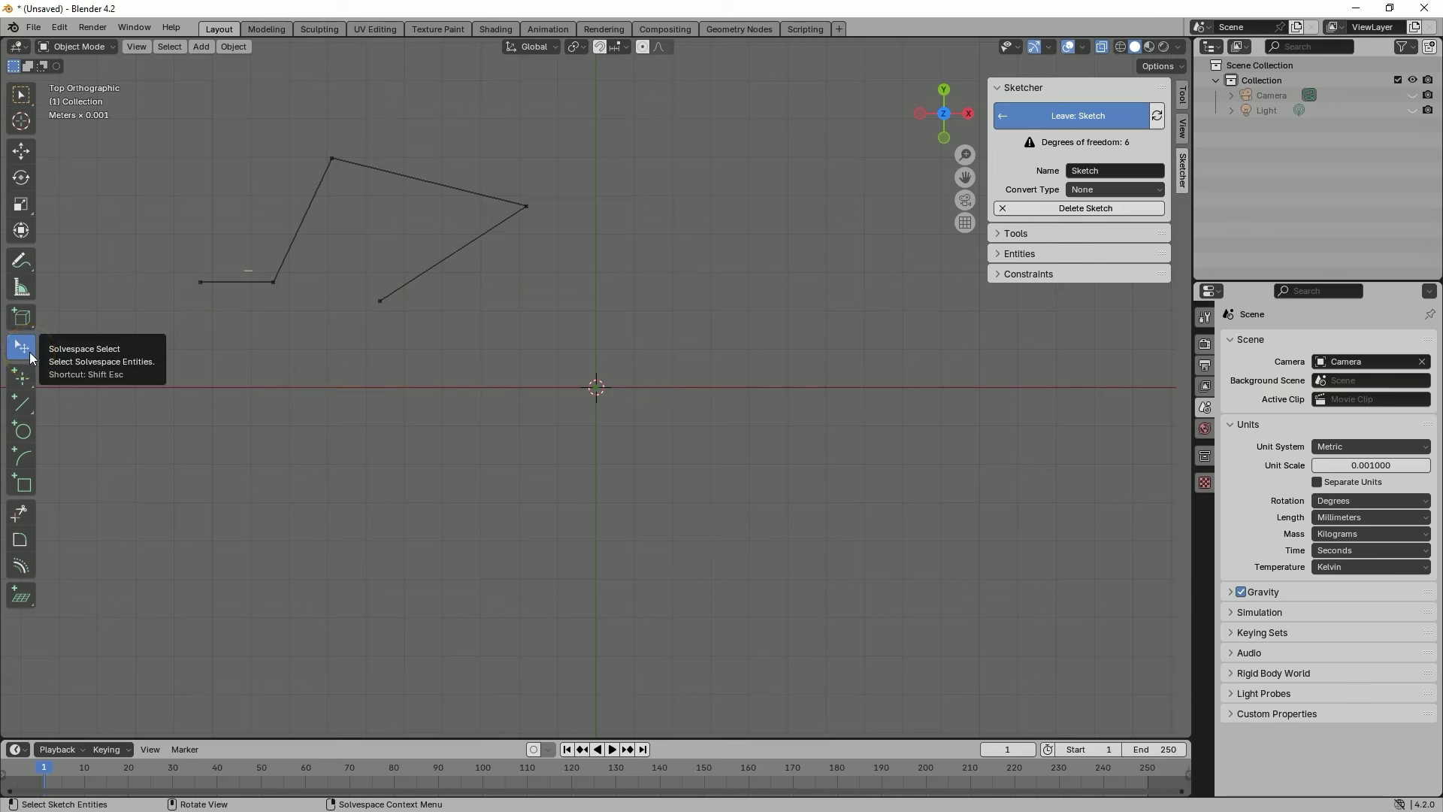
pyautogui.click(447, 367)
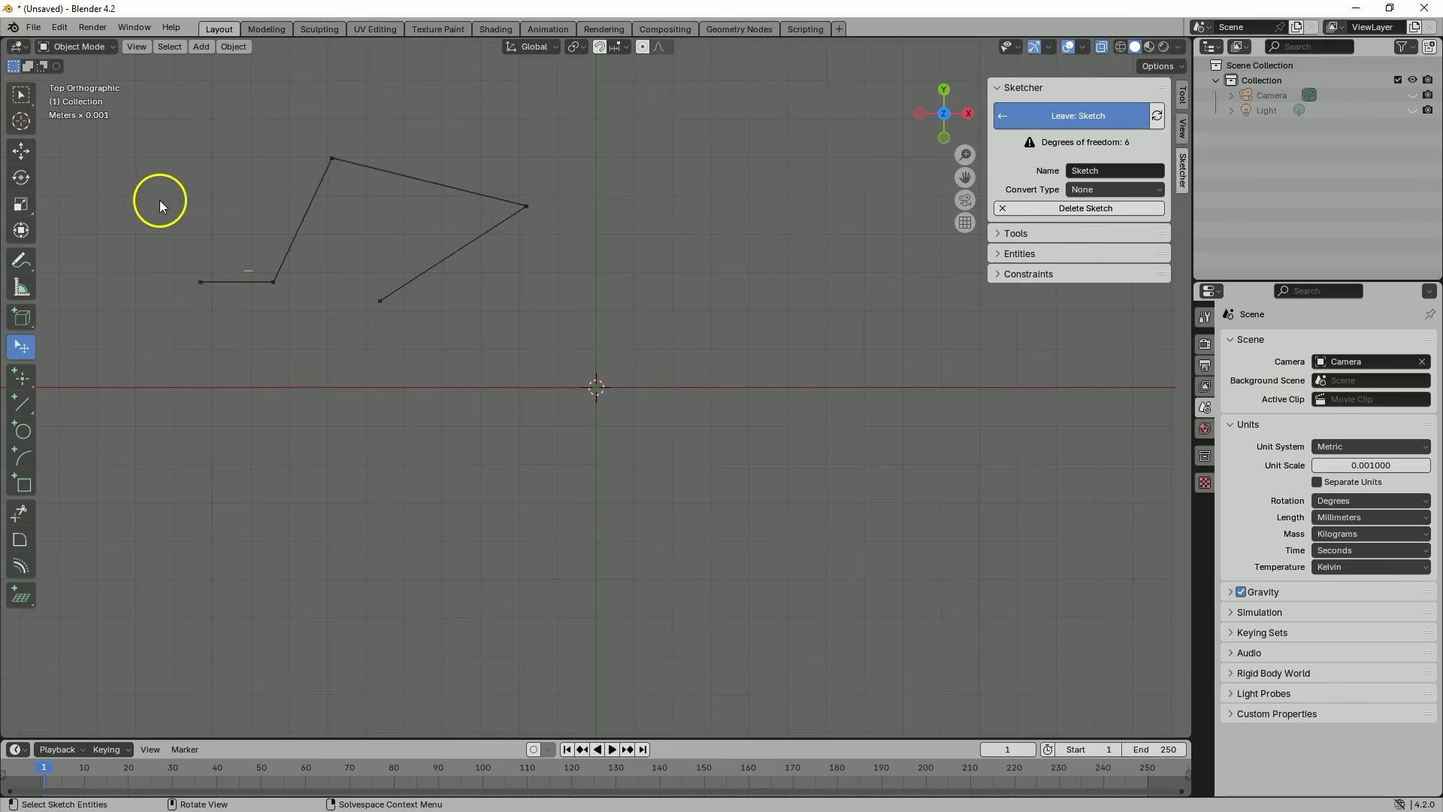
pyautogui.moveTo(154, 151); pyautogui.dragTo(548, 355)
pyautogui.press('Delete')
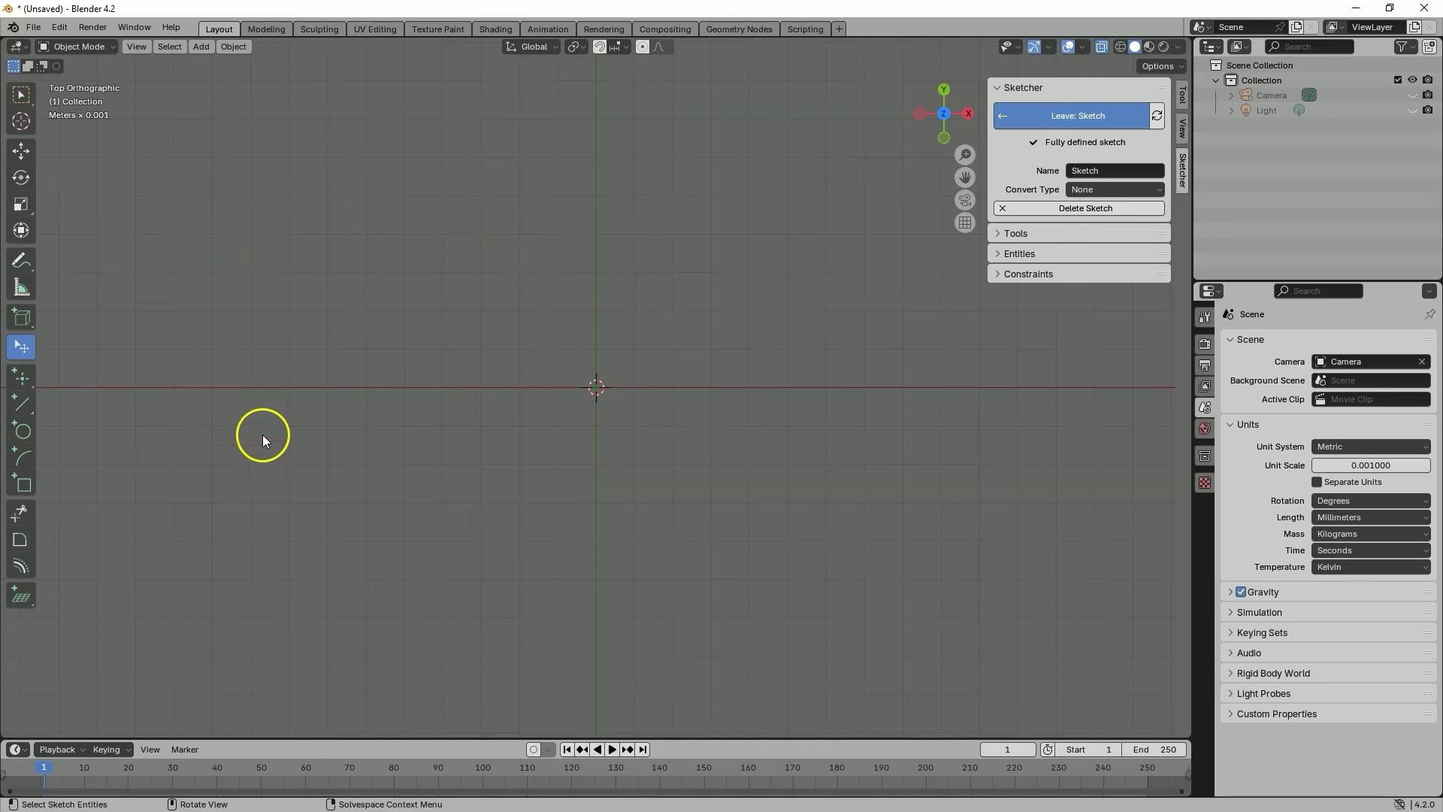
# - Draw a rectangle with two opposite corners placed on either side of the origin
pyautogui.click(23, 485)
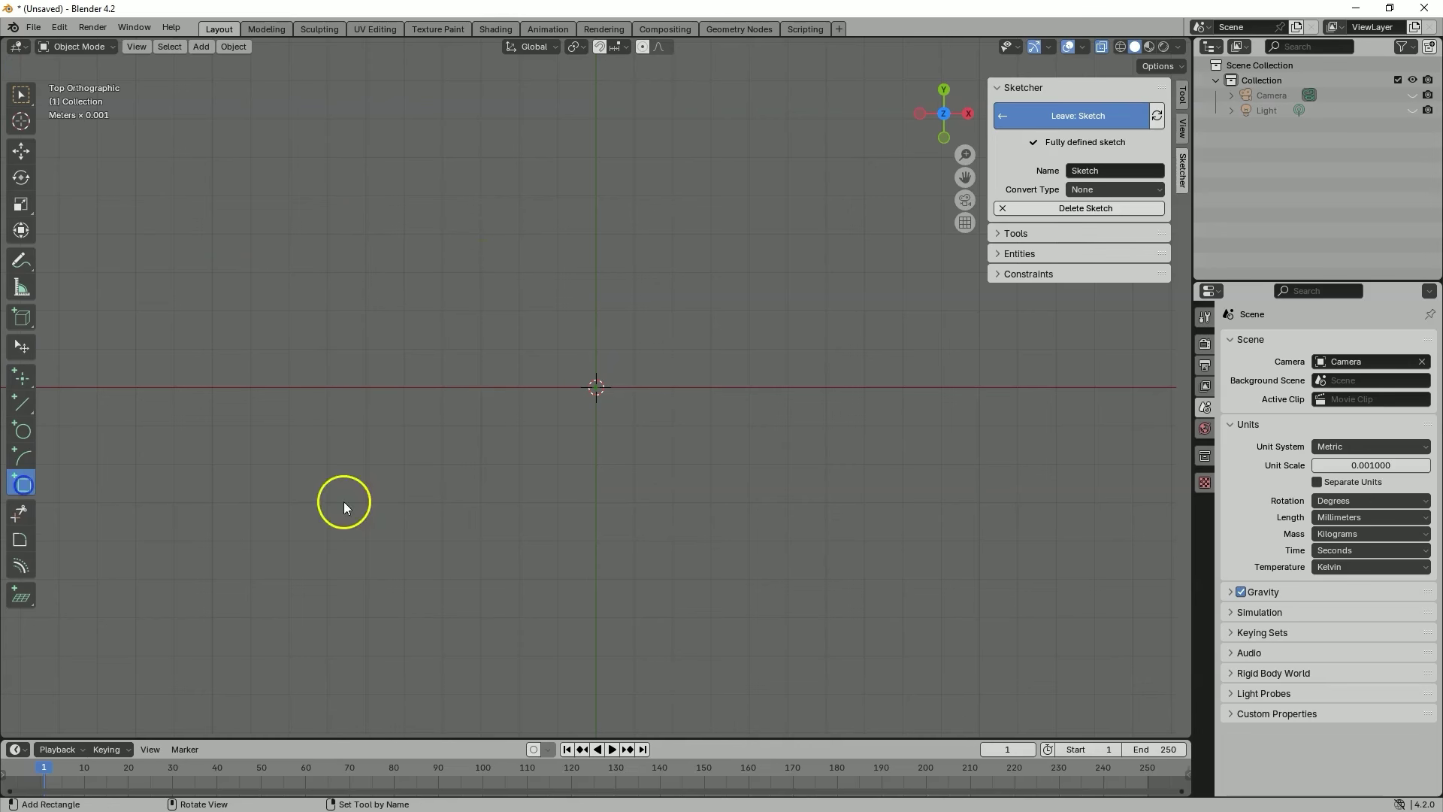
pyautogui.click(426, 264)
pyautogui.click(890, 530)
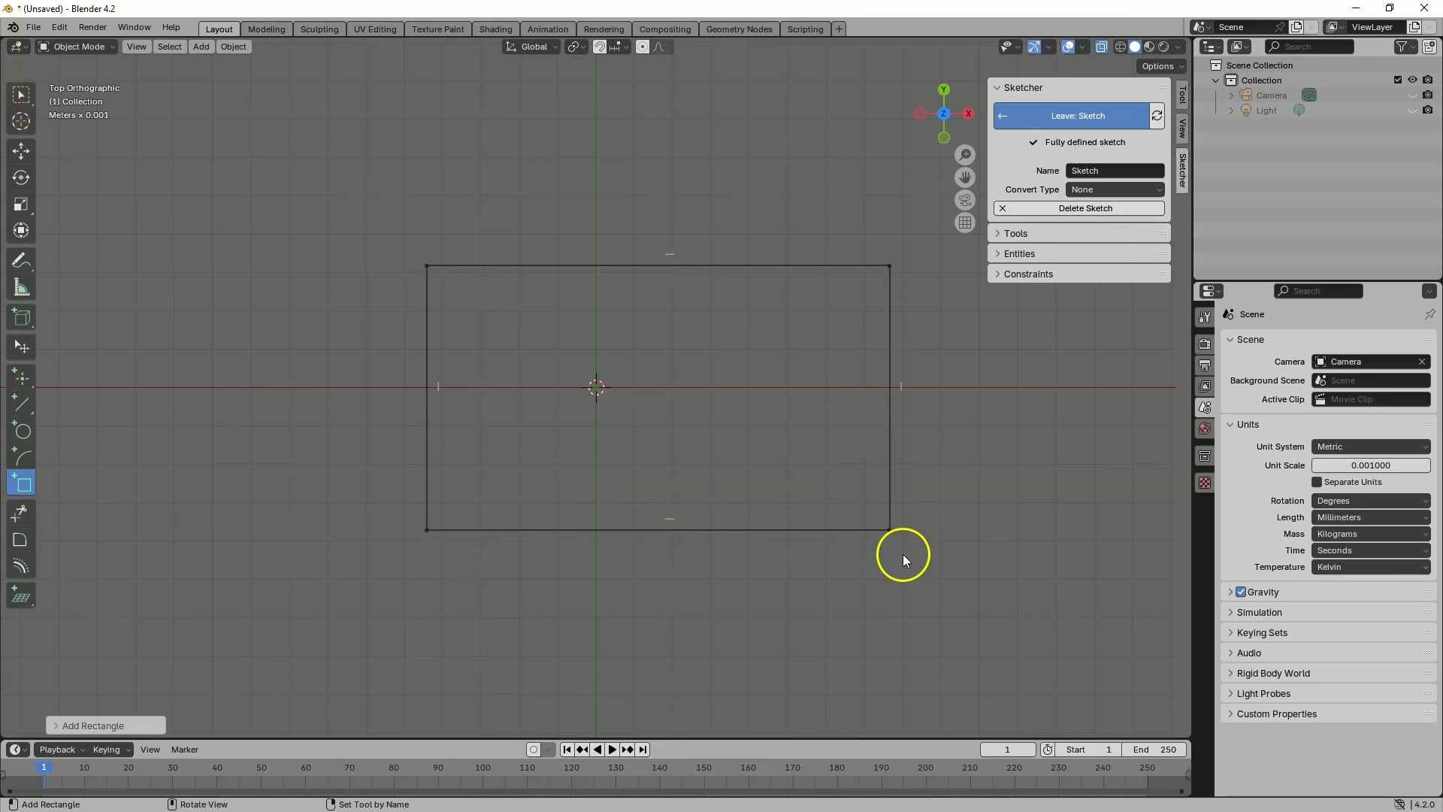
pyautogui.rightClick(322, 451)
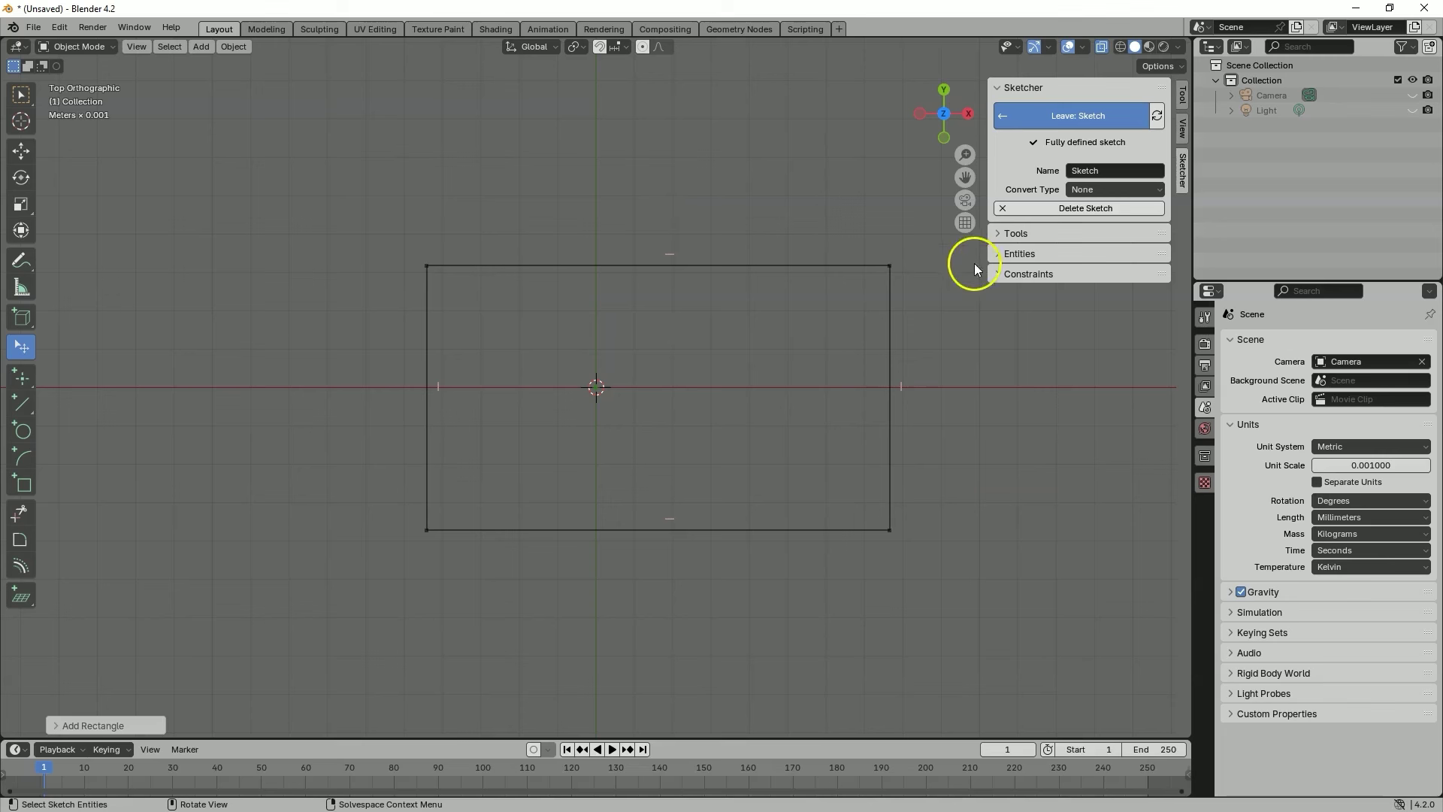
# - Constrain the rectangle's top edge to a 100 mm distance
pyautogui.click(1008, 233)
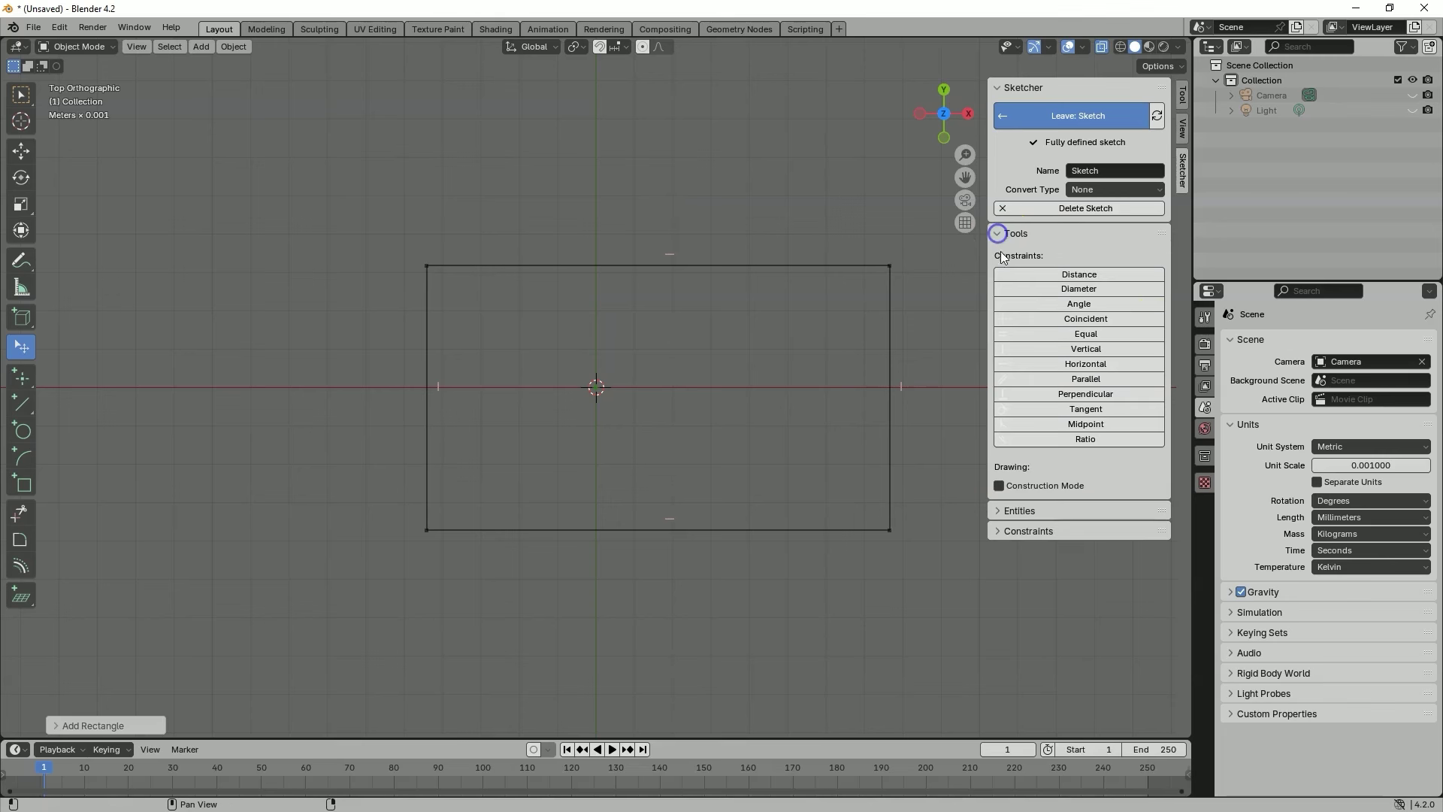
pyautogui.click(1080, 275)
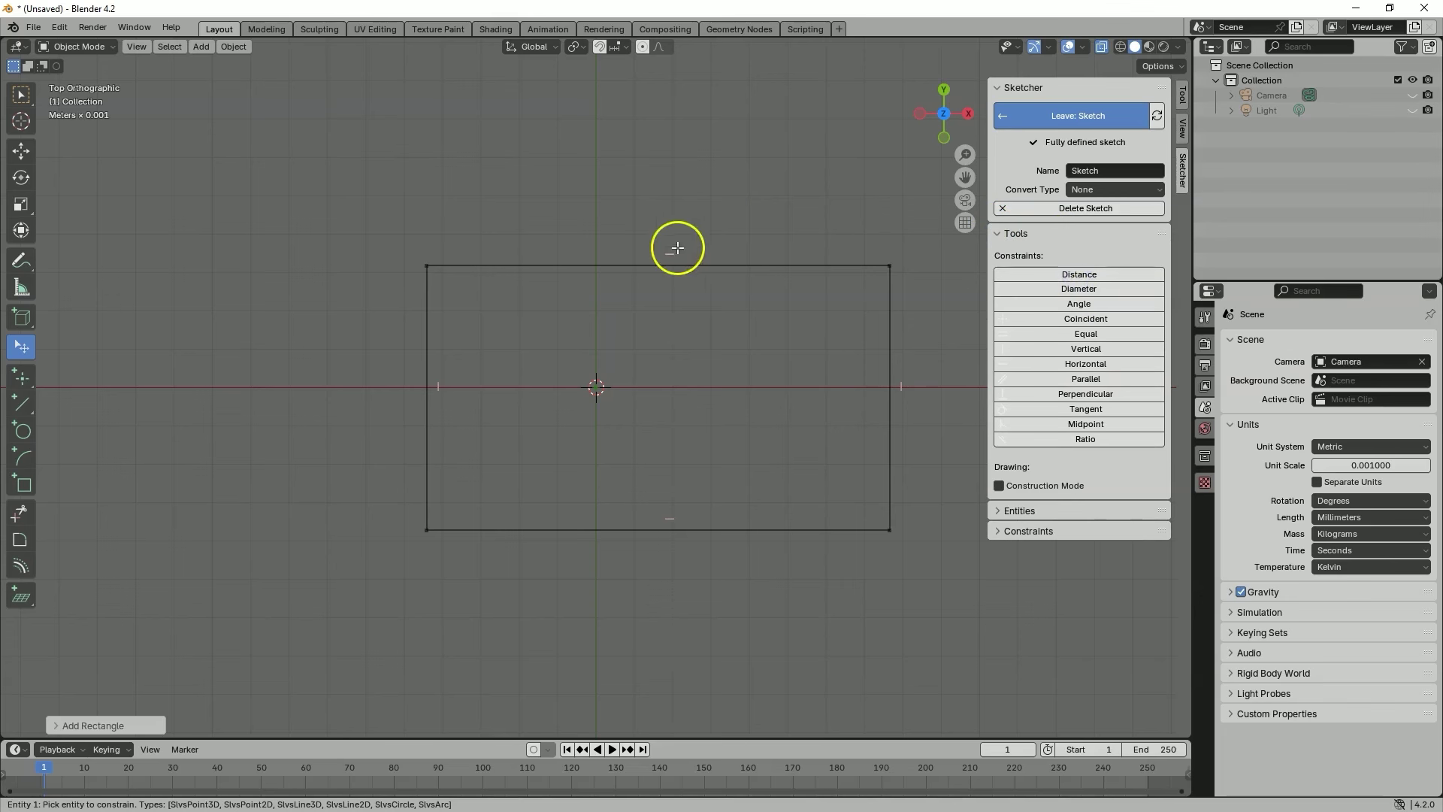
pyautogui.click(657, 261)
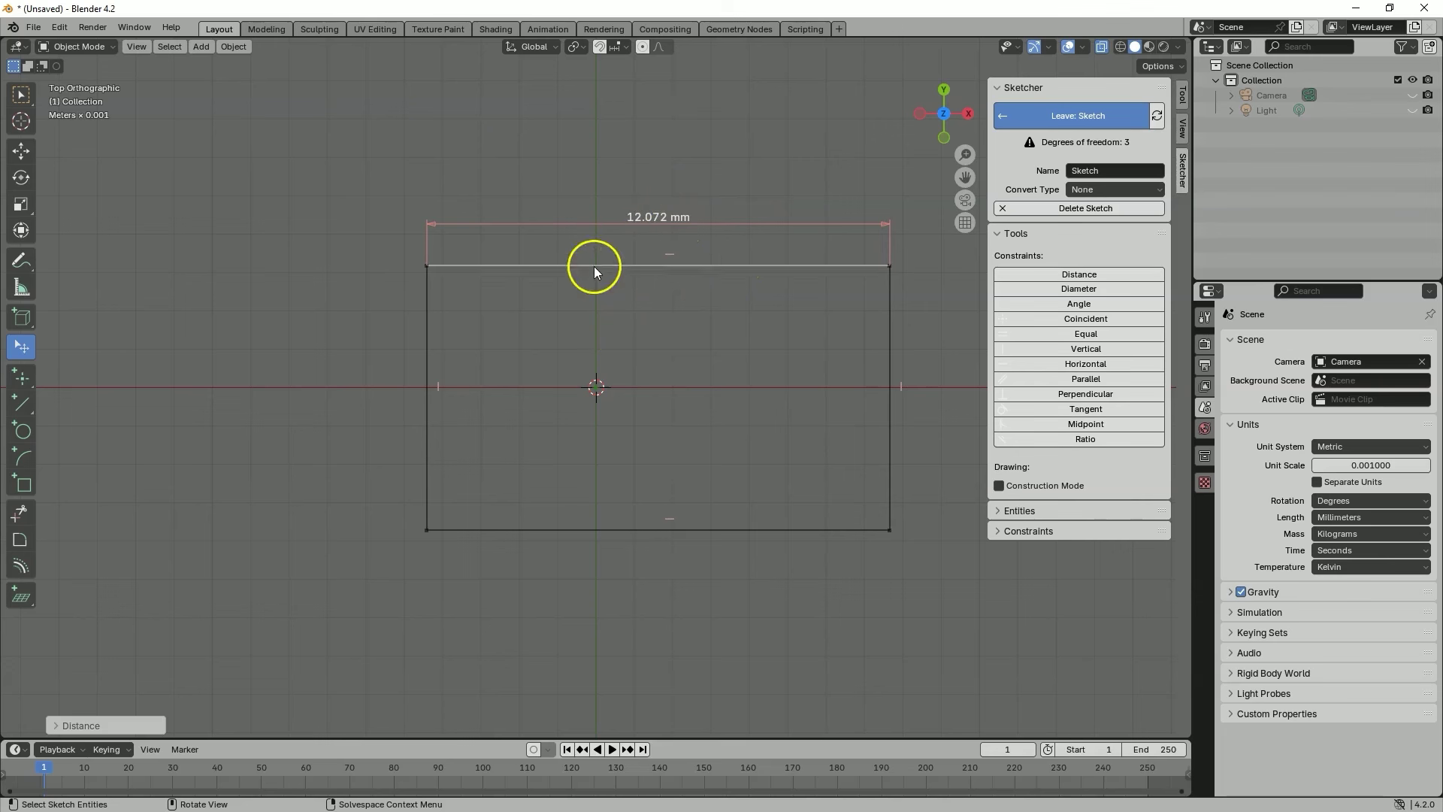
pyautogui.moveTo(682, 219)
pyautogui.mouseDown()
pyautogui.moveTo(634, 214)
pyautogui.moveTo(792, 221)
pyautogui.moveTo(750, 219)
pyautogui.mouseUp()
pyautogui.rightClick(750, 219)
pyautogui.click(742, 264)
pyautogui.write('100')
pyautogui.press('Return')
pyautogui.scroll(-2, 741, 268)
pyautogui.scroll(-2, 742, 267)
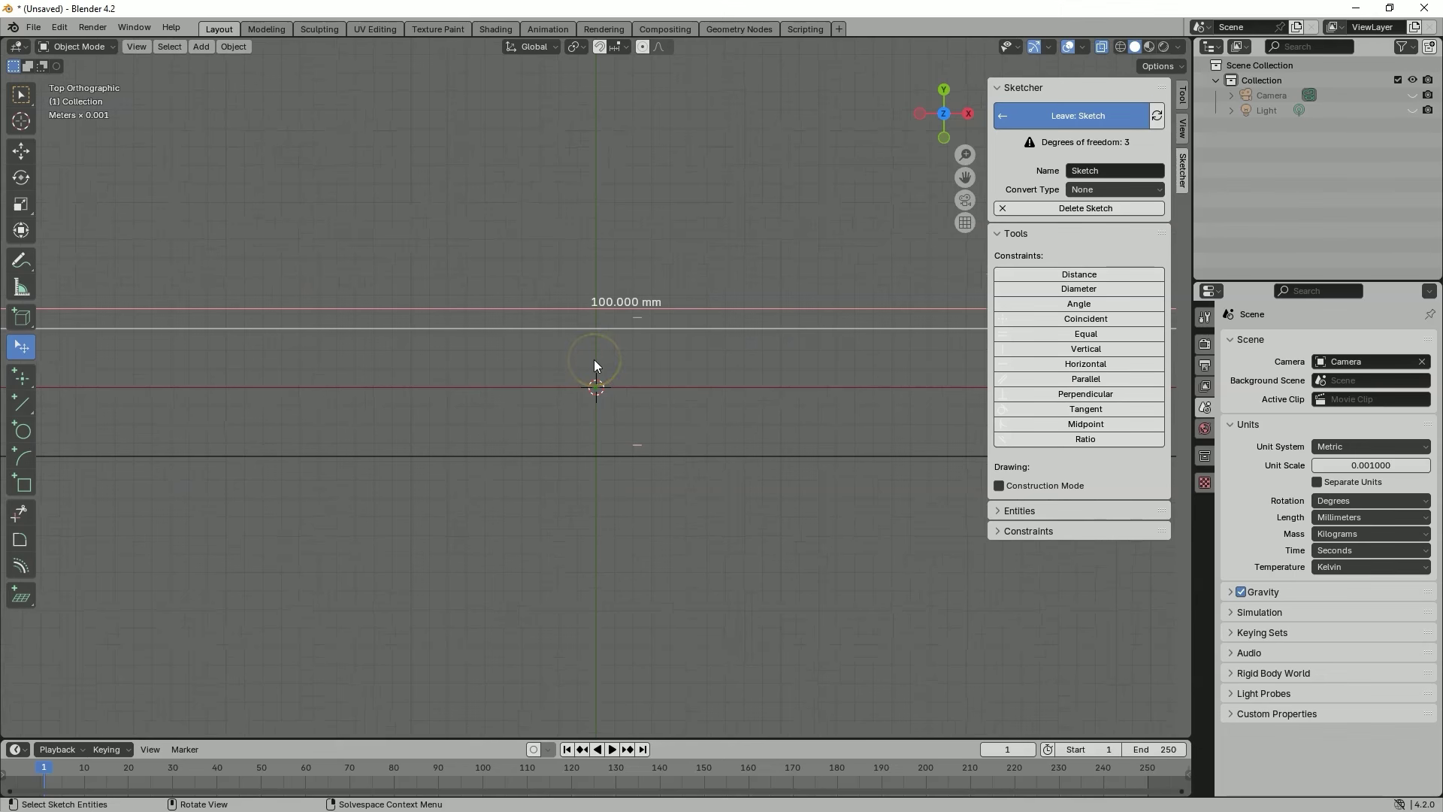
pyautogui.scroll(2, 594, 364)
pyautogui.scroll(-5, 594, 364)
pyautogui.scroll(-3, 594, 359)
pyautogui.scroll(-3, 594, 359)
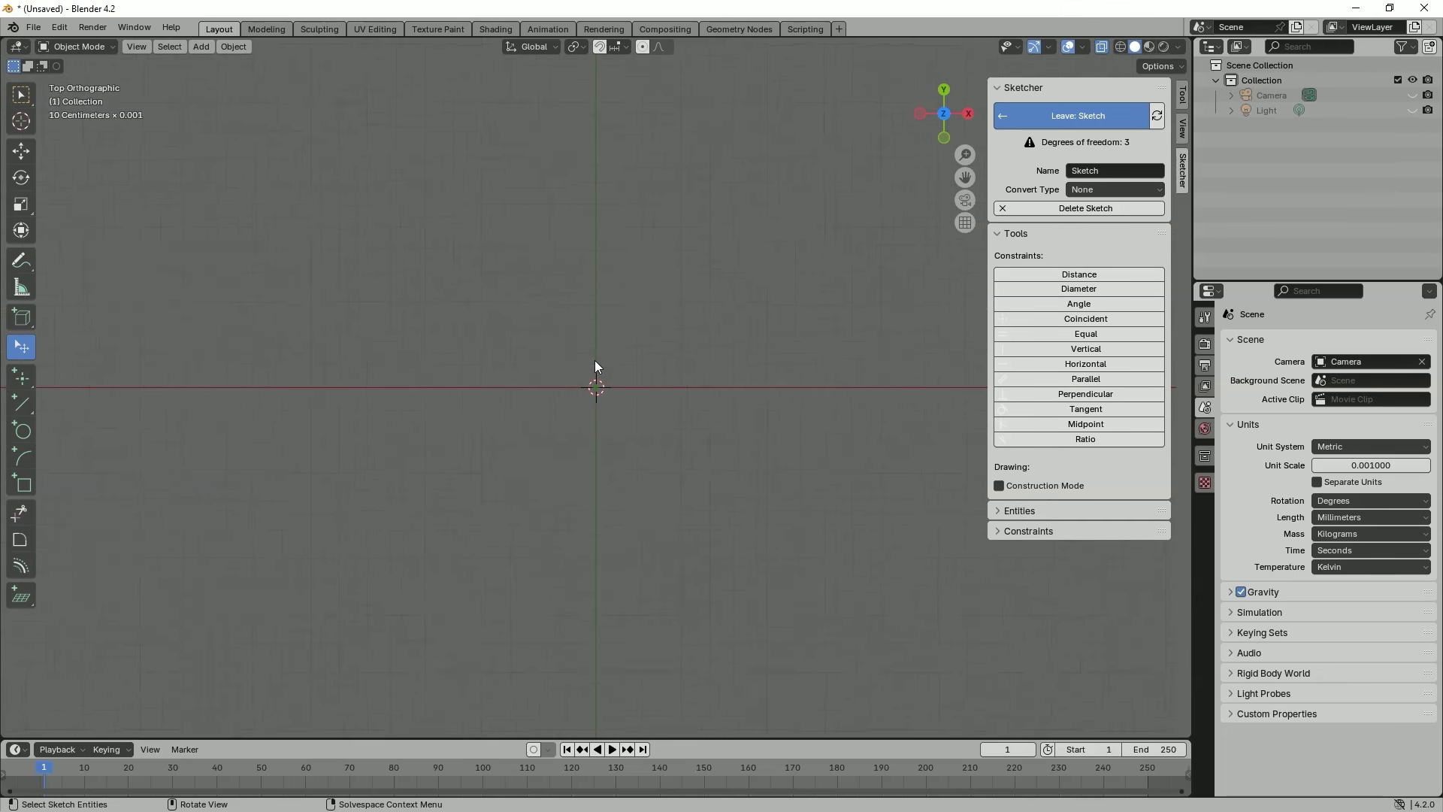
pyautogui.scroll(3, 595, 365)
pyautogui.scroll(-3, 595, 365)
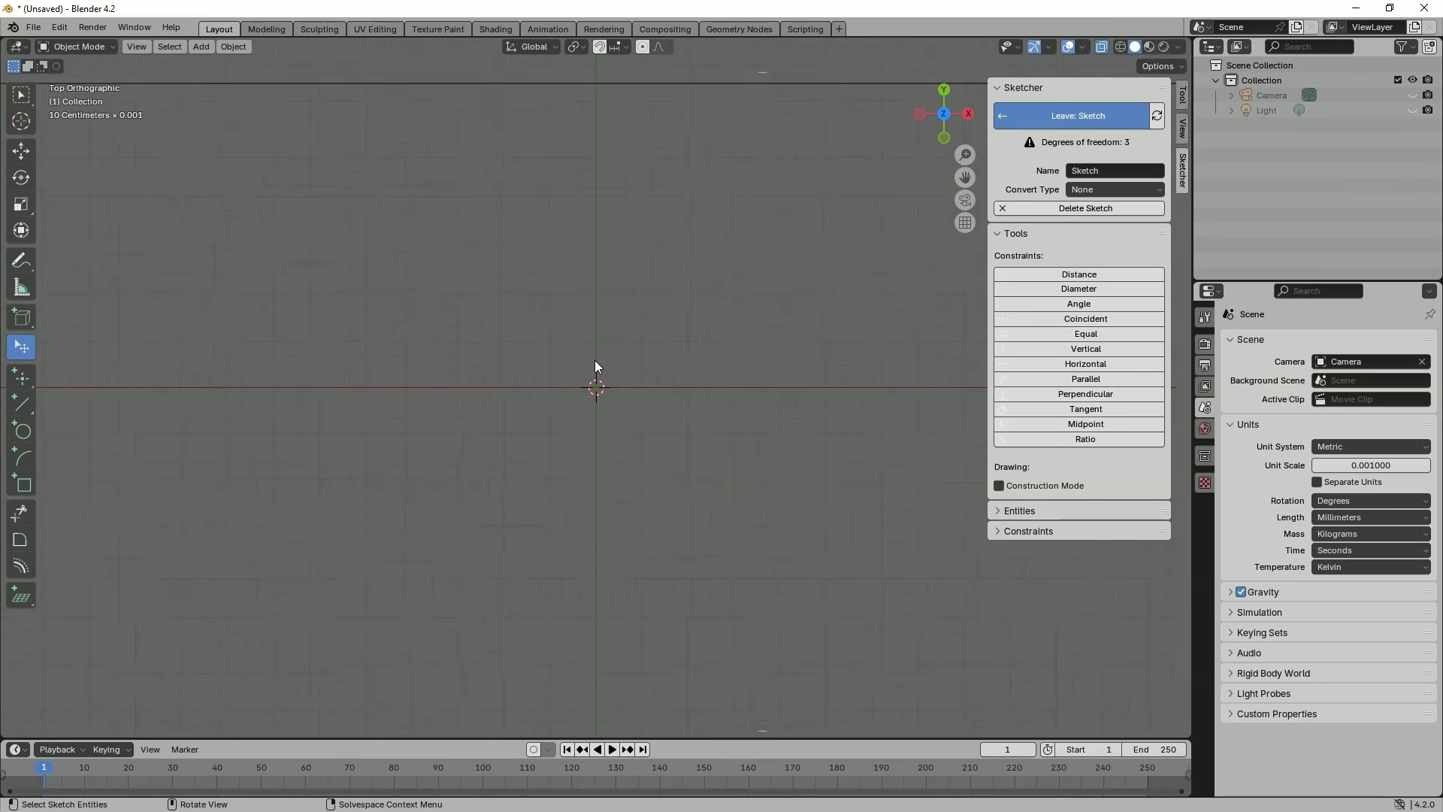
pyautogui.scroll(4, 597, 357)
pyautogui.scroll(-1, 629, 341)
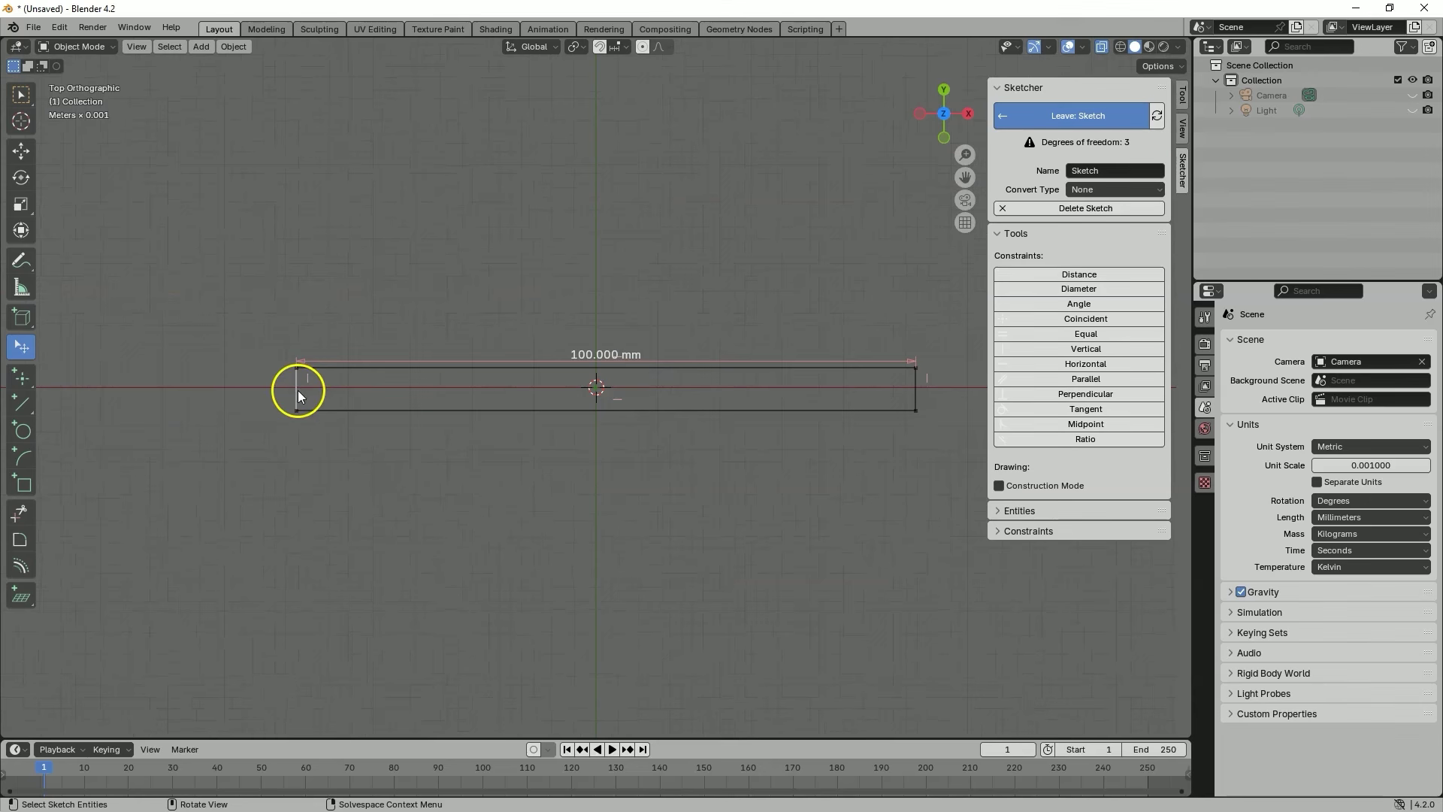
# - Constrain the left edge to 70 mm and move both dimension labels clear of the rectangle
pyautogui.click(1082, 277)
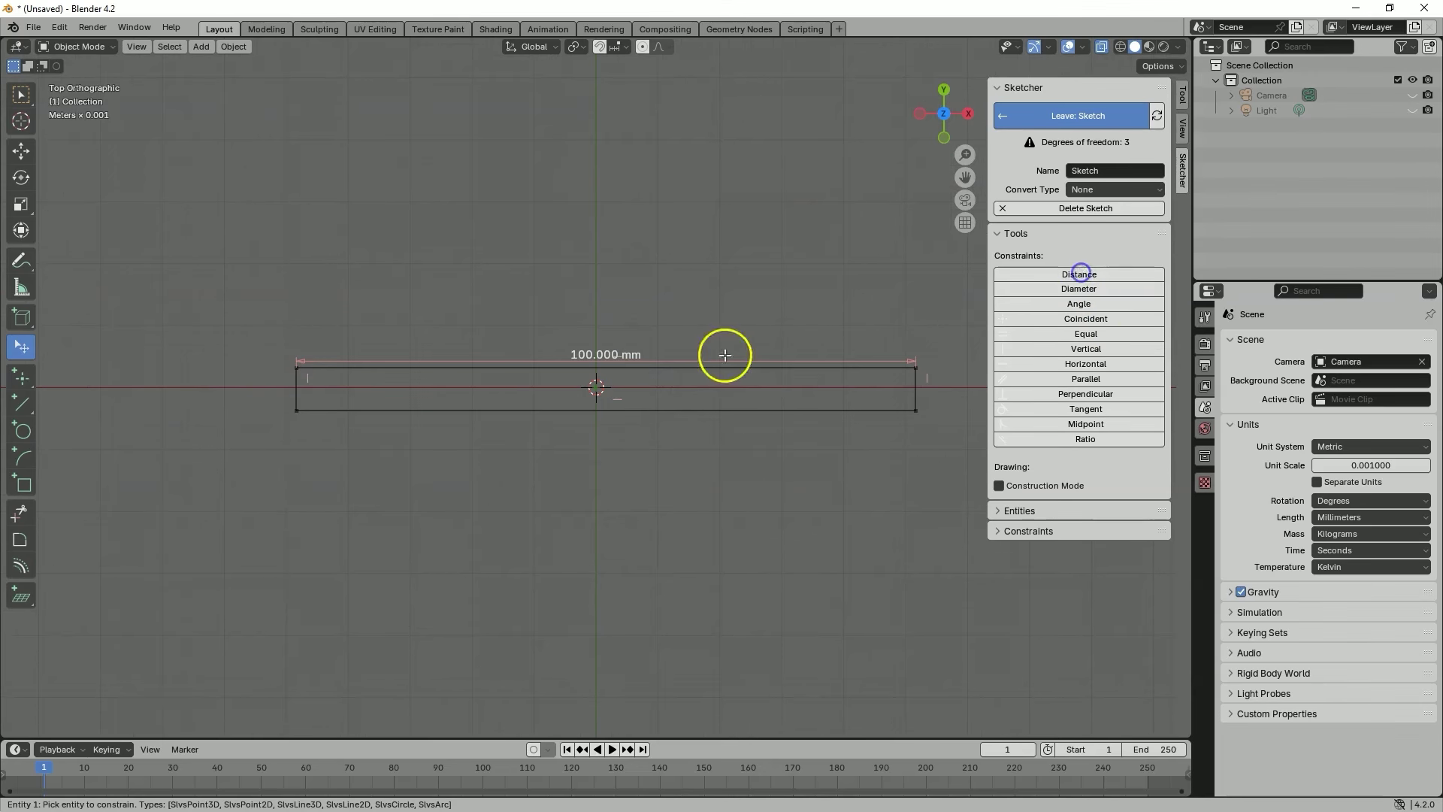
pyautogui.click(295, 391)
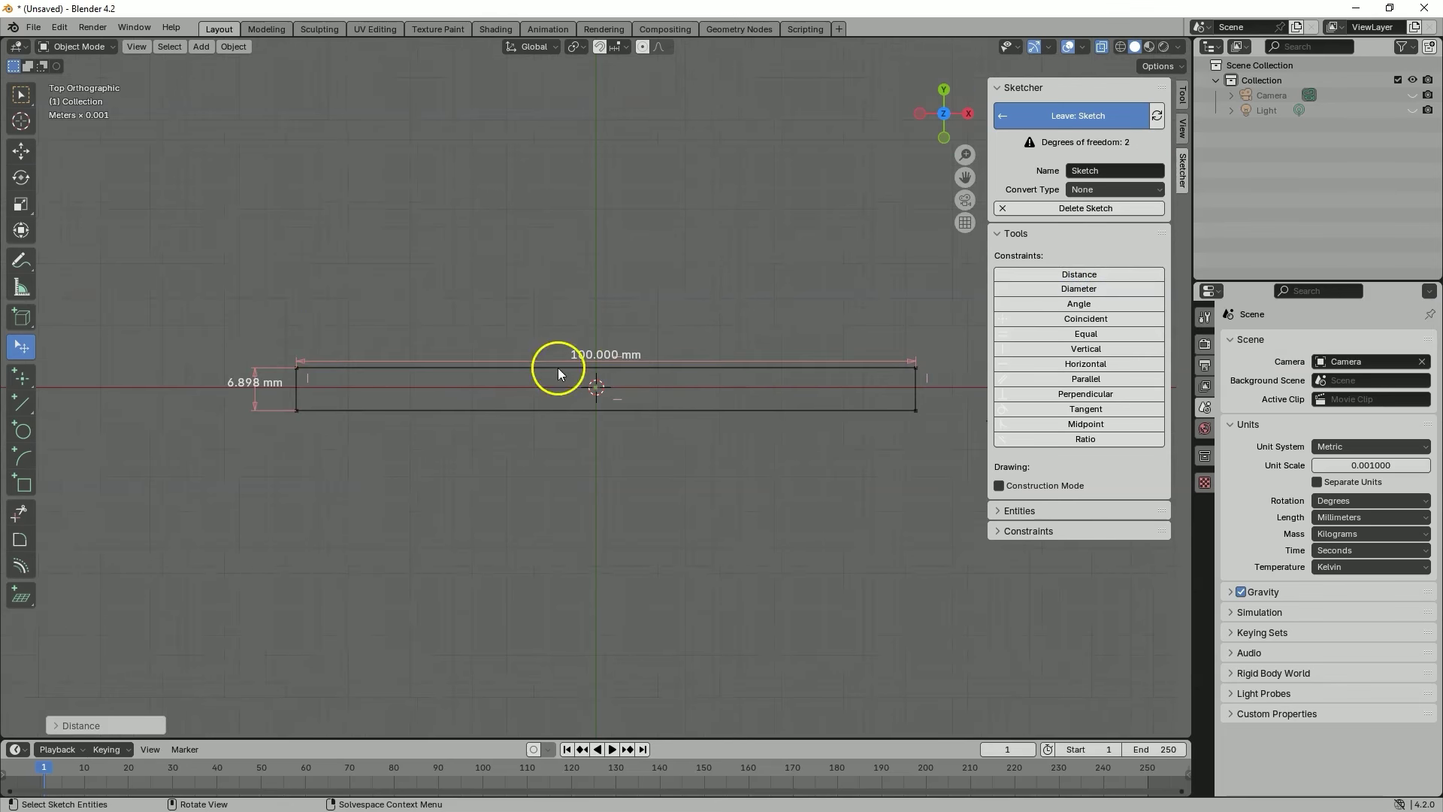
pyautogui.scroll(2, 225, 383)
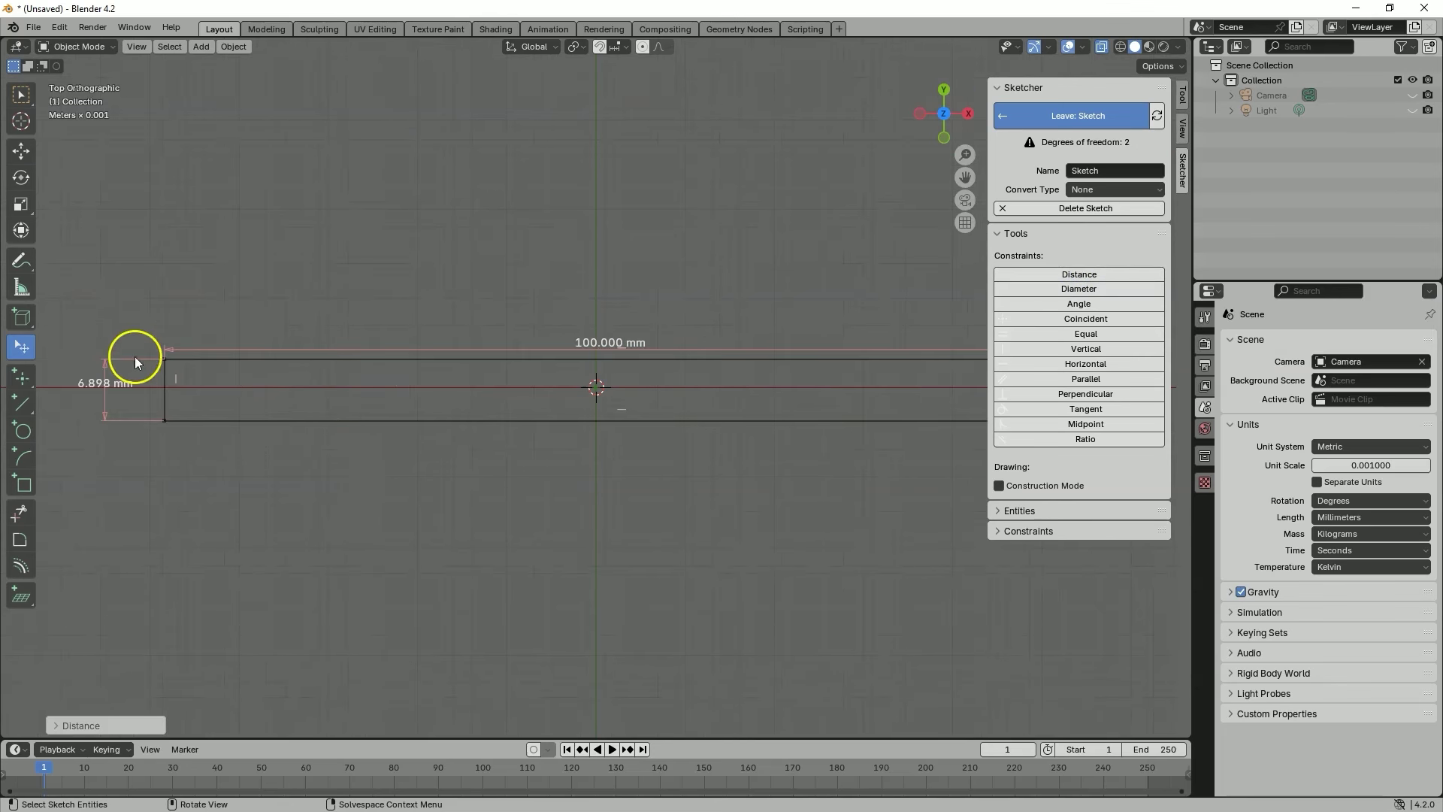
pyautogui.rightClick(106, 409)
pyautogui.click(100, 412)
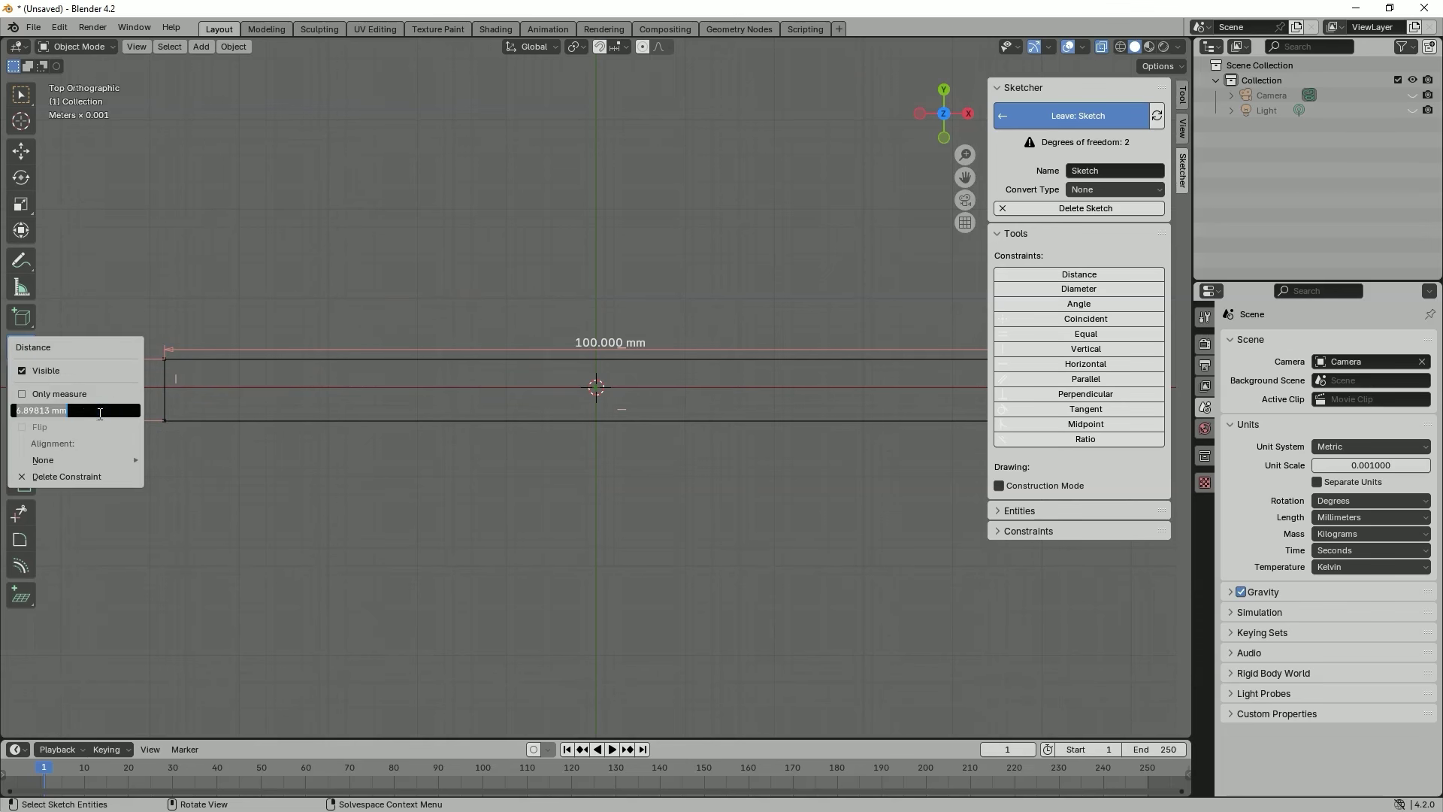
pyautogui.write('70')
pyautogui.press('Return')
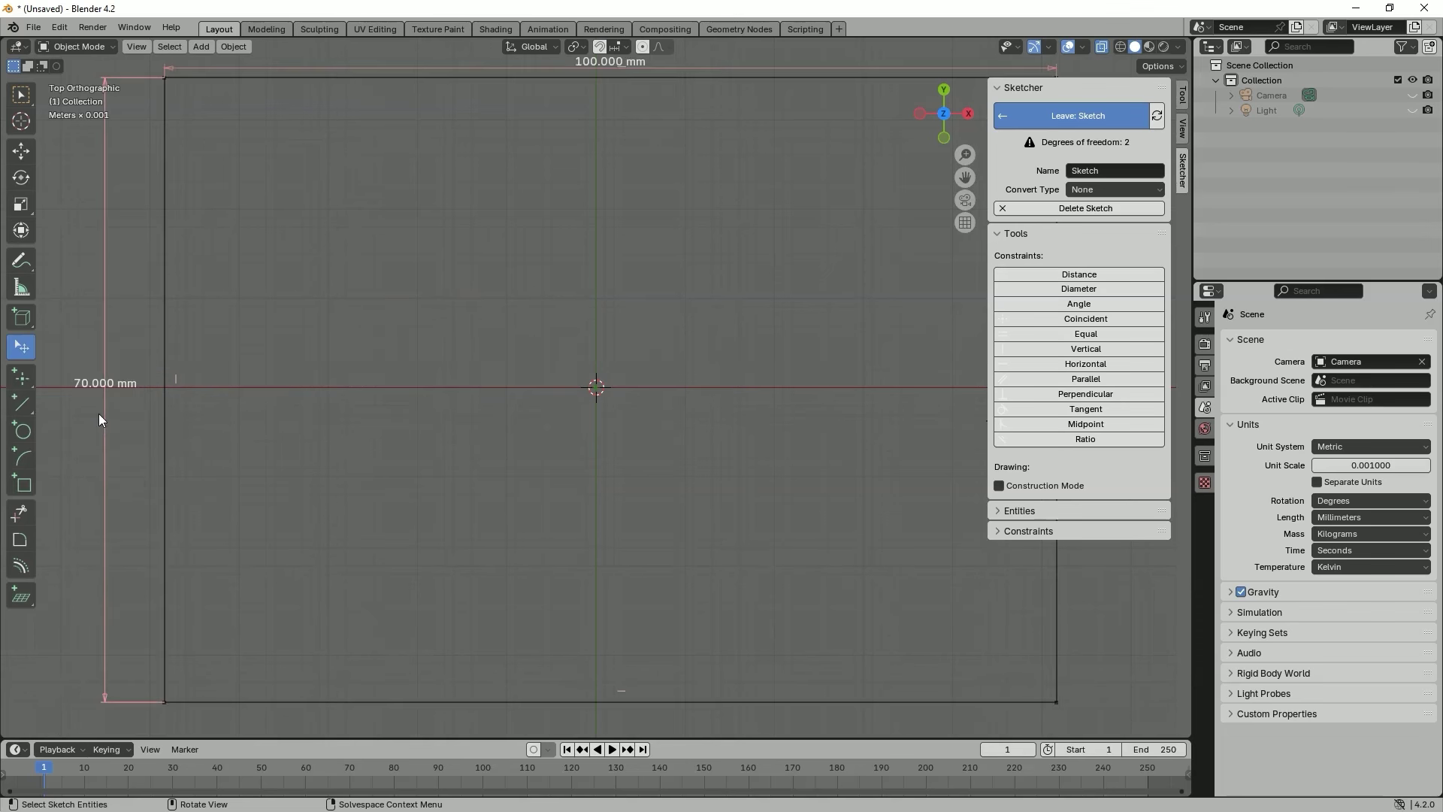
pyautogui.scroll(-3, 360, 394)
pyautogui.scroll(-1, 363, 381)
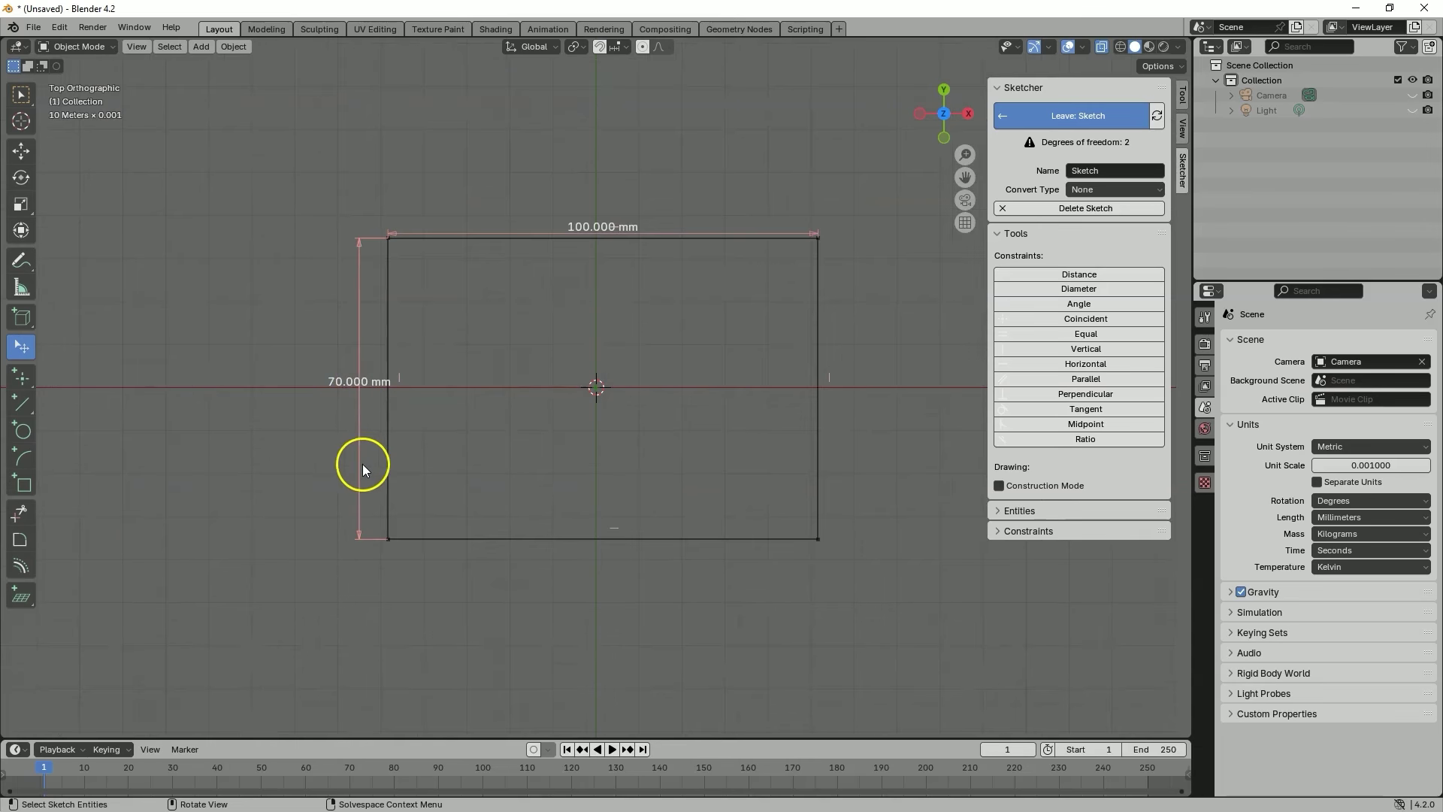
pyautogui.rightClick(360, 483)
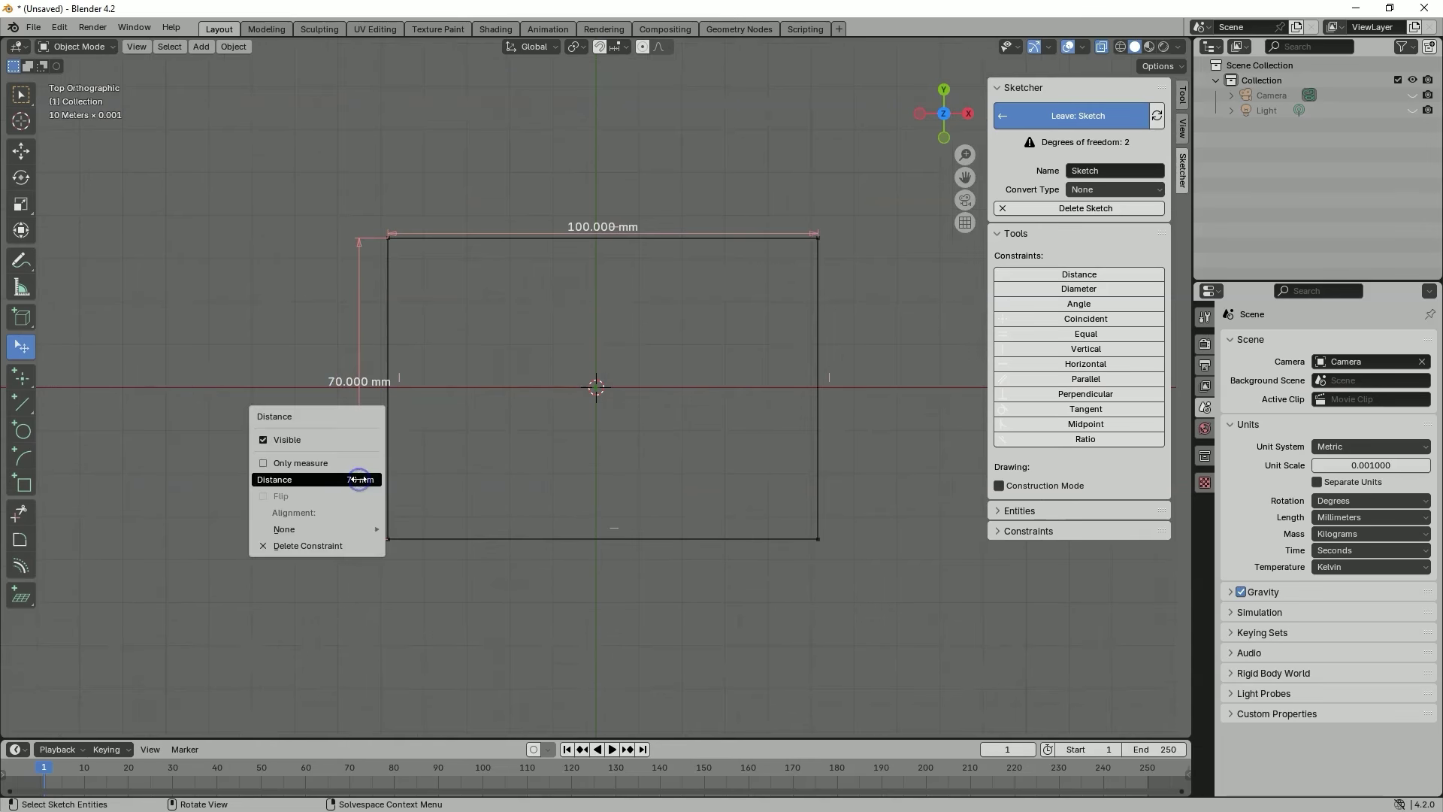
pyautogui.click(344, 480)
pyautogui.press('Return')
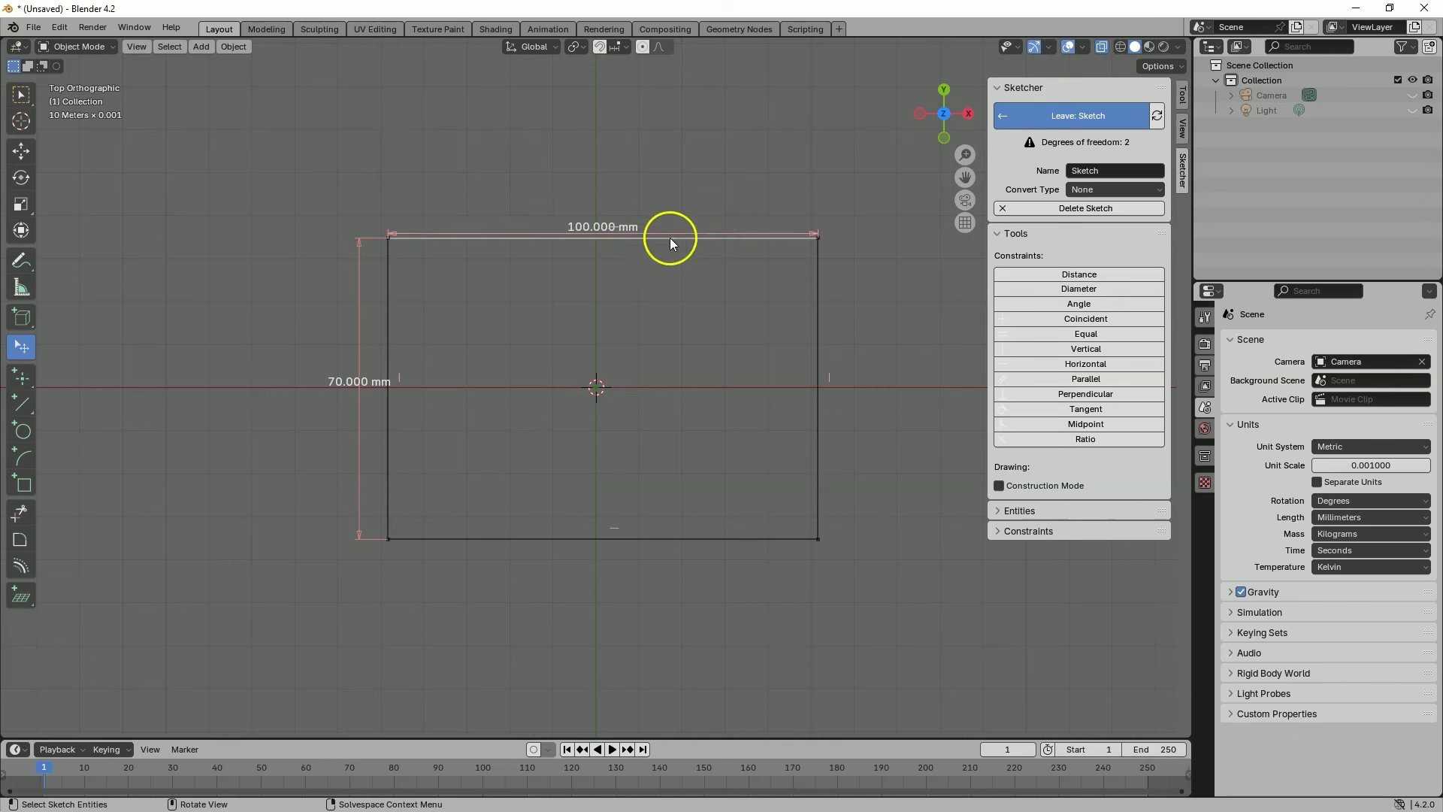
pyautogui.moveTo(359, 453); pyautogui.dragTo(251, 435)
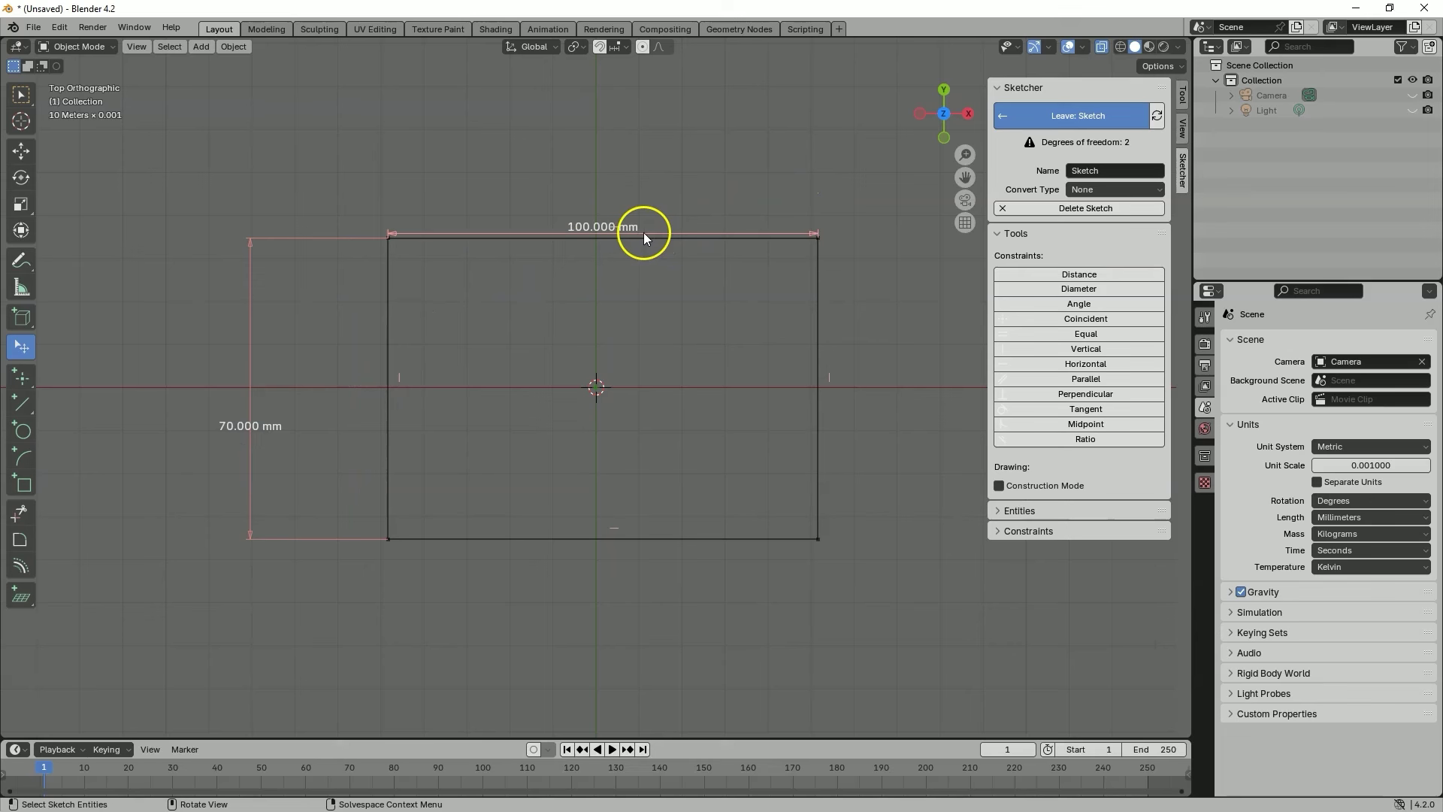
pyautogui.moveTo(653, 229); pyautogui.dragTo(668, 127)
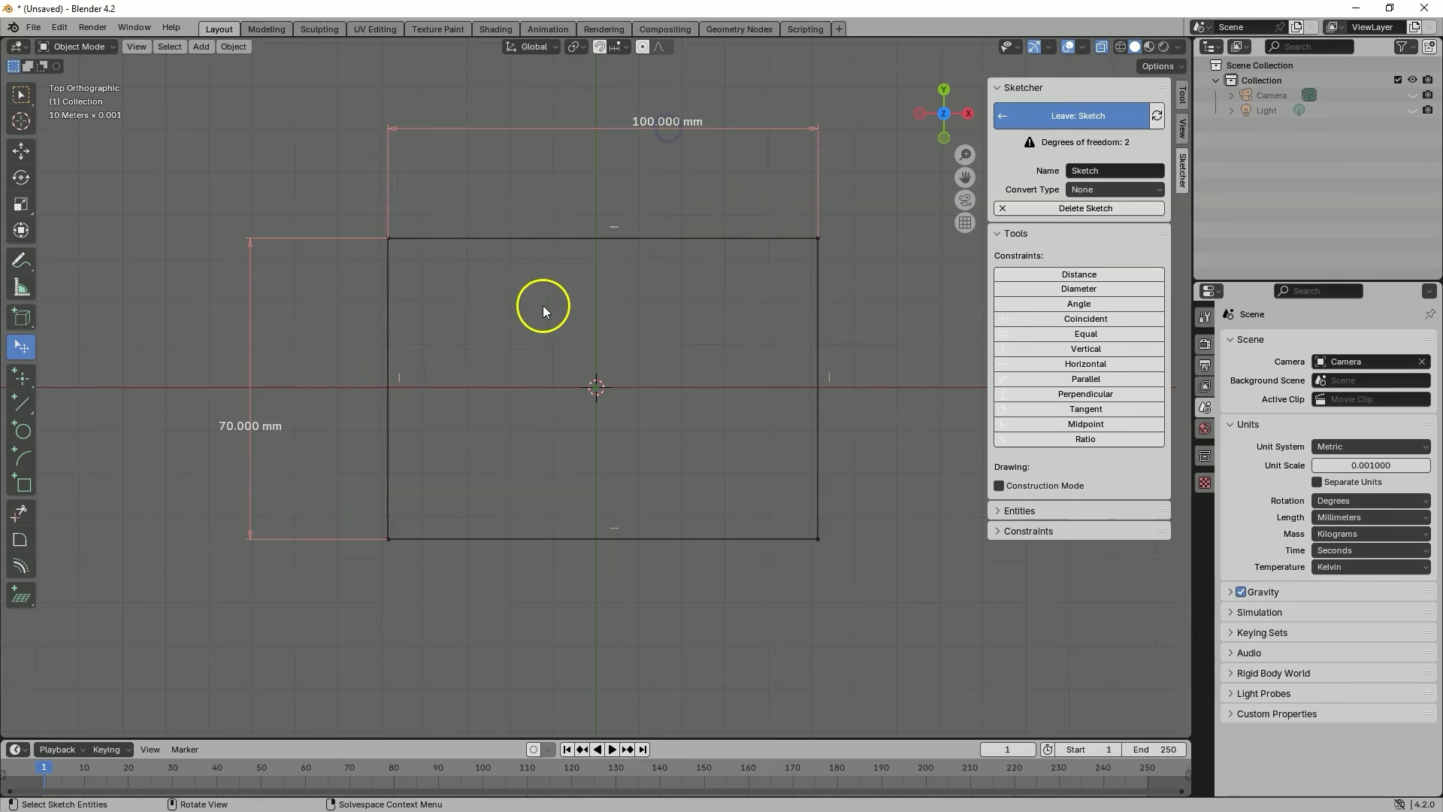
# - Turn off the eye toggles of both distance constraints in the Constraints list, then orbit the view
pyautogui.rightClick(728, 128)
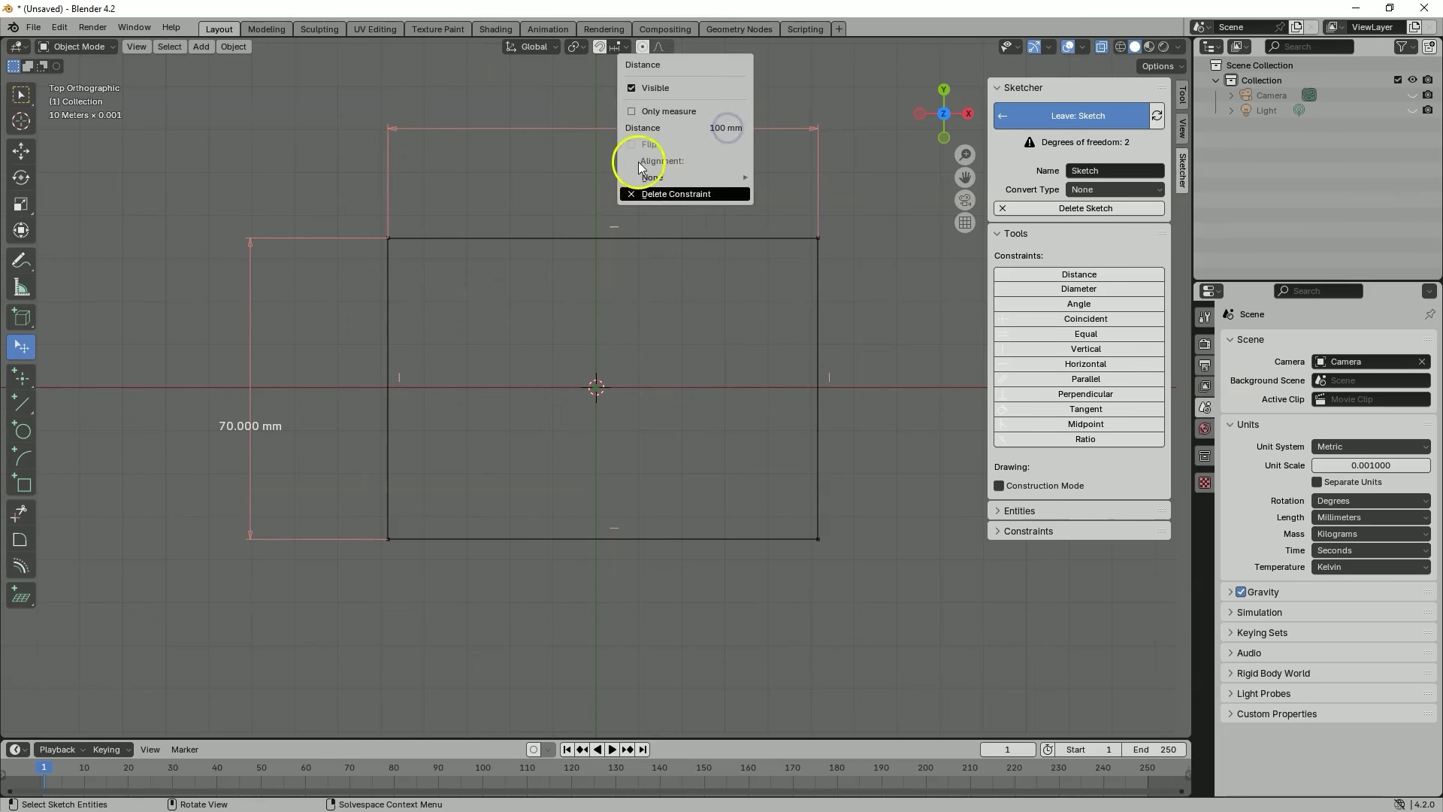
pyautogui.click(632, 88)
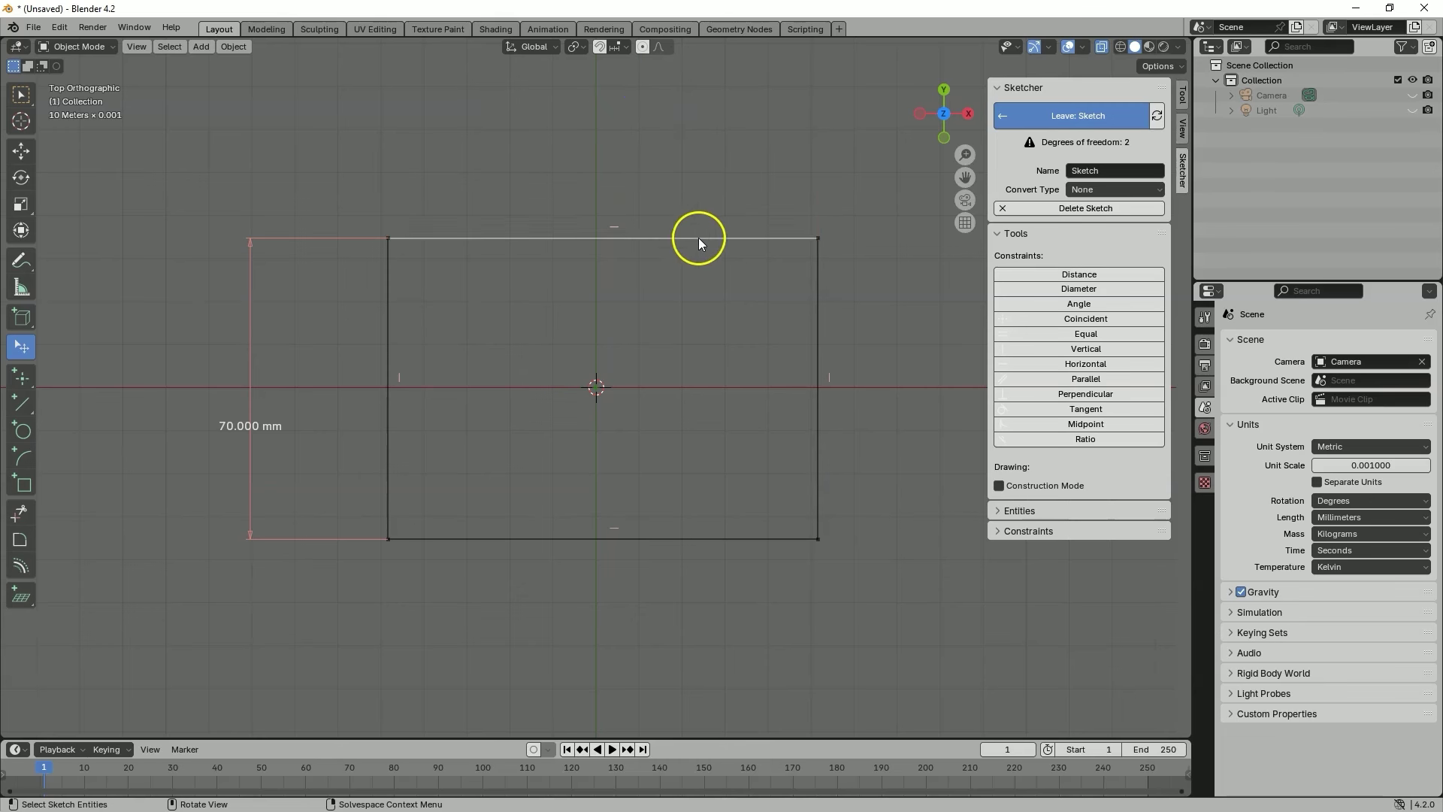
pyautogui.click(633, 236)
pyautogui.click(221, 468)
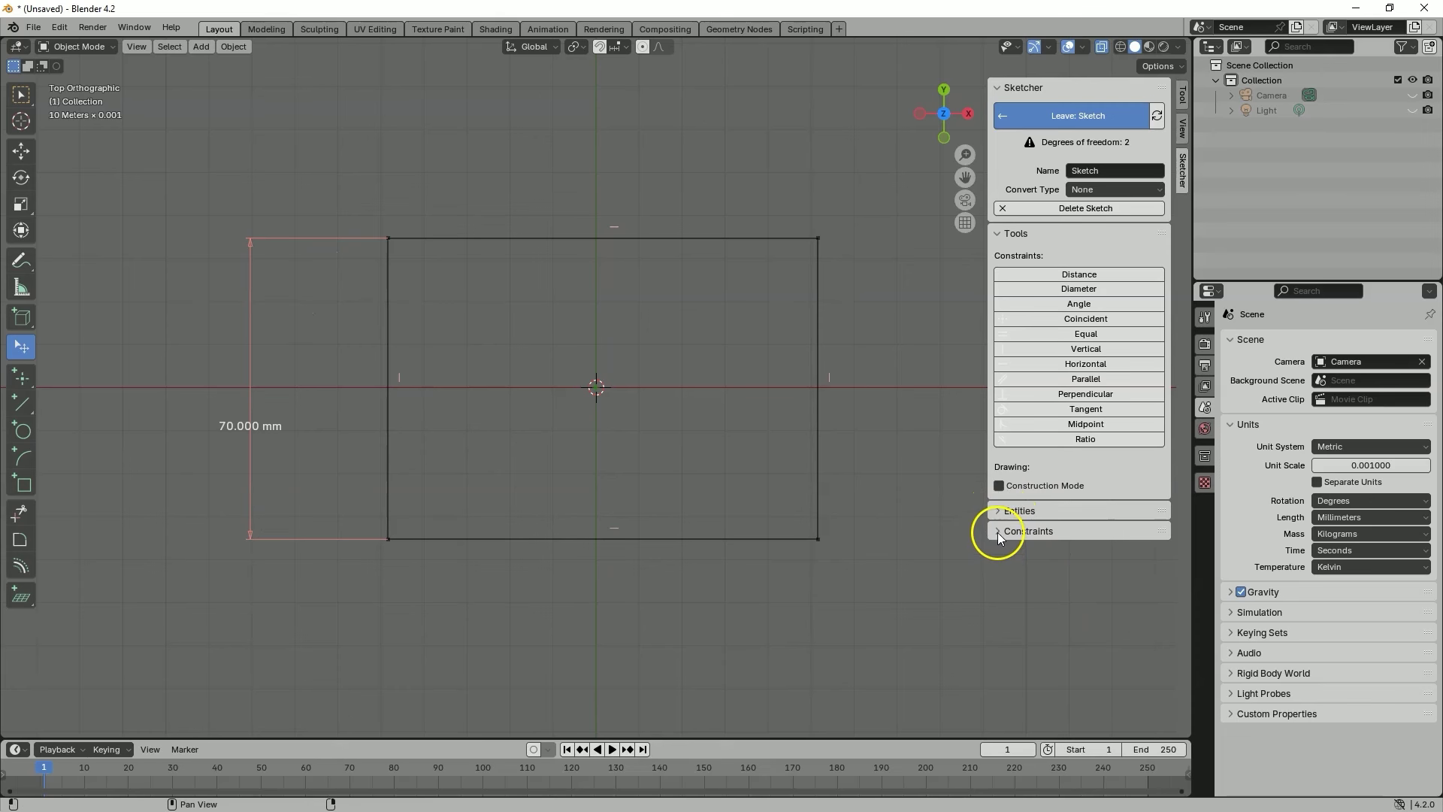
pyautogui.click(998, 532)
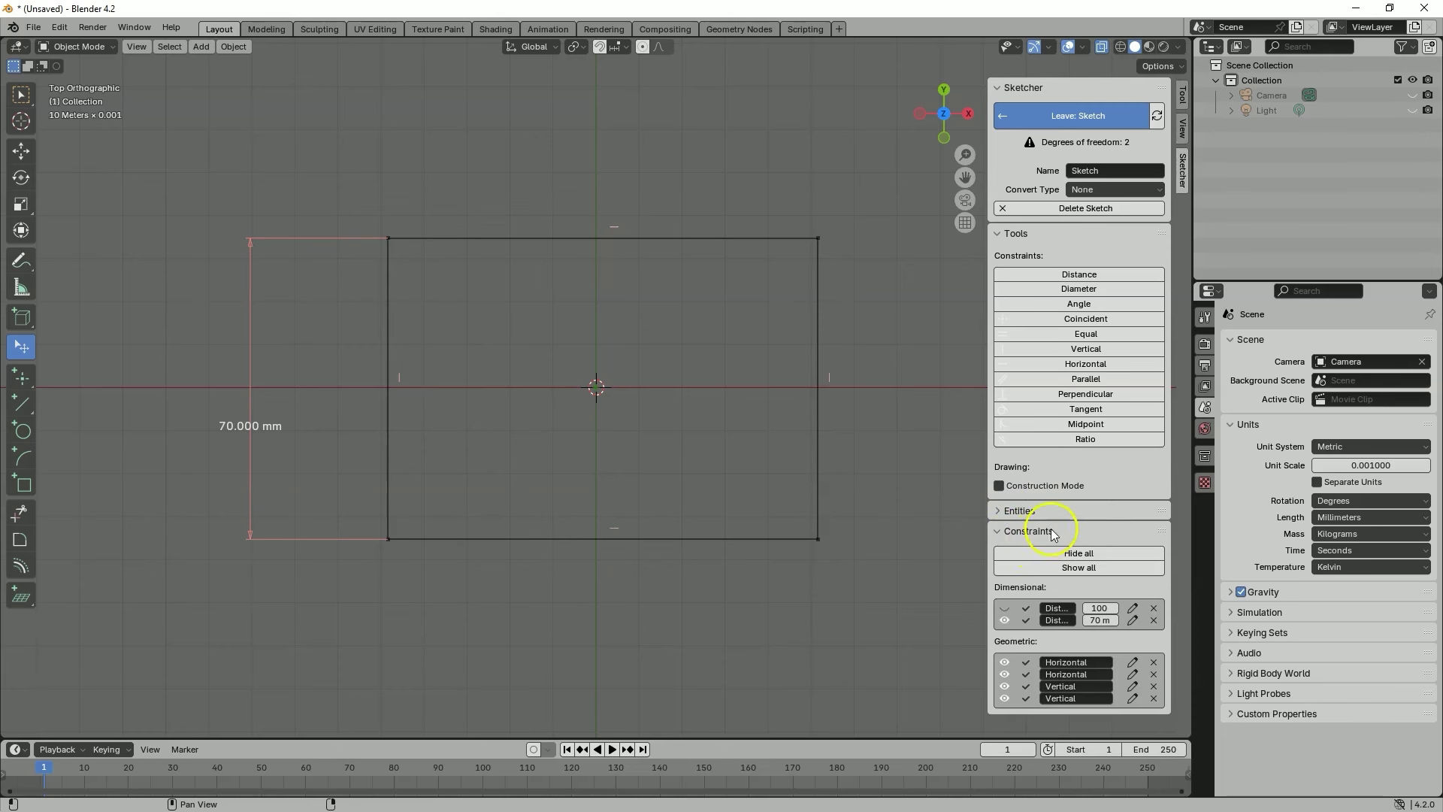
pyautogui.click(1004, 606)
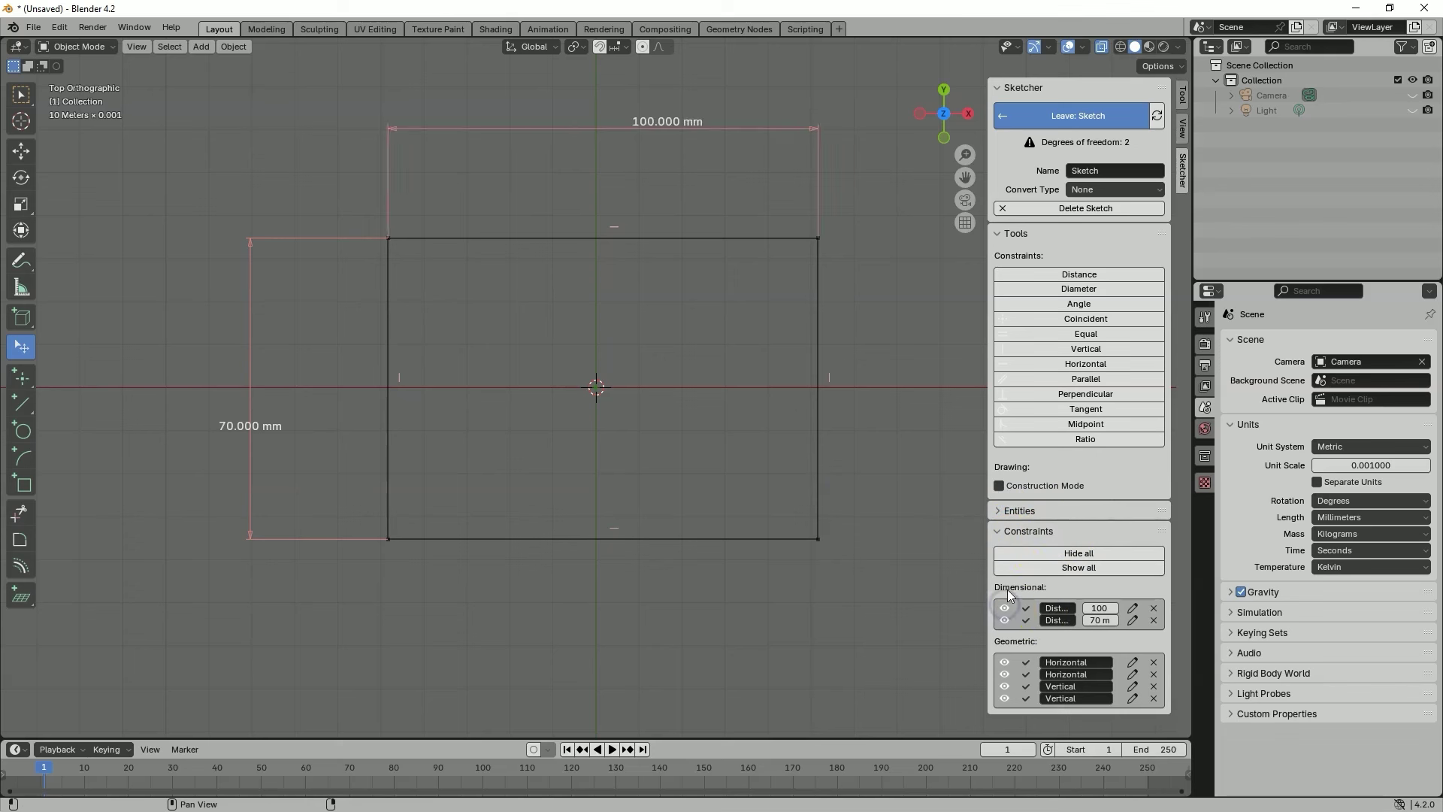
pyautogui.click(1004, 608)
pyautogui.click(1005, 608)
pyautogui.click(1005, 607)
pyautogui.click(1005, 620)
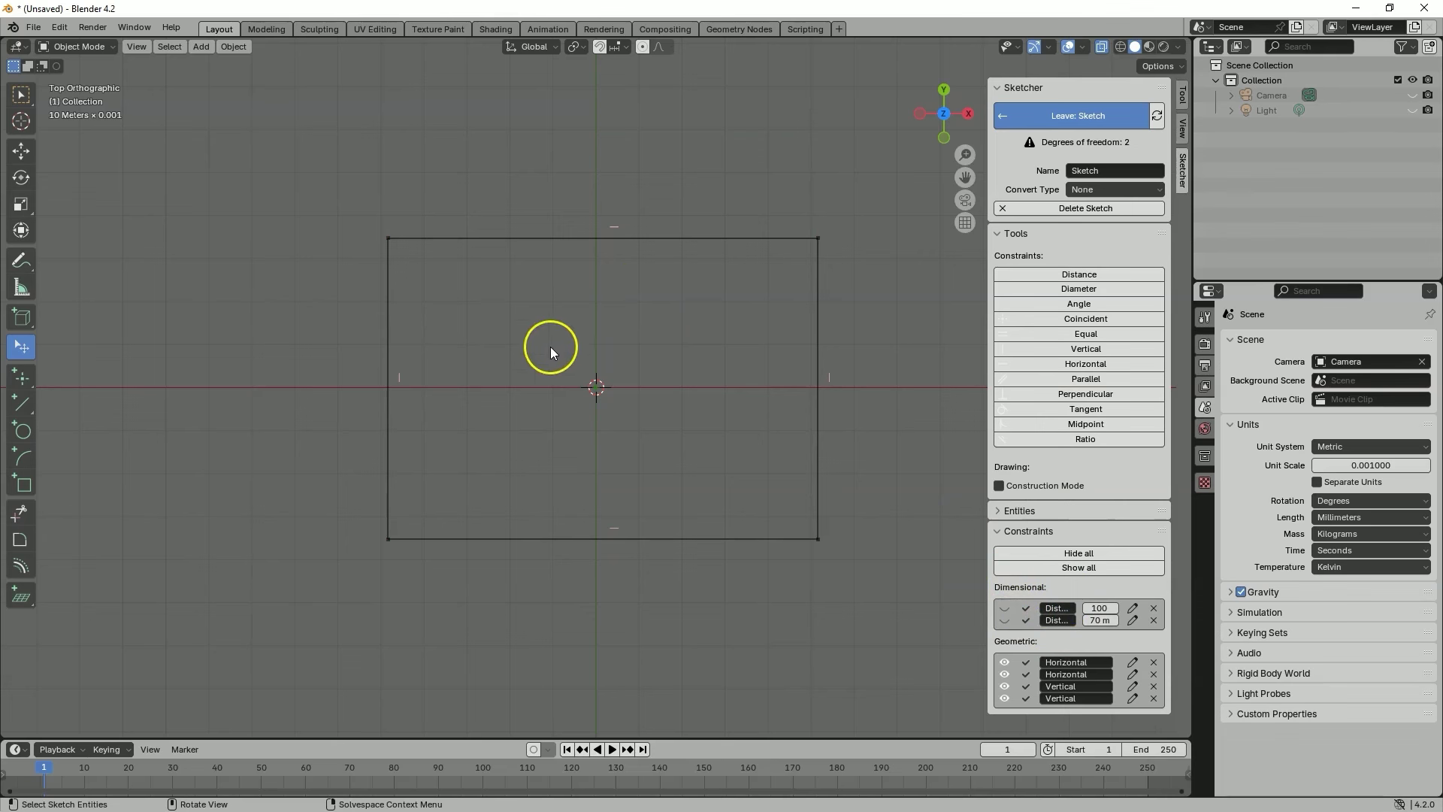
pyautogui.moveTo(548, 344); pyautogui.dragTo(532, 290, button='middle')
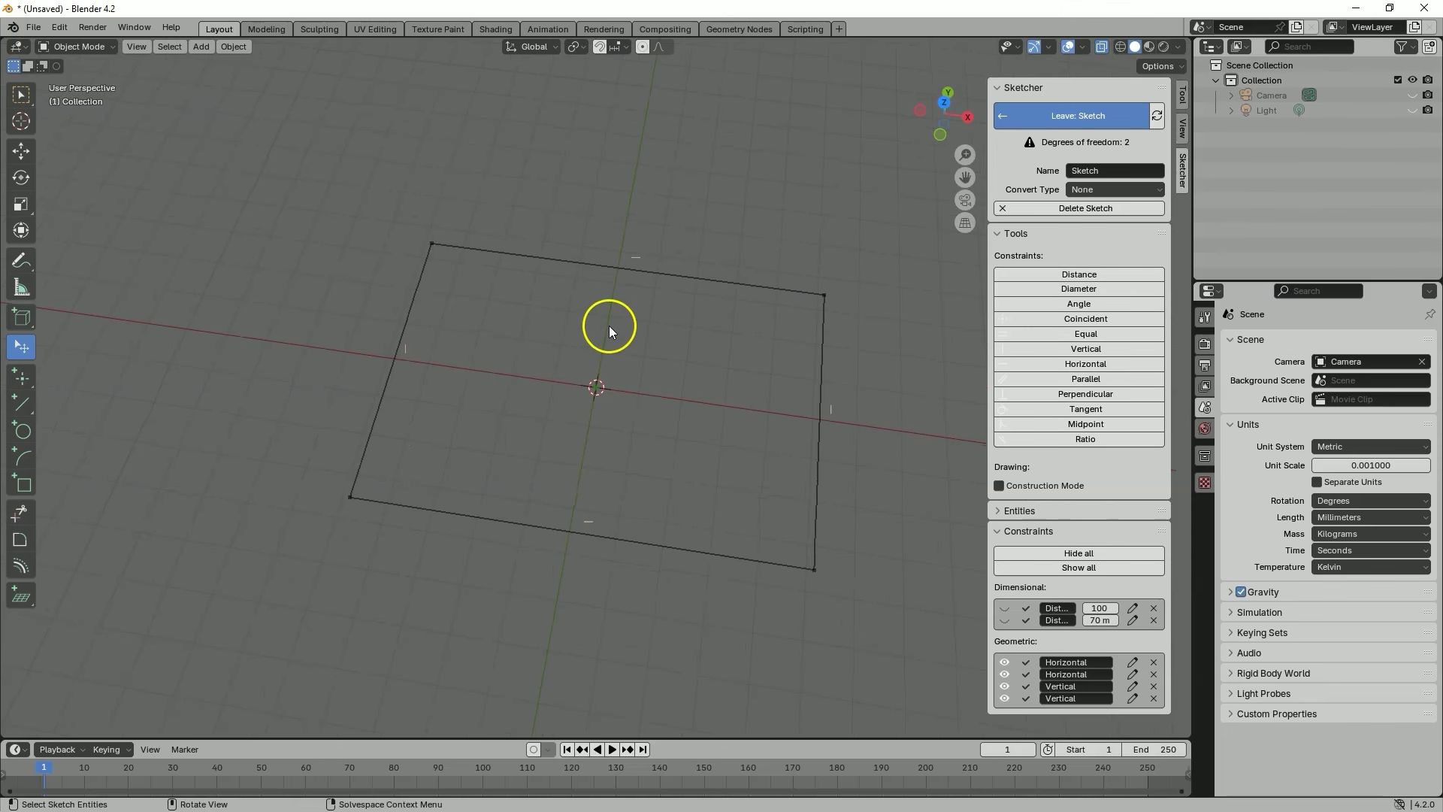
pyautogui.click(944, 103)
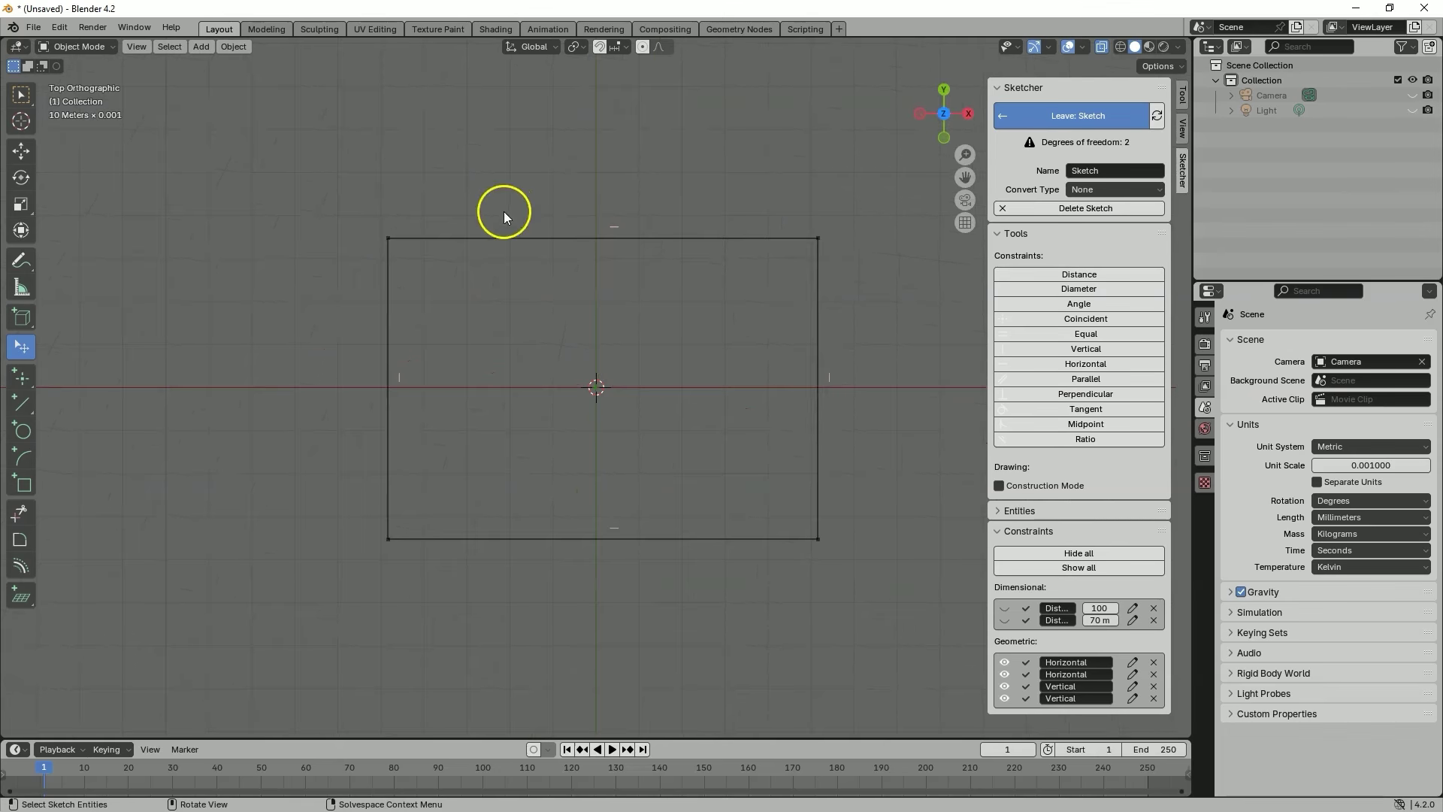
pyautogui.moveTo(601, 275)
pyautogui.keyDown('shift'); pyautogui.mouseDown(button='middle')
pyautogui.moveTo(531, 340)
pyautogui.moveTo(651, 245)
pyautogui.moveTo(627, 273)
pyautogui.moveTo(670, 197)
pyautogui.moveTo(519, 200)
pyautogui.moveTo(584, 219)
pyautogui.mouseUp(button='middle'); pyautogui.keyUp('shift')
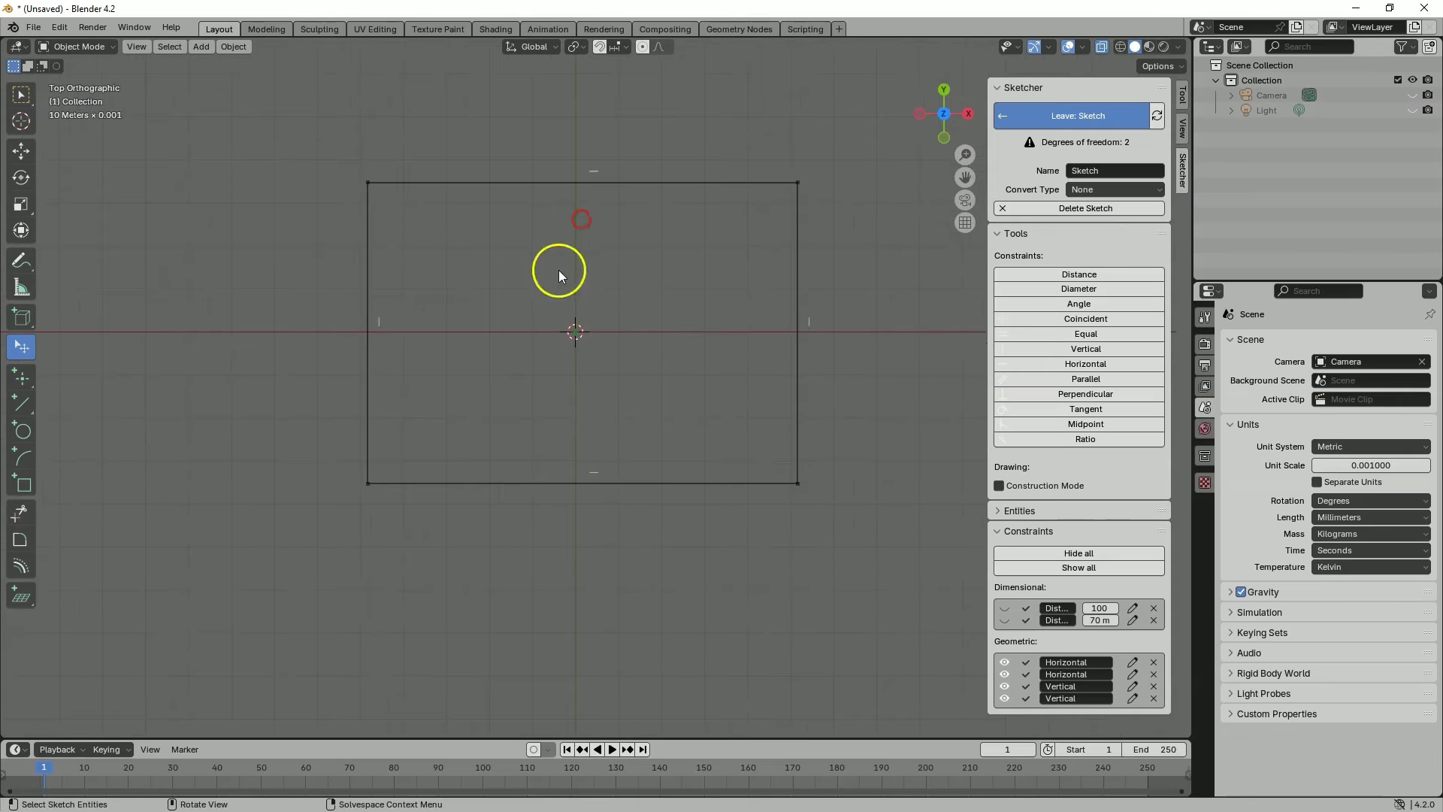
pyautogui.moveTo(965, 177)
pyautogui.mouseDown()
pyautogui.moveTo(687, 178)
pyautogui.moveTo(777, 212)
pyautogui.moveTo(918, 125)
pyautogui.moveTo(863, 290)
pyautogui.moveTo(923, 243)
pyautogui.mouseUp()
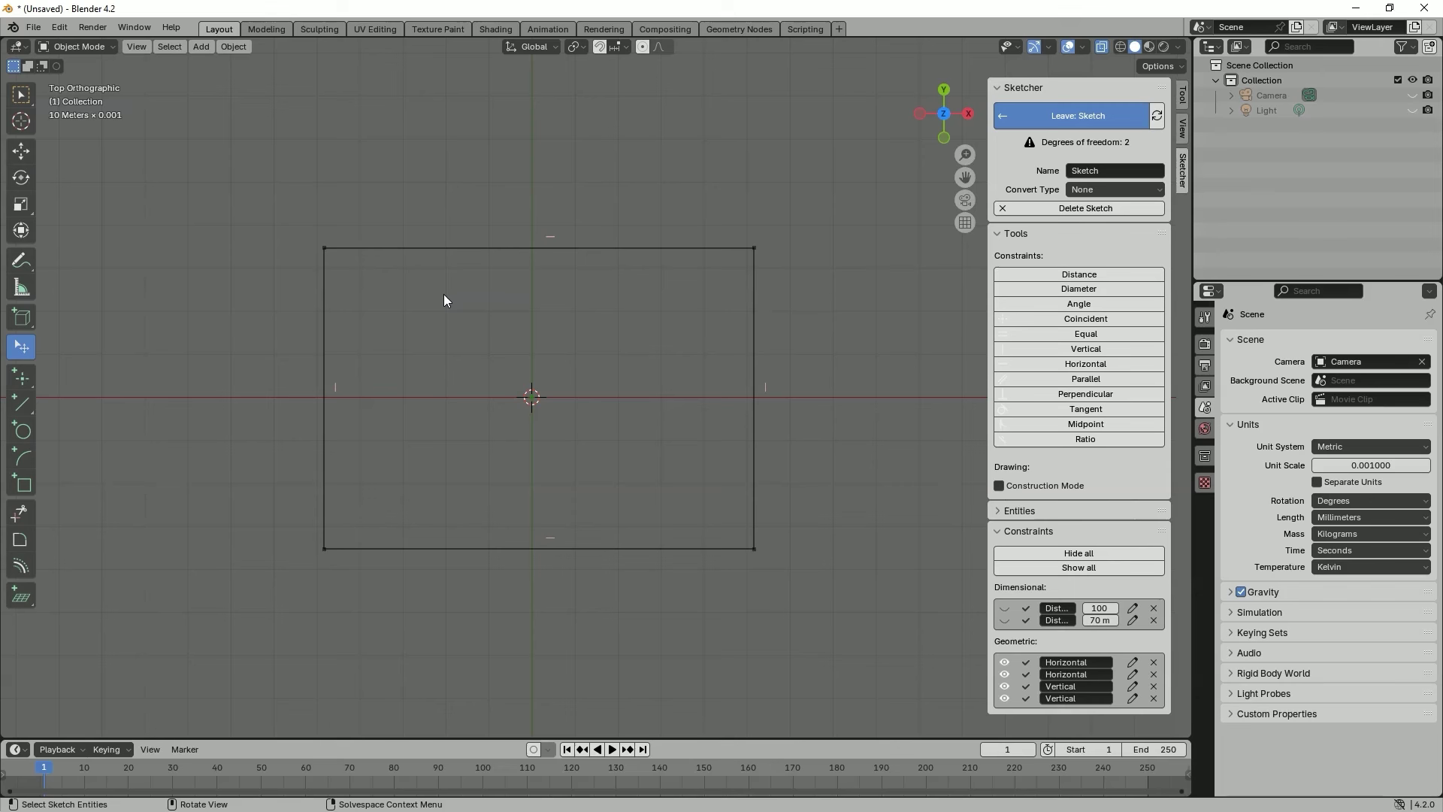
pyautogui.click(324, 248)
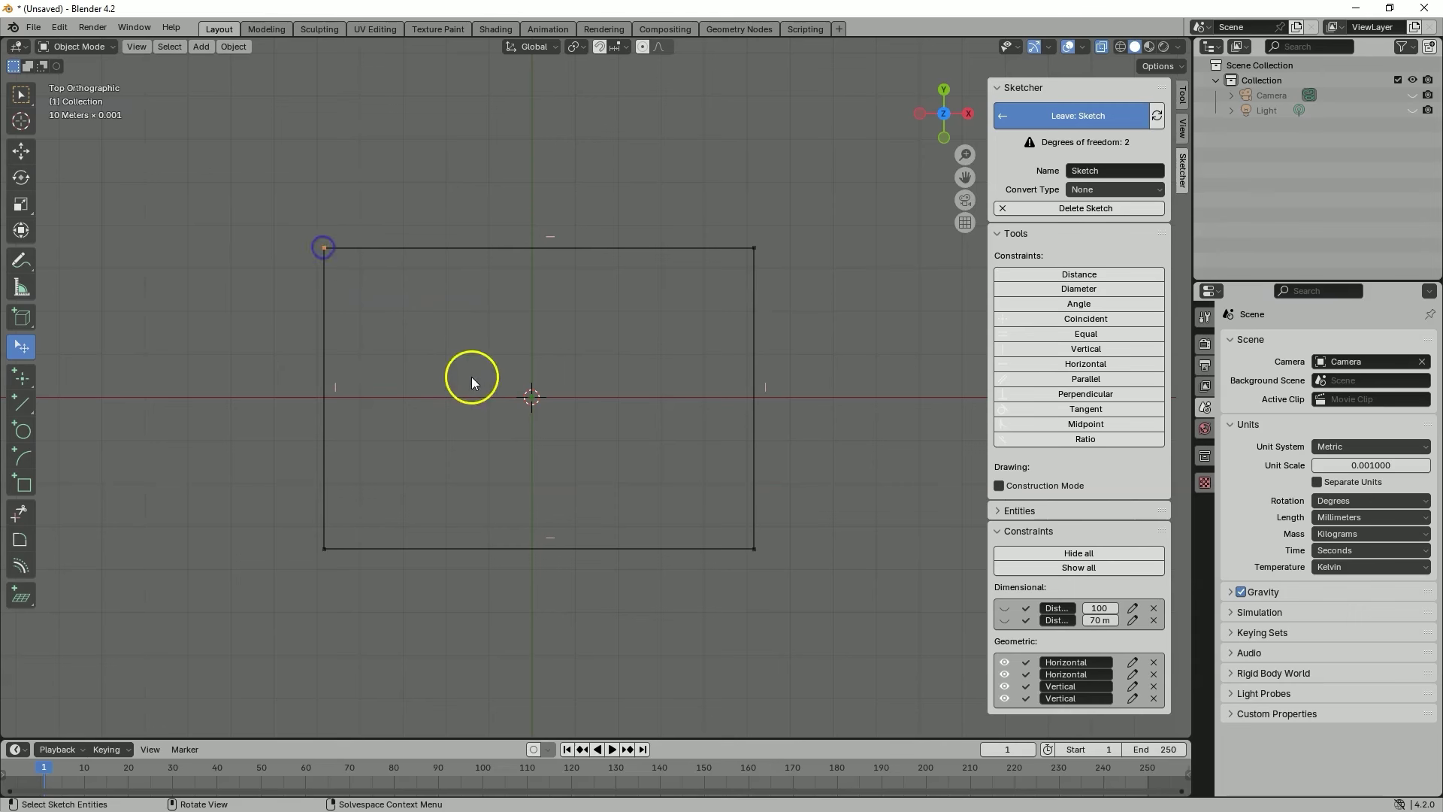
pyautogui.press('ctrl')
pyautogui.keyDown('shift'); pyautogui.click(755, 549); pyautogui.keyUp('shift')
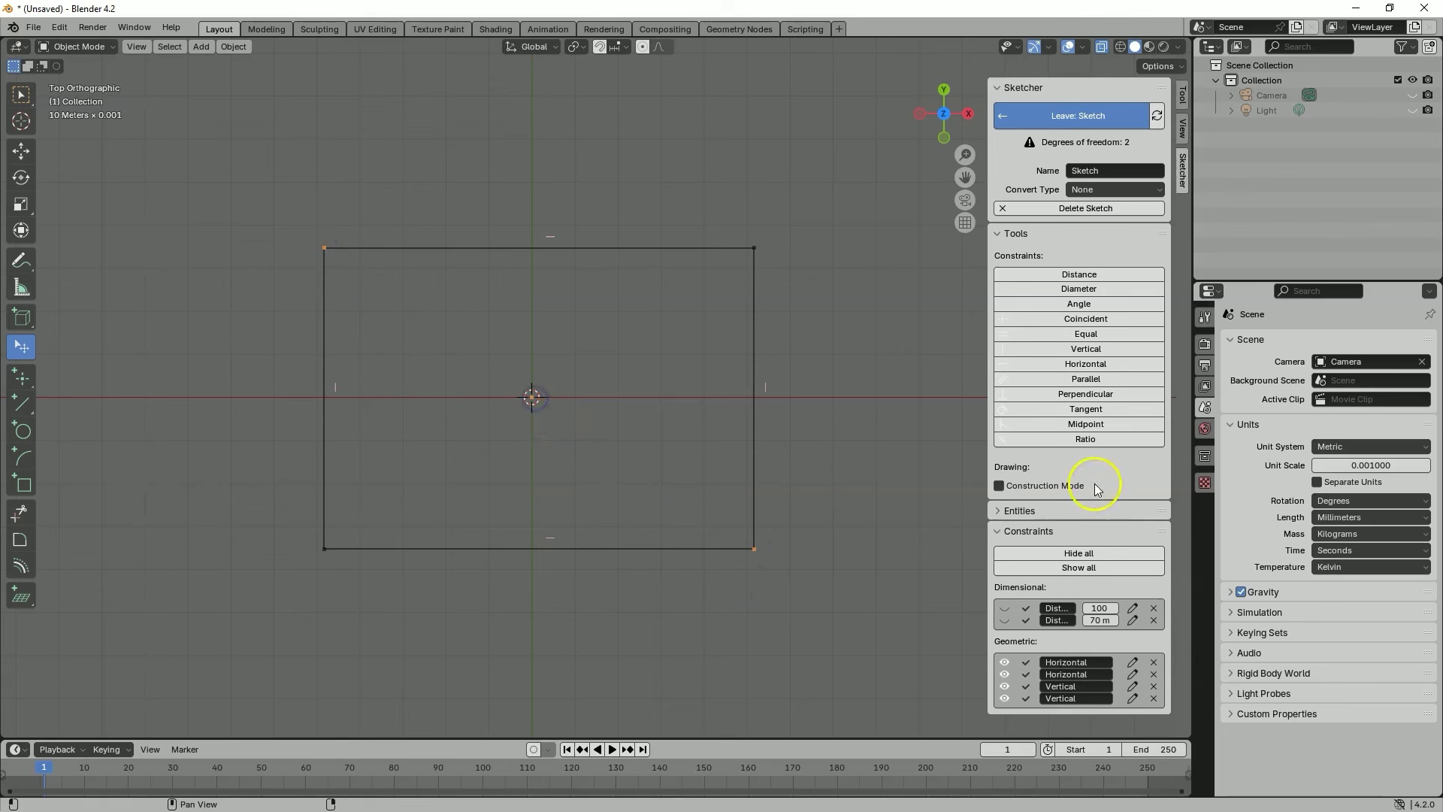
pyautogui.click(1085, 424)
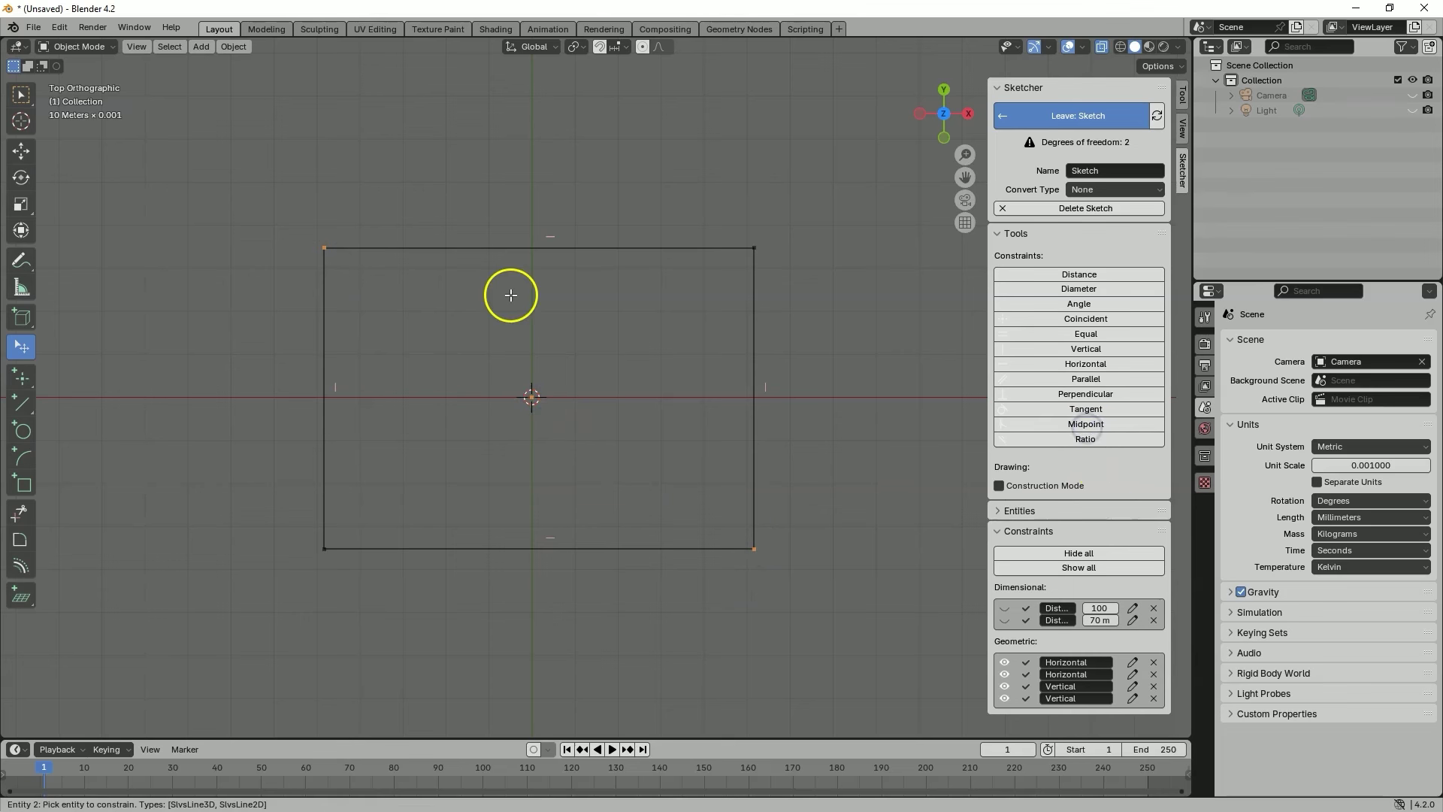
pyautogui.click(624, 377)
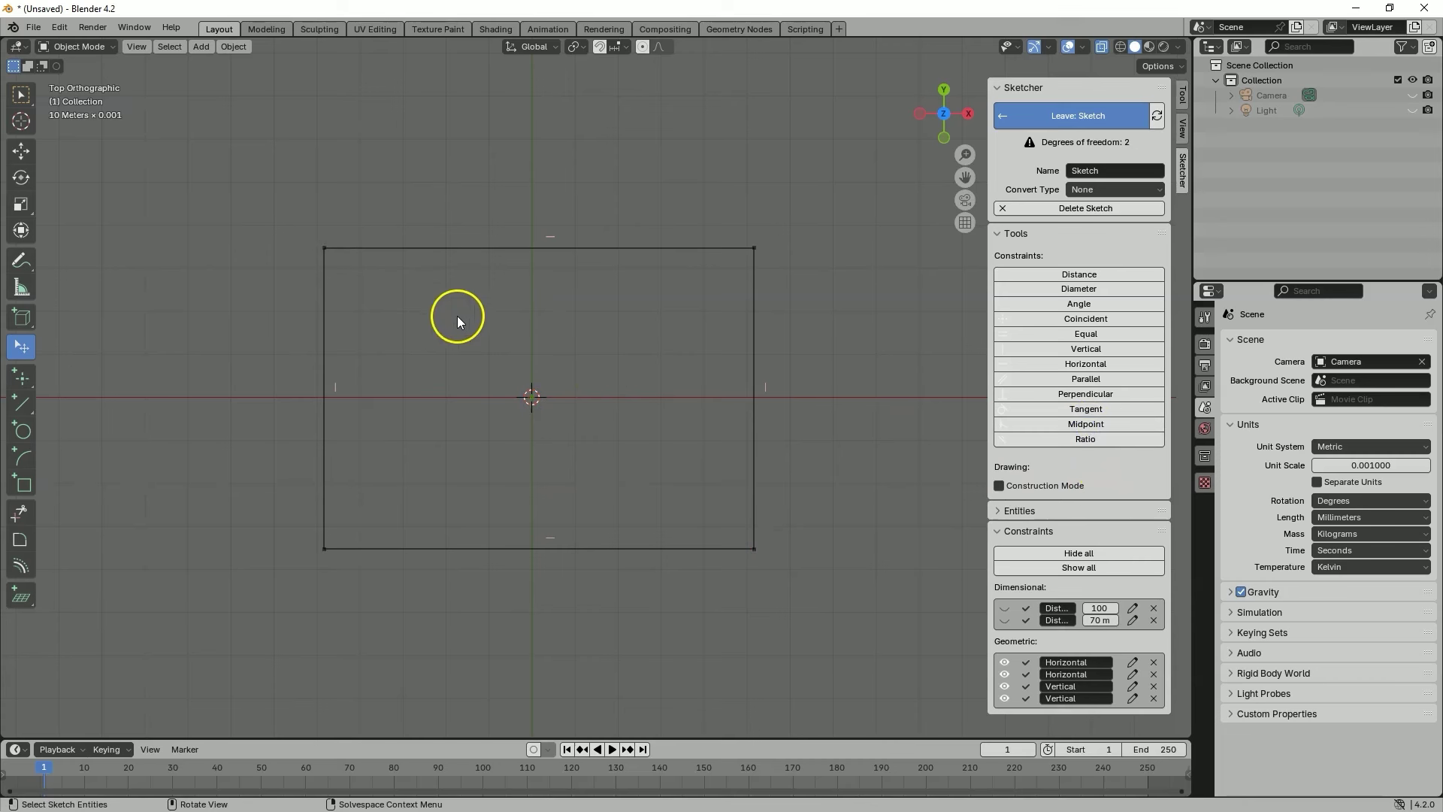
# - Draw a 2D line connecting the rectangle's top-left and bottom-right corners
pyautogui.click(21, 406)
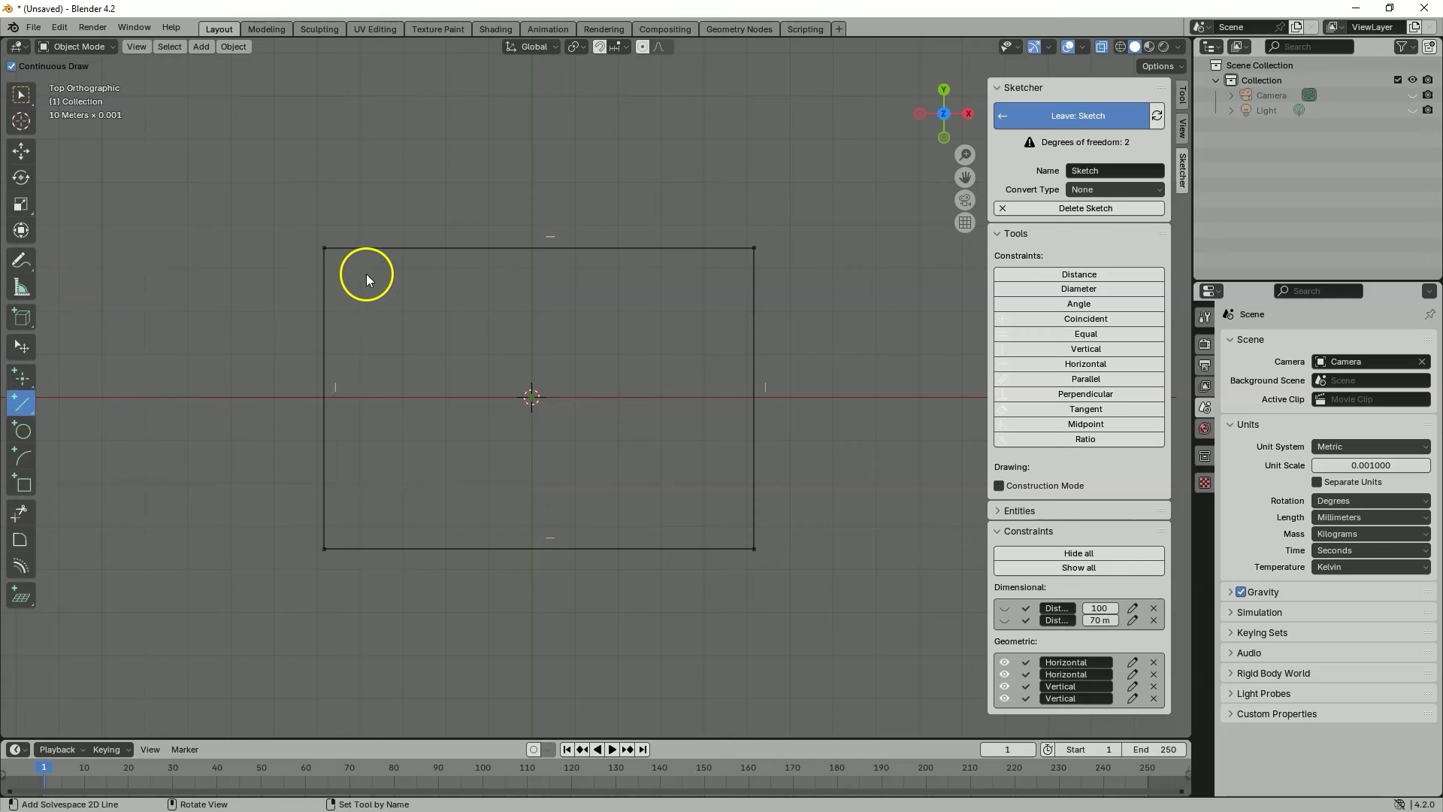
pyautogui.click(328, 251)
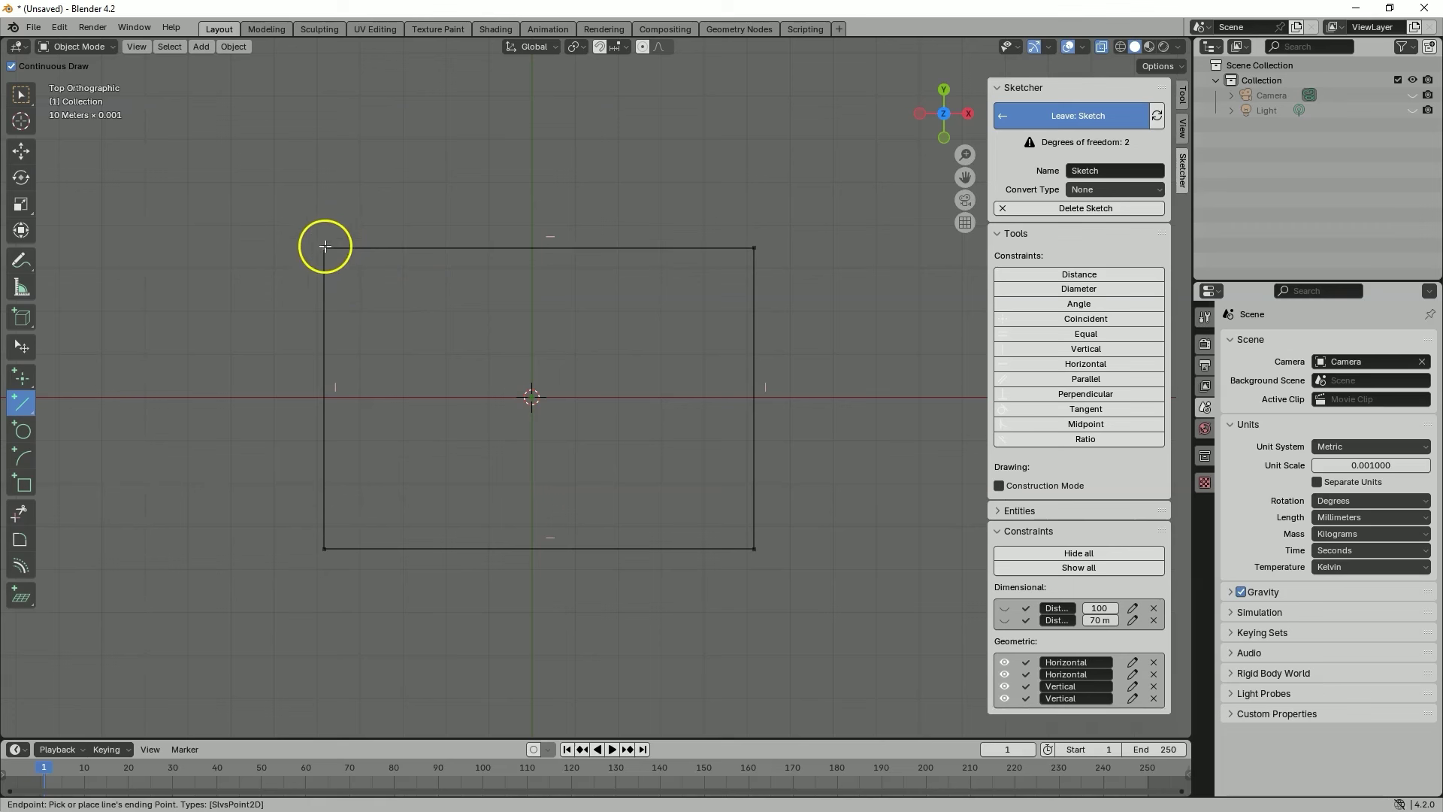
pyautogui.click(754, 549)
pyautogui.rightClick(738, 544)
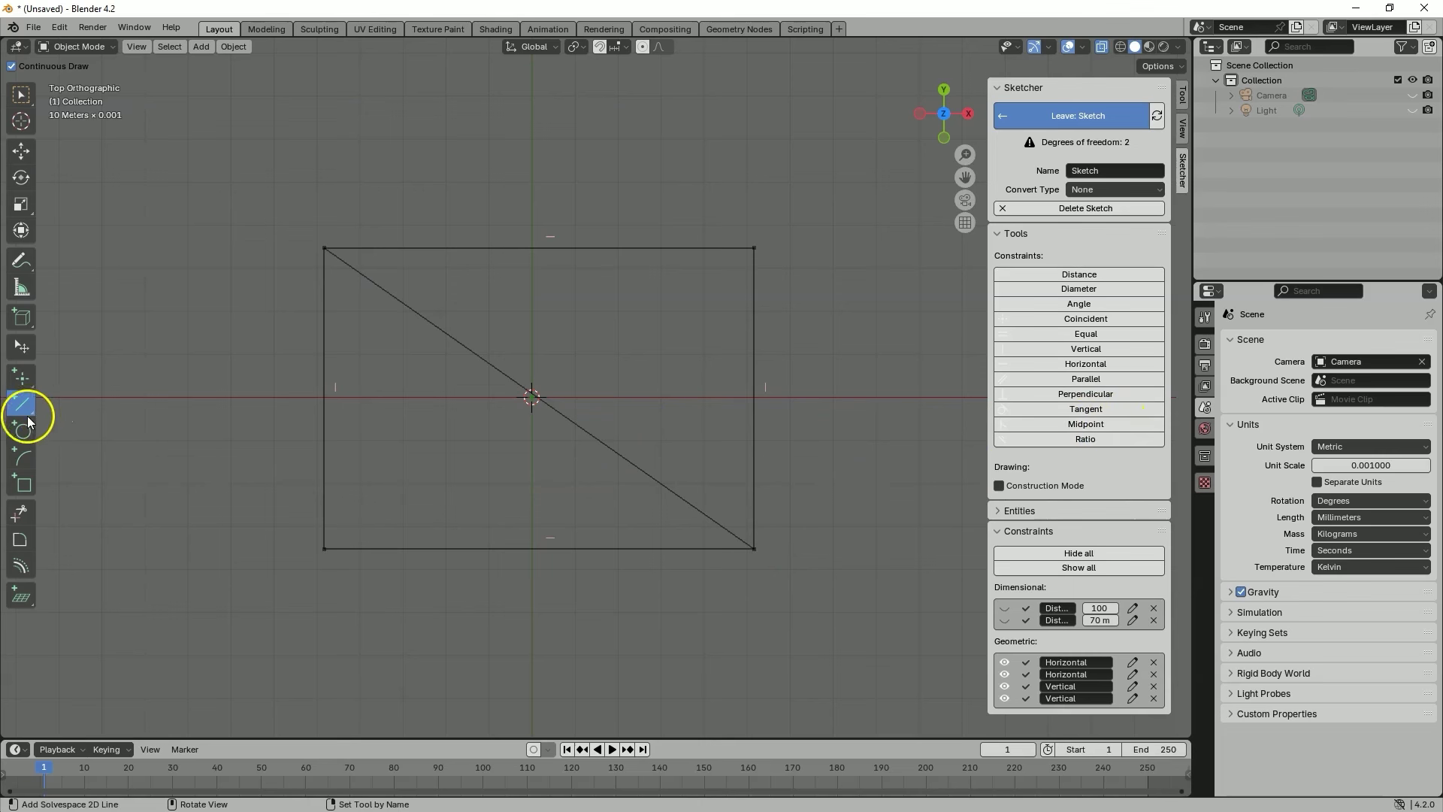
# - Add a Midpoint constraint placing the sketch origin at the plate diagonal's midpoint
pyautogui.press('Escape')
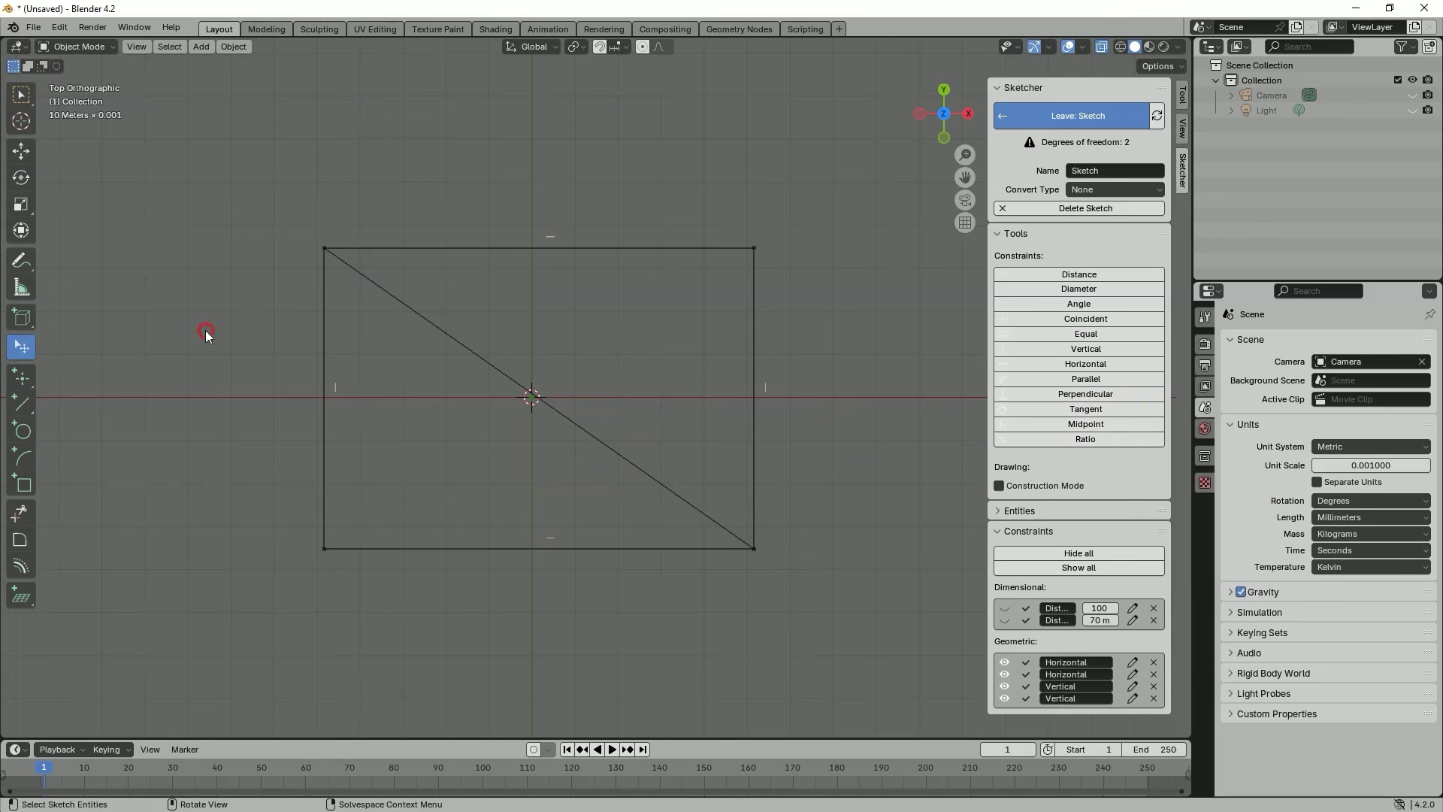
pyautogui.click(1063, 424)
pyautogui.click(532, 395)
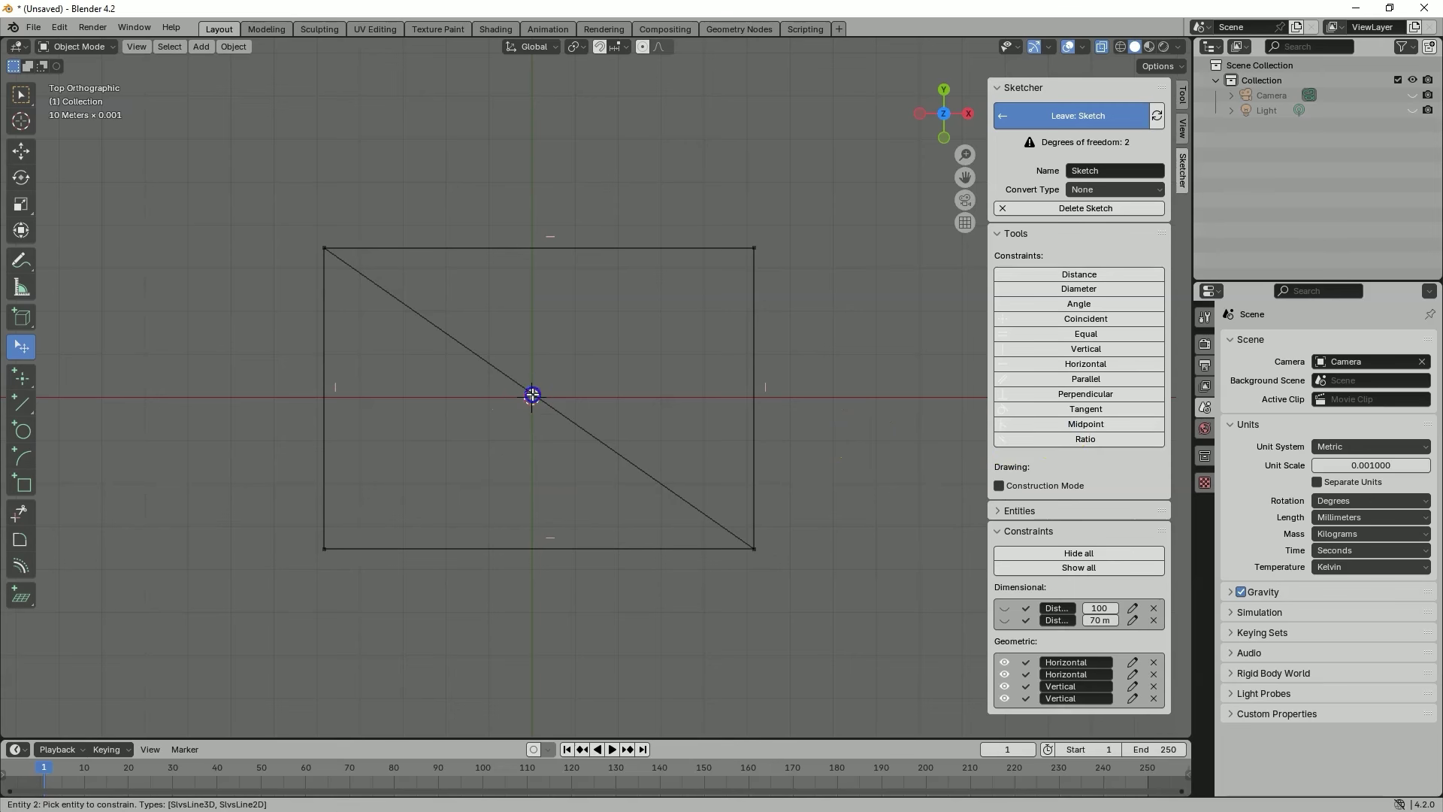
pyautogui.click(540, 401)
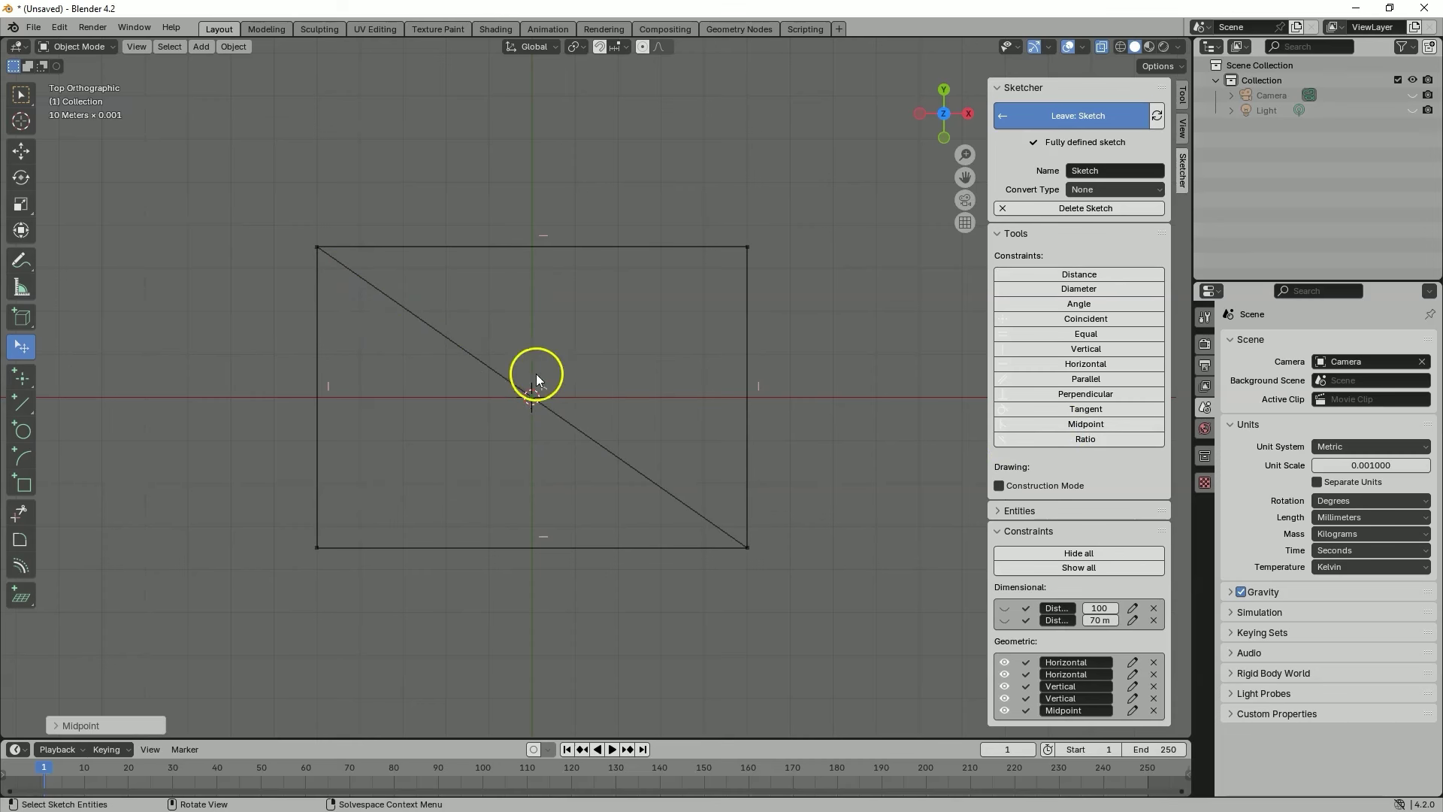
pyautogui.click(735, 274)
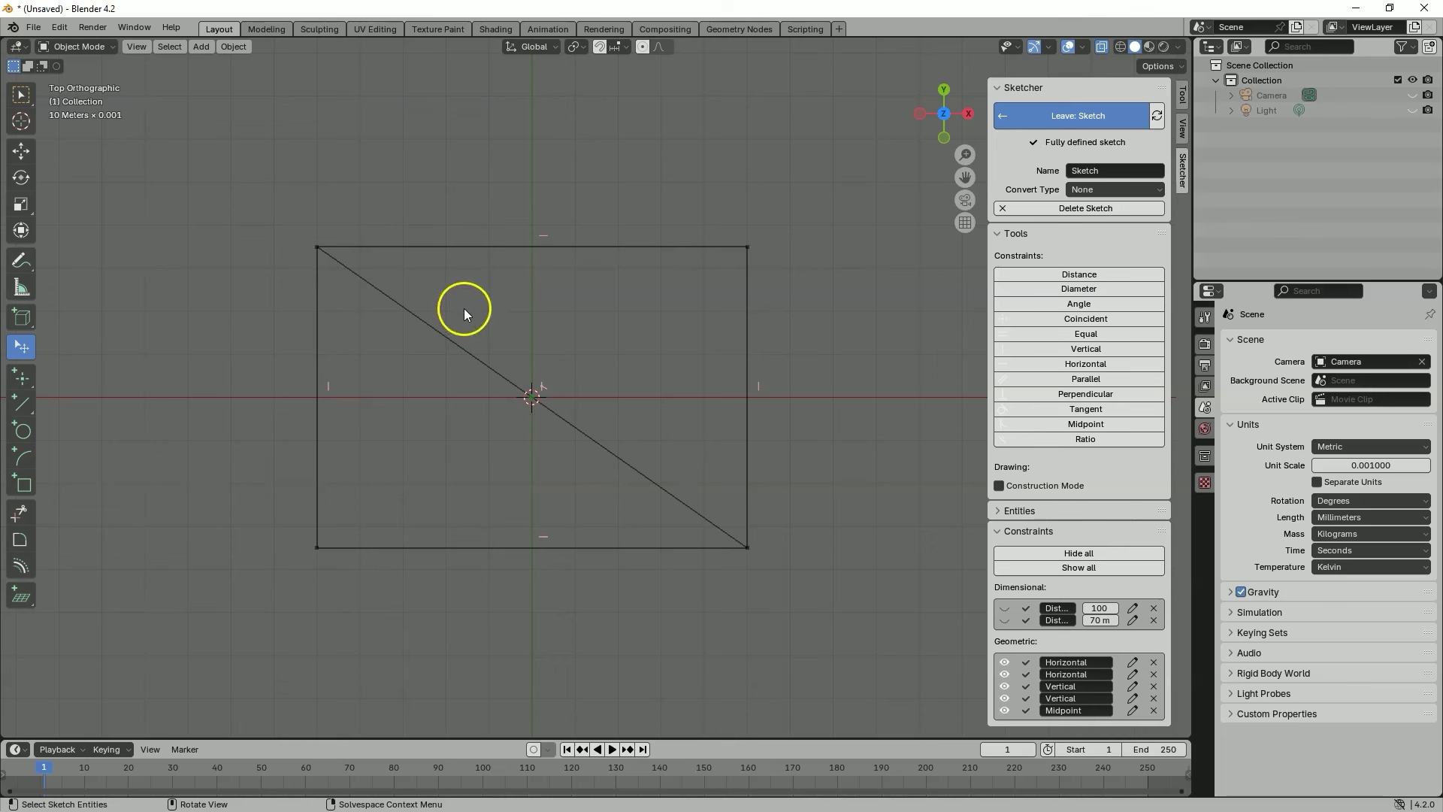
# - Mark the plate diagonal as construction and enable Construction Mode for new geometry
pyautogui.rightClick(466, 350)
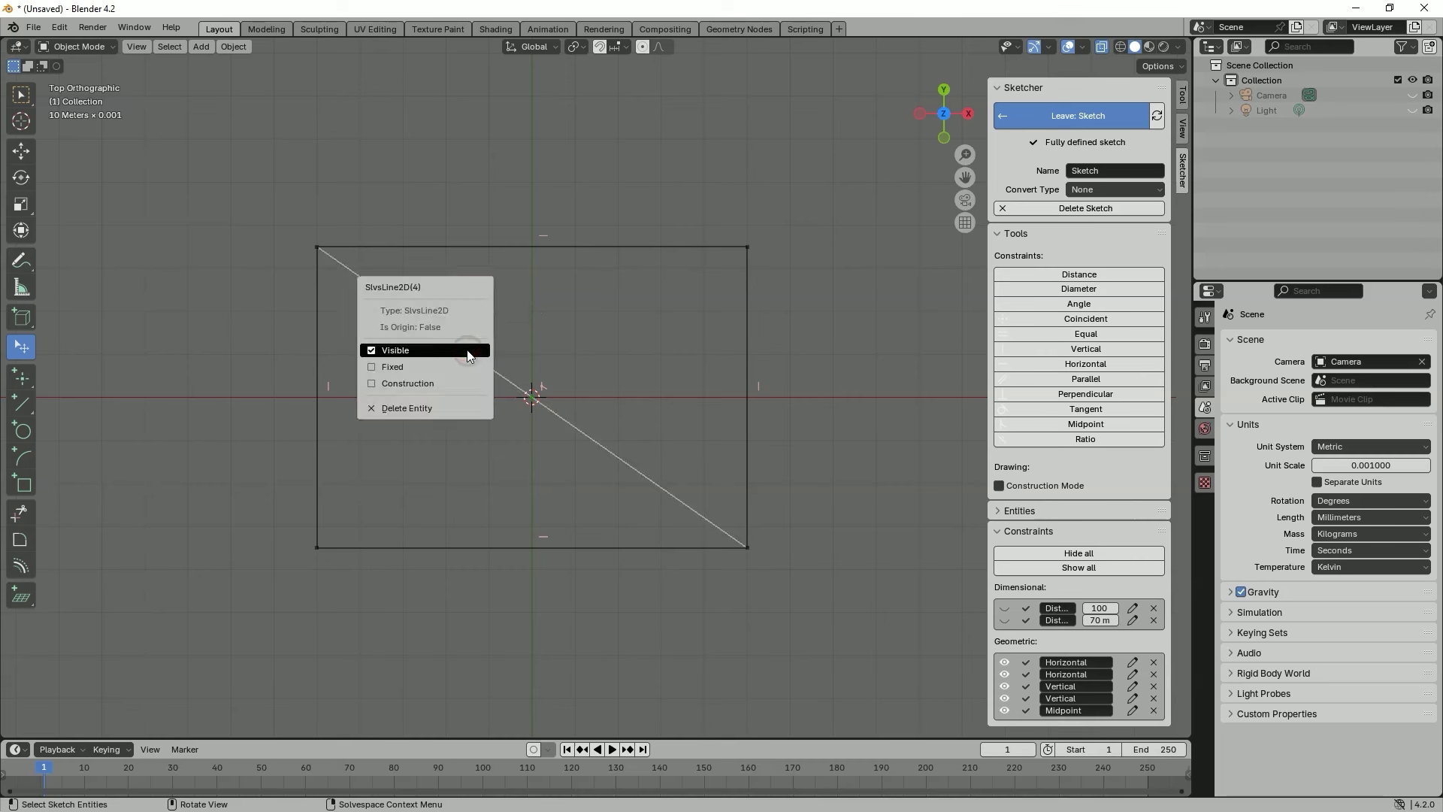
pyautogui.click(406, 384)
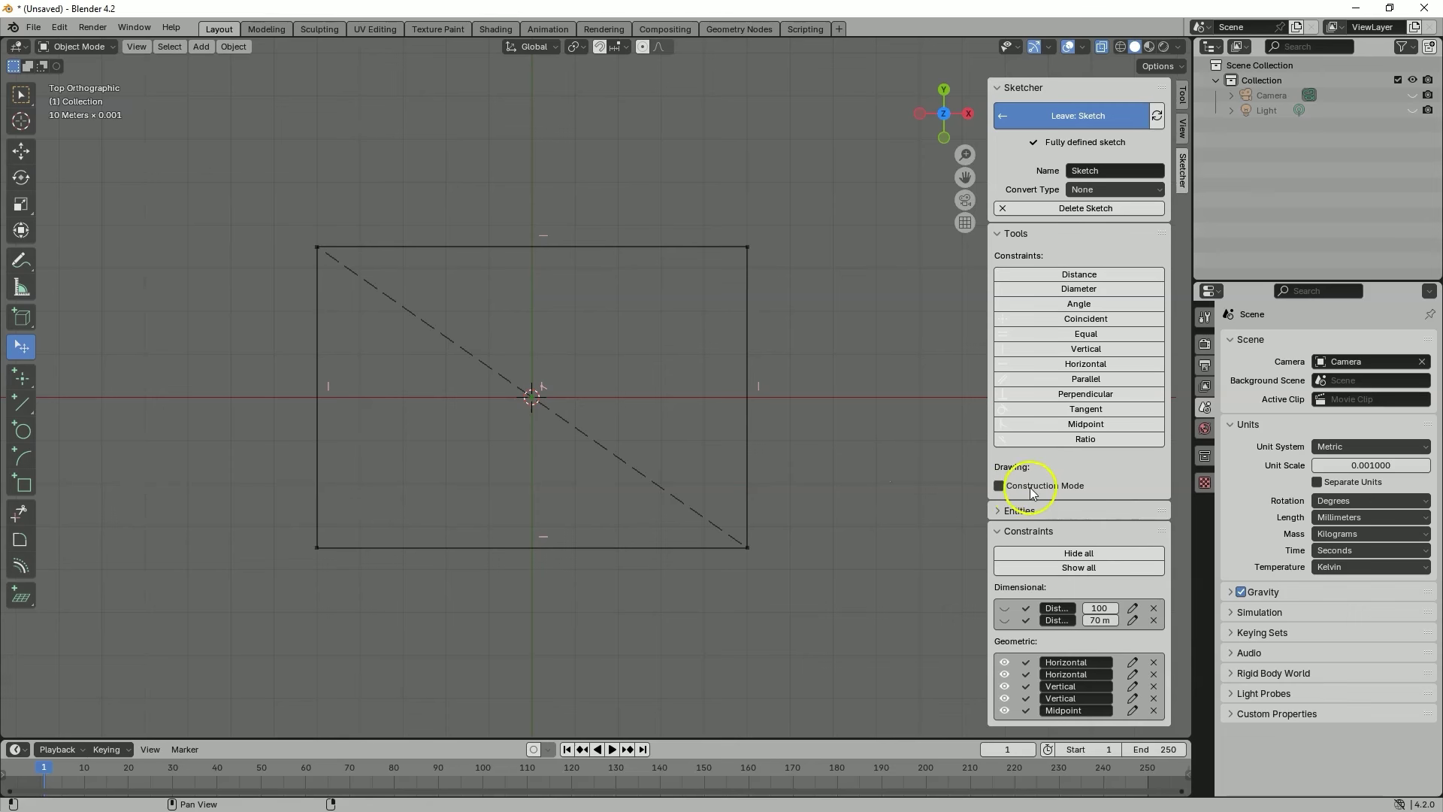
pyautogui.click(999, 486)
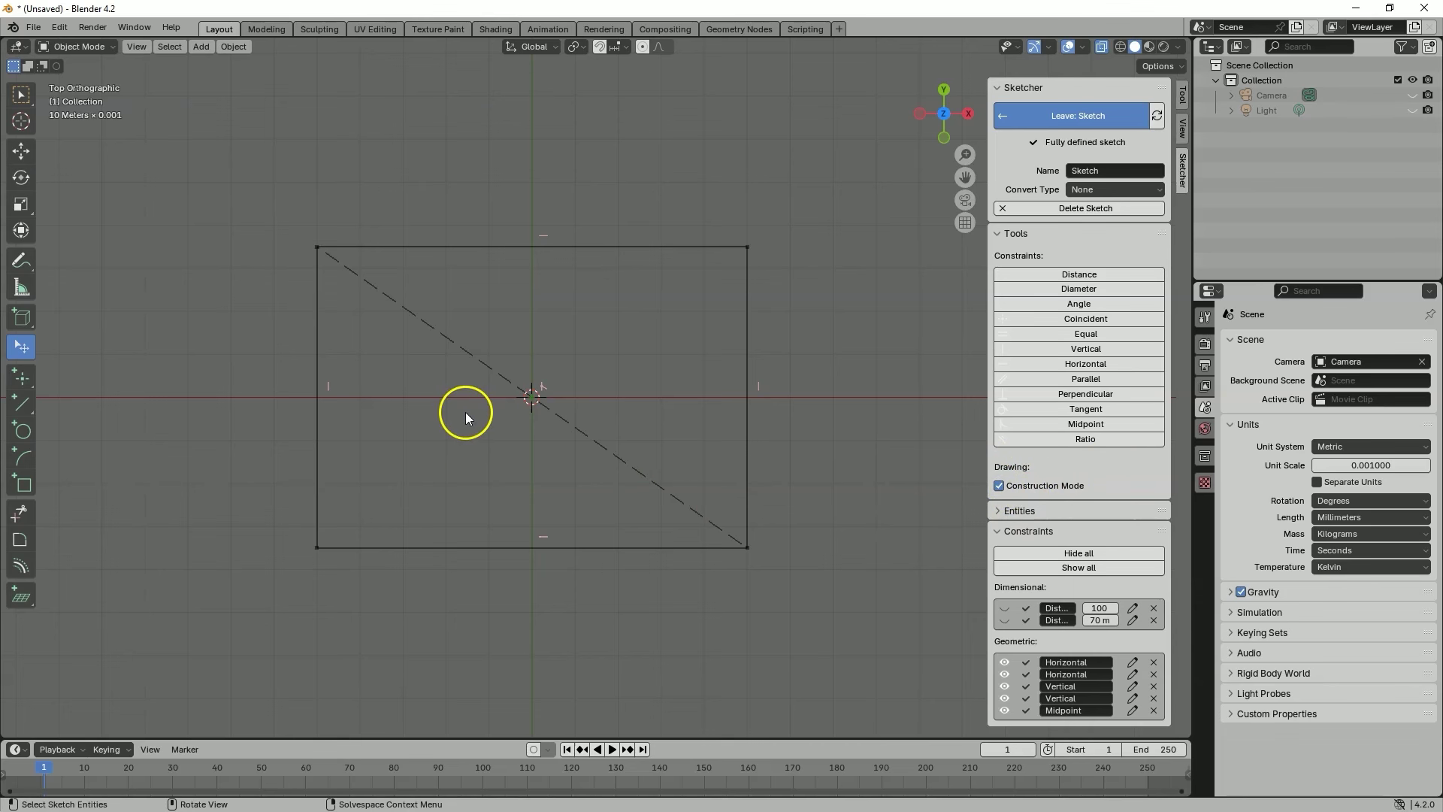
# - Draw a smaller construction rectangle inside the plate outline
pyautogui.click(25, 487)
pyautogui.click(419, 465)
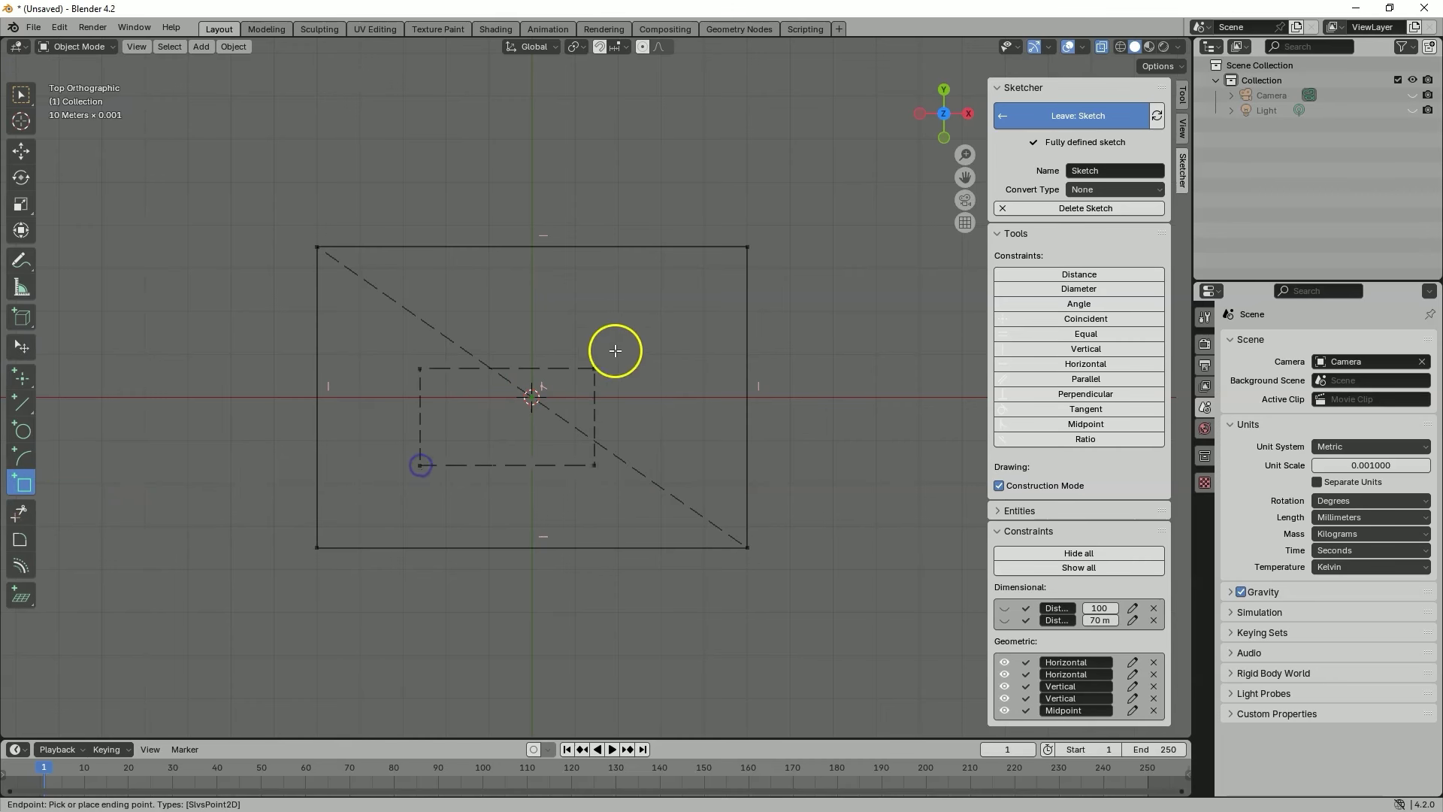
pyautogui.click(661, 298)
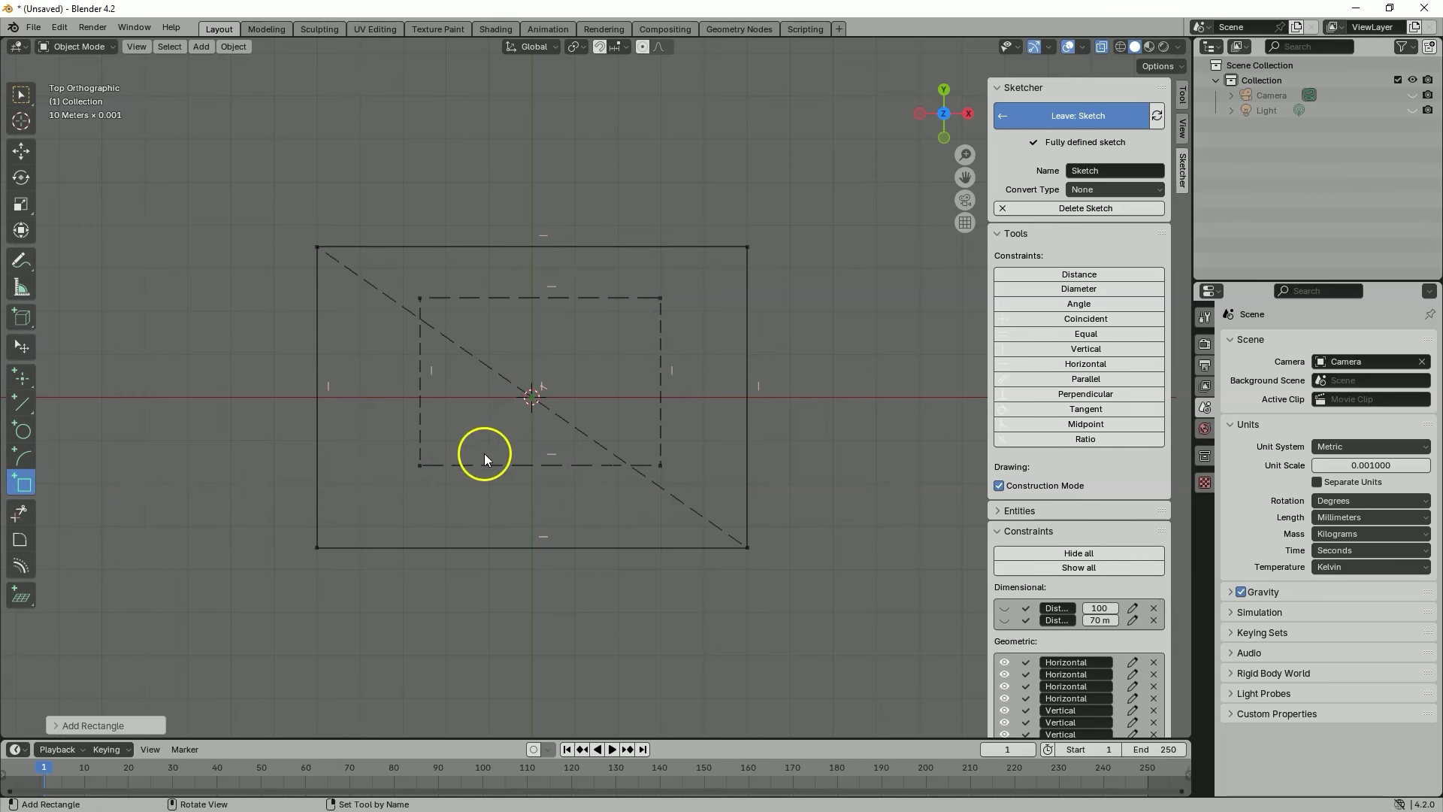
# - Draw a construction diagonal from the inner rectangle's bottom-left to top-right corner
pyautogui.click(23, 409)
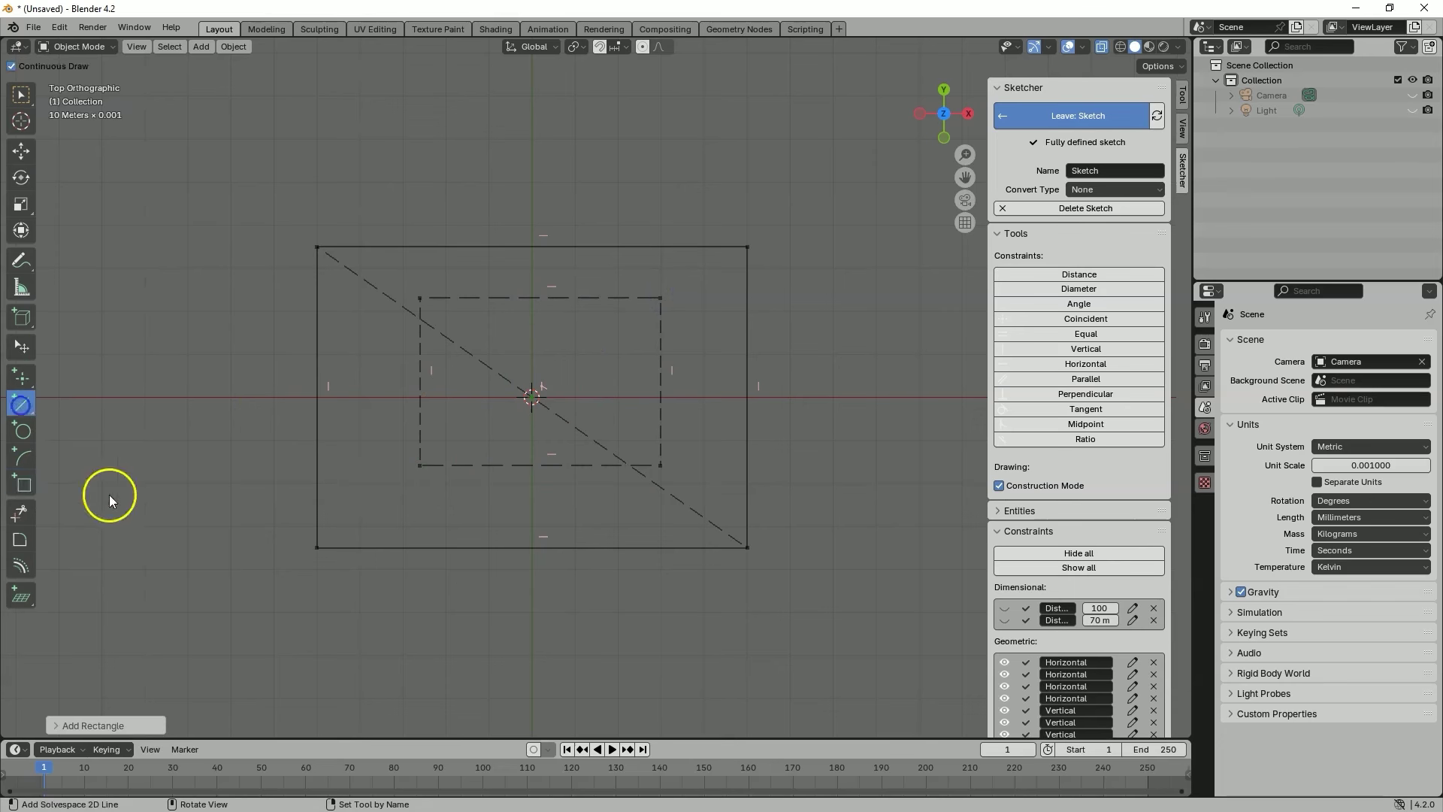
pyautogui.click(420, 469)
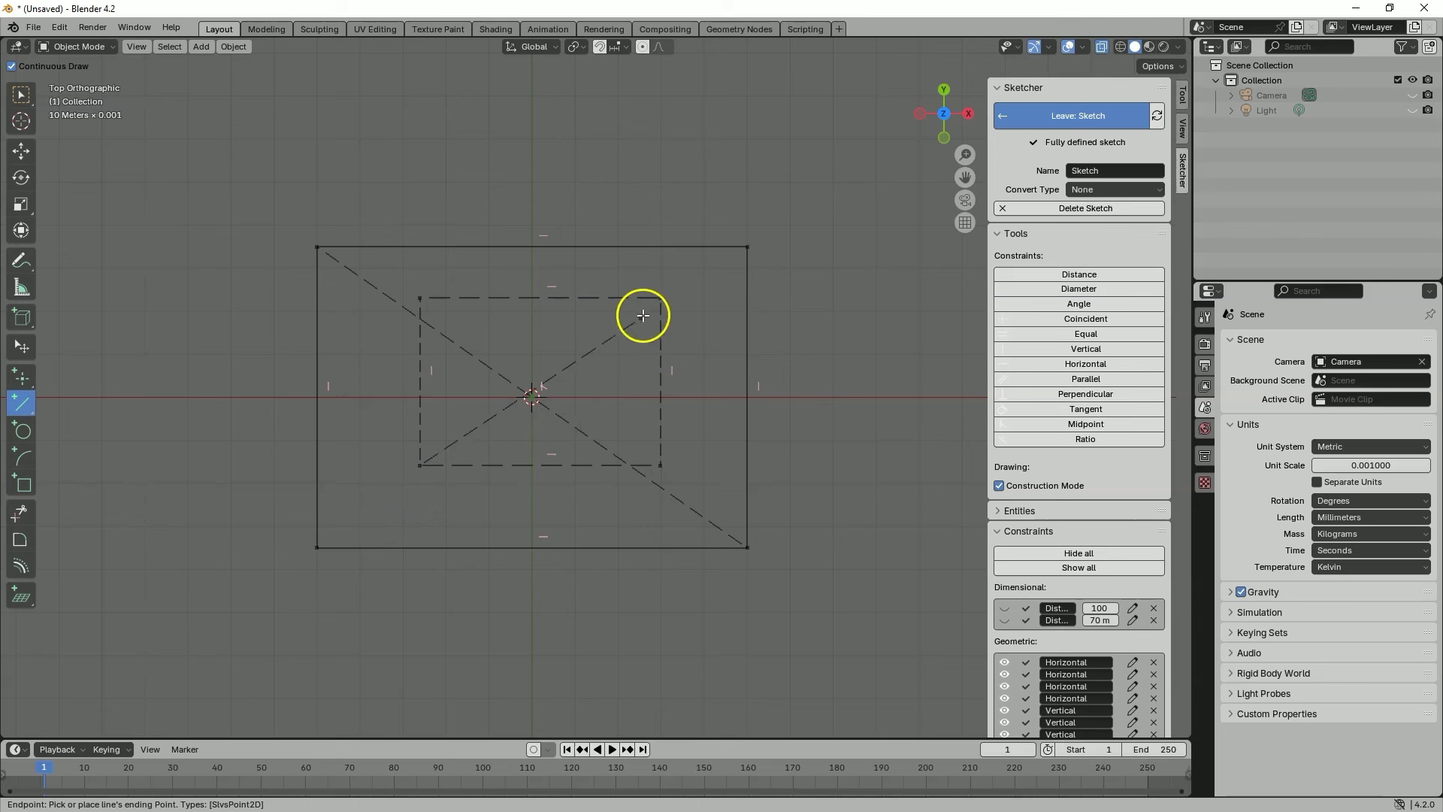
pyautogui.click(660, 298)
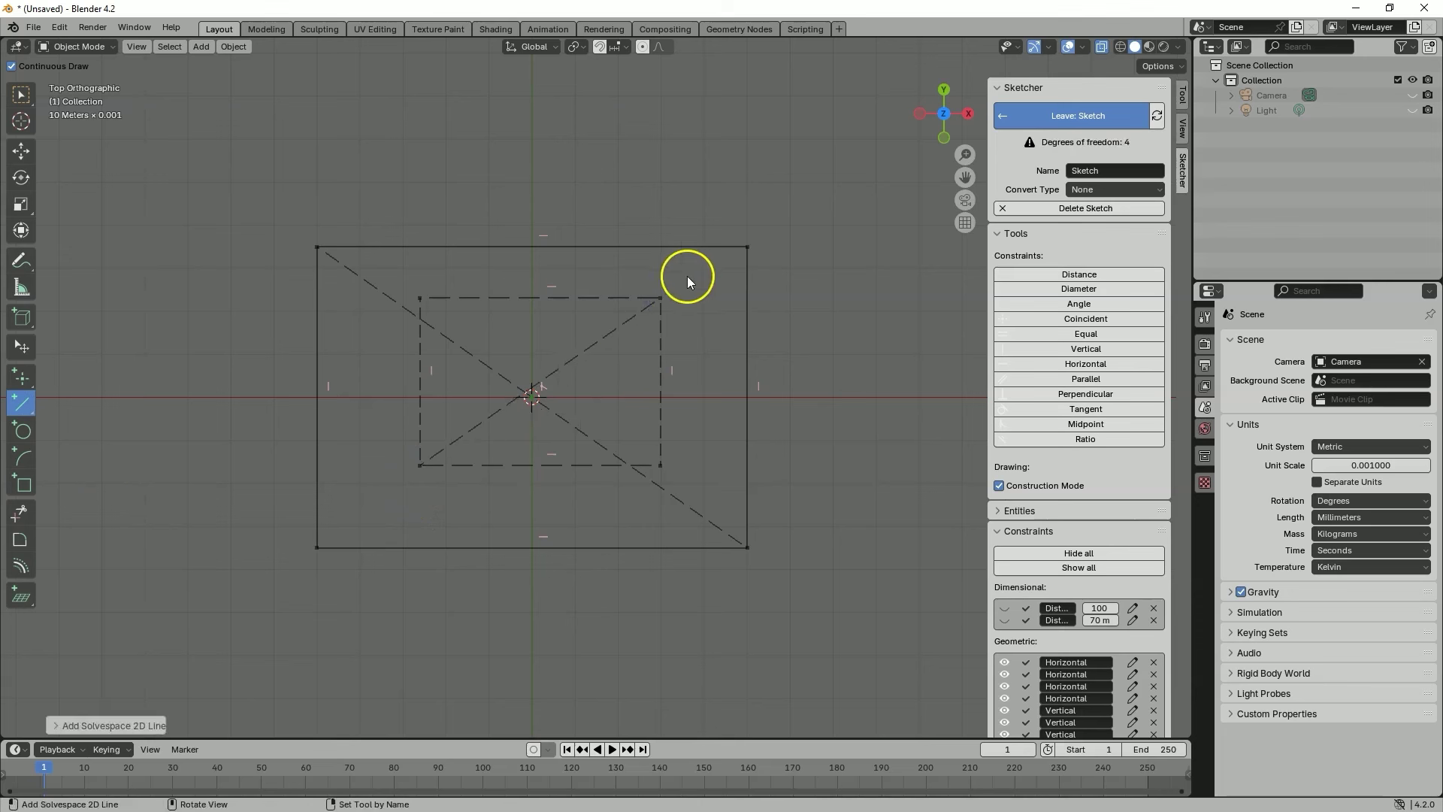
pyautogui.rightClick(230, 311)
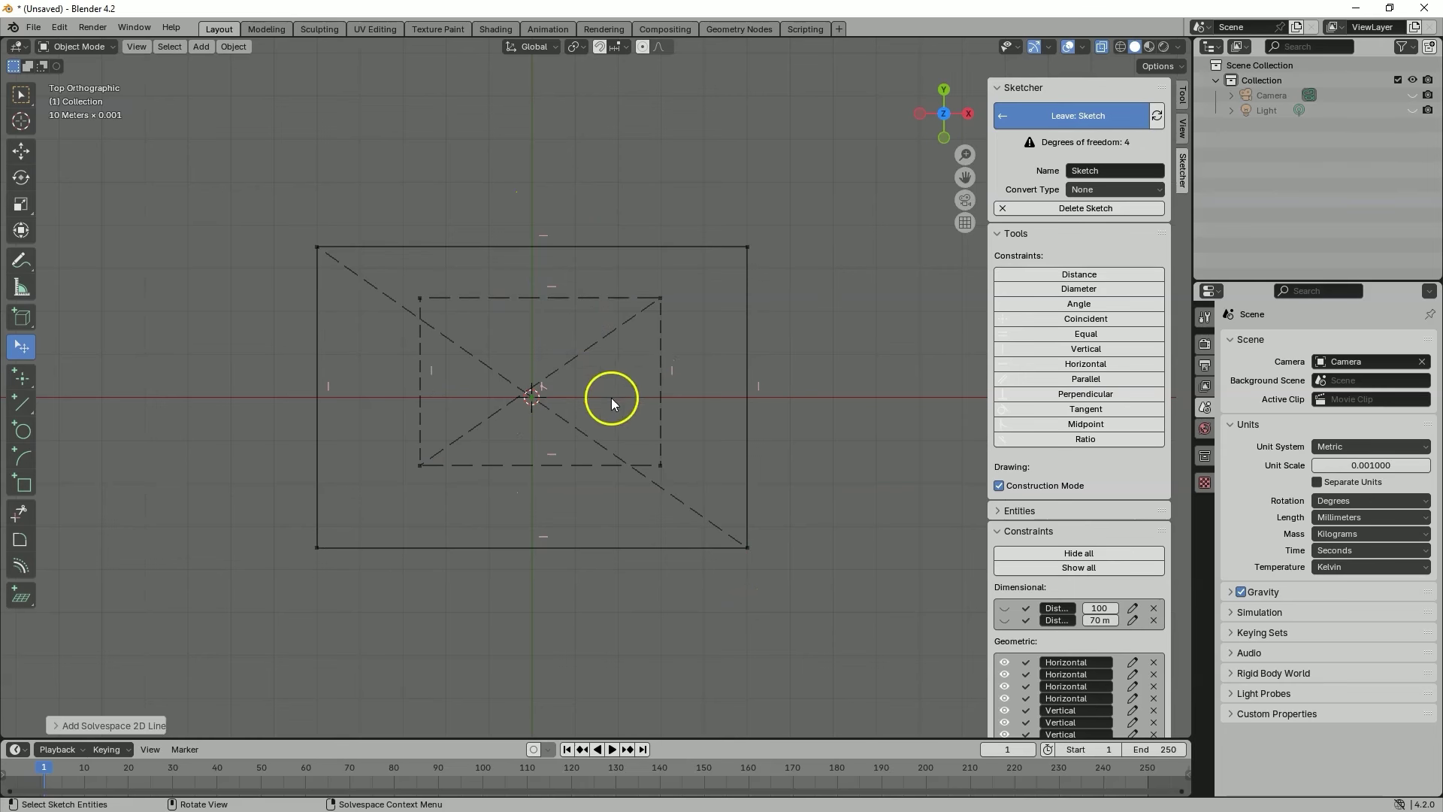
# - Centre the inner diagonal on the sketch origin with a Midpoint constraint
pyautogui.click(1076, 425)
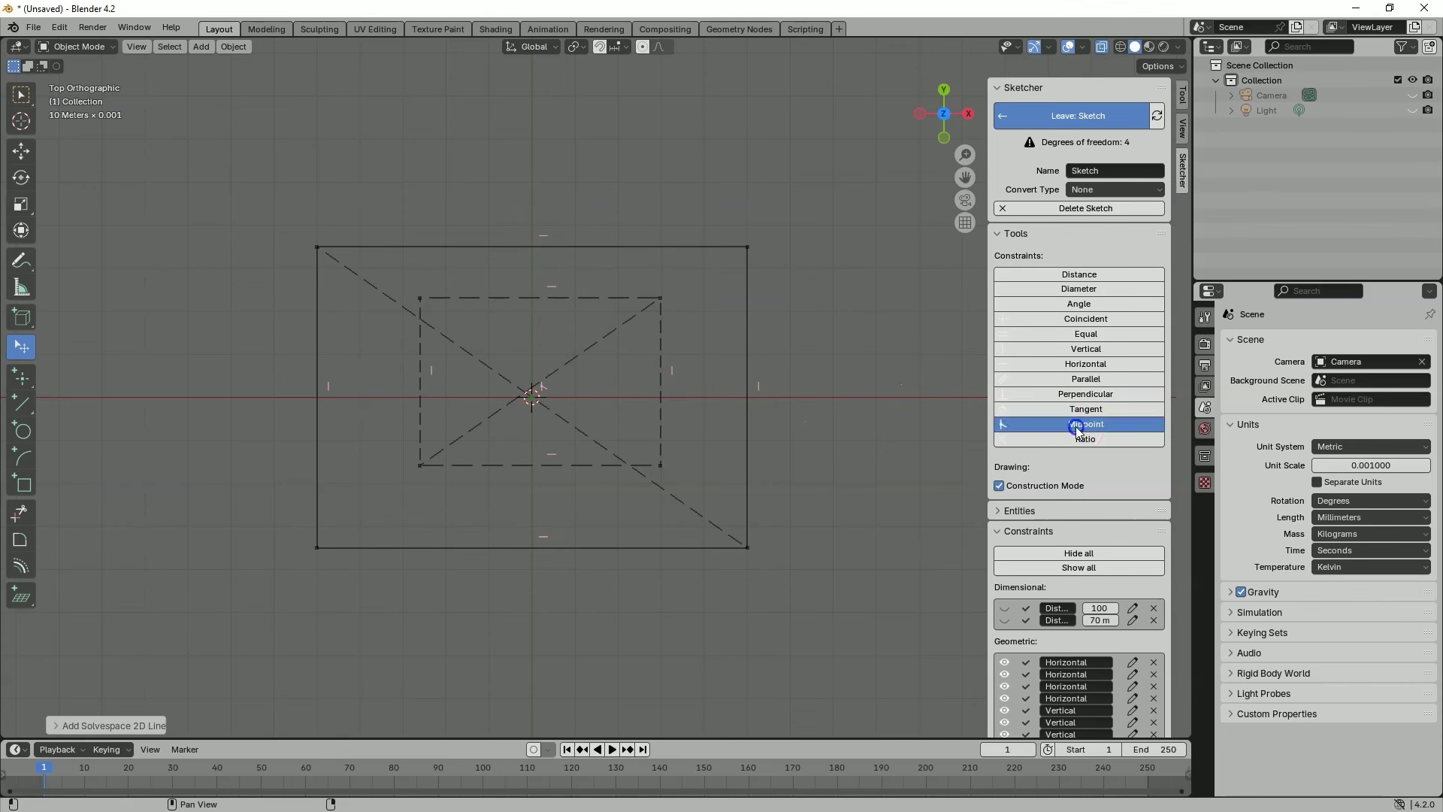
pyautogui.scroll(1, 506, 390)
pyautogui.scroll(3, 487, 409)
pyautogui.scroll(1, 436, 414)
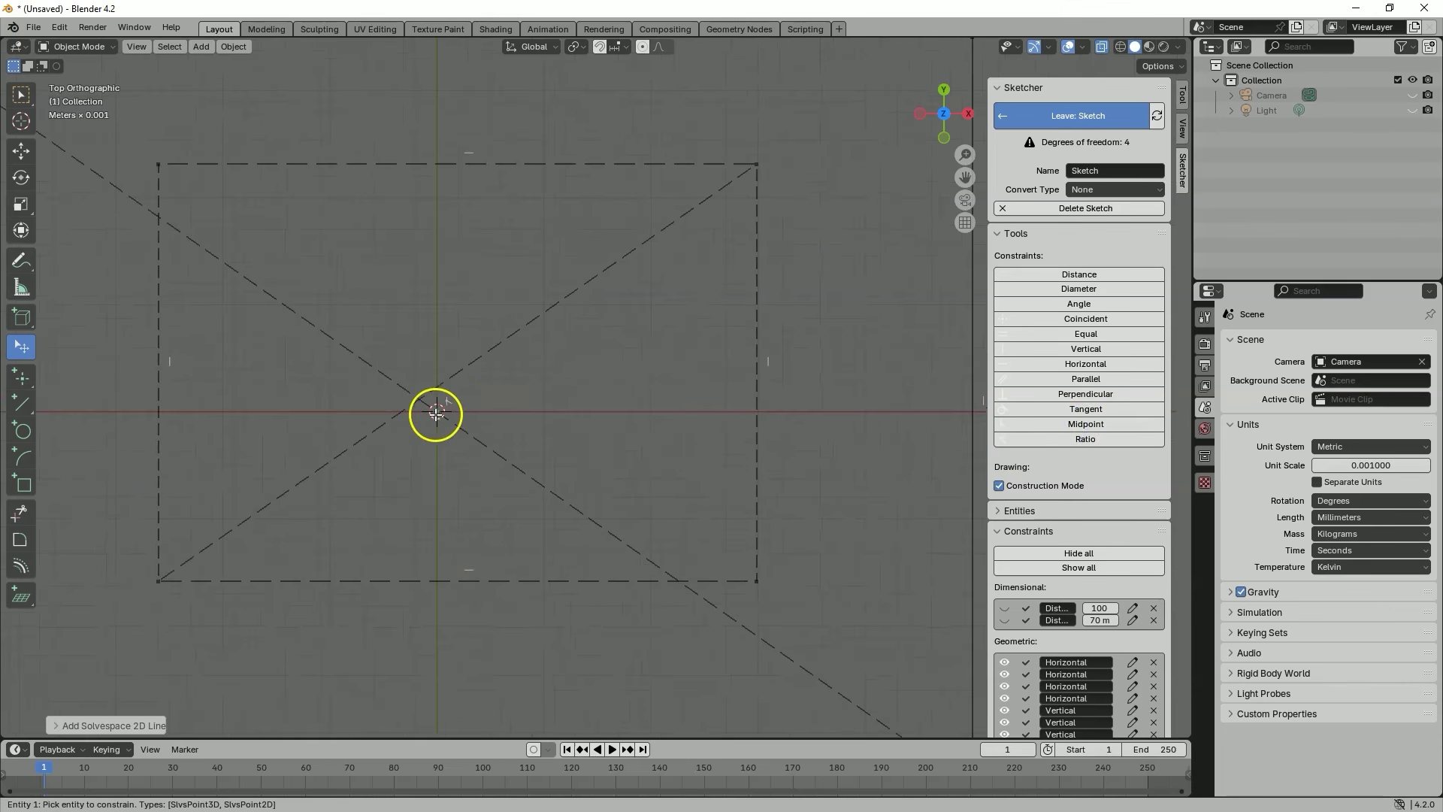
pyautogui.click(436, 413)
pyautogui.click(458, 374)
pyautogui.scroll(-4, 684, 332)
pyautogui.scroll(-2, 720, 328)
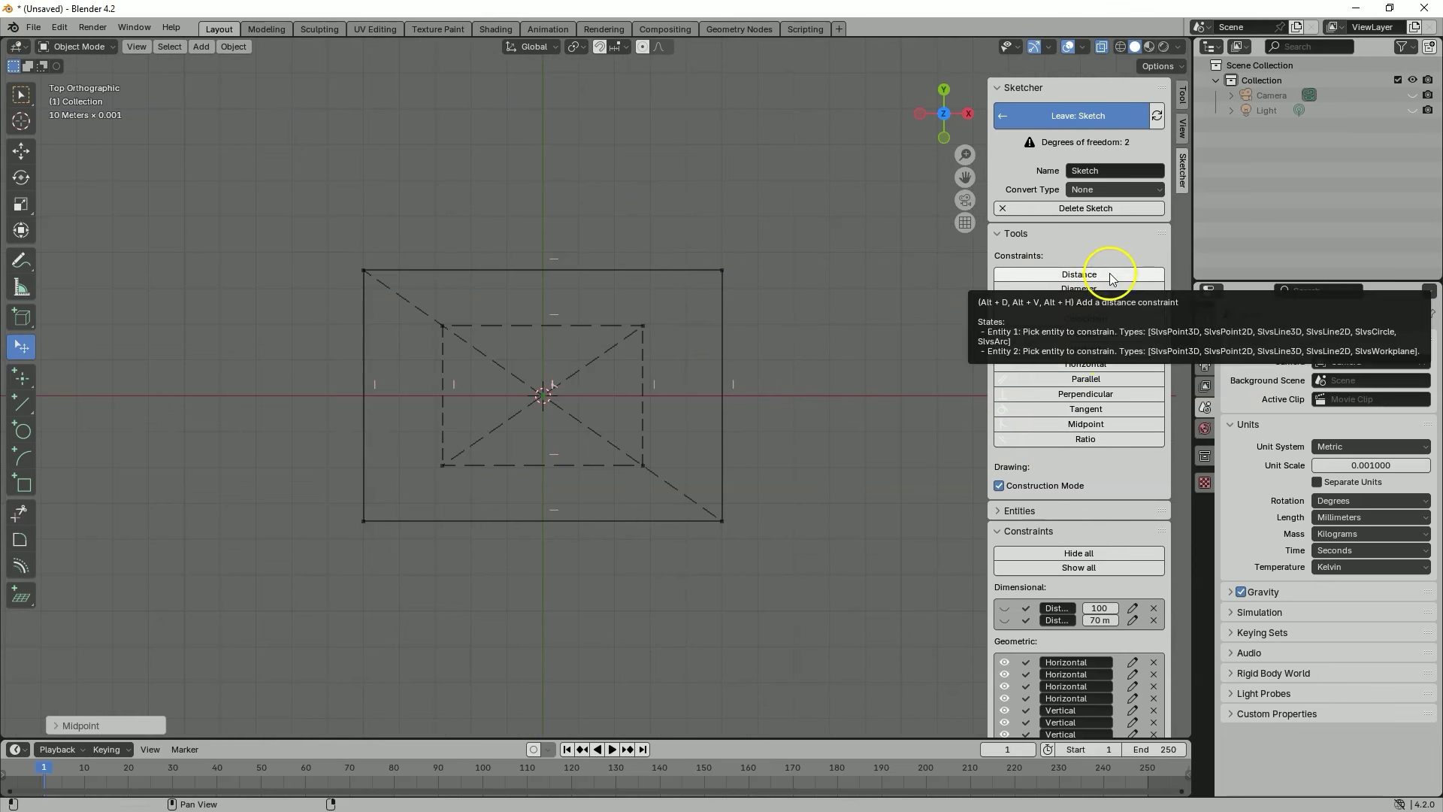
# - Add Distance constraints to the inner rectangle's top and right edges
pyautogui.click(570, 326)
pyautogui.click(602, 221)
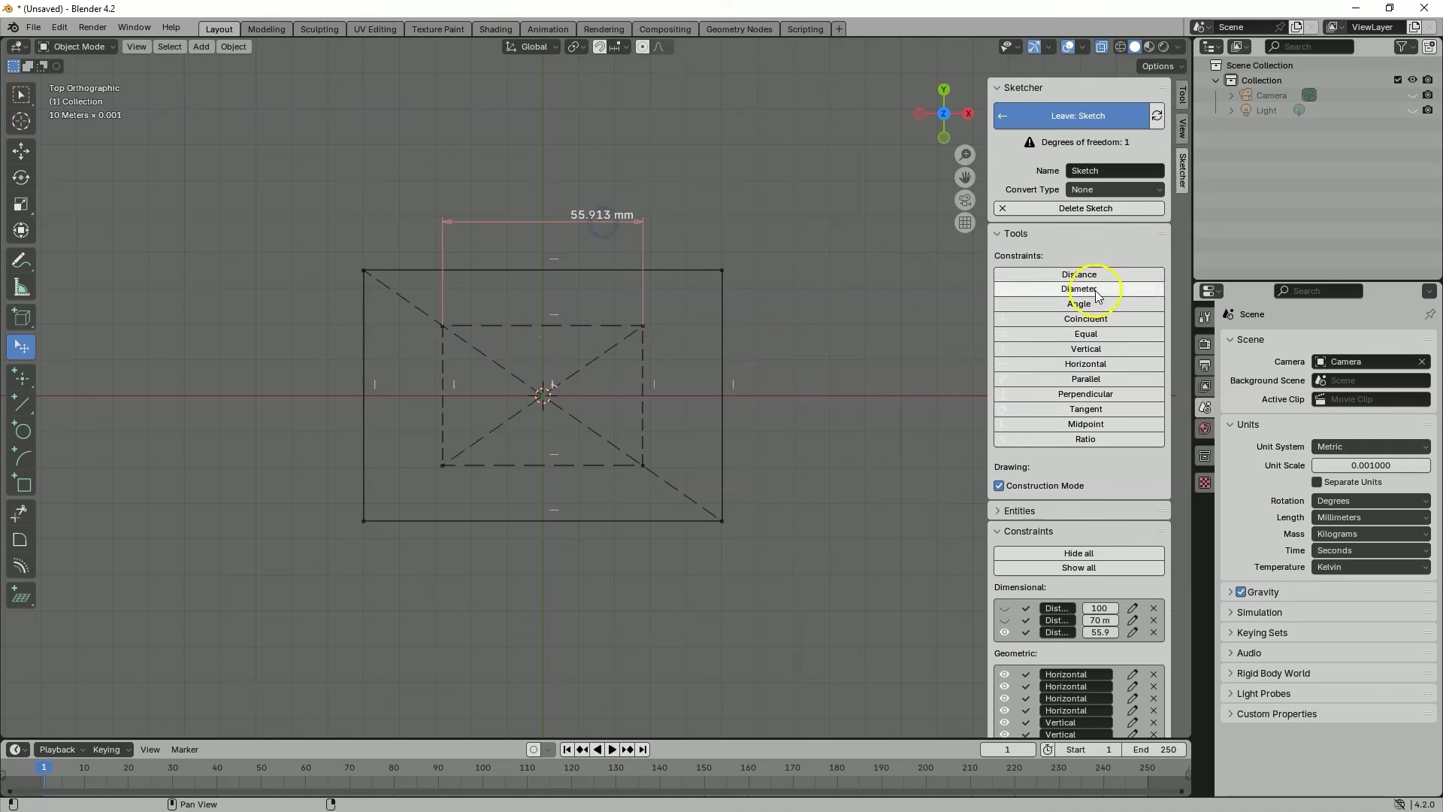
pyautogui.click(647, 404)
pyautogui.click(1089, 276)
pyautogui.click(607, 391)
pyautogui.moveTo(607, 390); pyautogui.dragTo(752, 392)
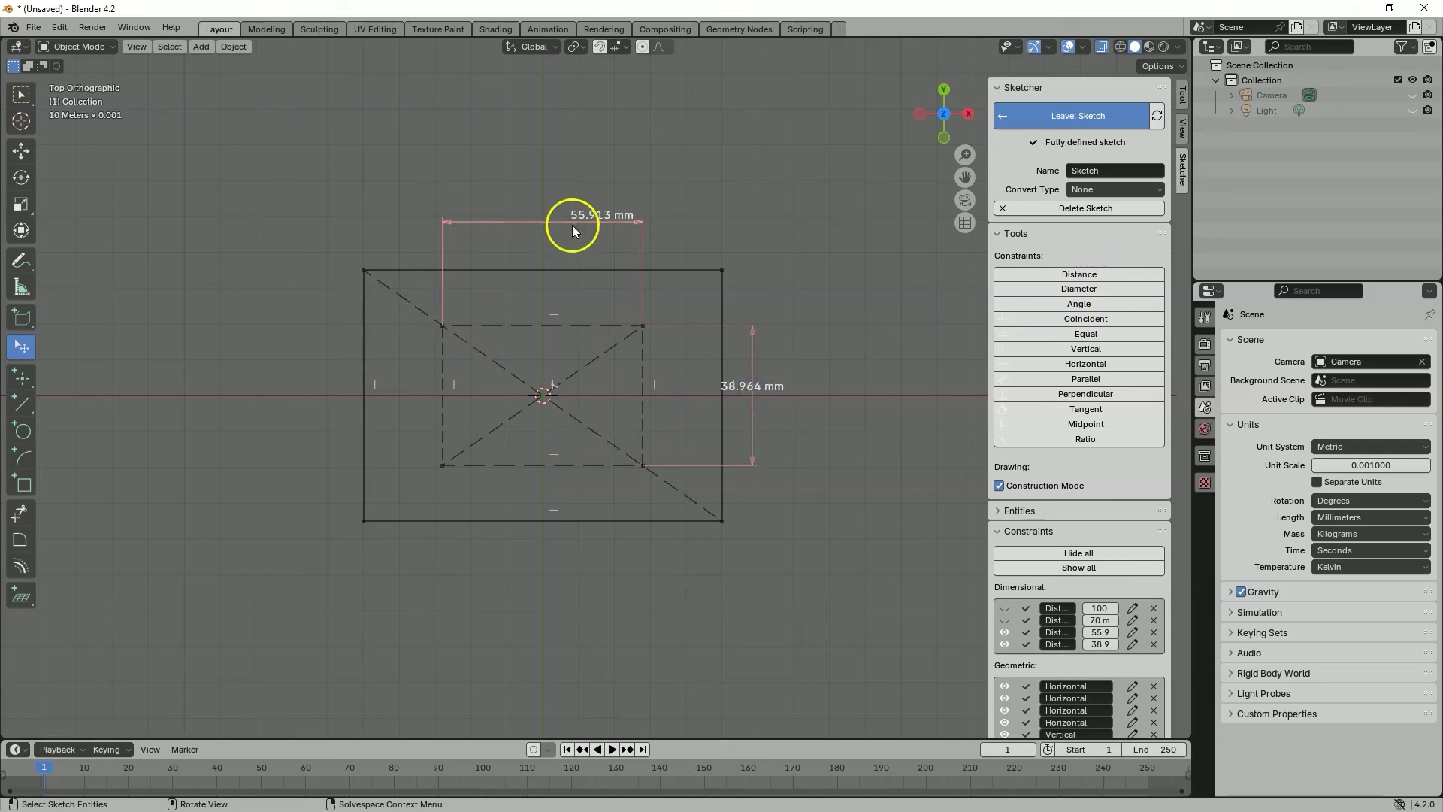
# - Set the top dimension to 70 mm and the right to 40 mm, hiding the dimensions
pyautogui.rightClick(522, 218)
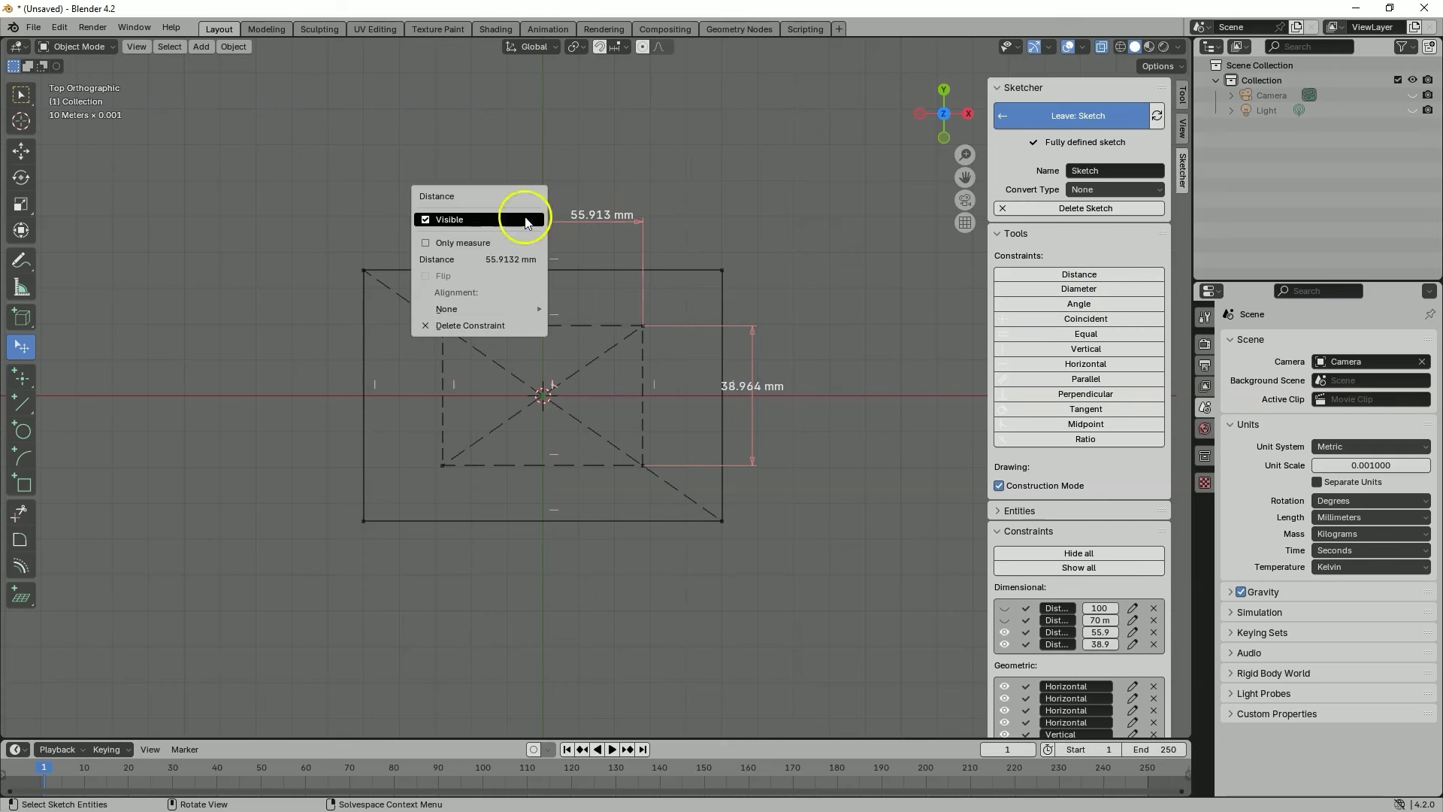
pyautogui.click(502, 259)
pyautogui.write('70')
pyautogui.press('Return')
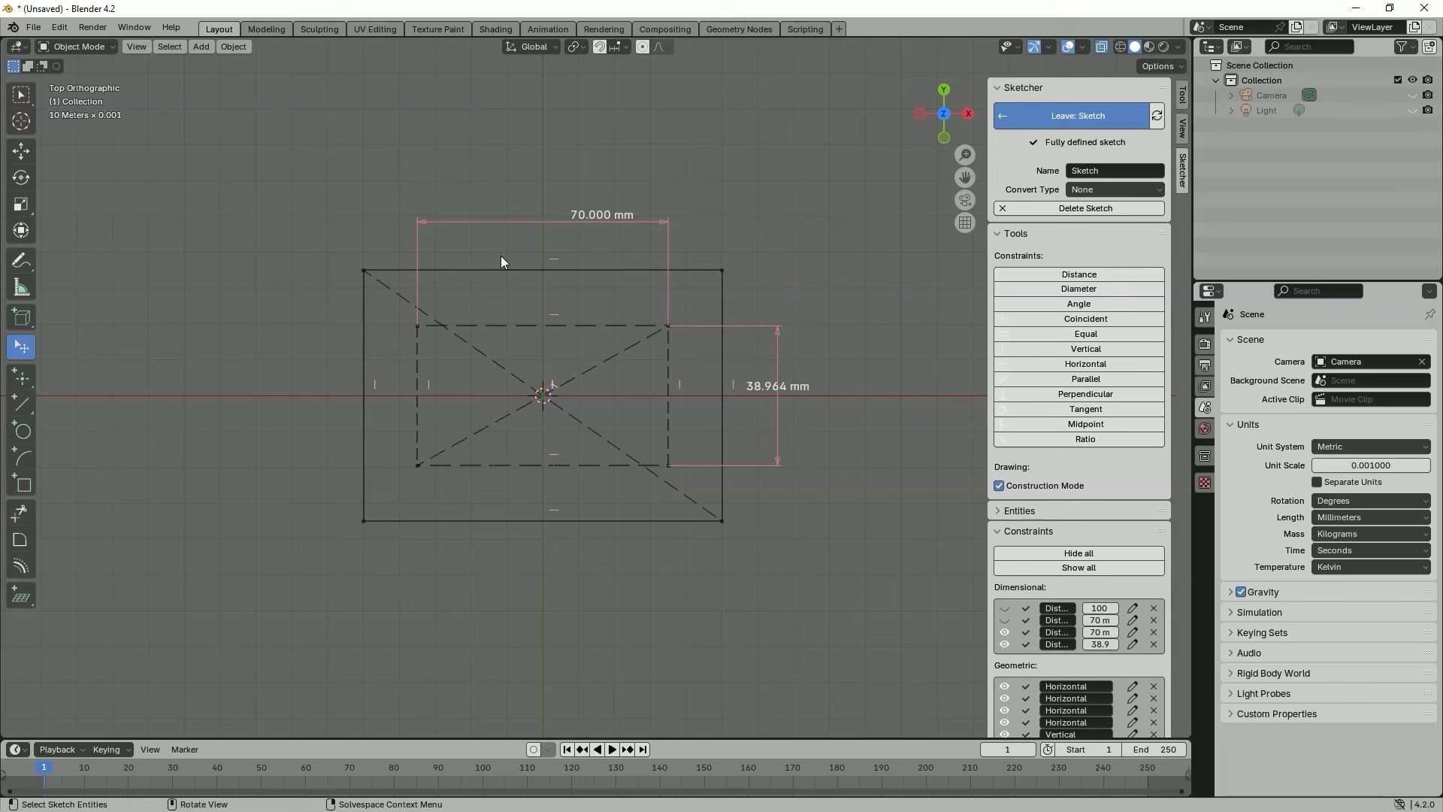
pyautogui.rightClick(780, 435)
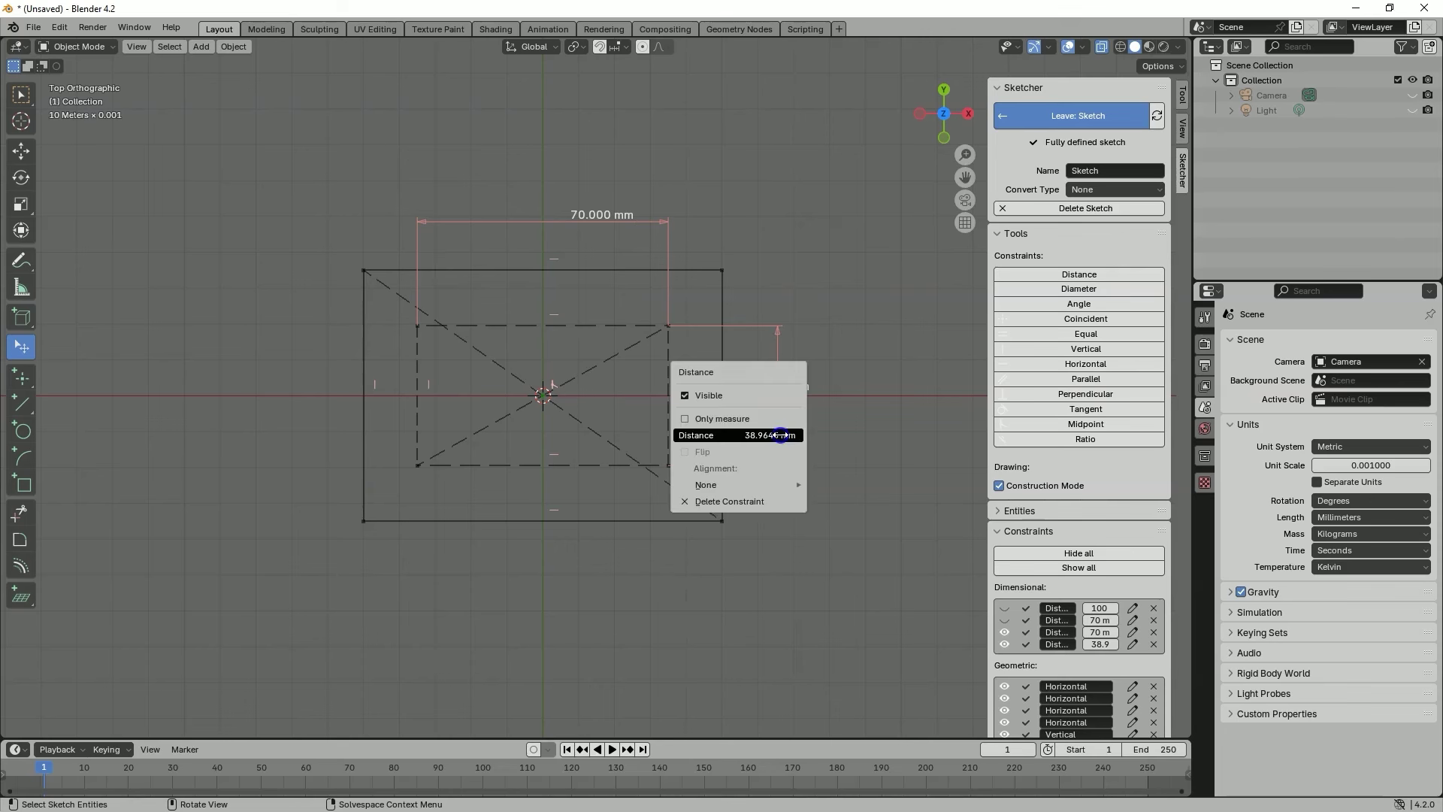
pyautogui.click(776, 434)
pyautogui.write('4')
pyautogui.write('0')
pyautogui.press('Return')
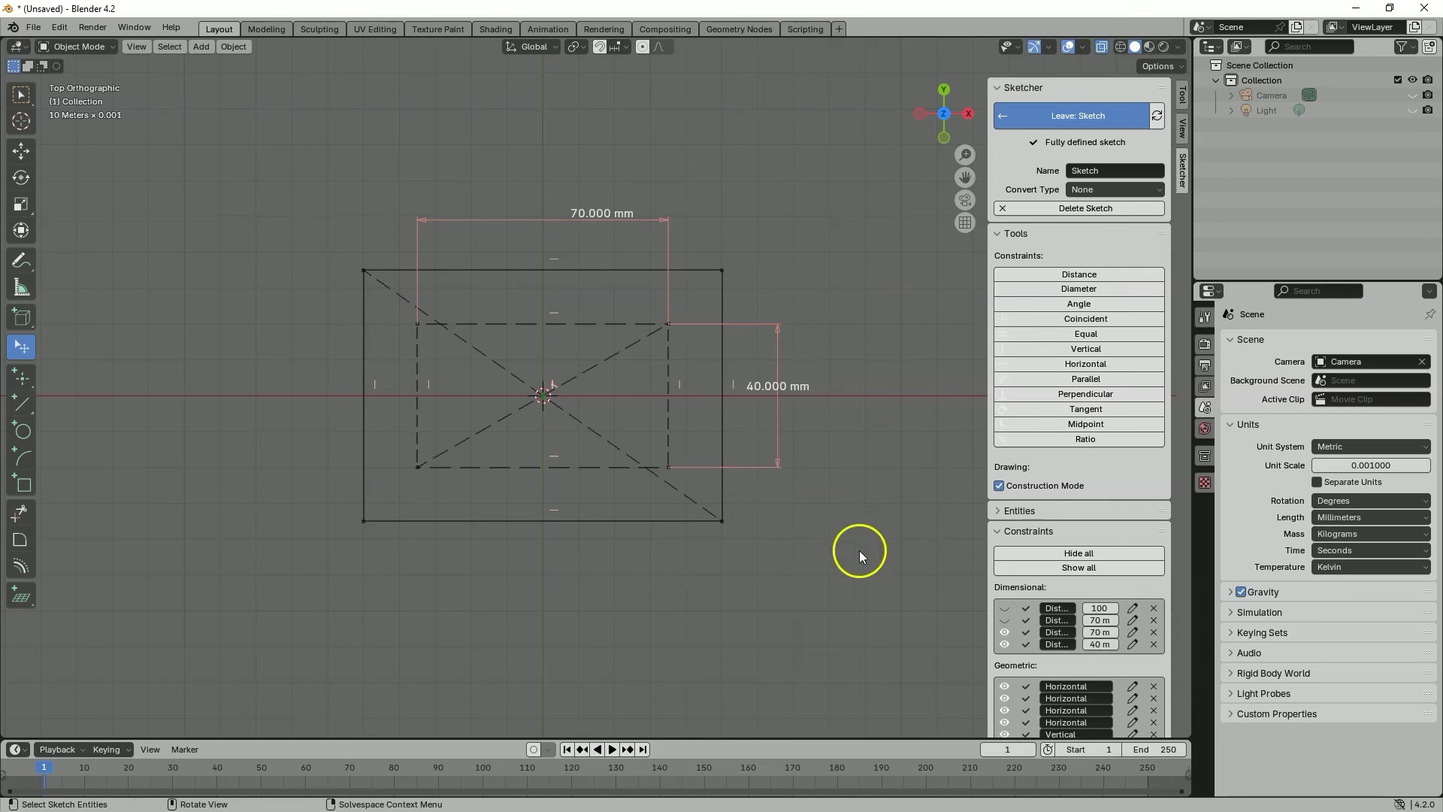
pyautogui.click(1004, 632)
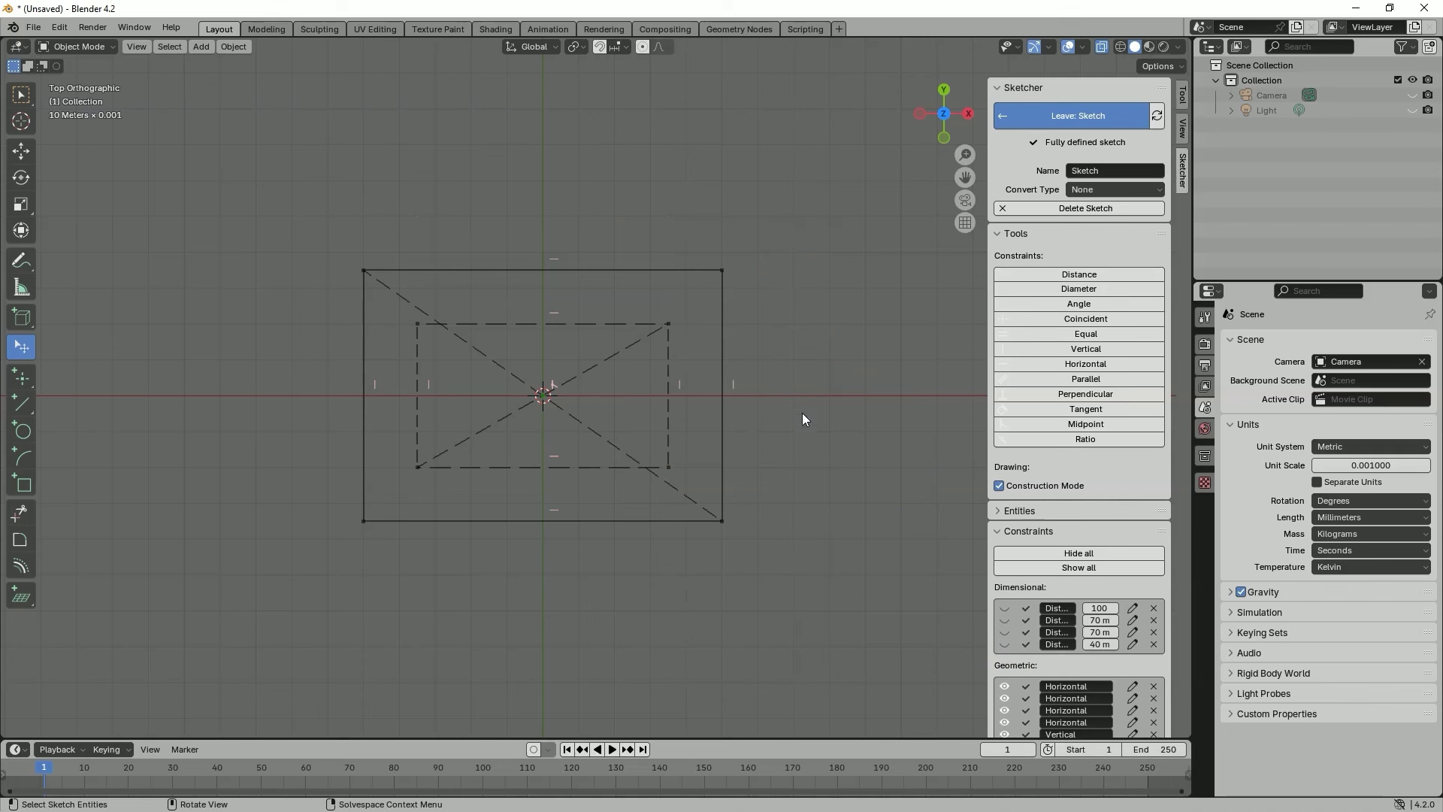
# - Turn off Construction Mode and draw four circles centred on the inner rectangle's corners
pyautogui.click(1001, 486)
pyautogui.click(24, 434)
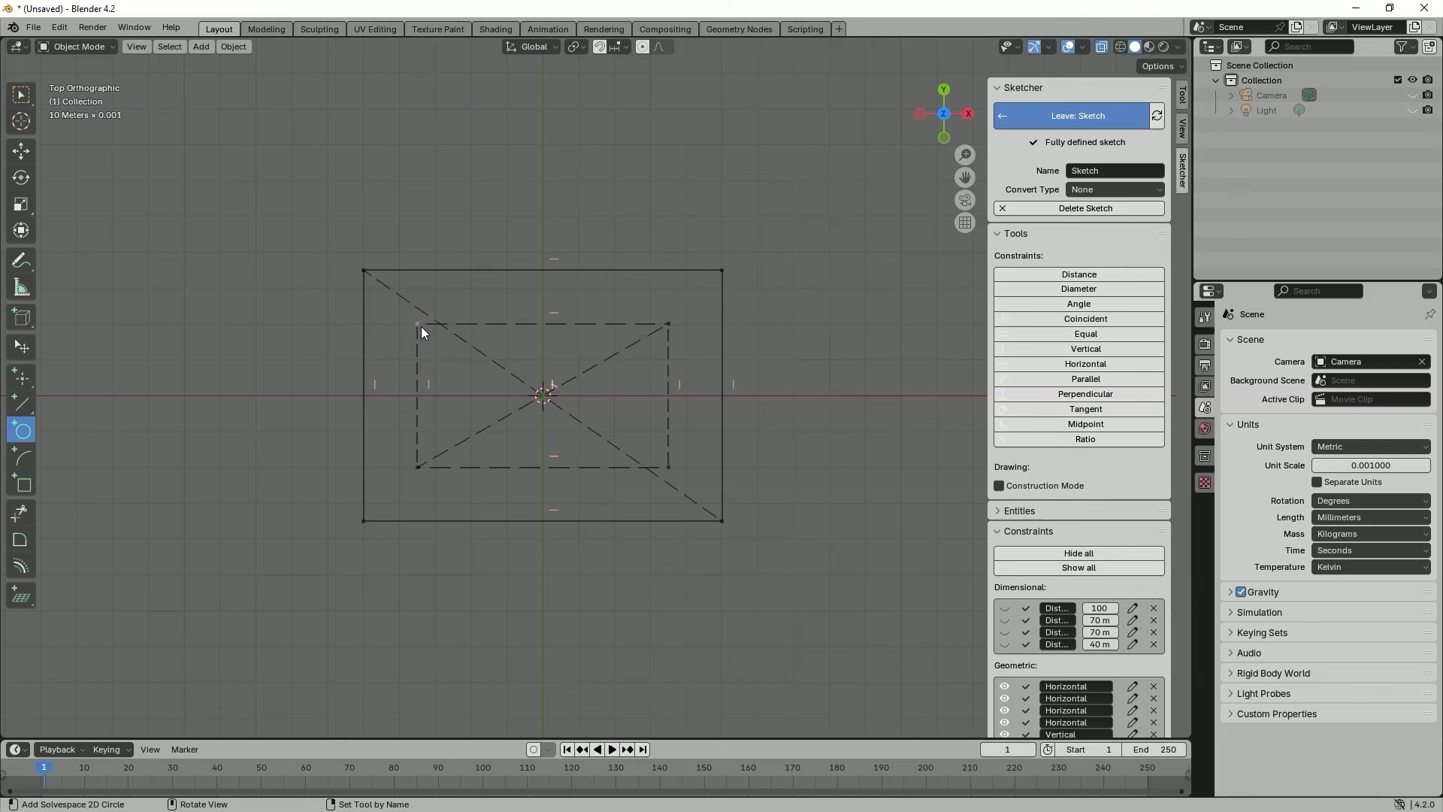
pyautogui.click(421, 327)
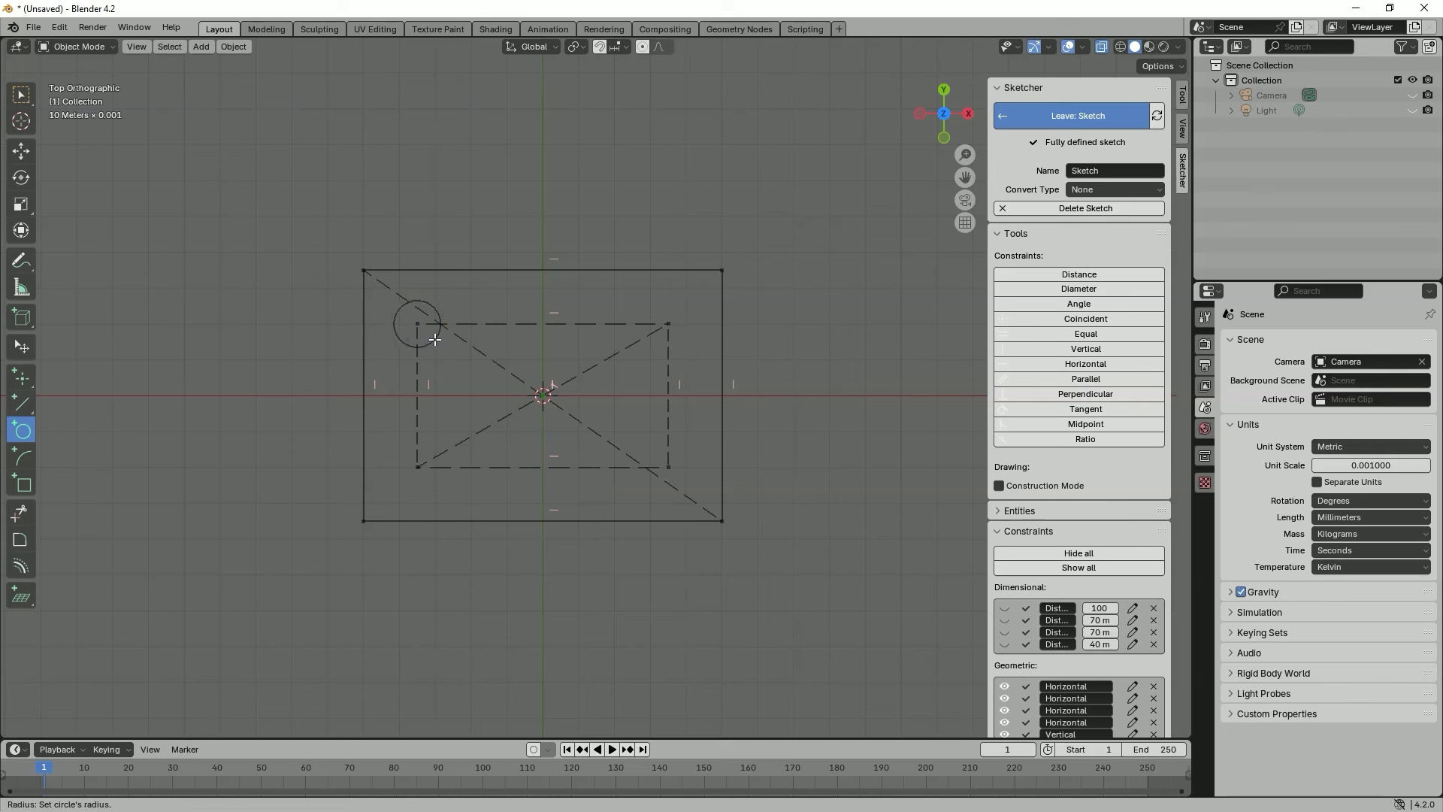
pyautogui.click(434, 340)
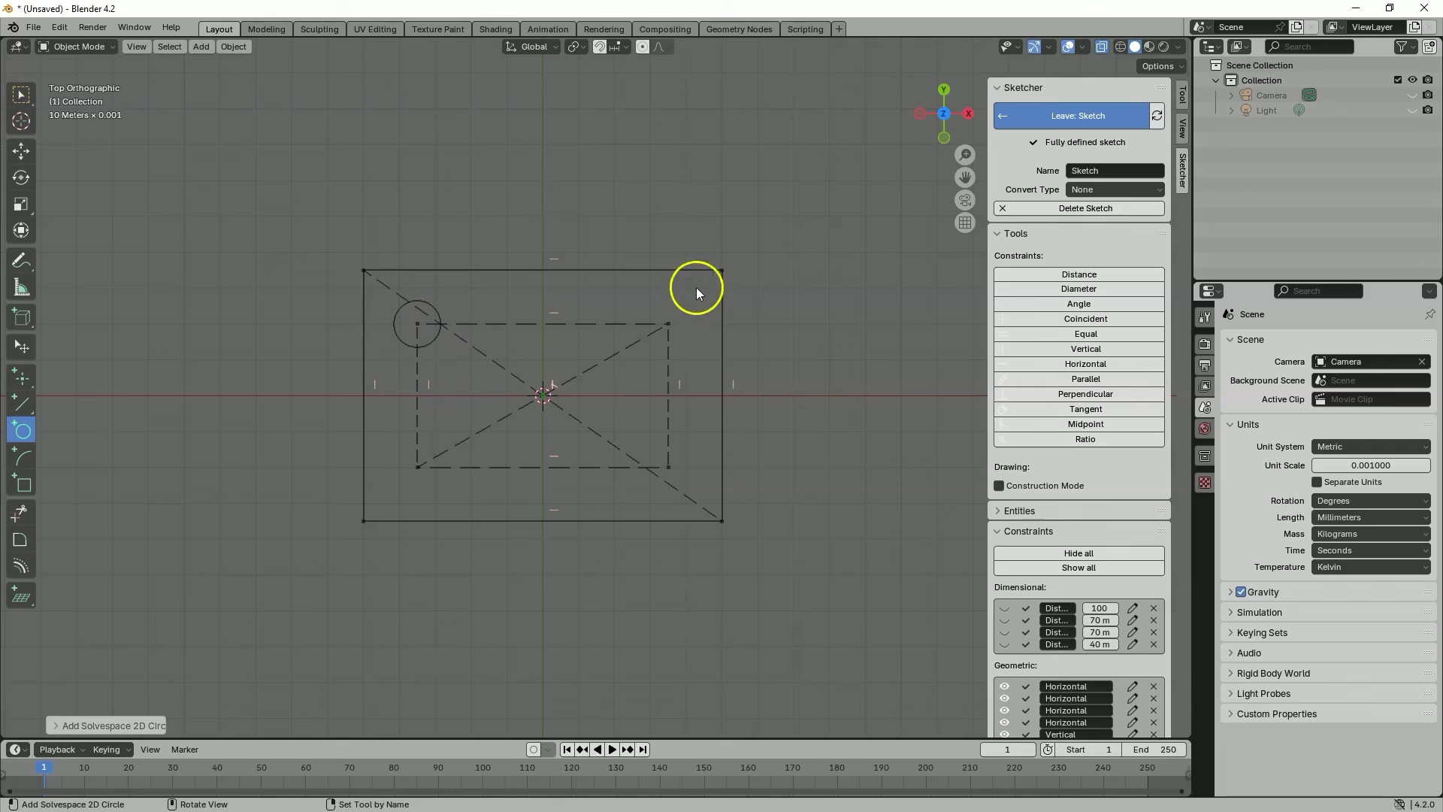
pyautogui.click(669, 324)
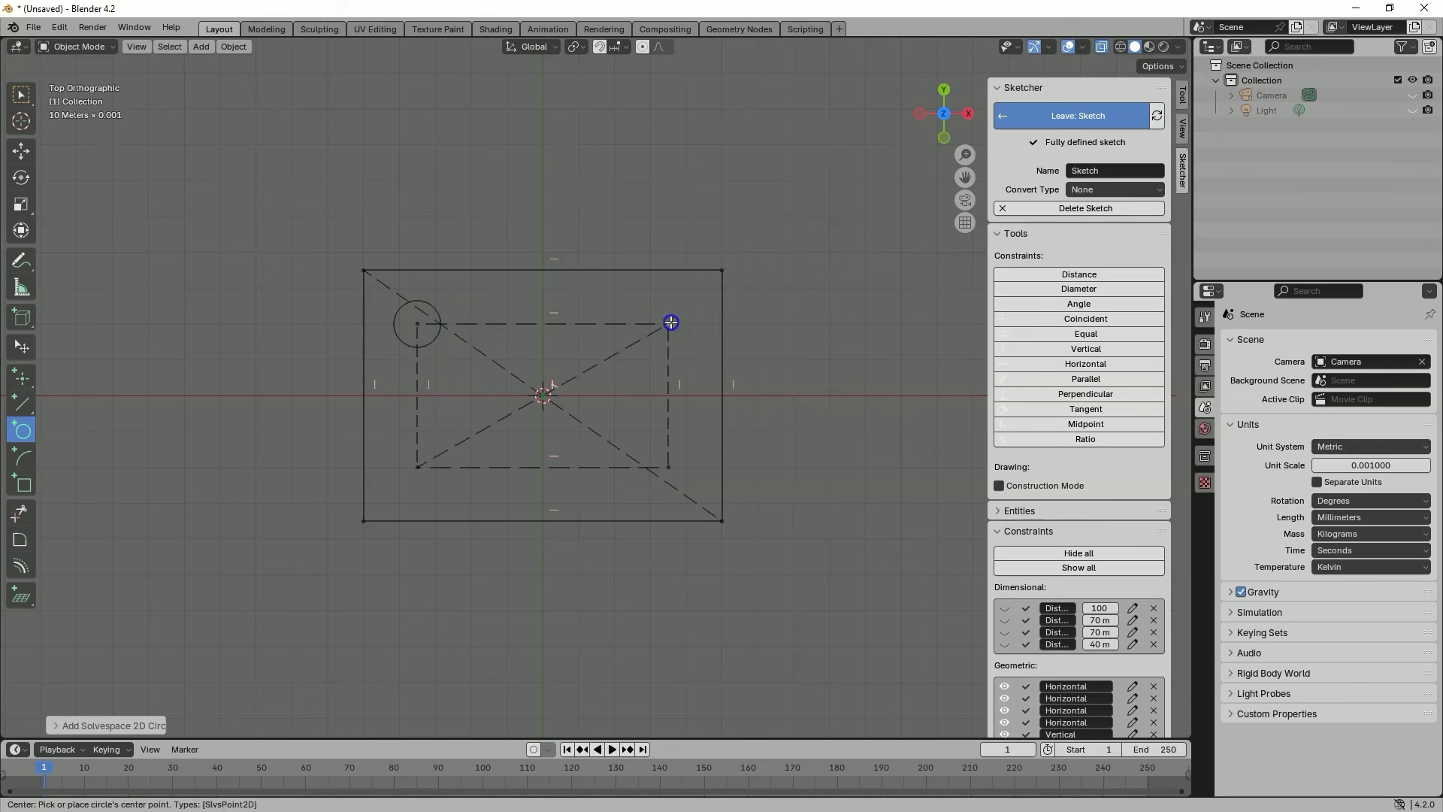
pyautogui.click(669, 467)
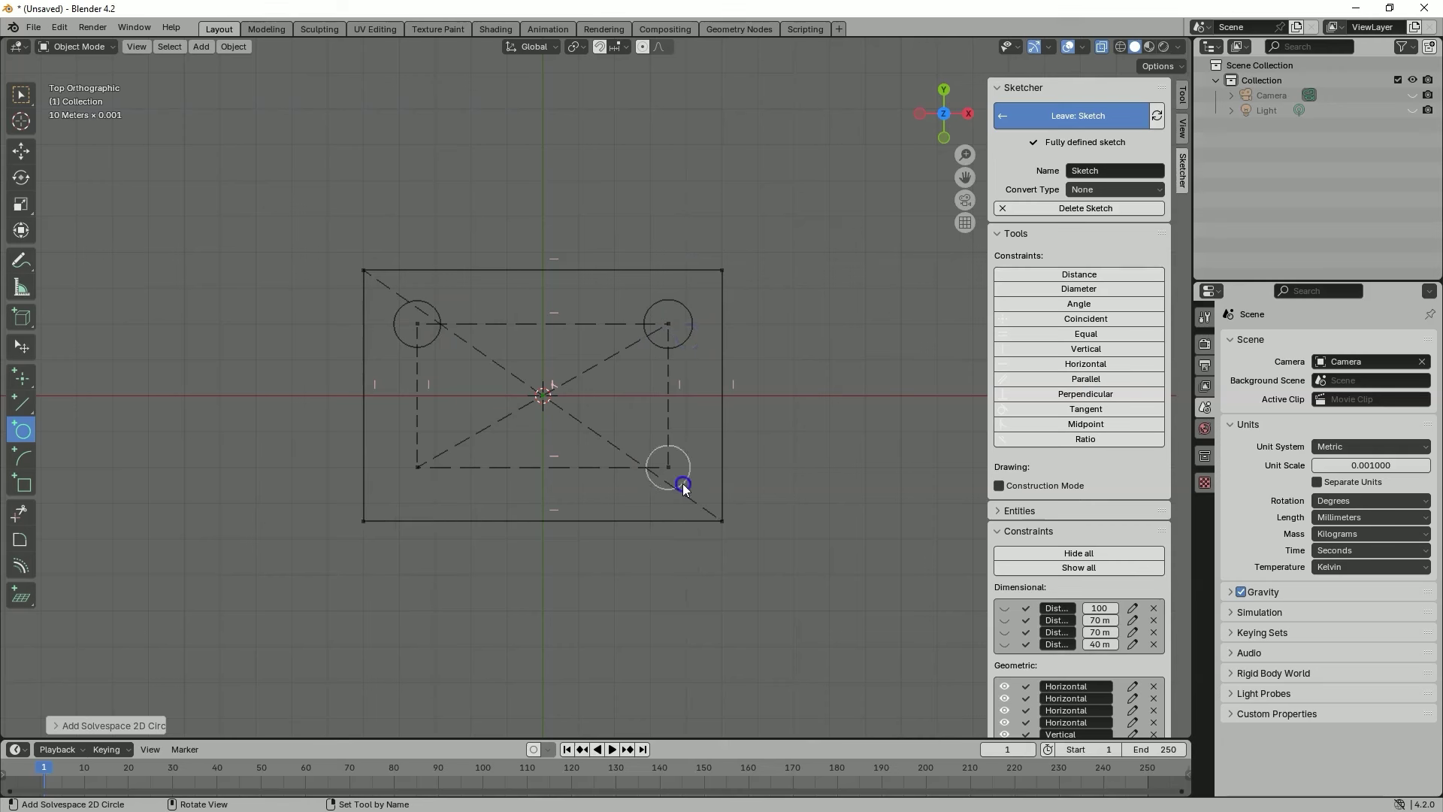
pyautogui.click(418, 467)
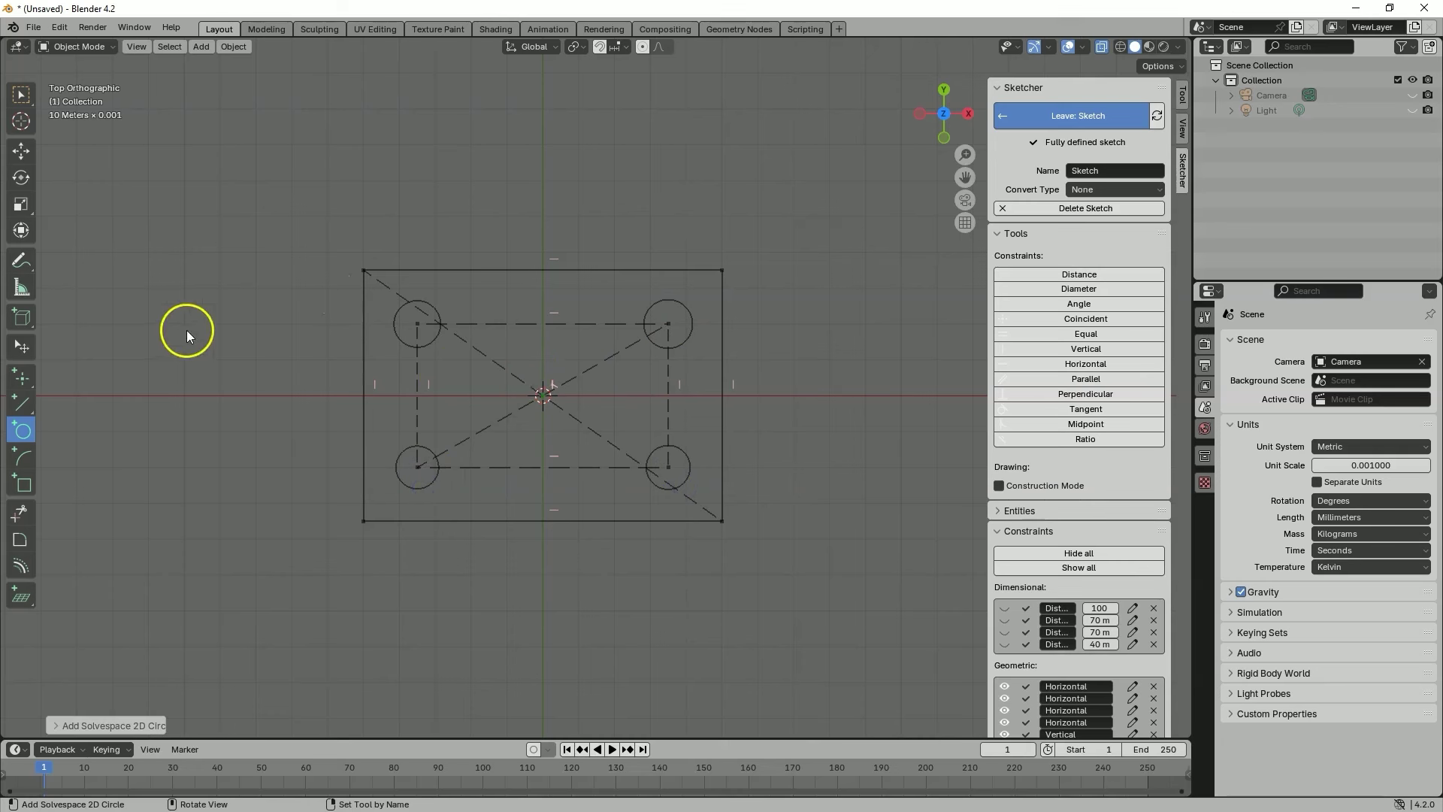
pyautogui.press('Escape')
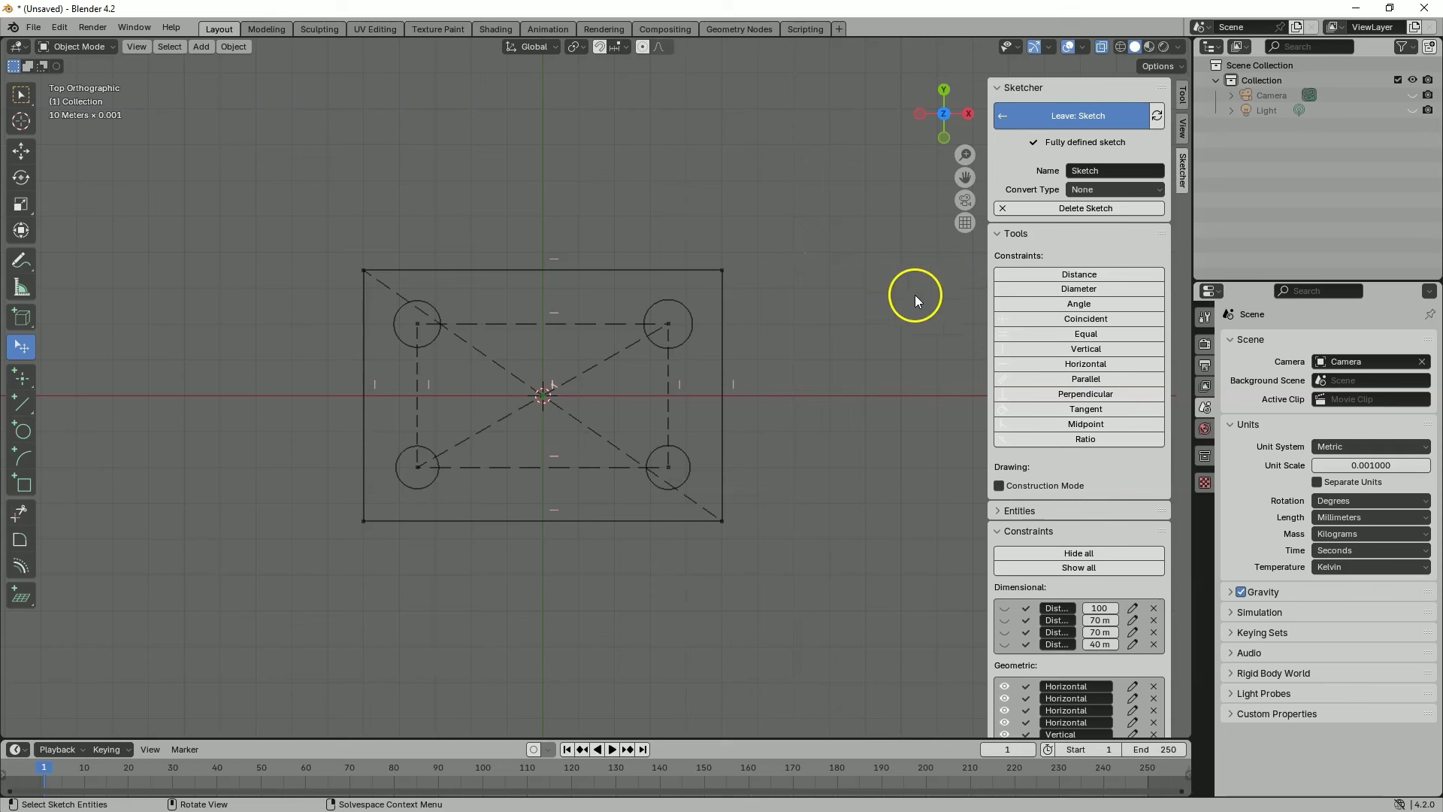
pyautogui.click(1078, 290)
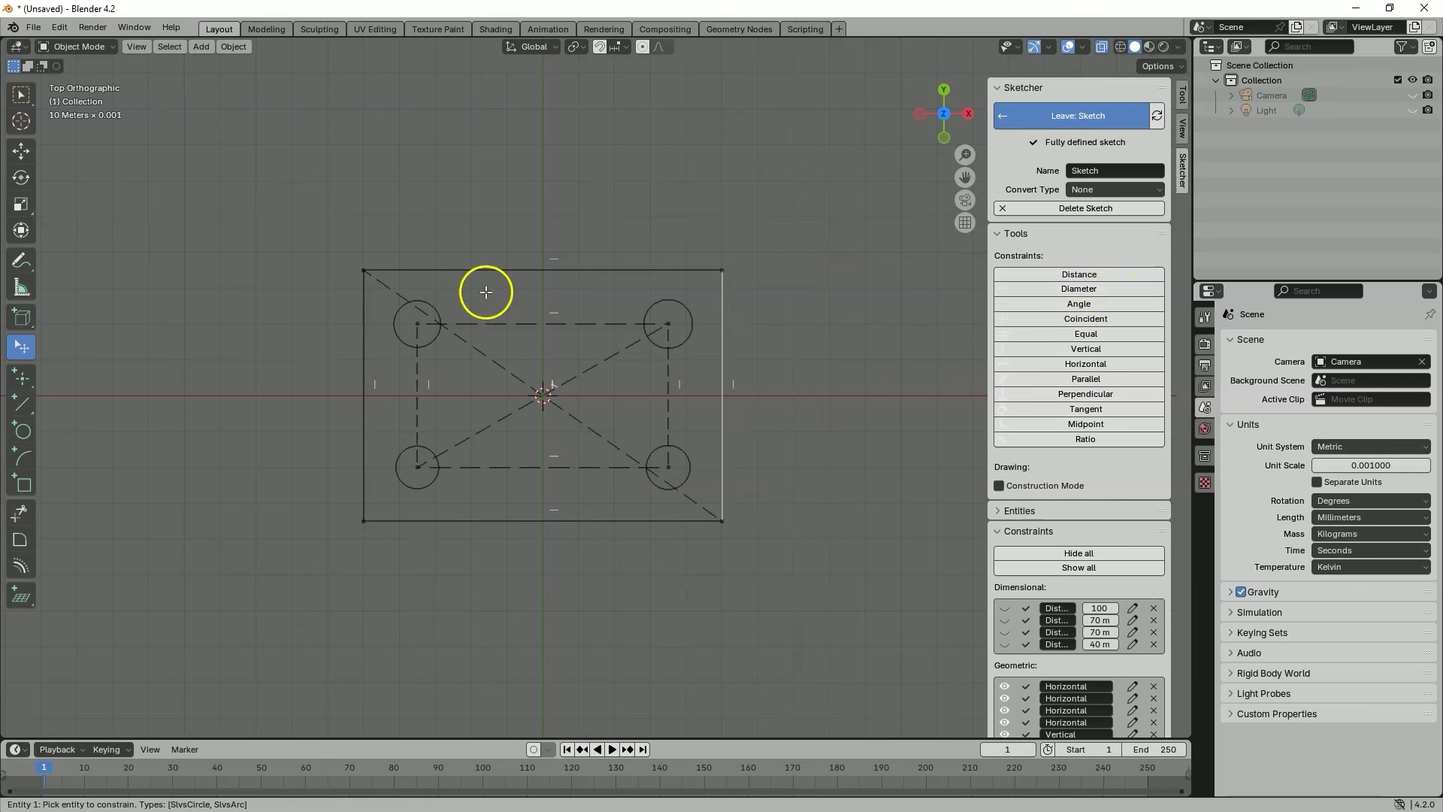
# - Give the top-left circle a 9 mm Diameter constraint
pyautogui.click(408, 310)
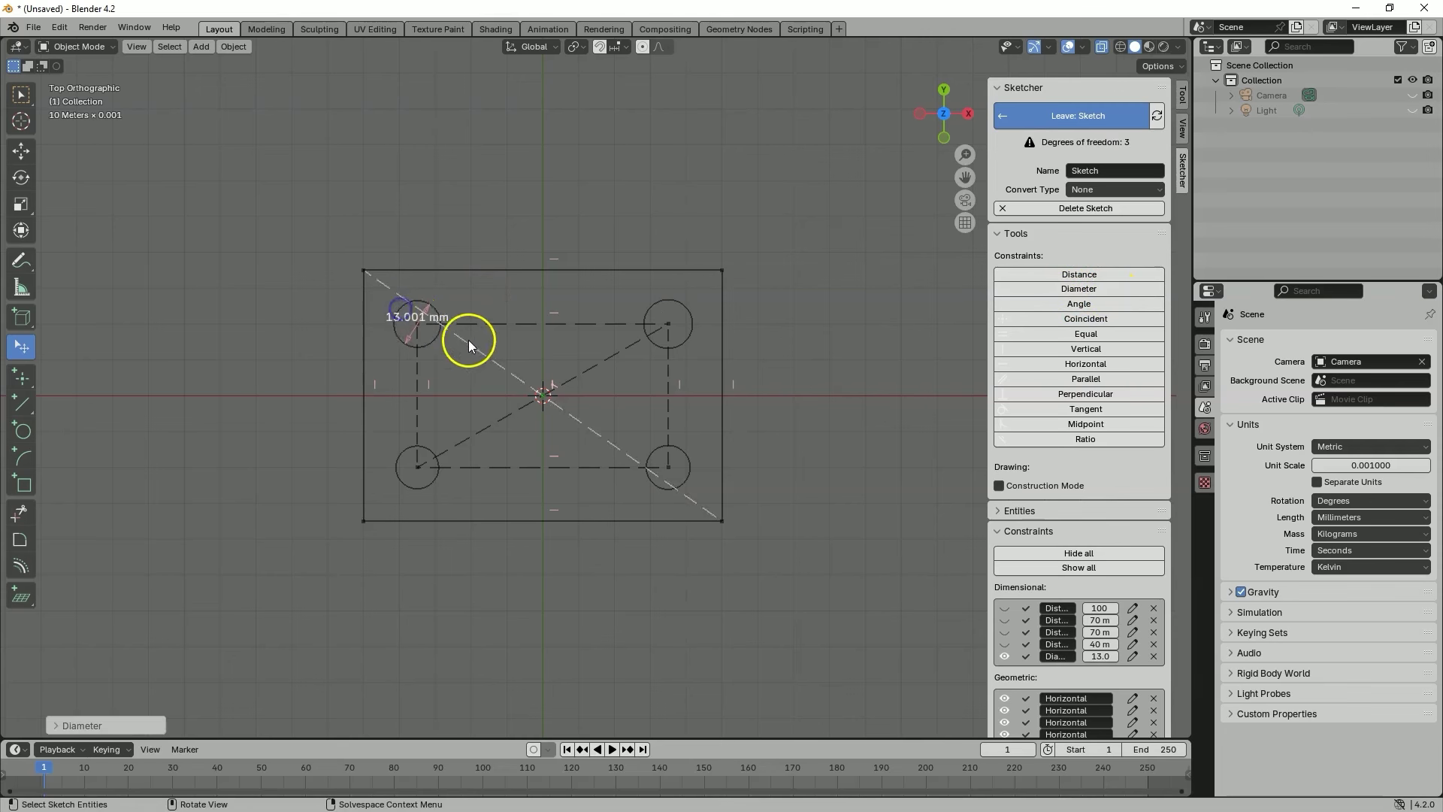
pyautogui.rightClick(410, 336)
pyautogui.click(389, 378)
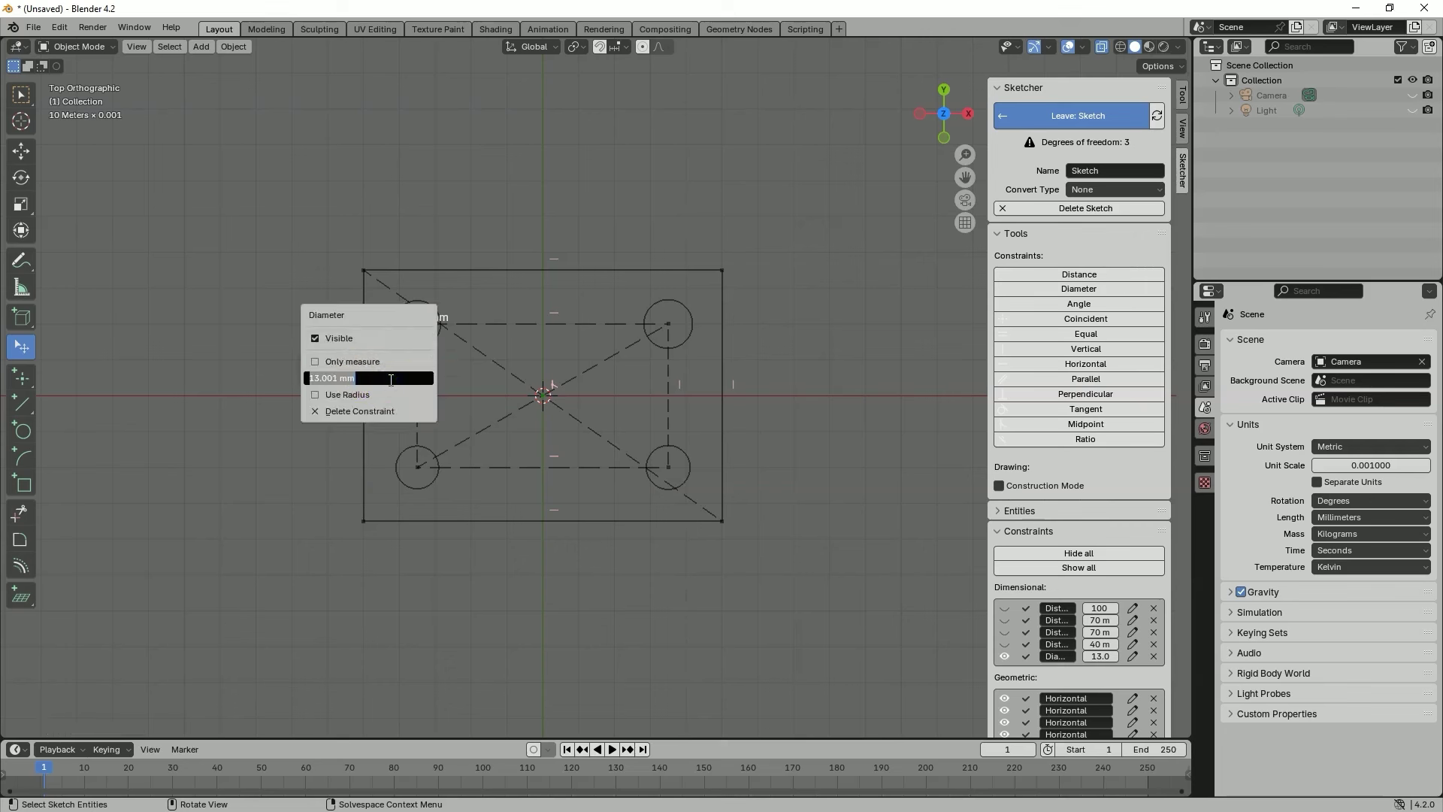
pyautogui.write('9')
pyautogui.press('Return')
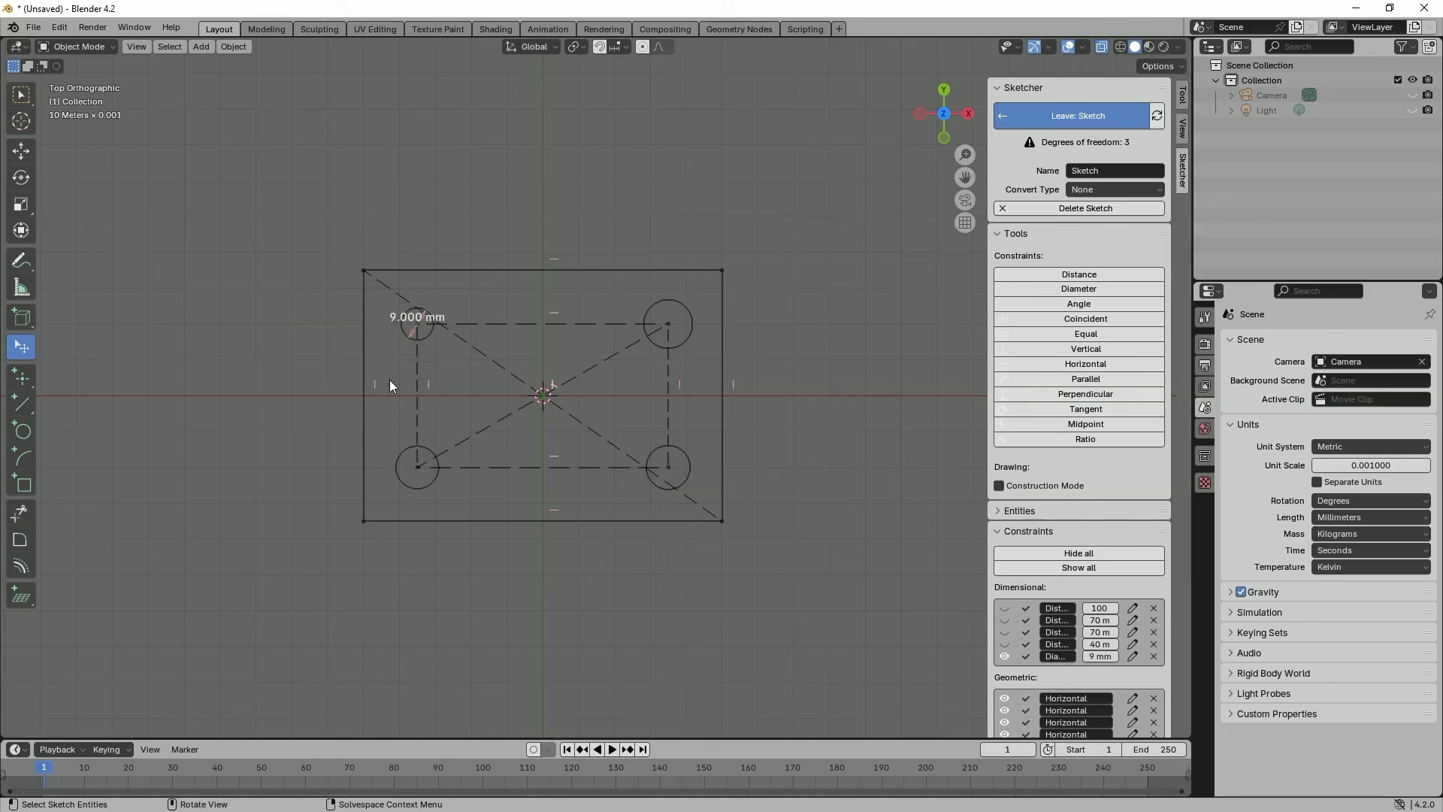
# - Make the top-right circle equal in size to the top-left circle
pyautogui.click(661, 294)
pyautogui.click(417, 329)
pyautogui.click(432, 336)
pyautogui.keyDown('shift'); pyautogui.click(675, 302); pyautogui.keyUp('shift')
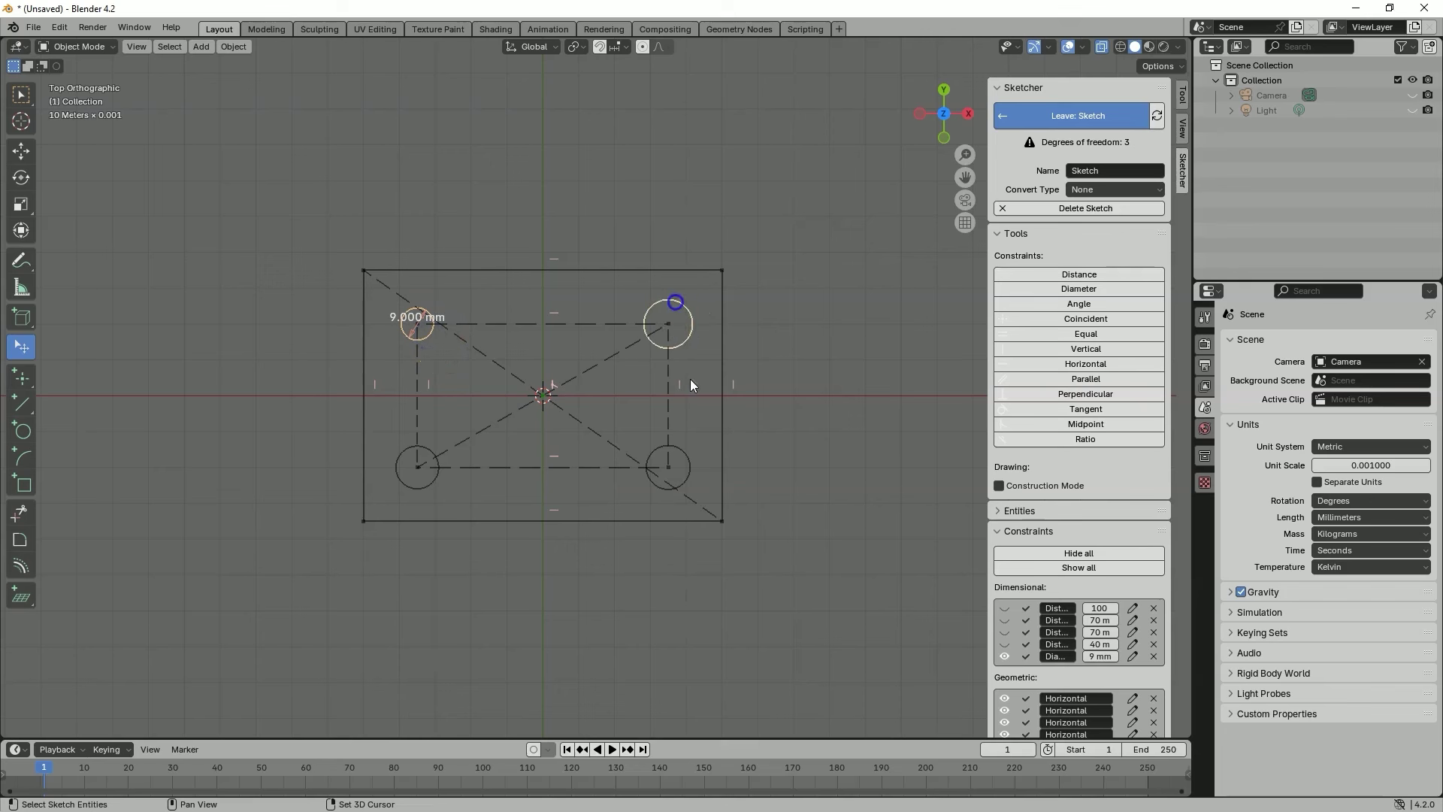
pyautogui.click(686, 454)
pyautogui.click(436, 481)
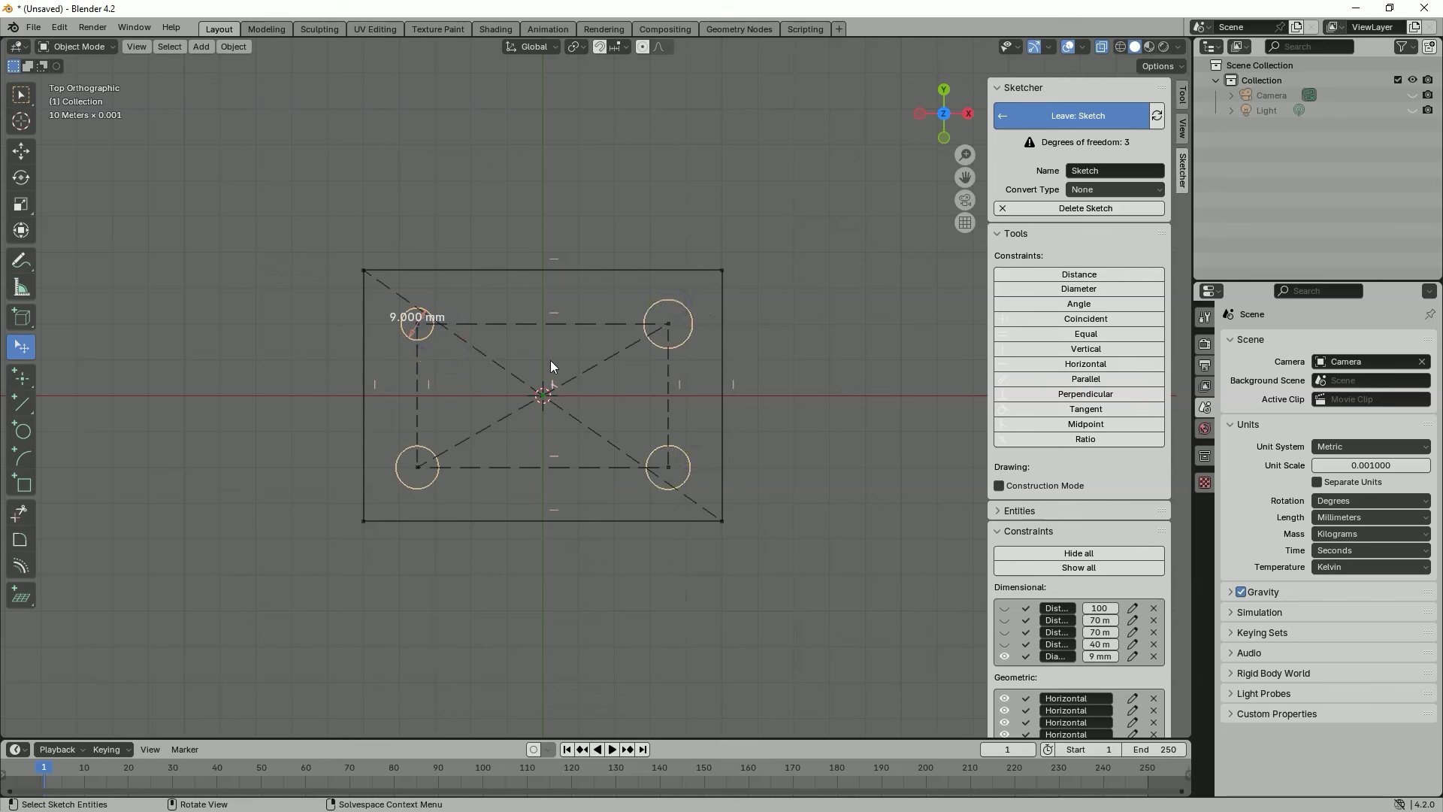
pyautogui.click(1088, 336)
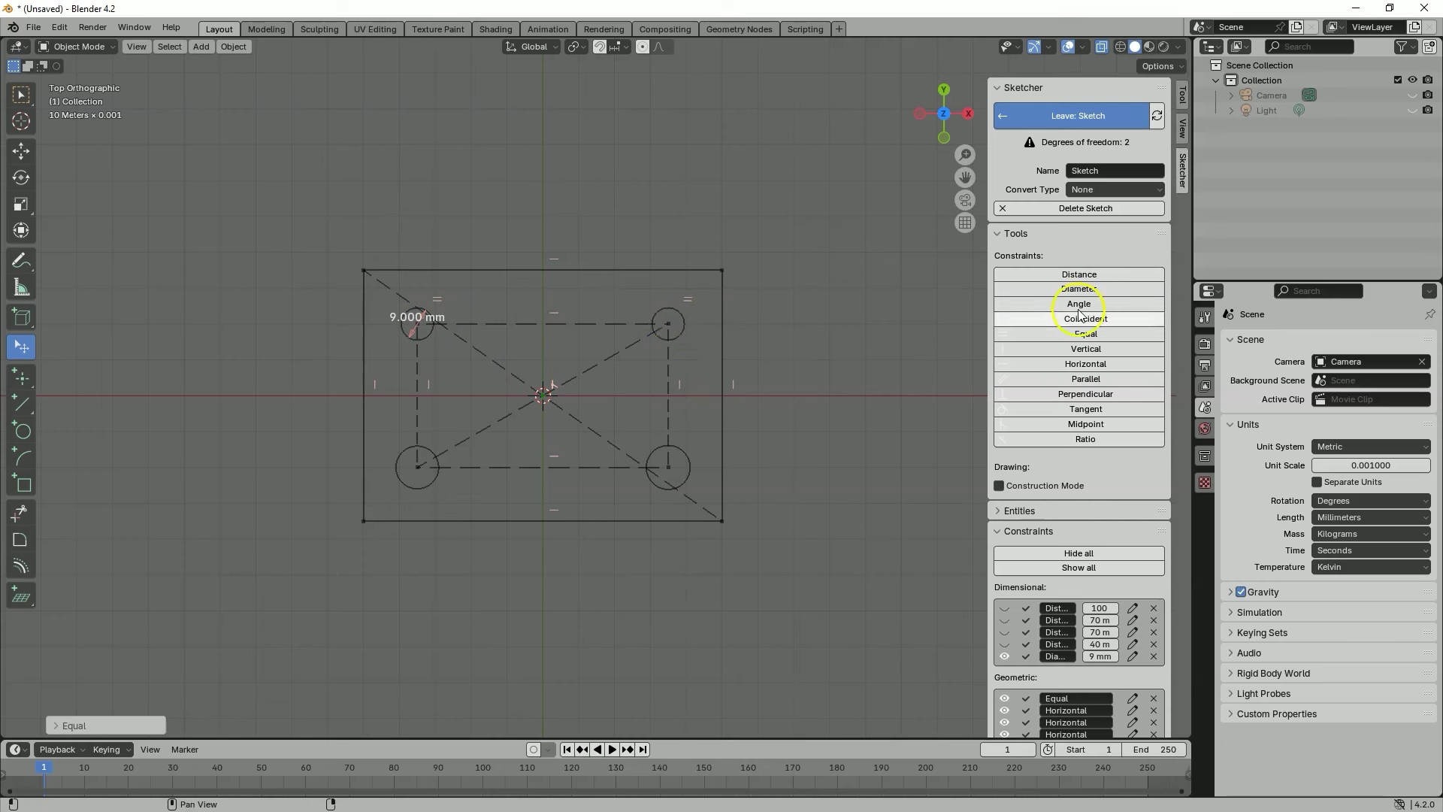
# - Add Equal constraints linking the bottom-right and bottom-left circles to the others
pyautogui.click(1080, 339)
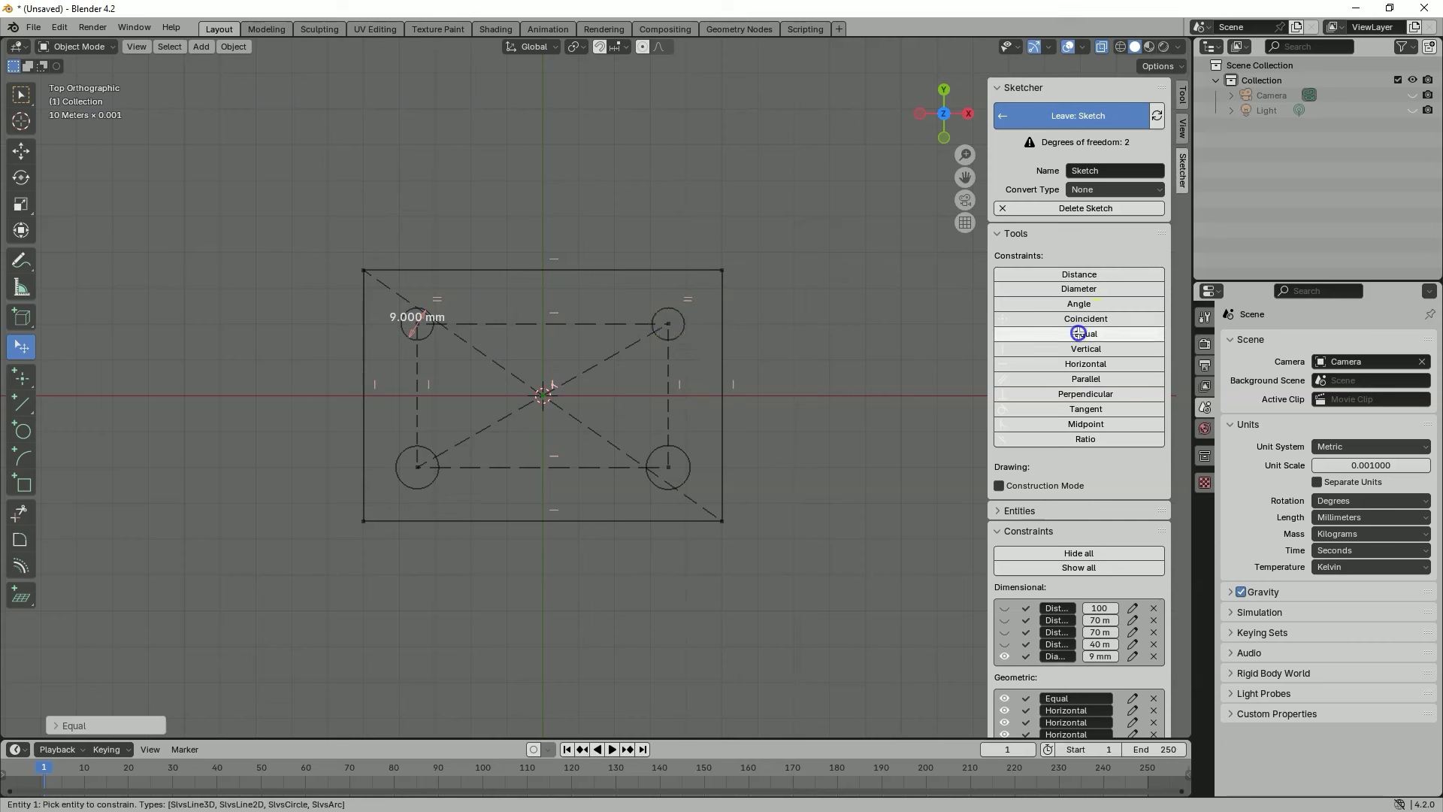
pyautogui.click(686, 327)
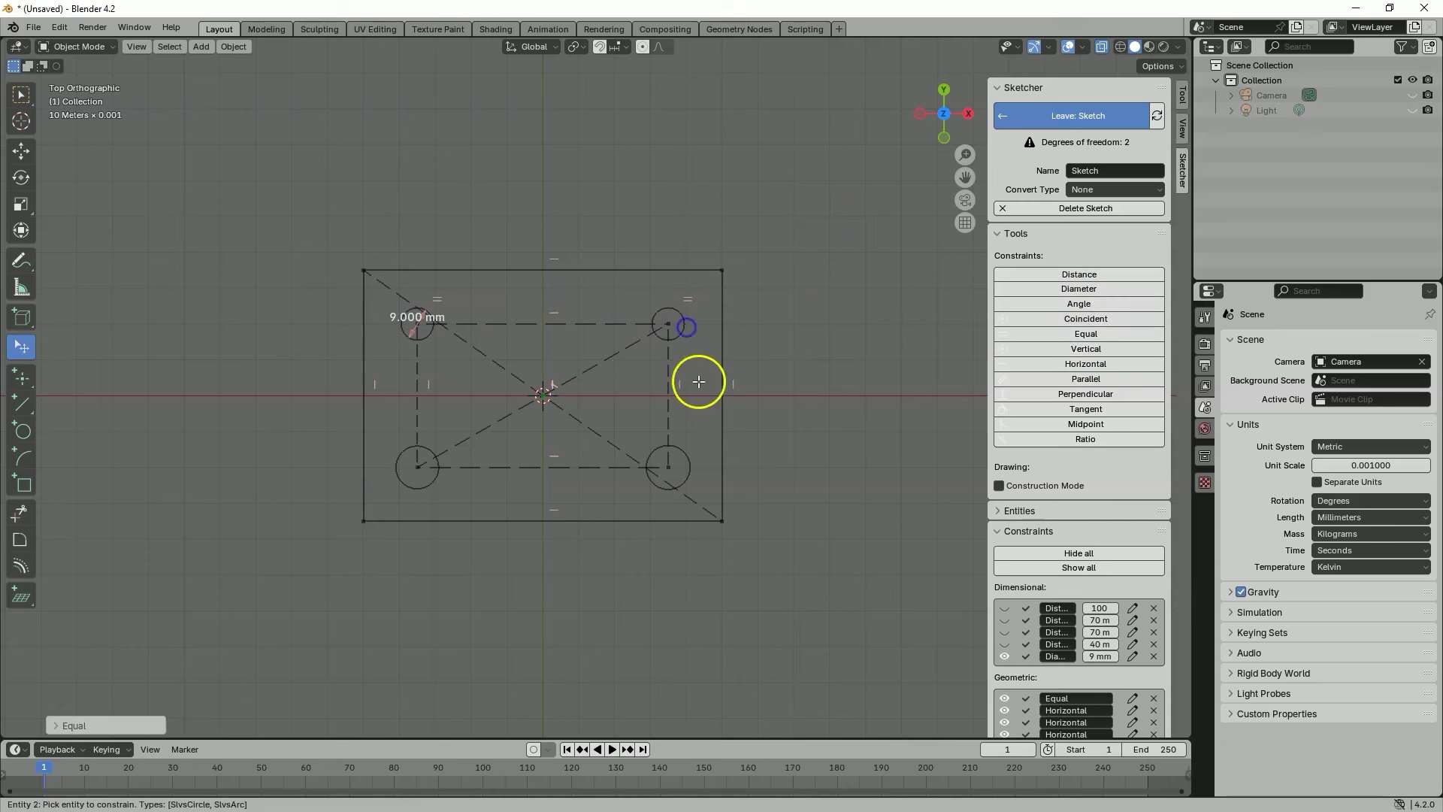
pyautogui.click(687, 457)
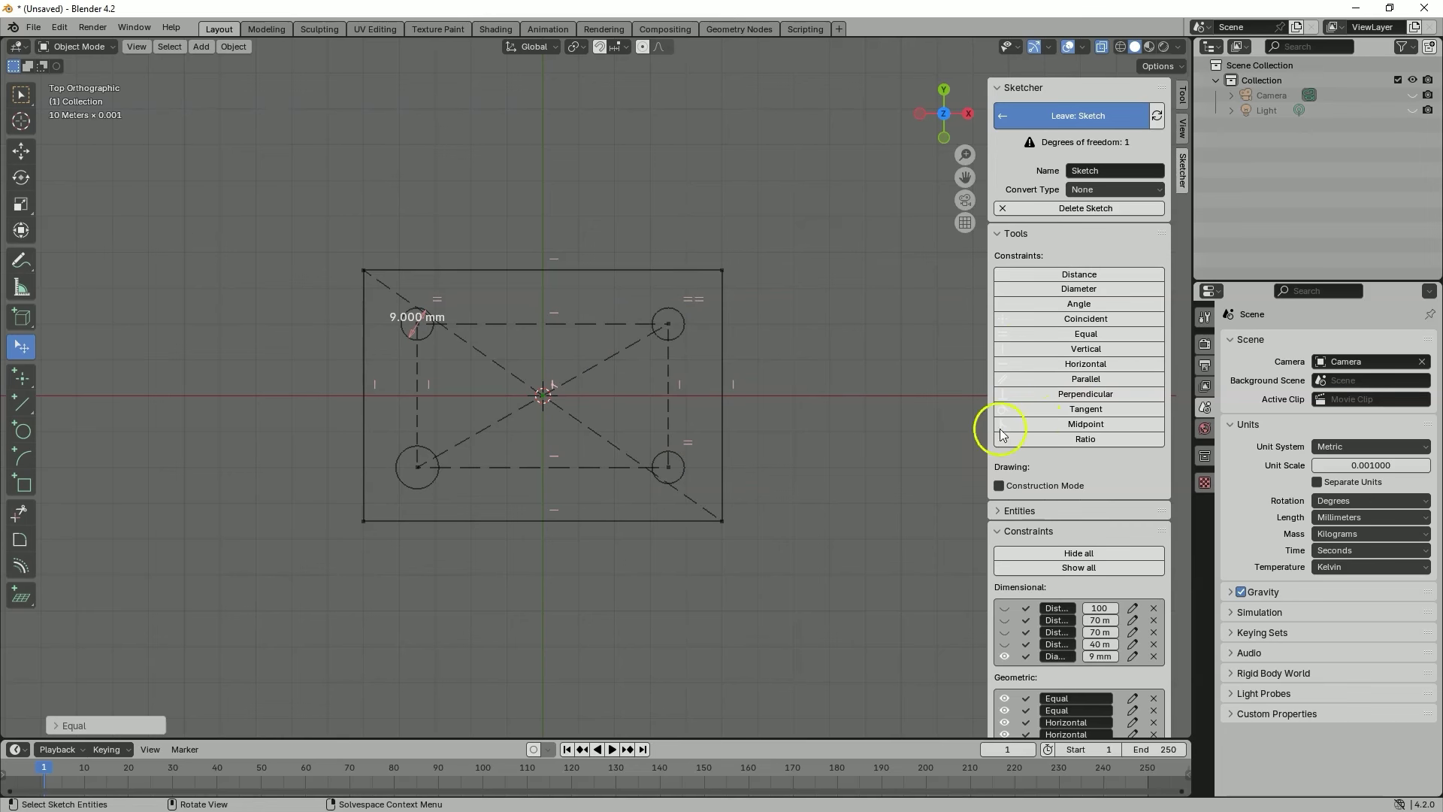
pyautogui.click(683, 473)
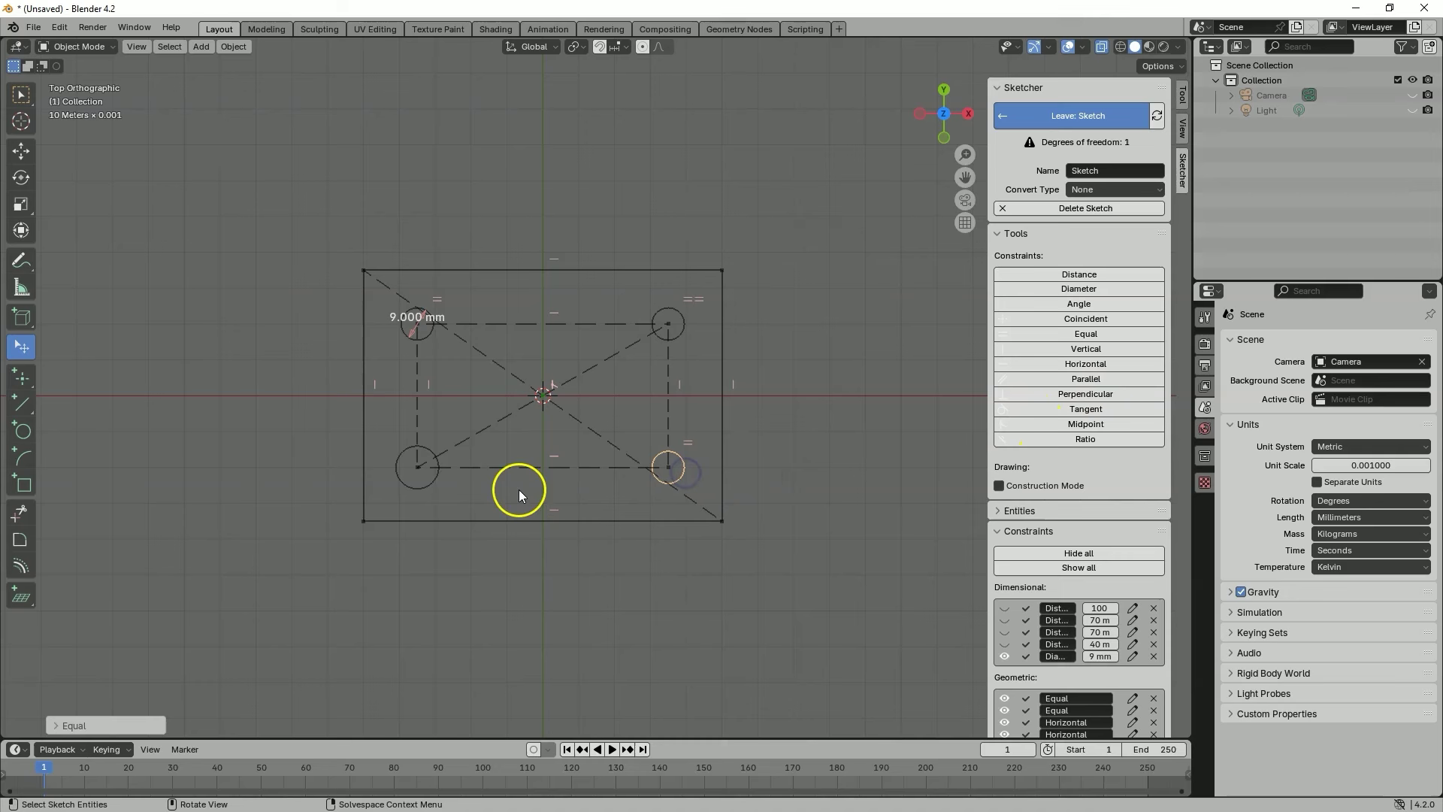
pyautogui.click(430, 490)
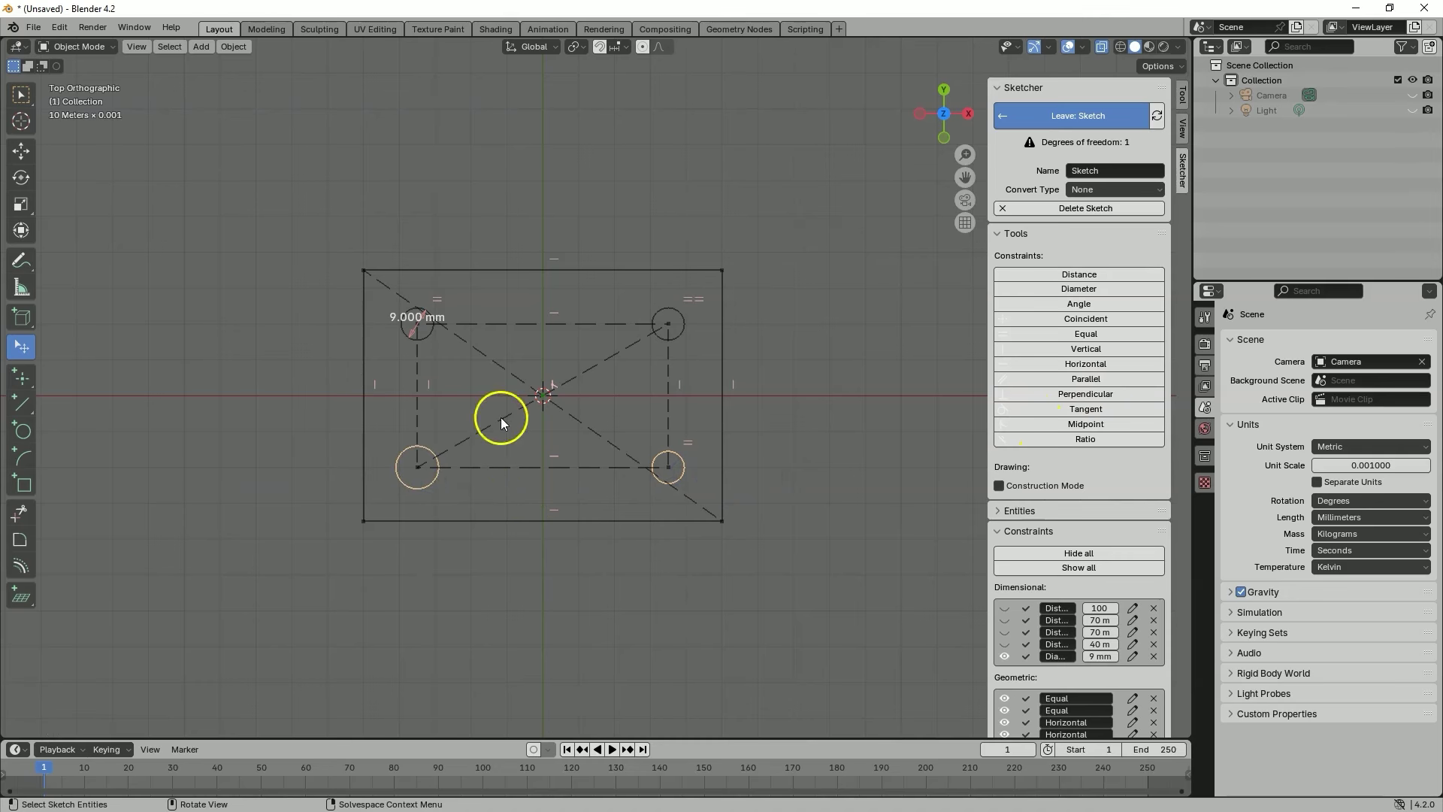
pyautogui.click(1085, 335)
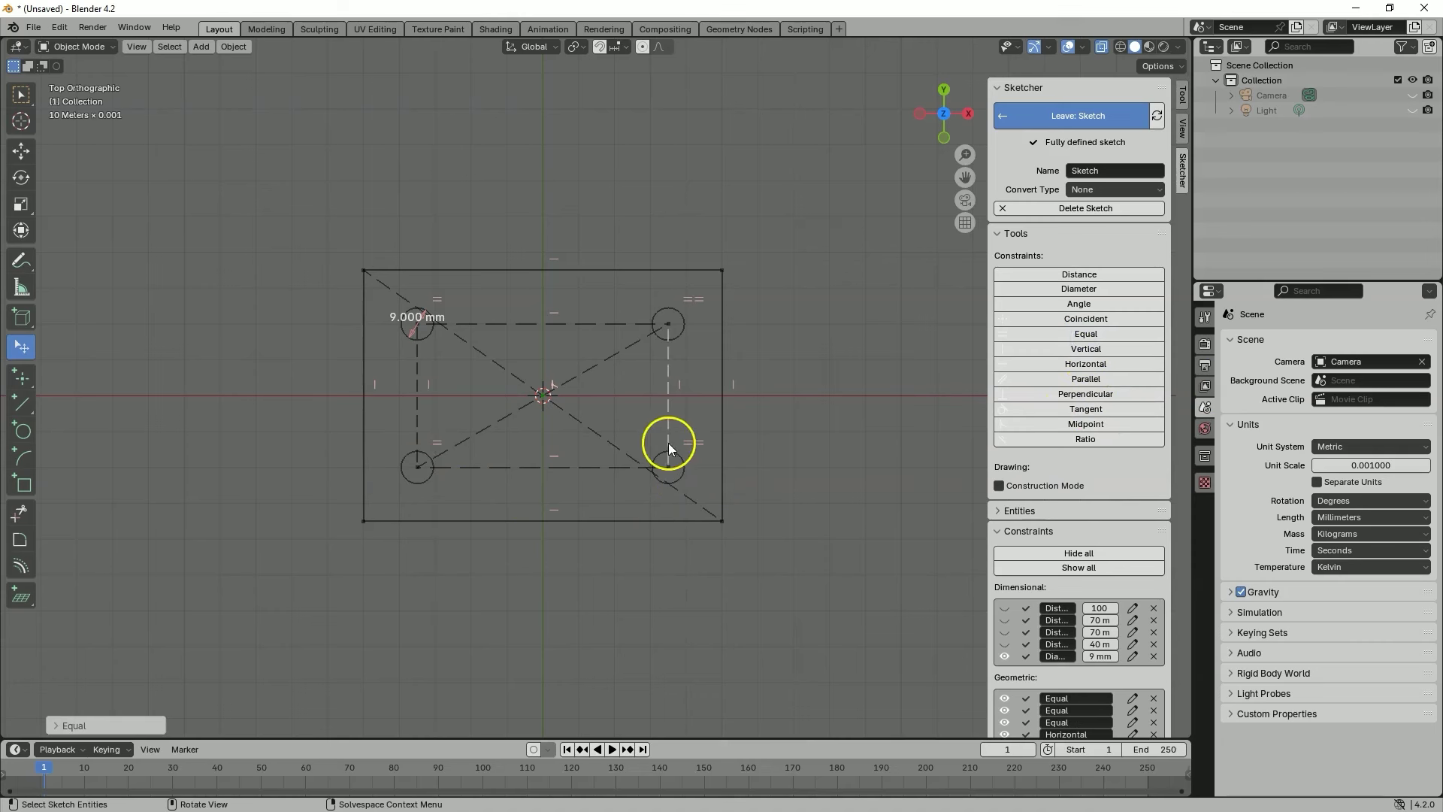
# - Set the shared hole diameter back to 9 mm
pyautogui.rightClick(414, 326)
pyautogui.moveTo(397, 330); pyautogui.dragTo(399, 331)
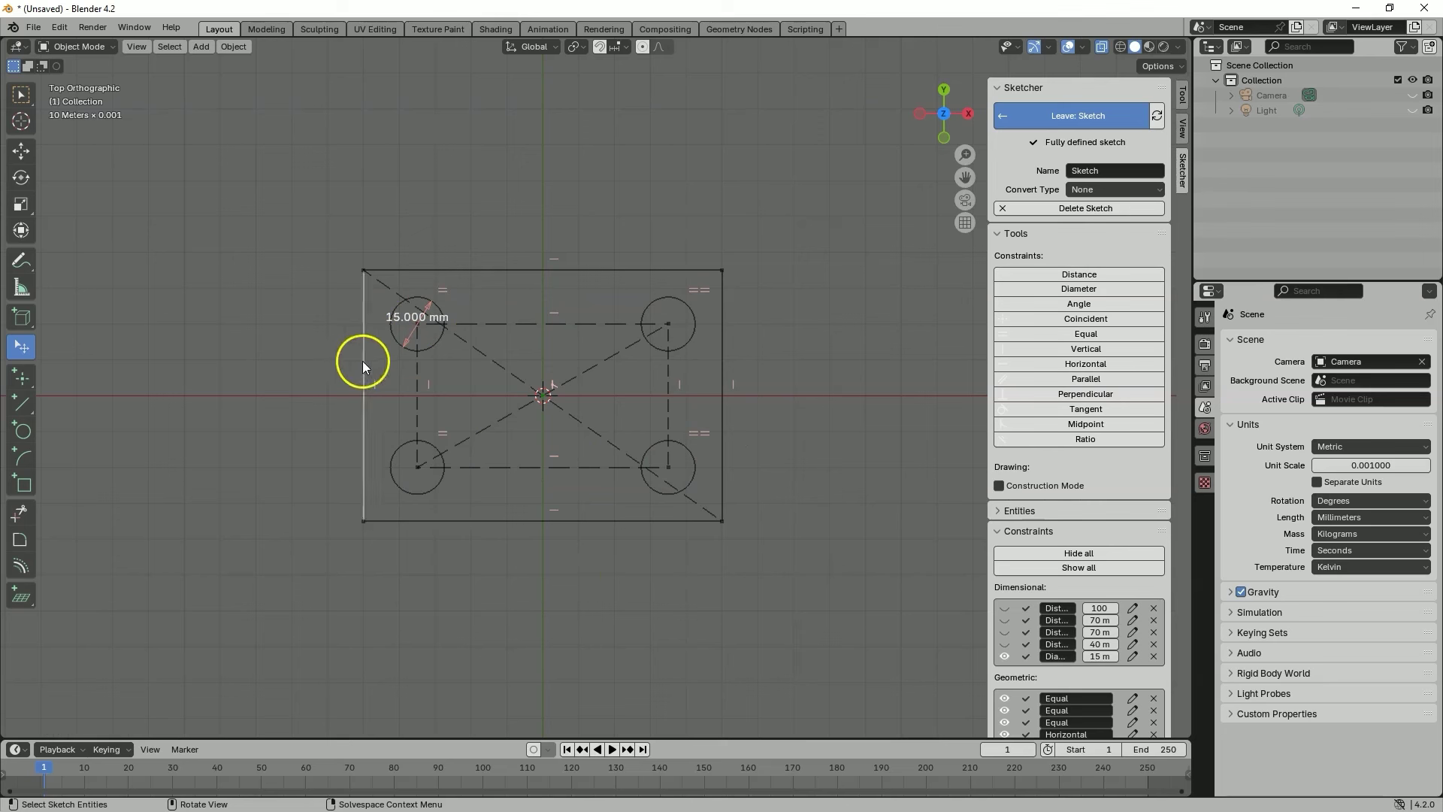
pyautogui.click(409, 337)
pyautogui.click(414, 339)
pyautogui.write('9')
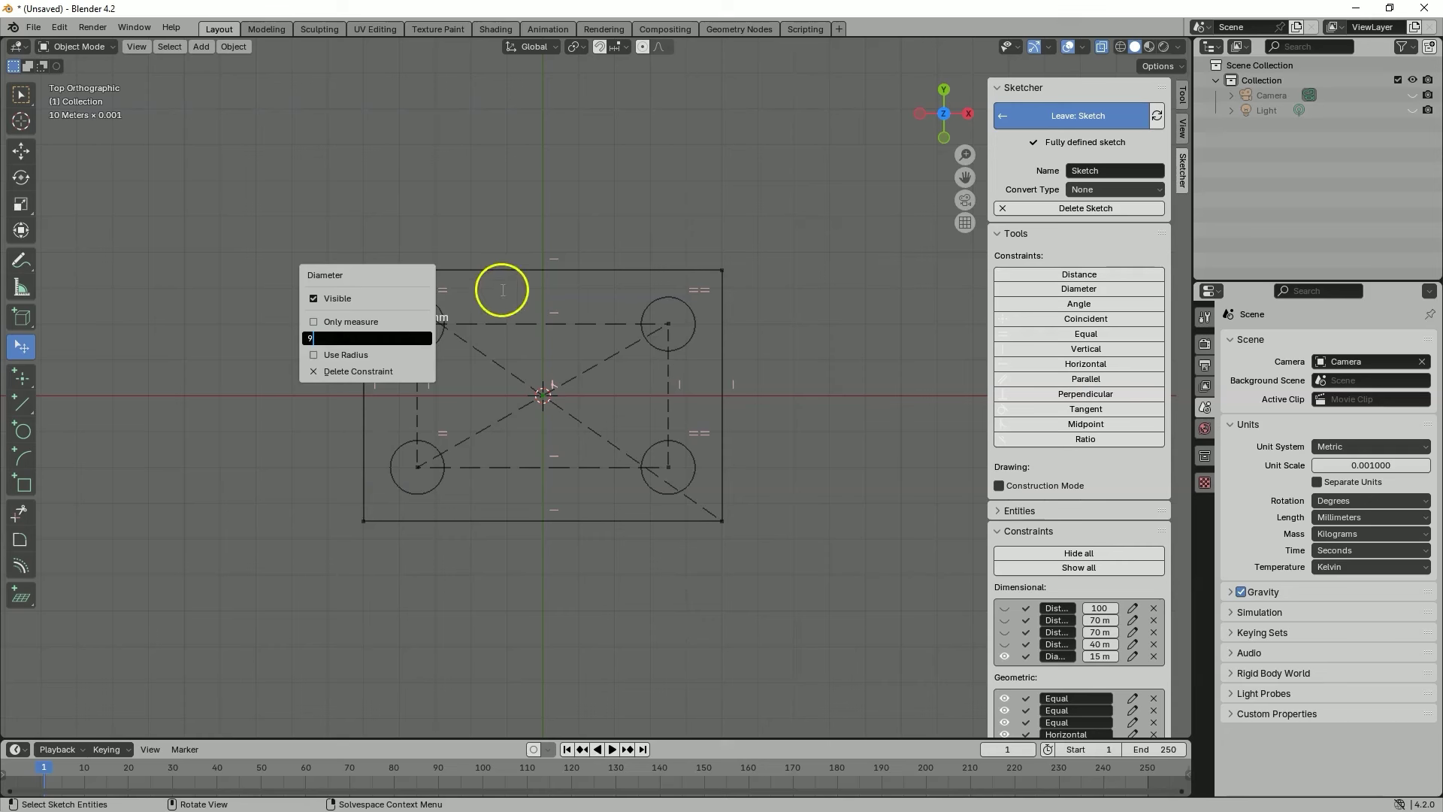
pyautogui.press('Return')
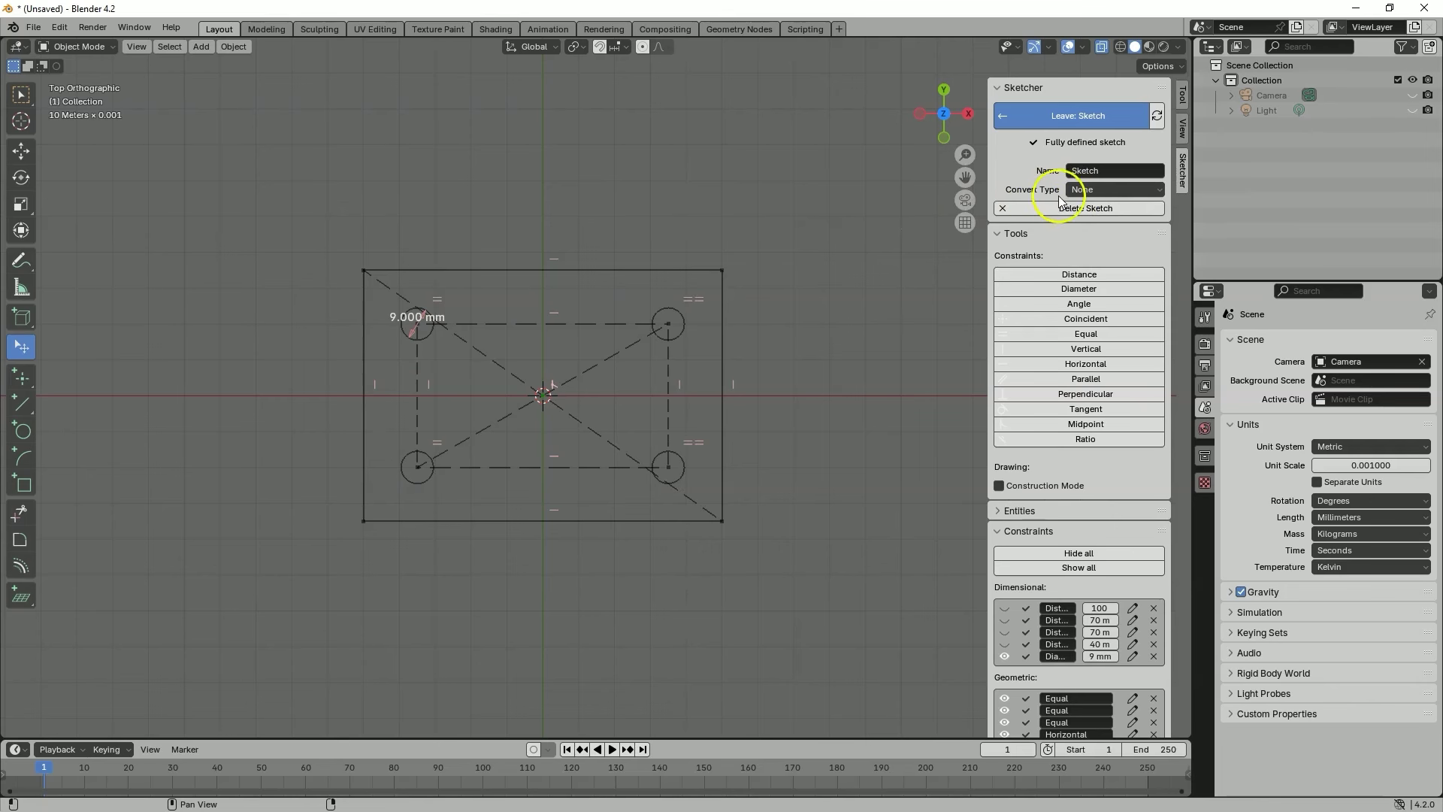
# - Convert the sketch to a Mesh and leave it, producing a filled four-hole plate
pyautogui.click(1111, 191)
pyautogui.click(1084, 240)
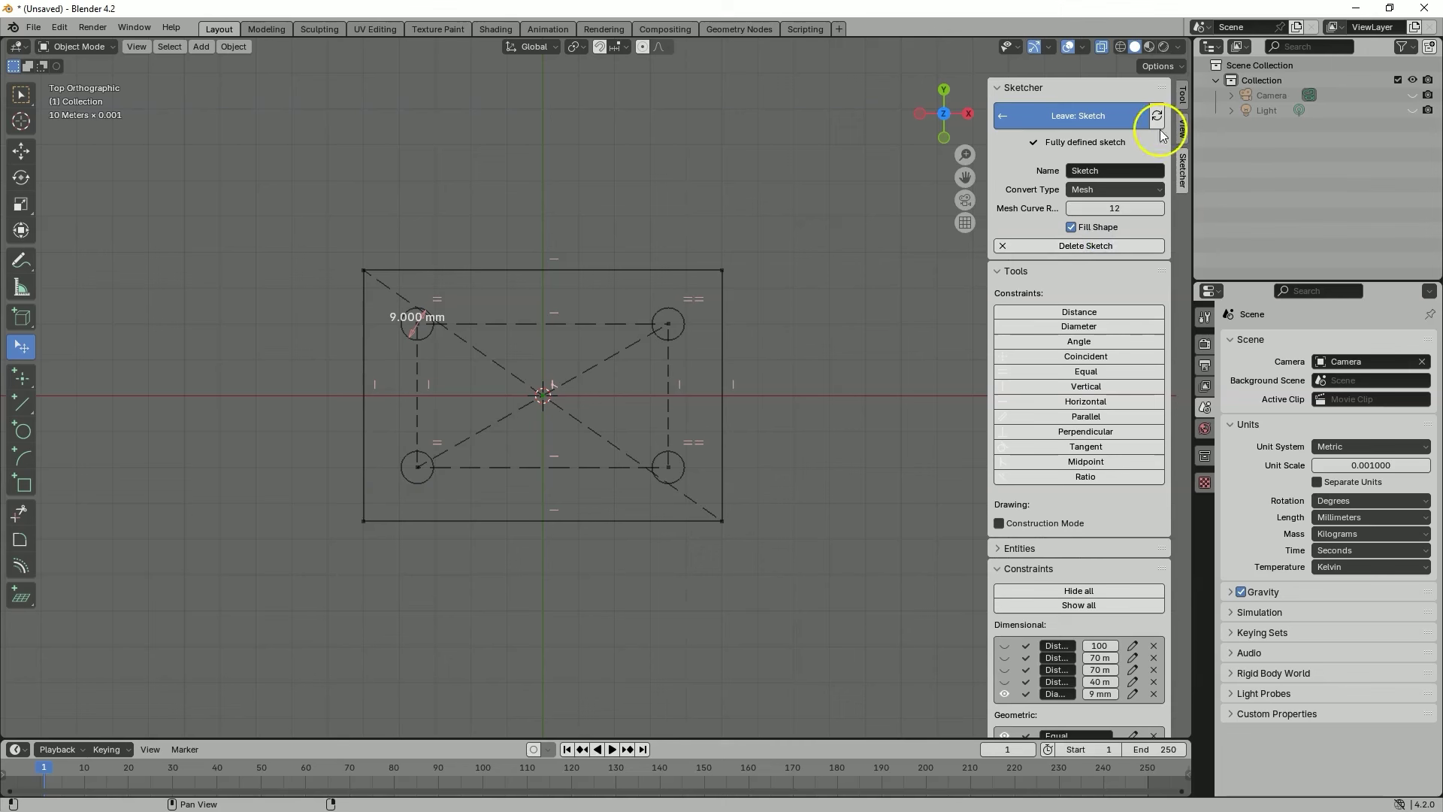
pyautogui.click(1028, 119)
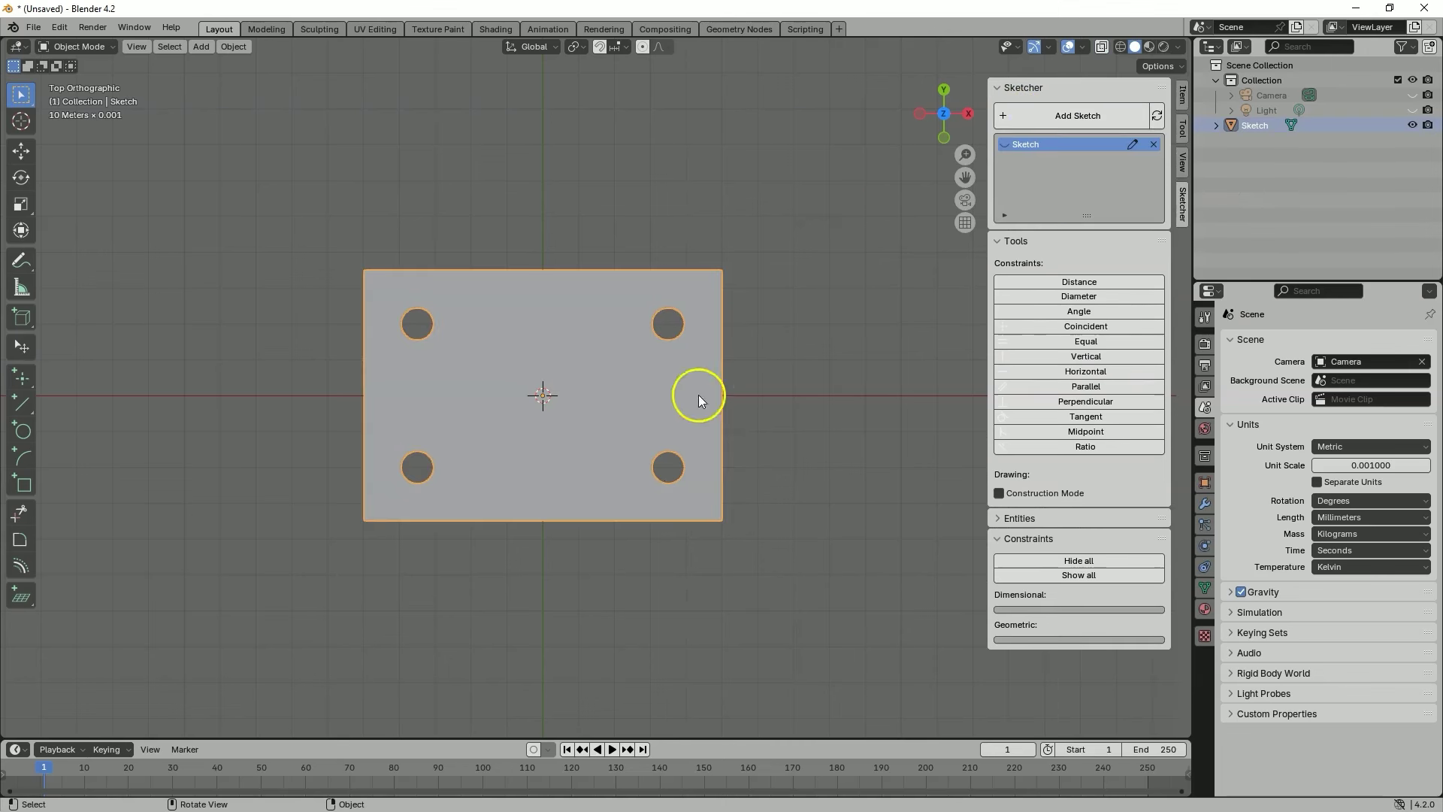
pyautogui.moveTo(707, 463); pyautogui.dragTo(744, 341, button='middle')
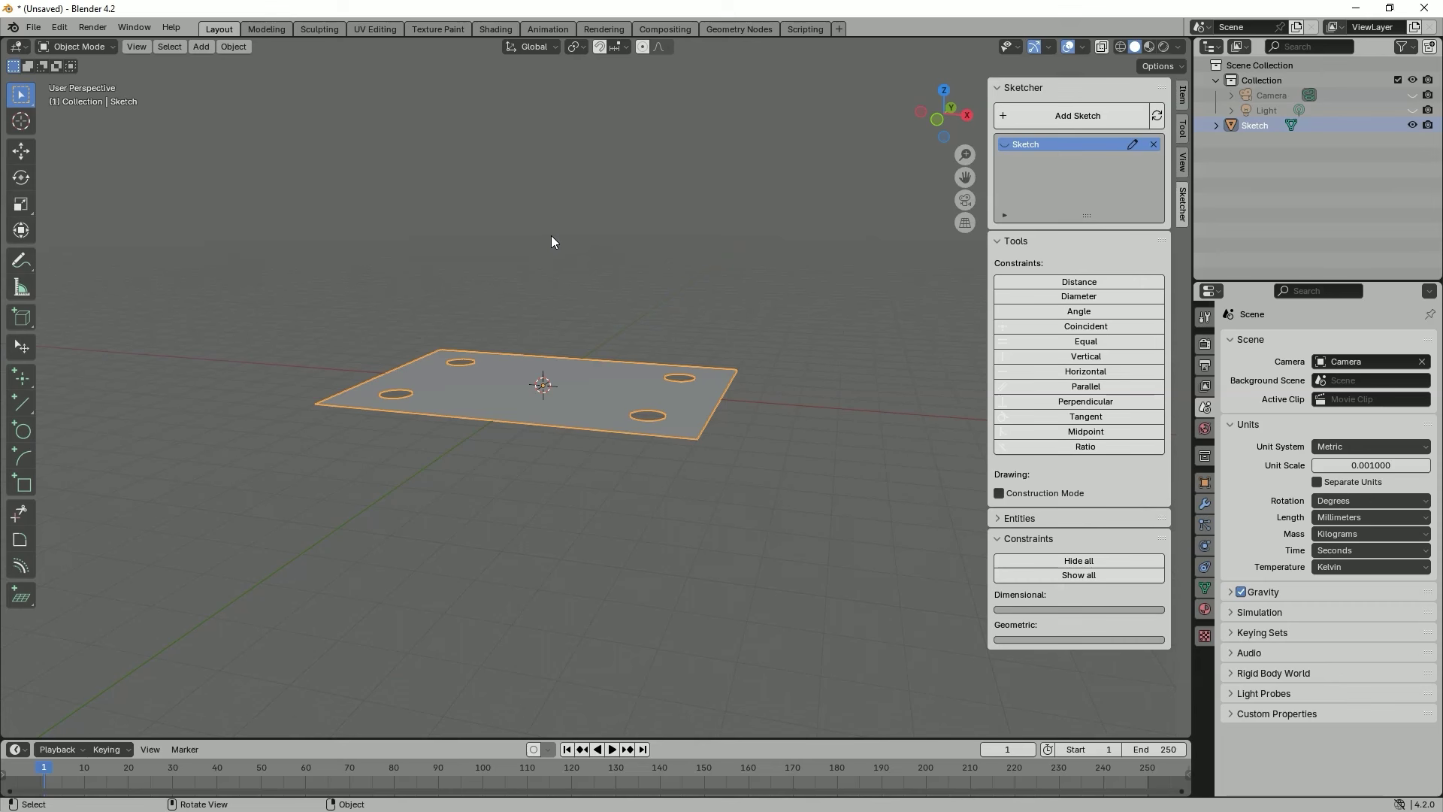
pyautogui.click(1206, 505)
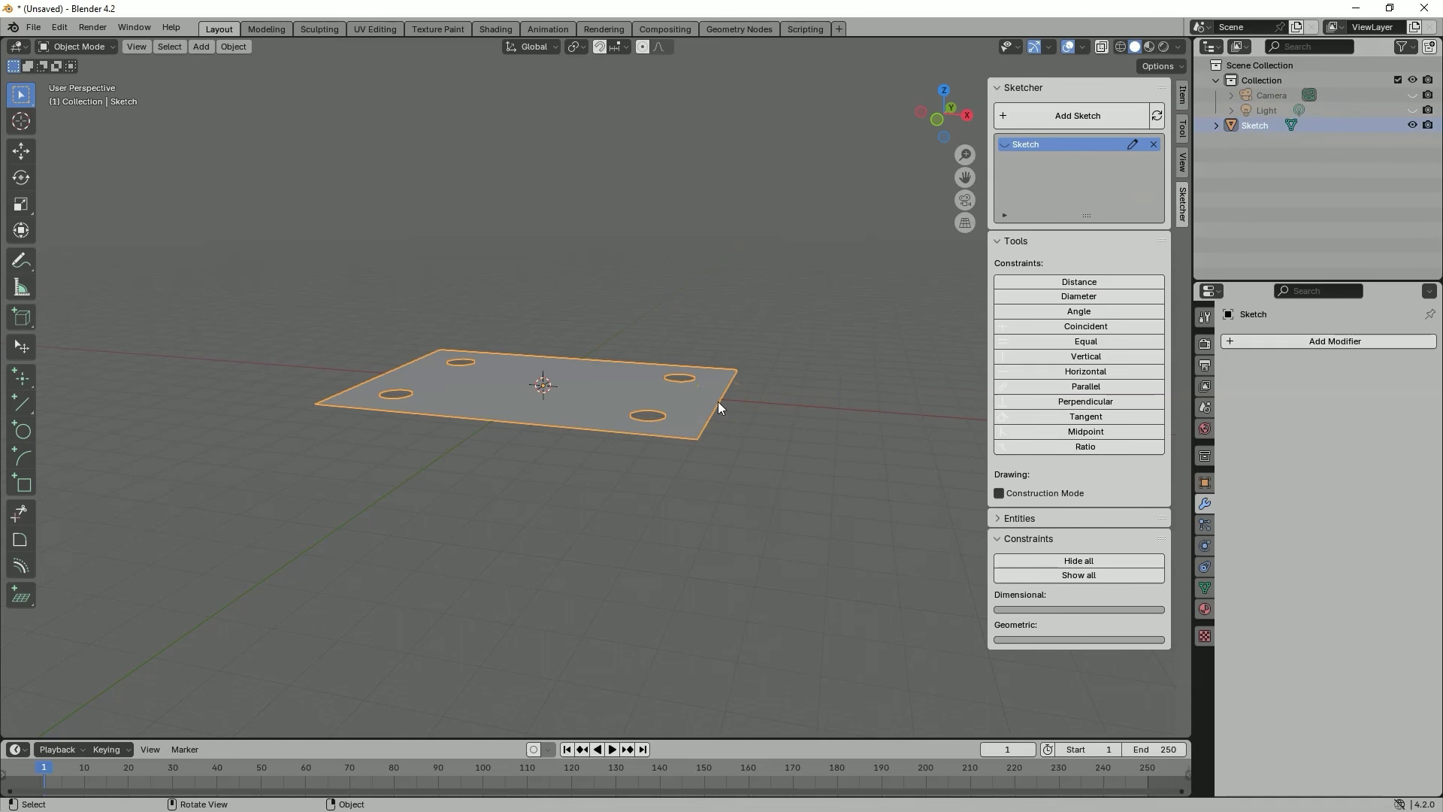
pyautogui.click(1291, 341)
pyautogui.moveTo(1247, 342)
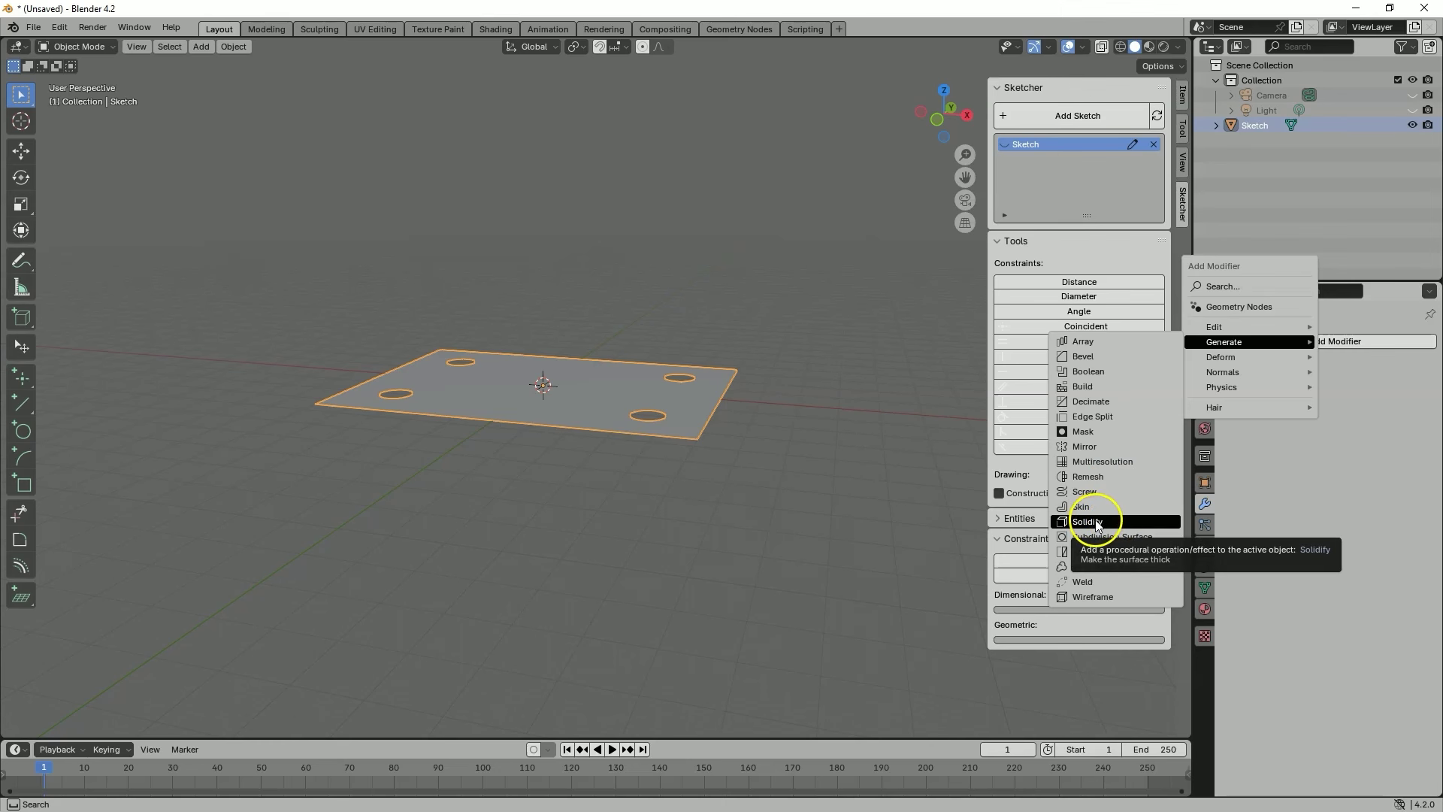
# - Add a Solidify modifier to the plate with 15 mm thickness
pyautogui.click(1098, 522)
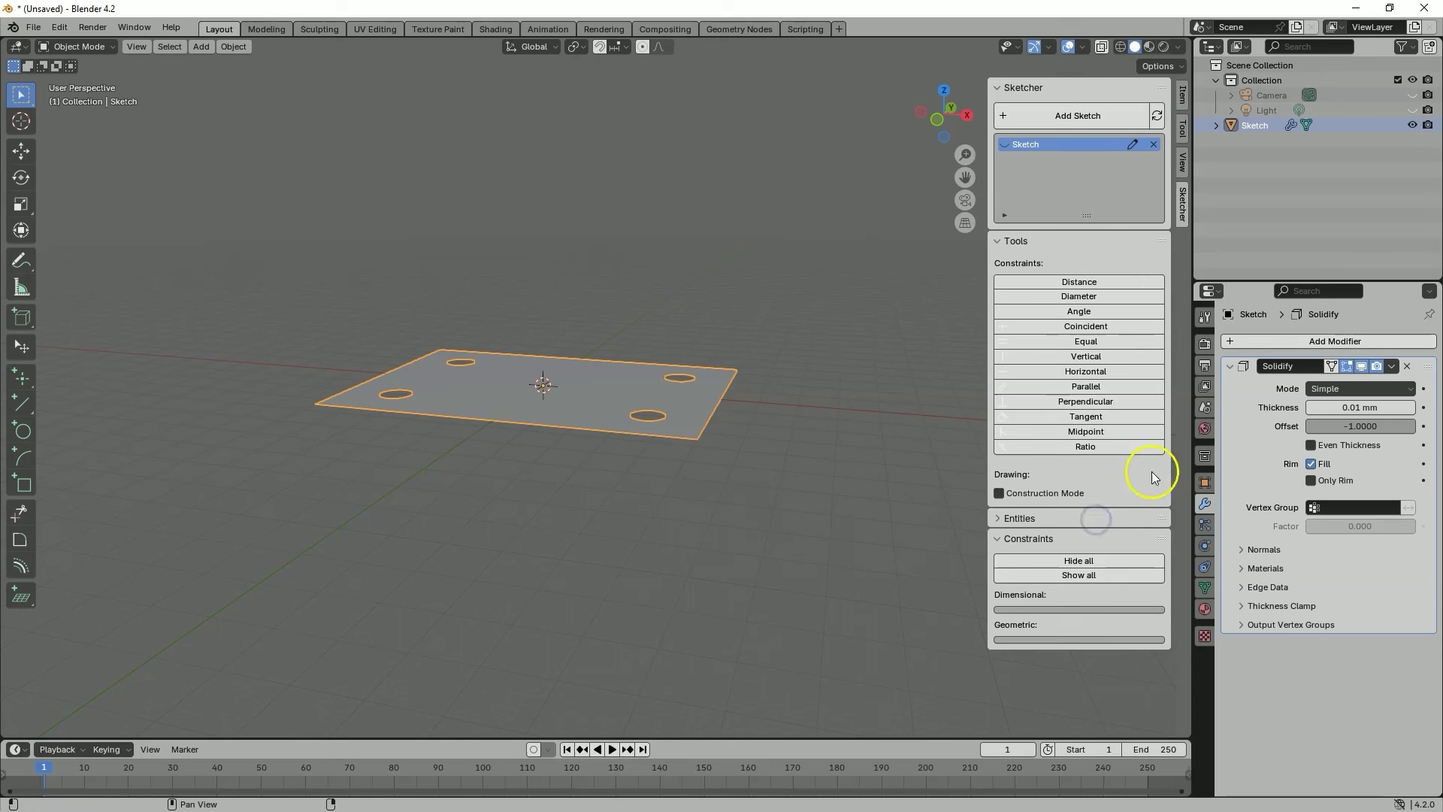
pyautogui.click(1360, 407)
pyautogui.write('15')
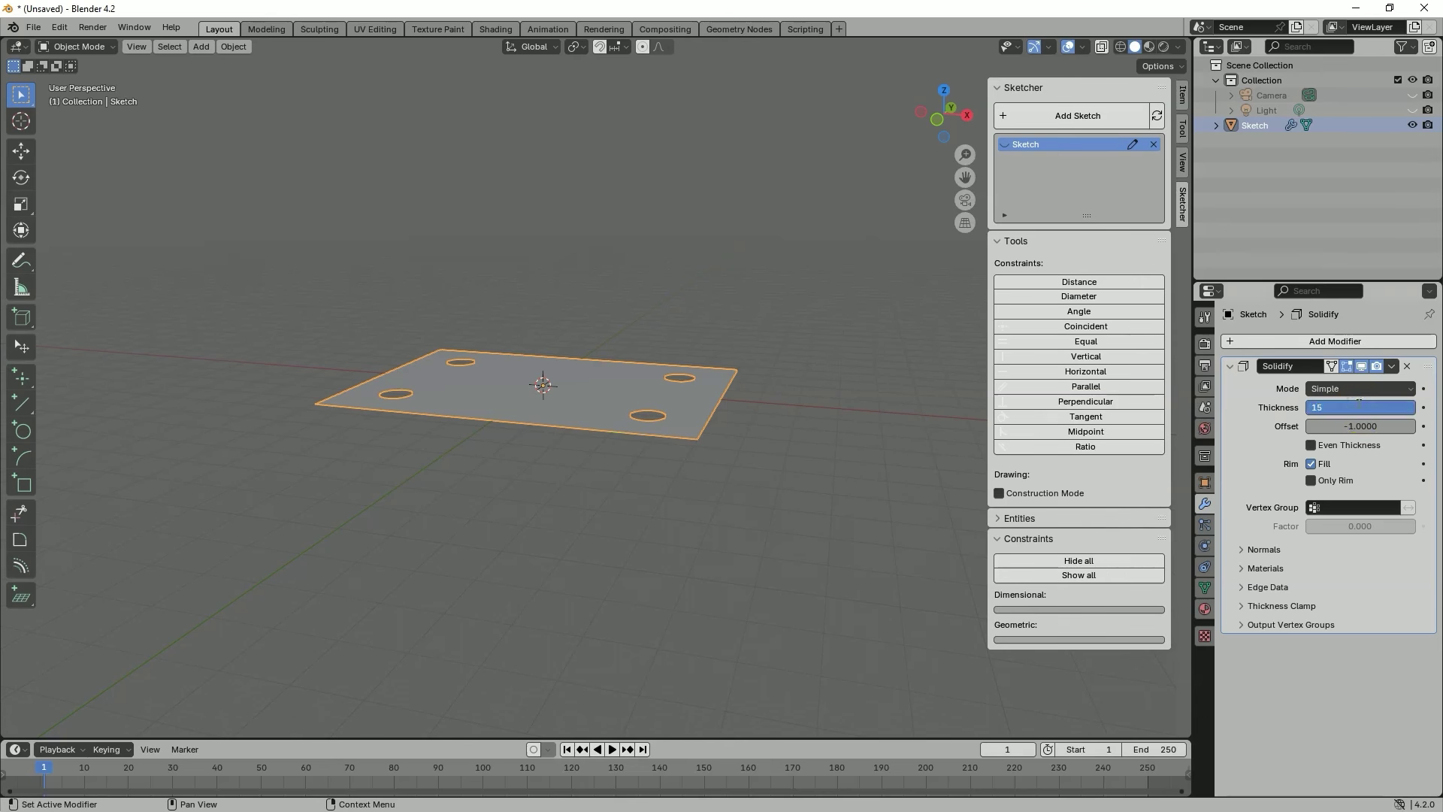
pyautogui.press('Return')
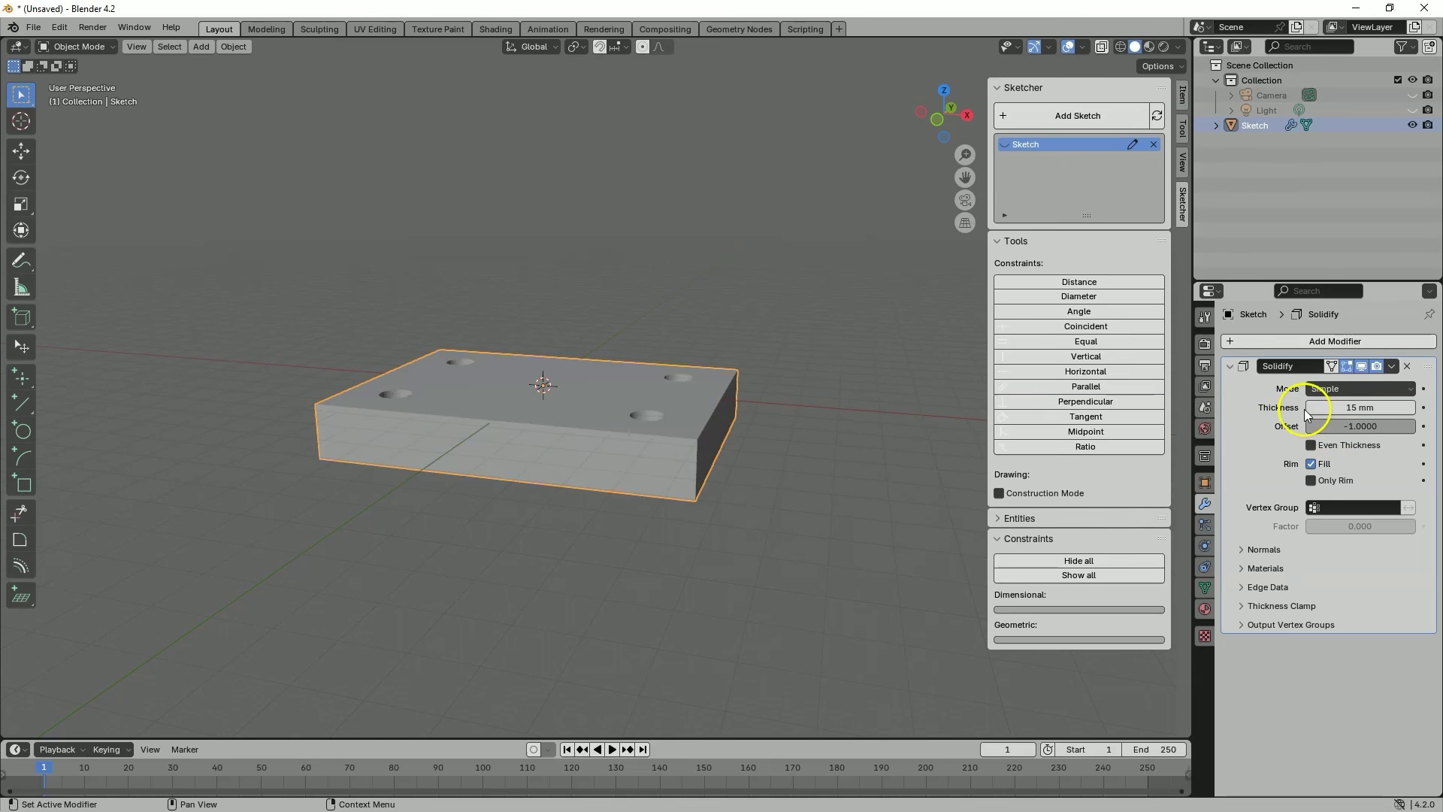
# - Try Solidify offsets of 1 and then 0
pyautogui.click(1348, 426)
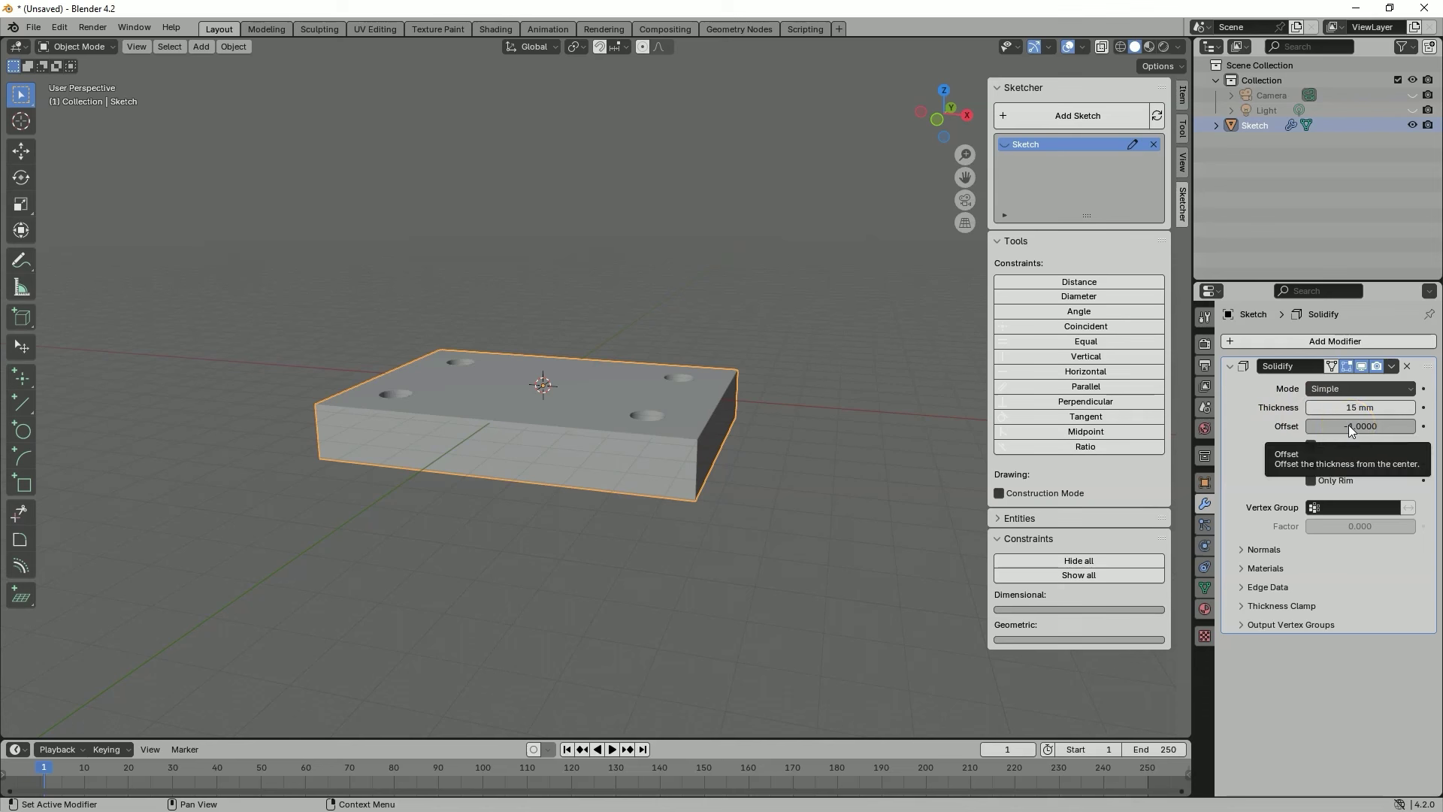
pyautogui.doubleClick(1348, 425)
pyautogui.write('1')
pyautogui.press('Return')
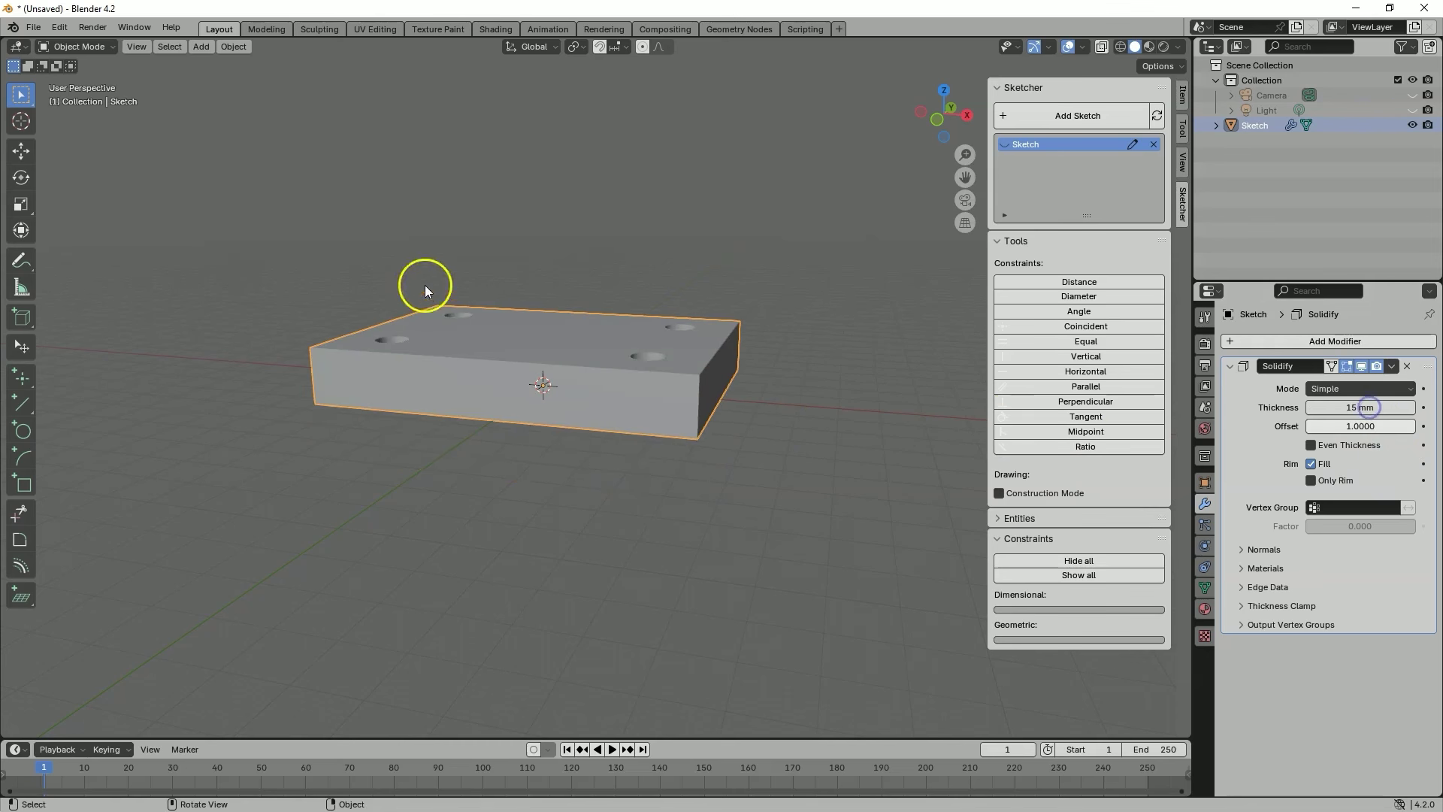
pyautogui.doubleClick(1360, 429)
pyautogui.write('0')
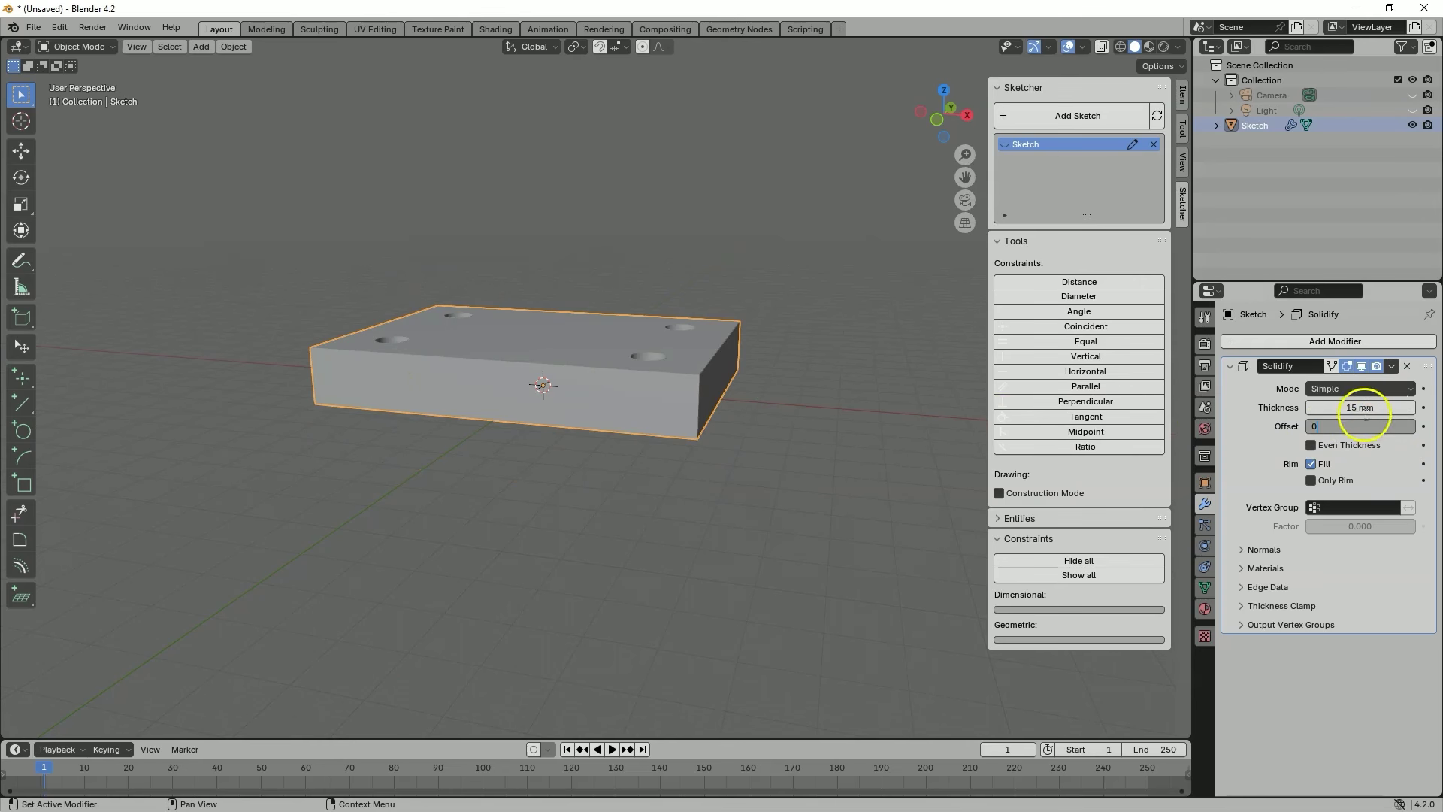
pyautogui.press('Return')
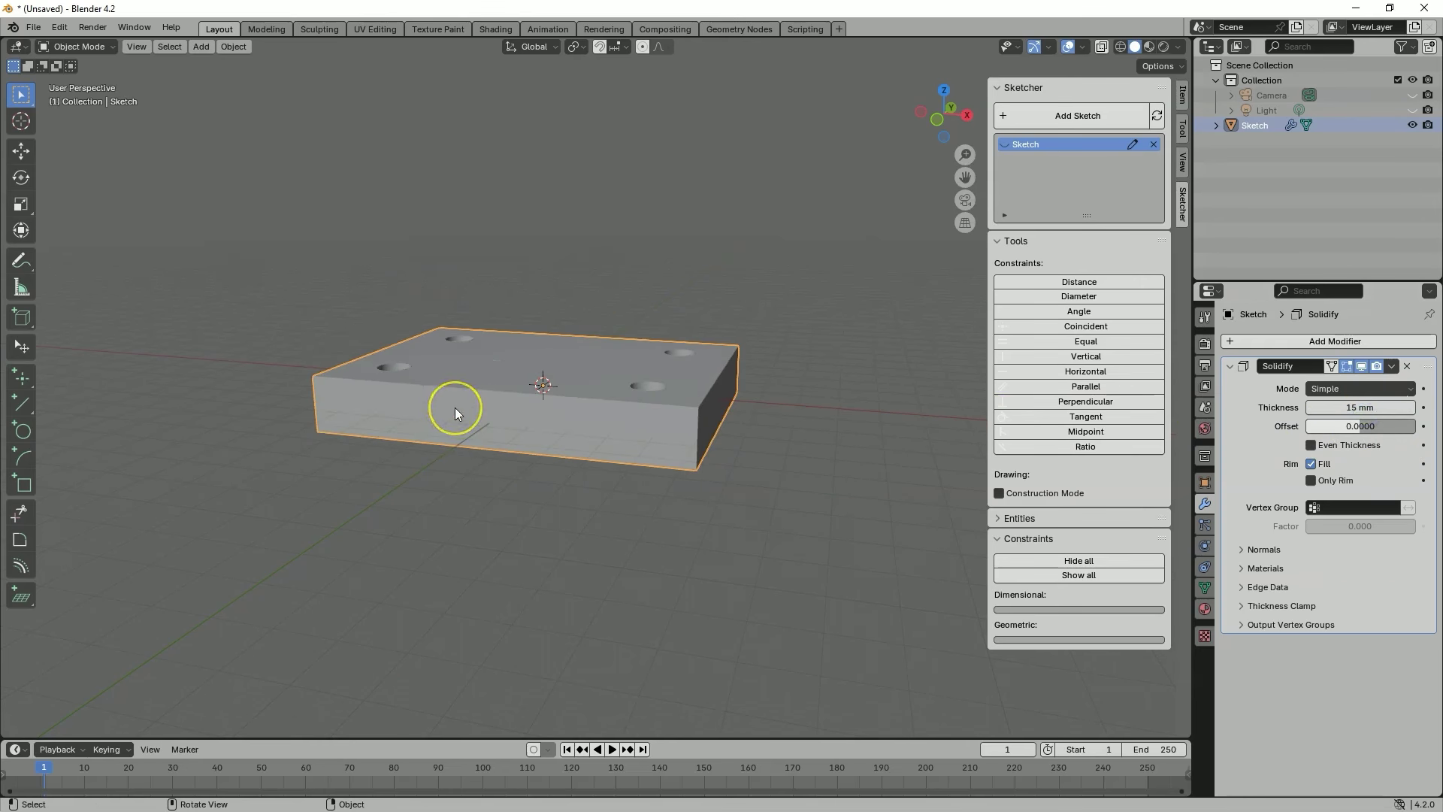
# - Try an offset of 10, then set the Solidify offset to -1
pyautogui.doubleClick(1359, 426)
pyautogui.write('10')
pyautogui.press('Return')
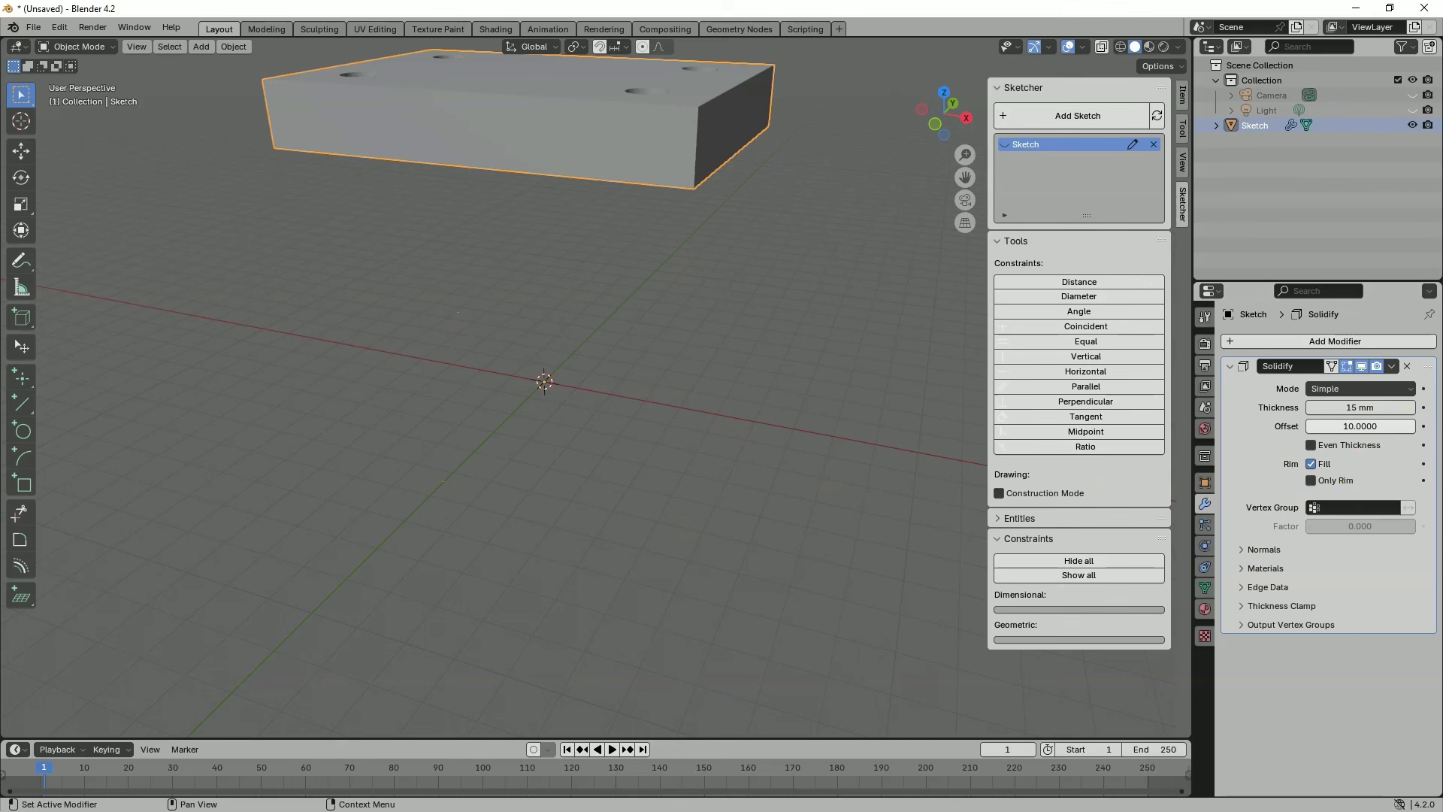
pyautogui.doubleClick(1354, 427)
pyautogui.write('-1')
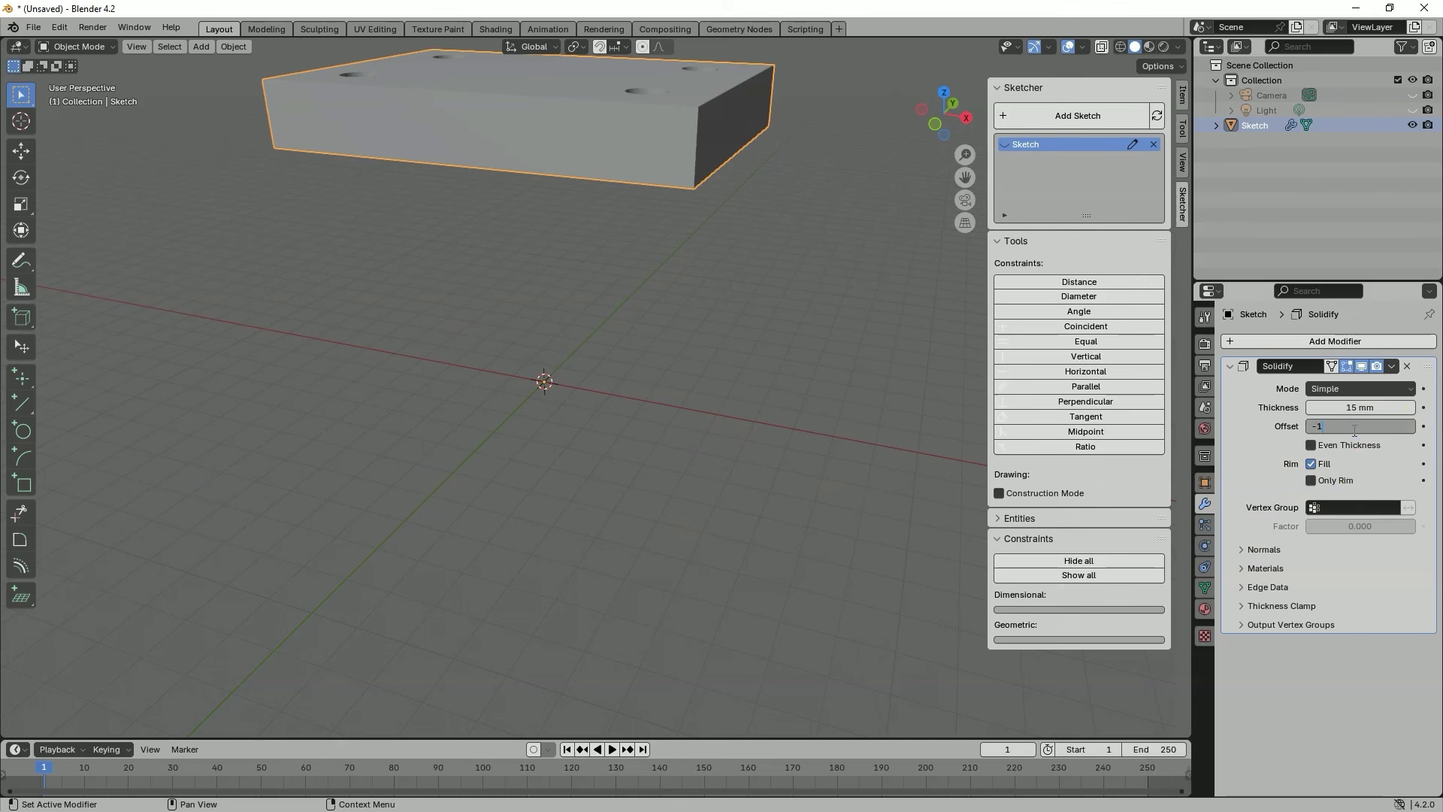
pyautogui.click(846, 337)
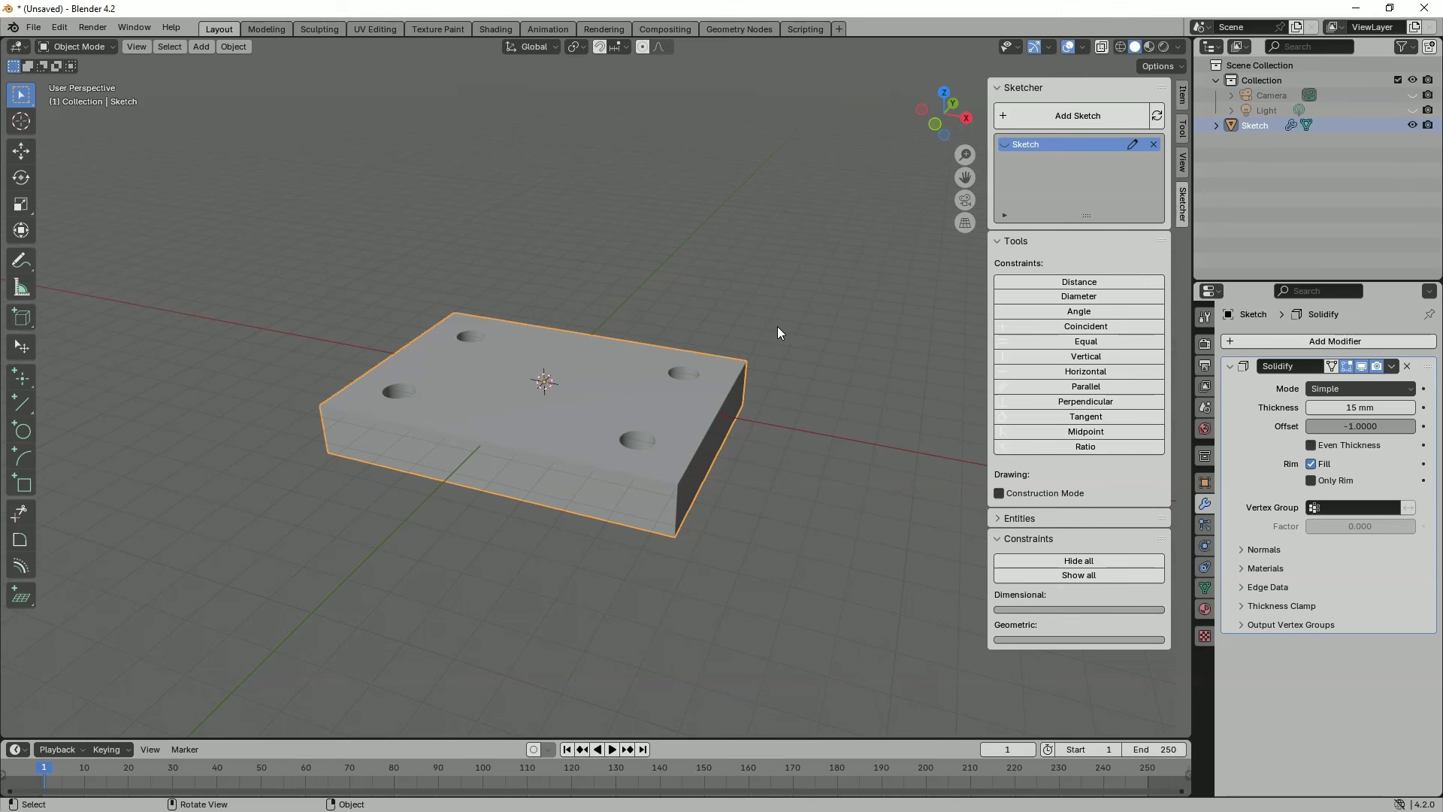
# - Make the sketch lines visible on the plate
pyautogui.moveTo(783, 316); pyautogui.dragTo(788, 401, button='middle')
pyautogui.click(700, 377)
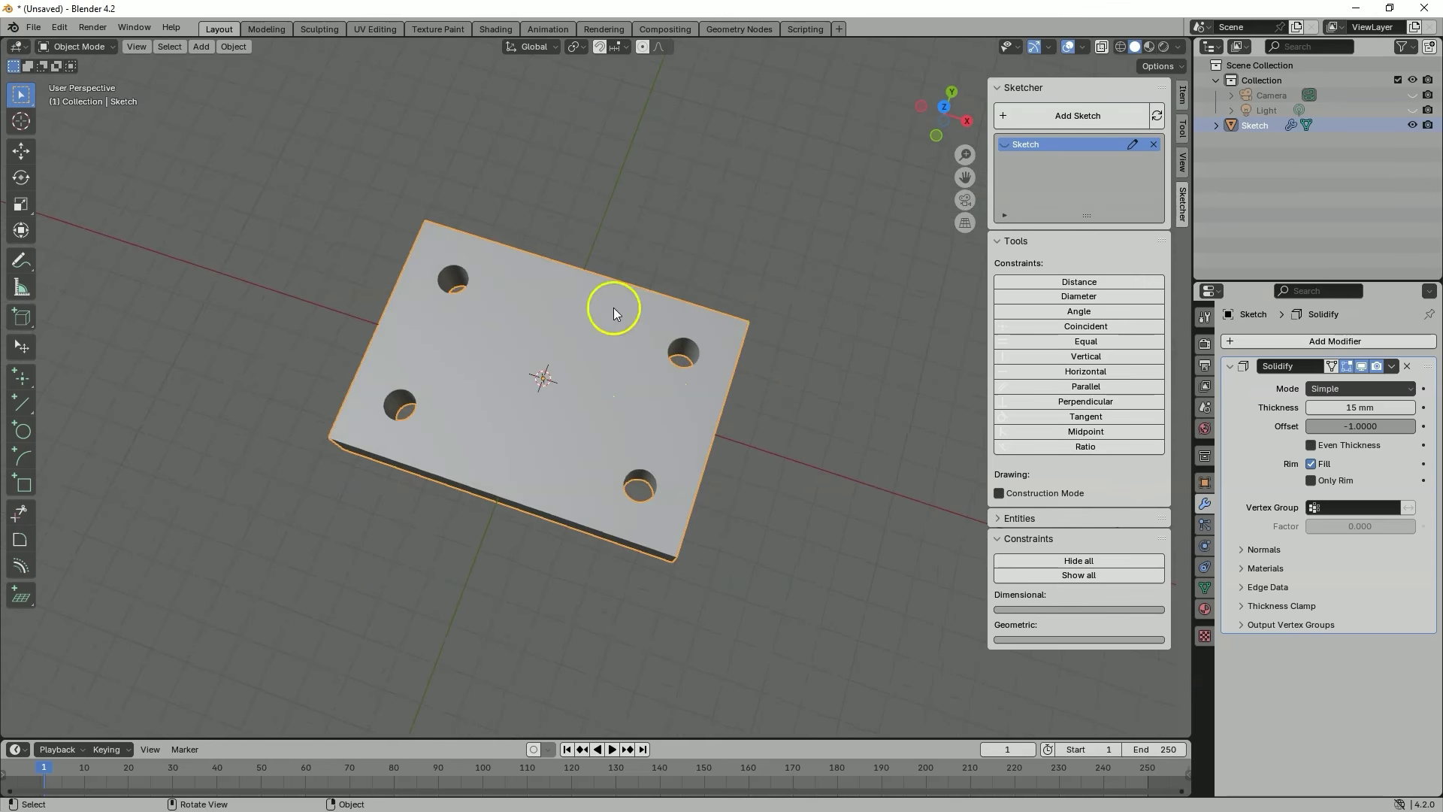
pyautogui.click(641, 365)
pyautogui.click(1005, 143)
pyautogui.moveTo(890, 251)
pyautogui.mouseDown(button='middle')
pyautogui.moveTo(675, 324)
pyautogui.moveTo(688, 267)
pyautogui.moveTo(666, 329)
pyautogui.mouseUp(button='middle')
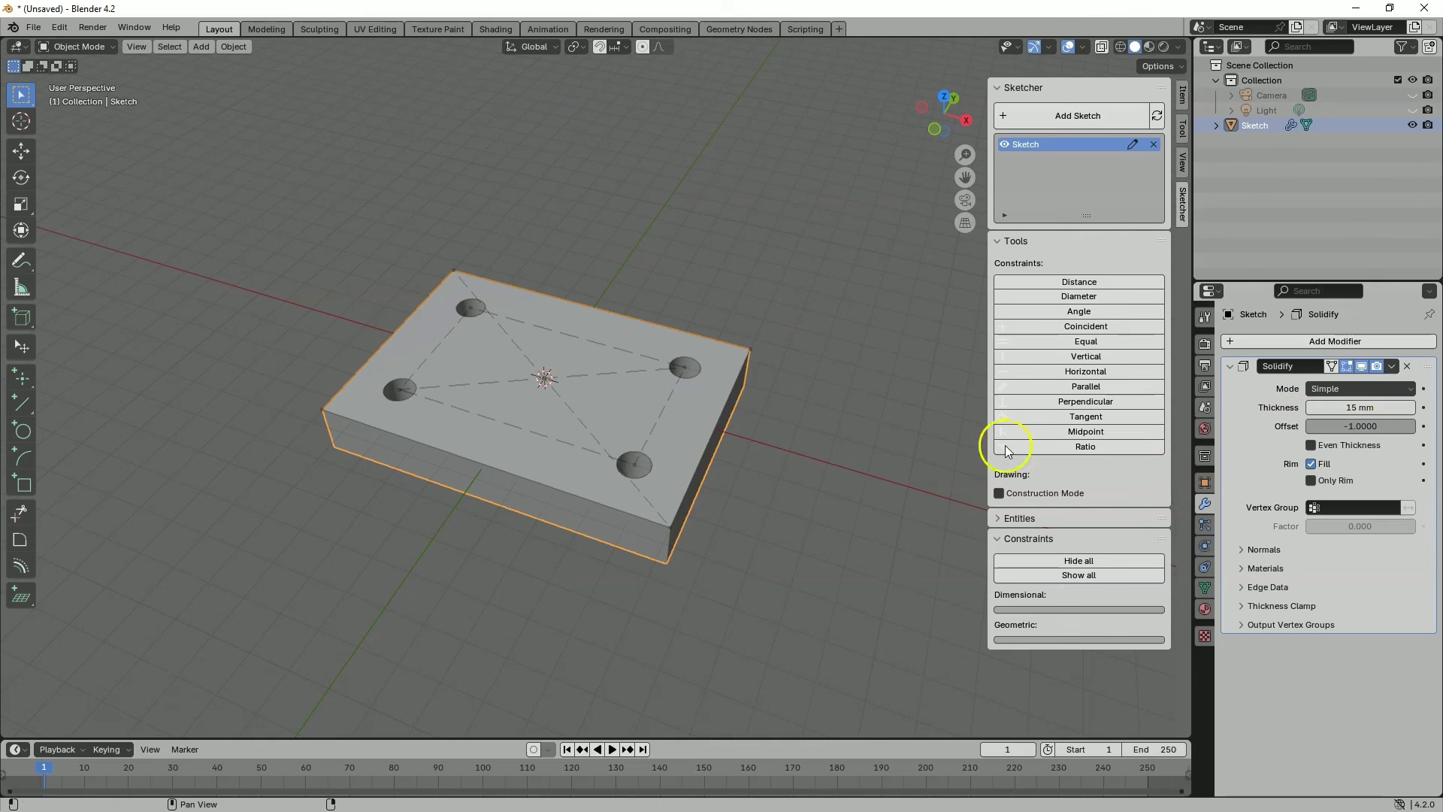
# - Set the Solidify offset to 1 so the block rises above the sketch
pyautogui.doubleClick(1361, 426)
pyautogui.write('1')
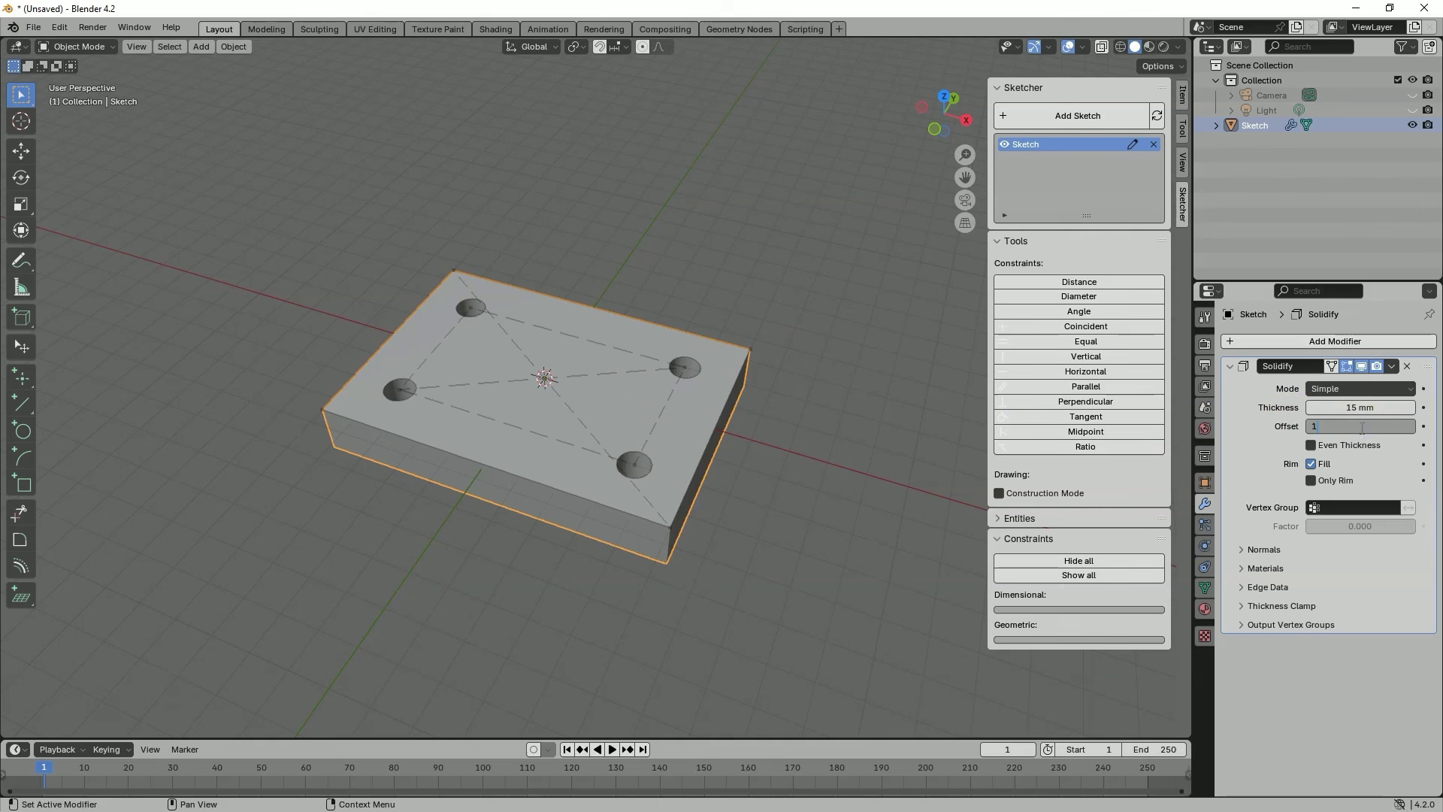
pyautogui.click(1251, 453)
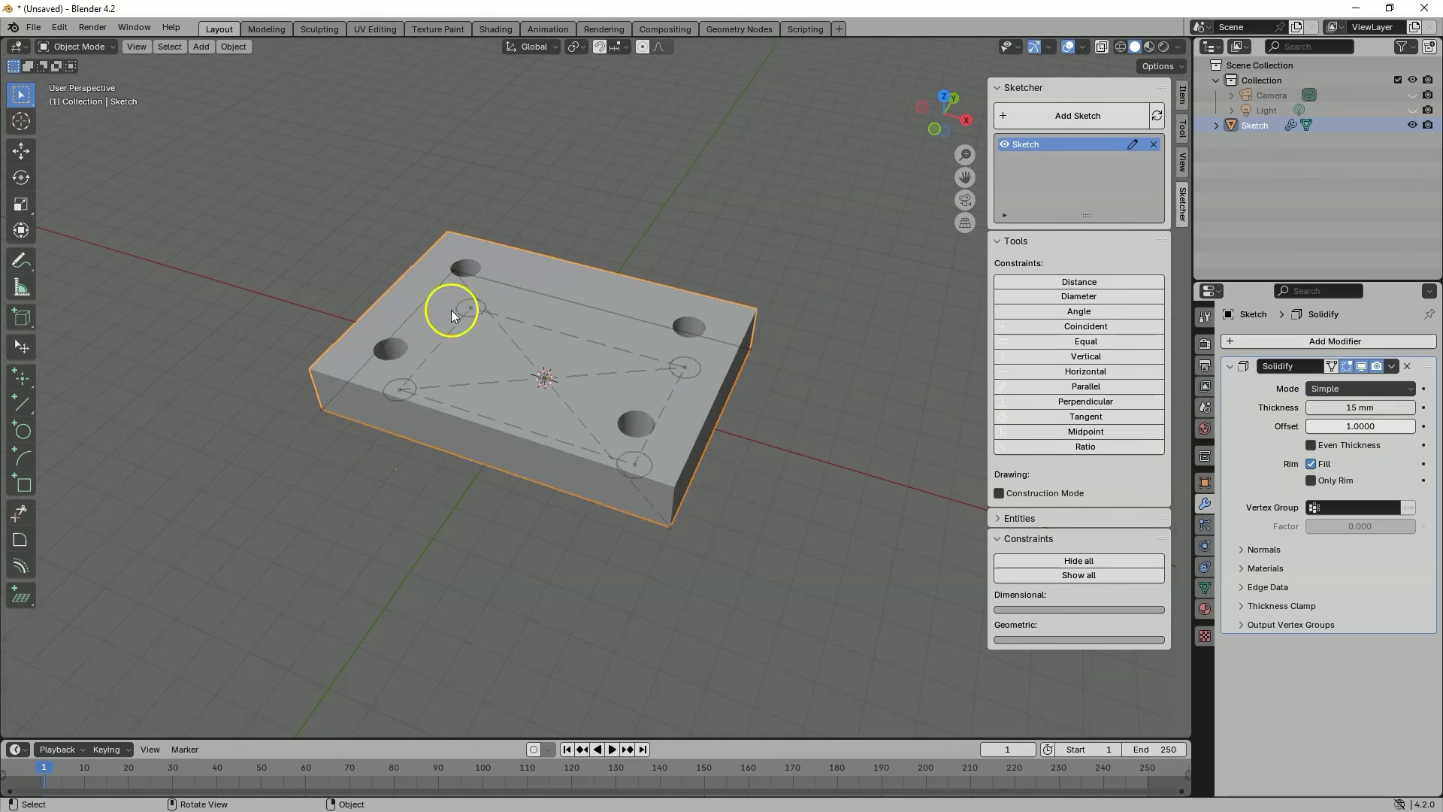
pyautogui.click(367, 242)
pyautogui.moveTo(367, 242); pyautogui.dragTo(587, 312, button='middle')
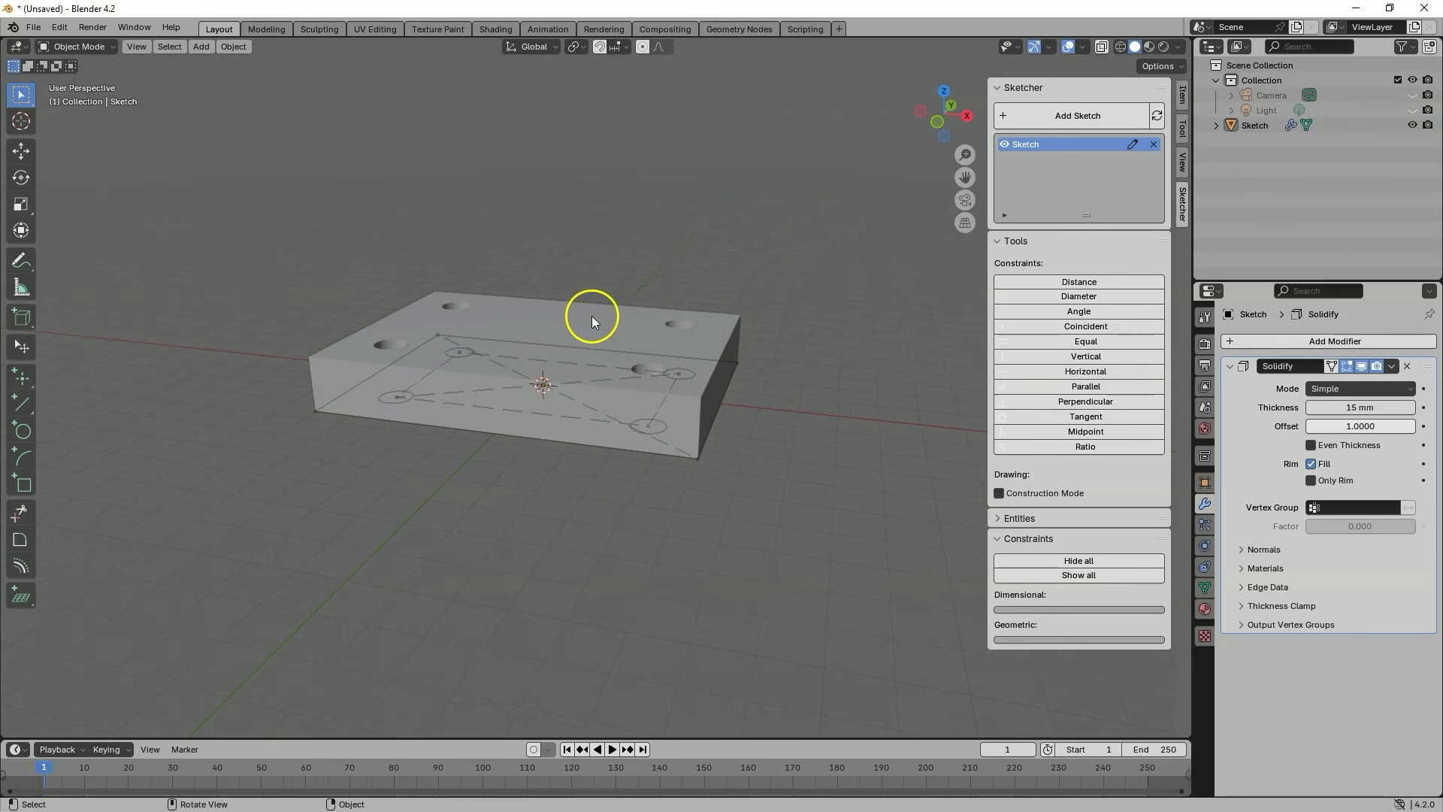
pyautogui.moveTo(448, 318); pyautogui.dragTo(116, 579, button='middle')
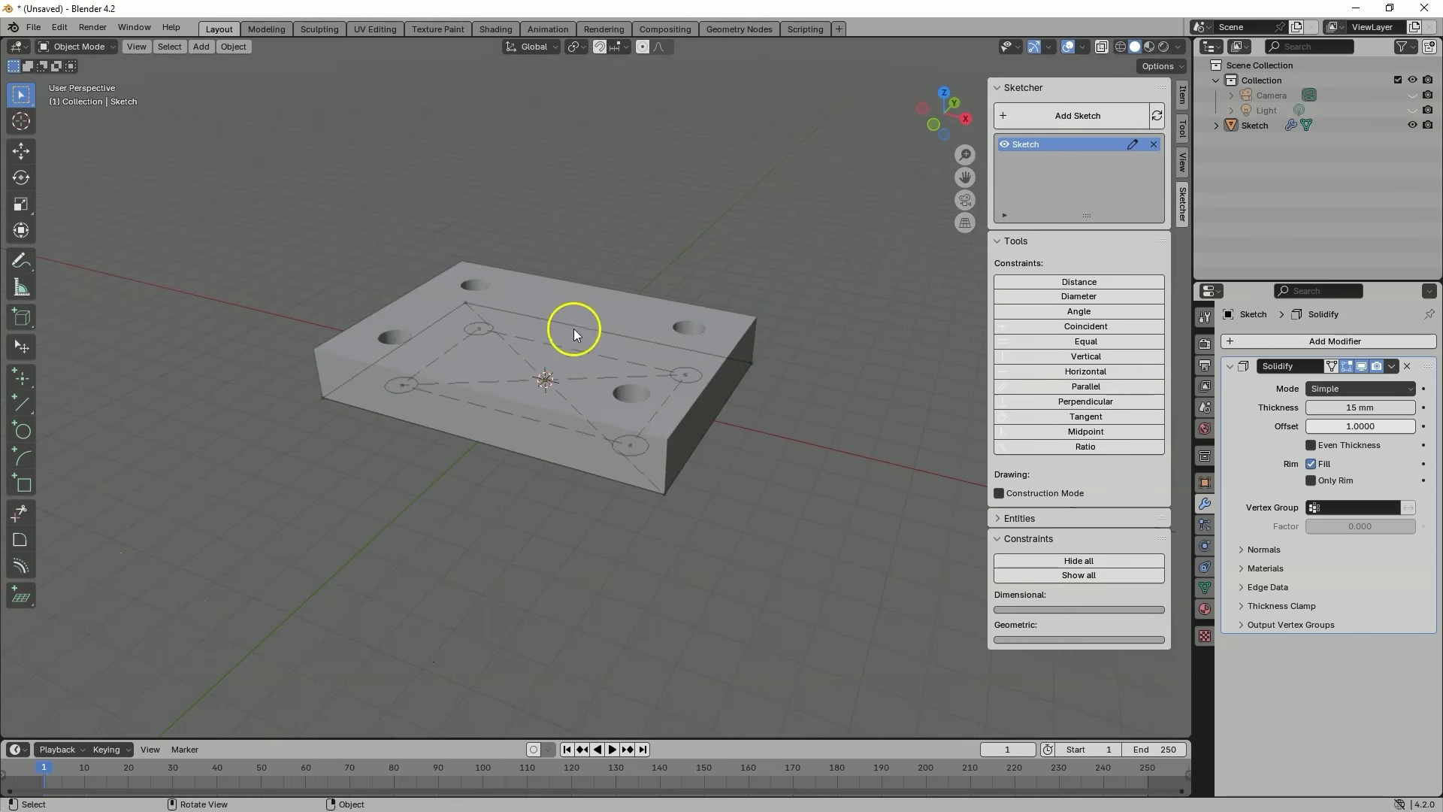
# - Add a Solvespace workplane above the plate and start a new sketch on it, viewed from the top
pyautogui.click(22, 601)
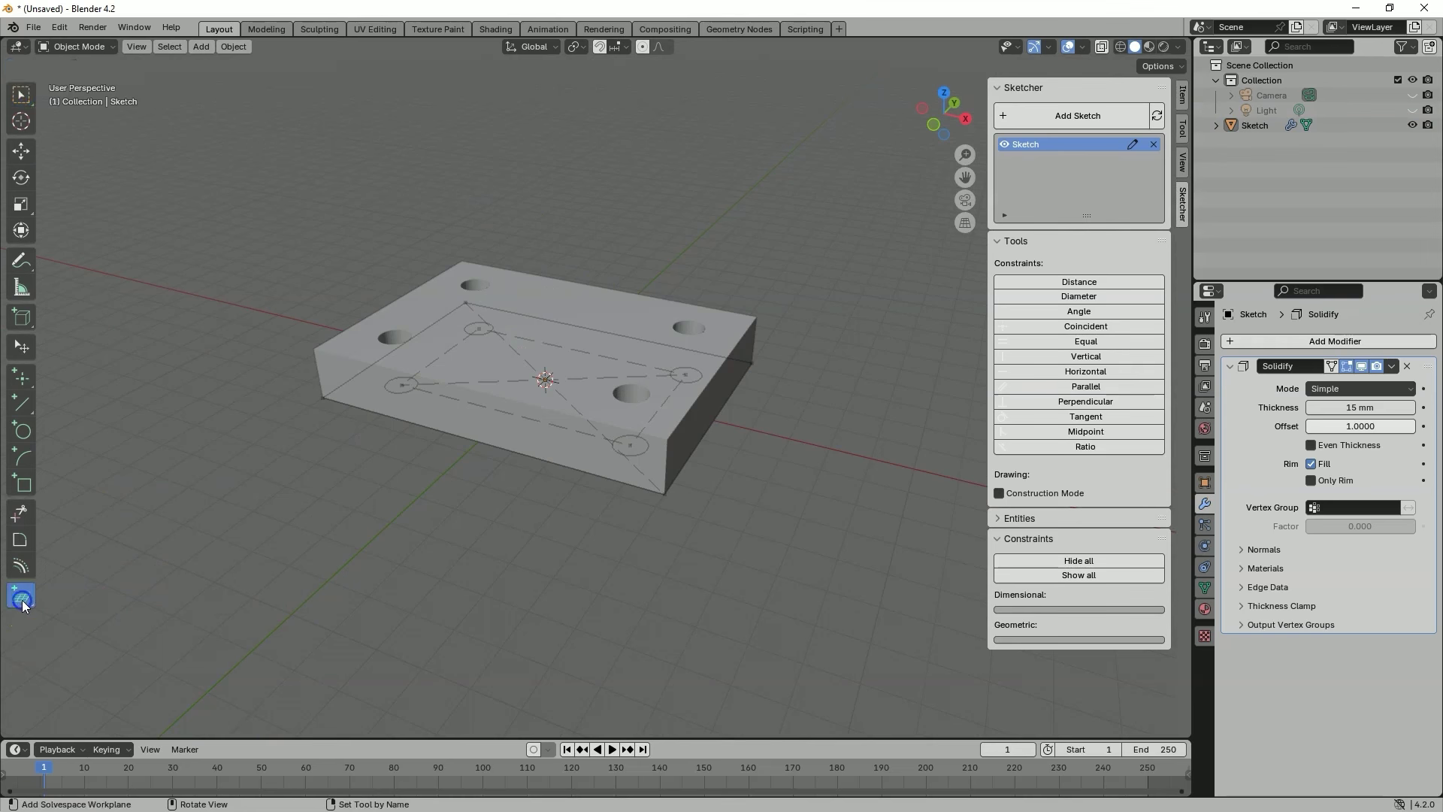
pyautogui.click(588, 299)
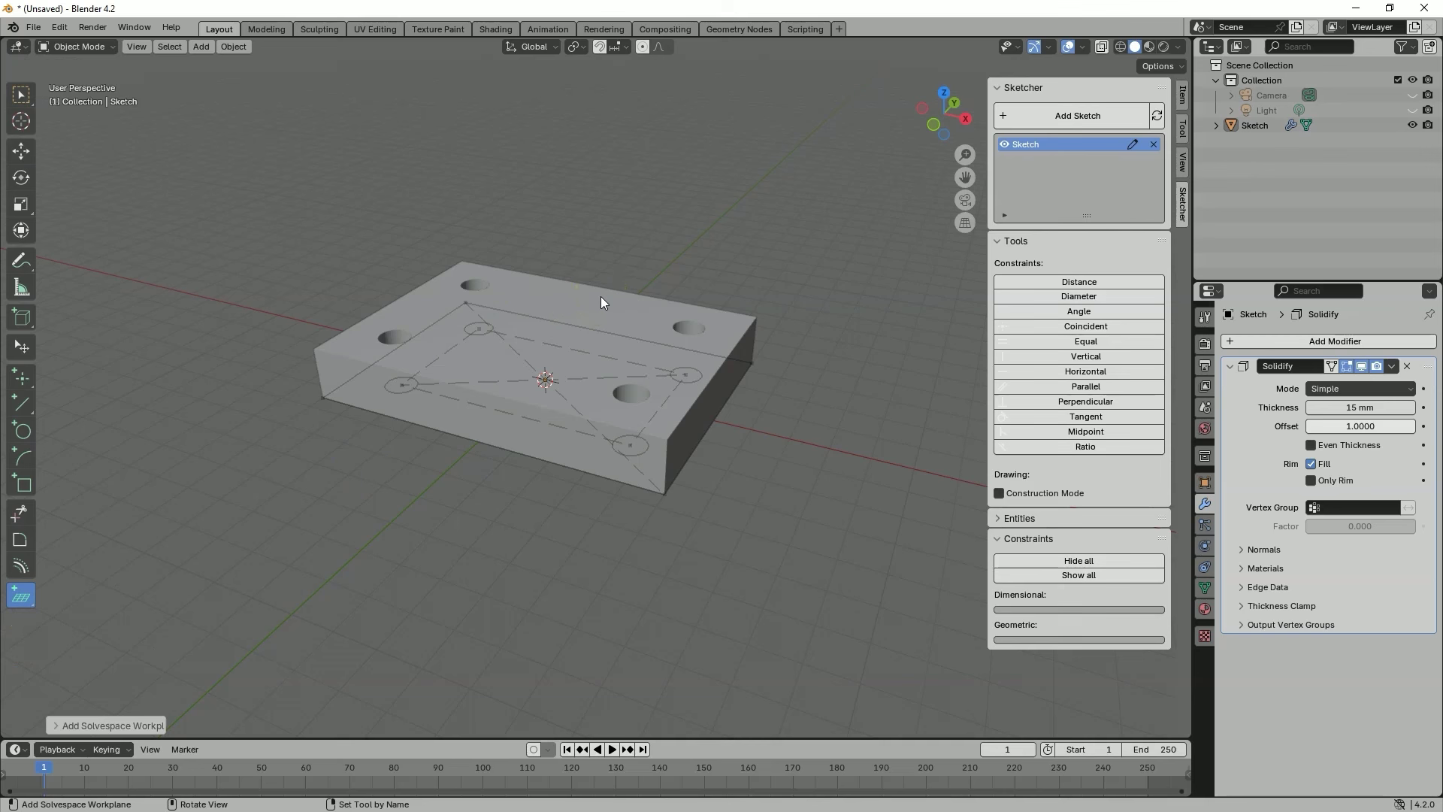
pyautogui.click(602, 298)
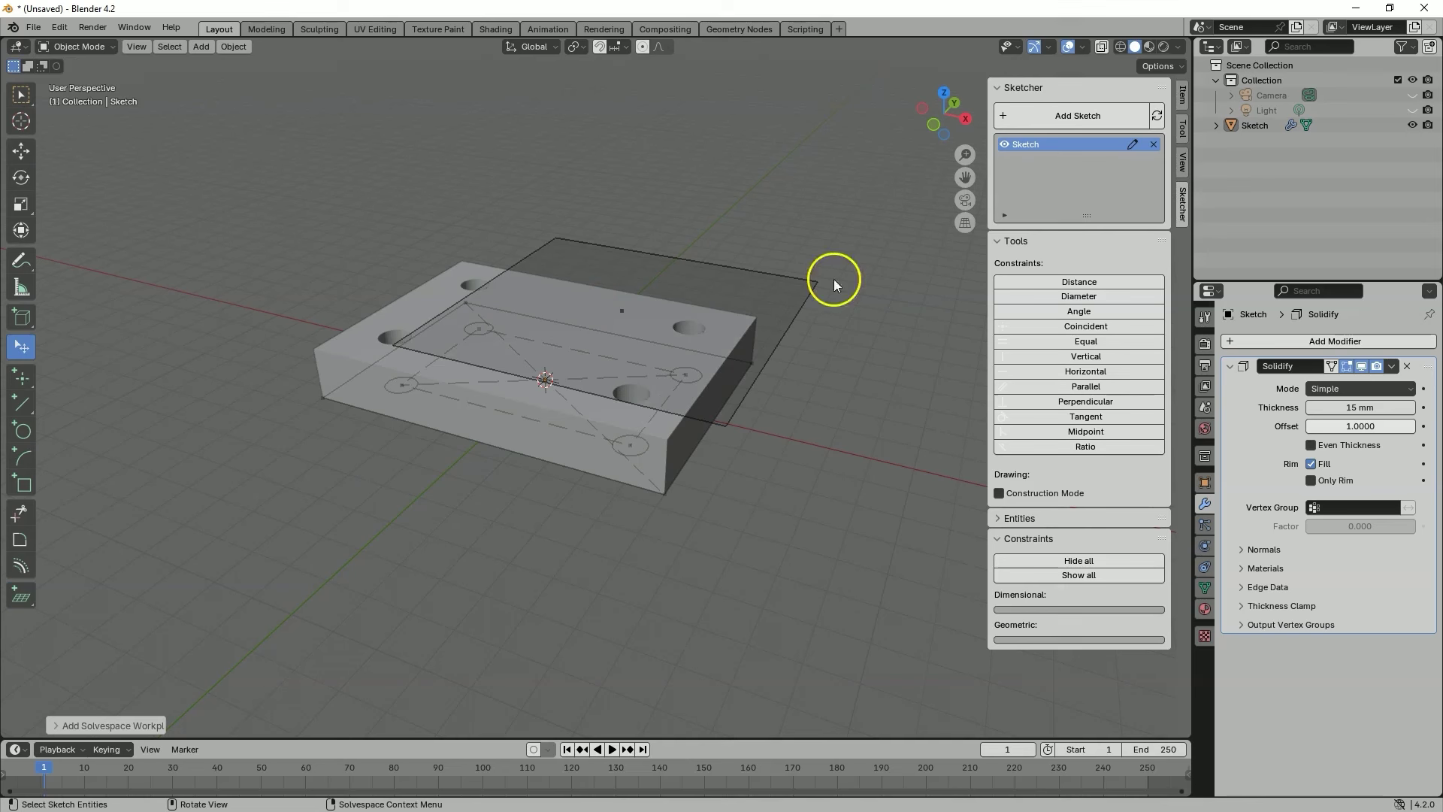
pyautogui.click(1041, 122)
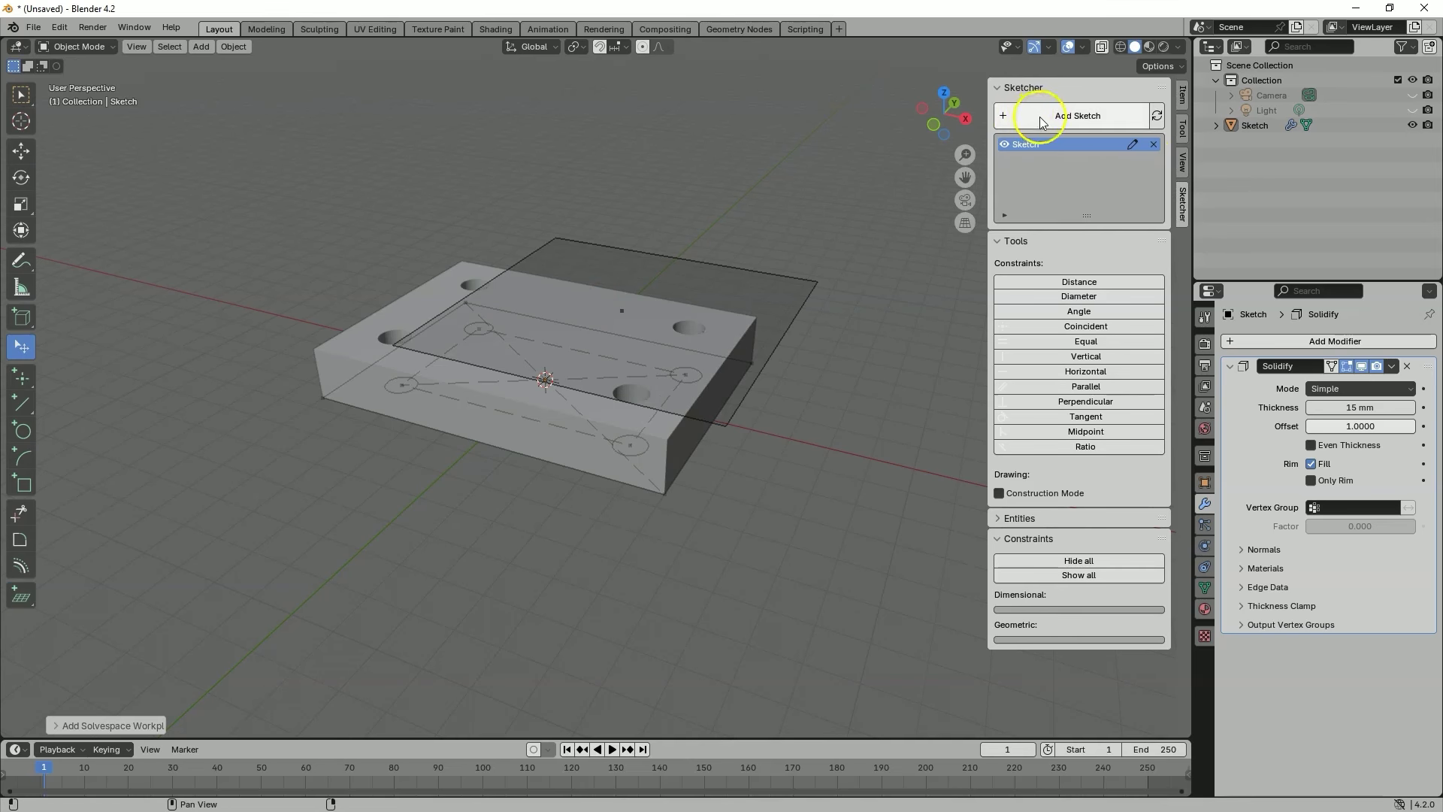
pyautogui.click(813, 283)
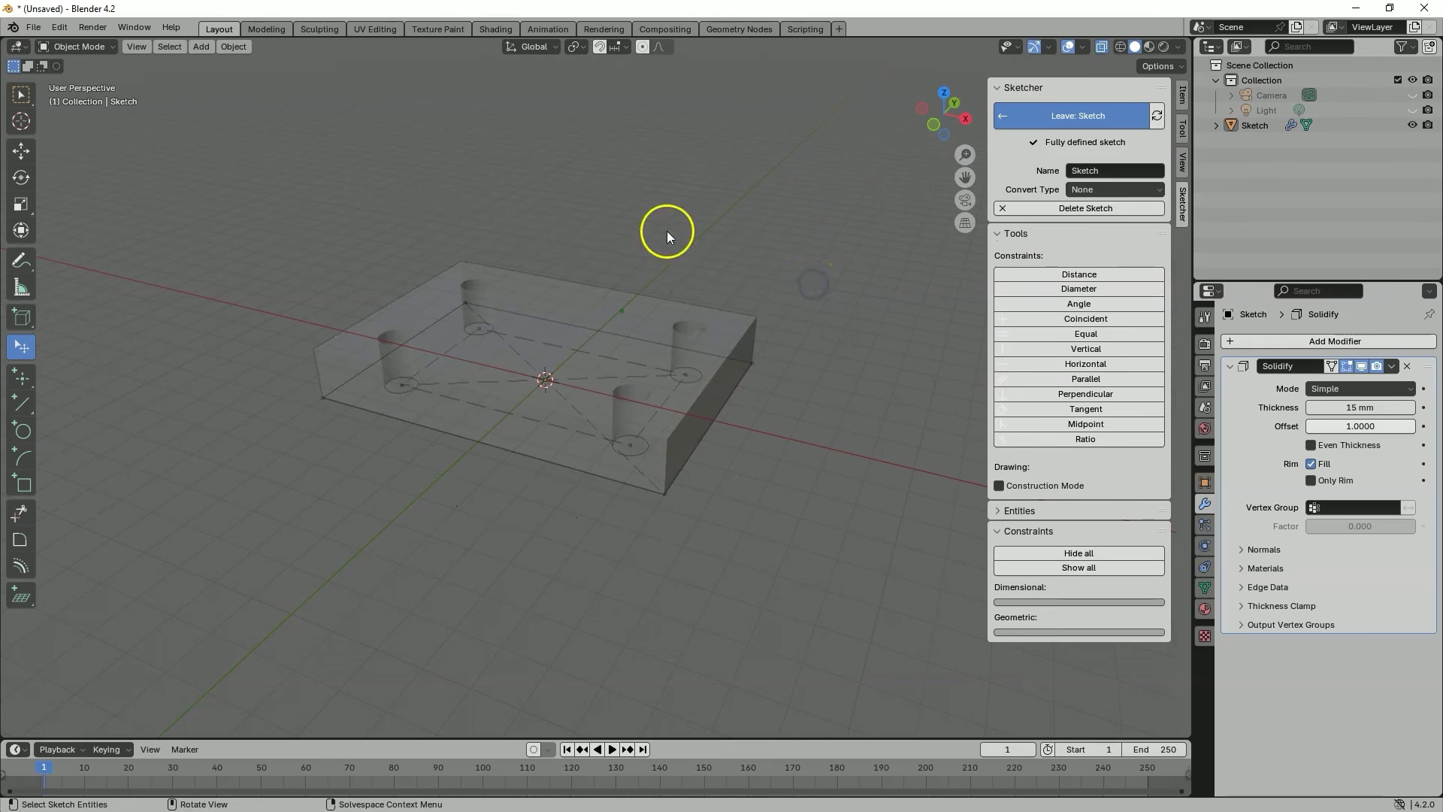
pyautogui.click(945, 91)
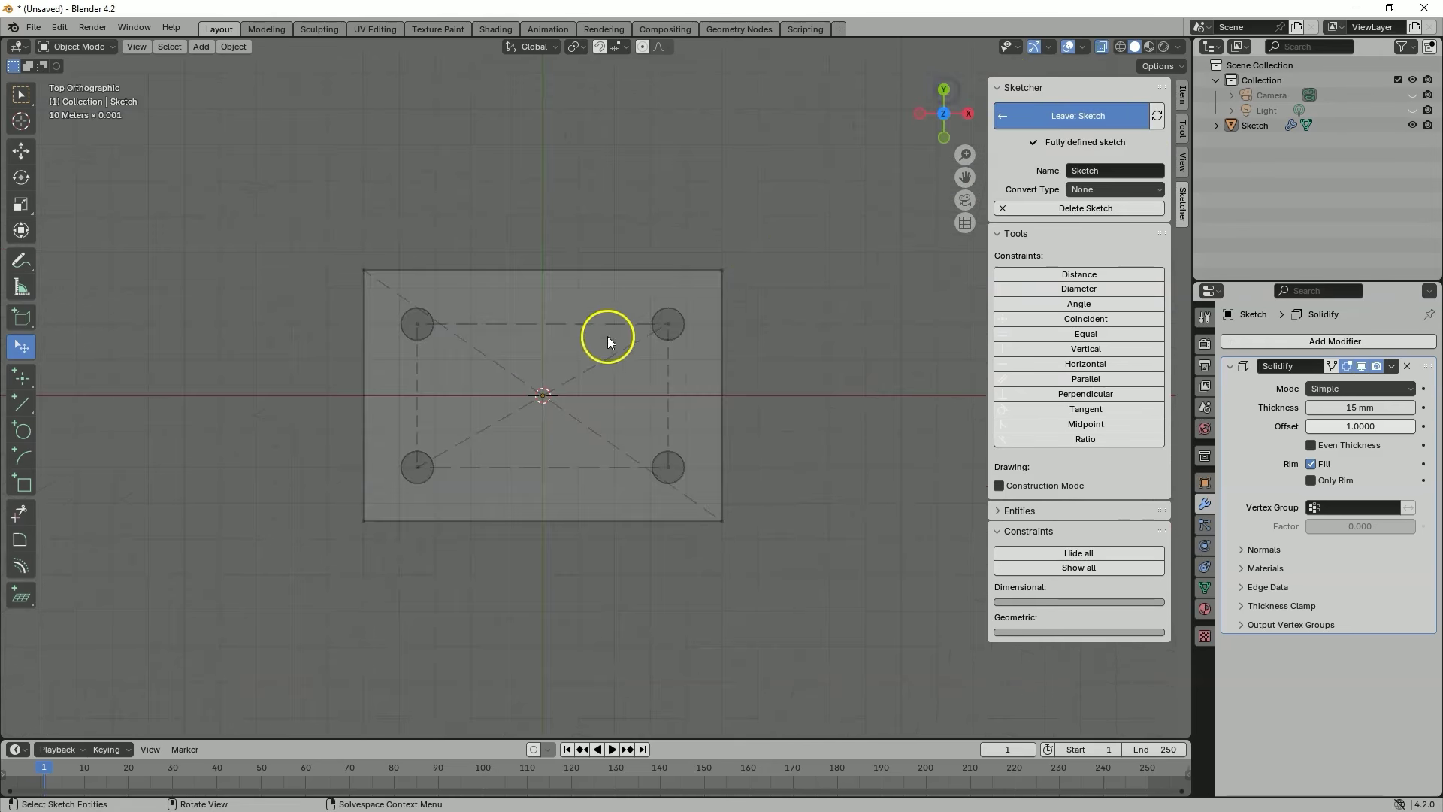
# - Leave the still-empty sketch after picking the circle tool, then select the second Sketch entry
pyautogui.click(25, 430)
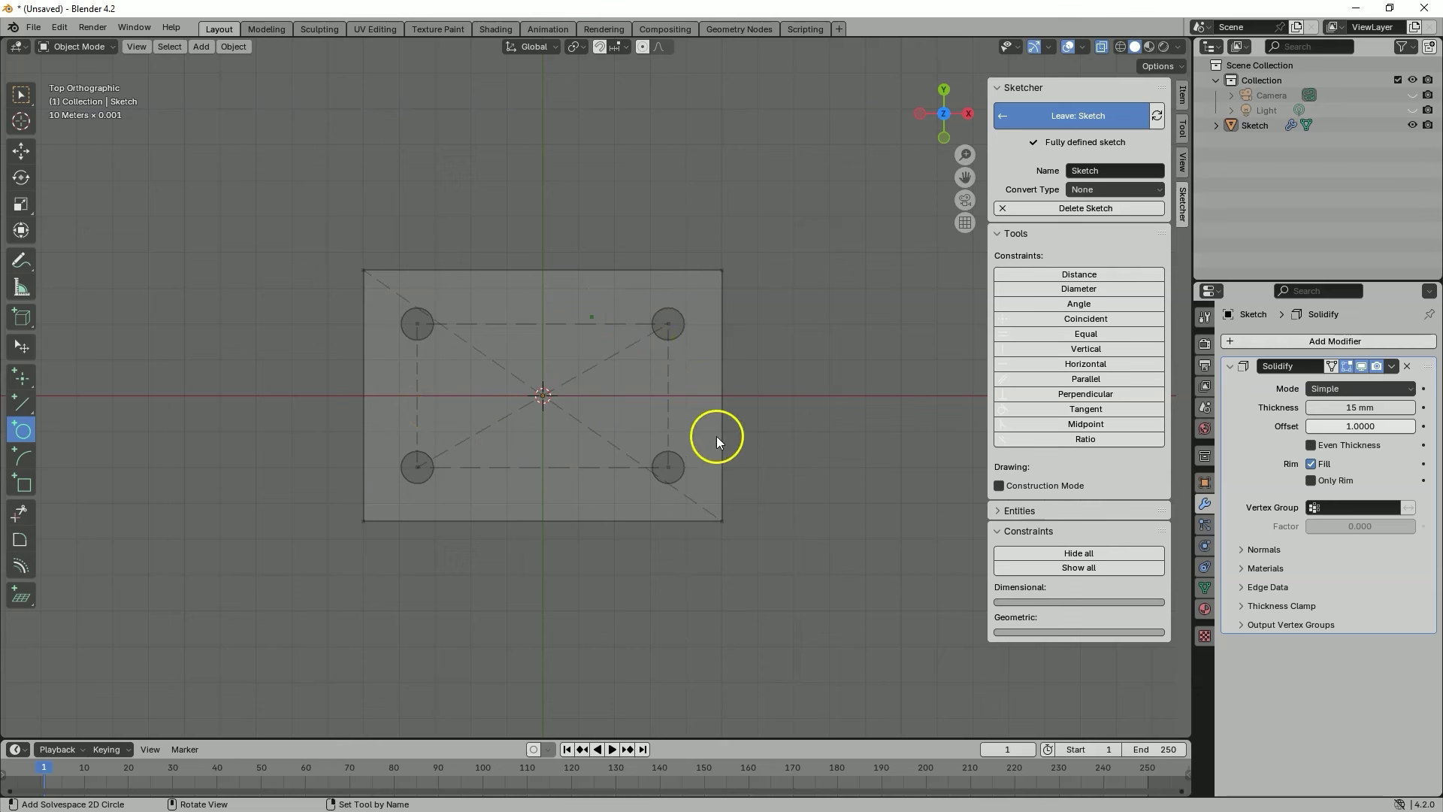
pyautogui.click(1004, 117)
pyautogui.moveTo(818, 436); pyautogui.dragTo(970, 451, button='middle')
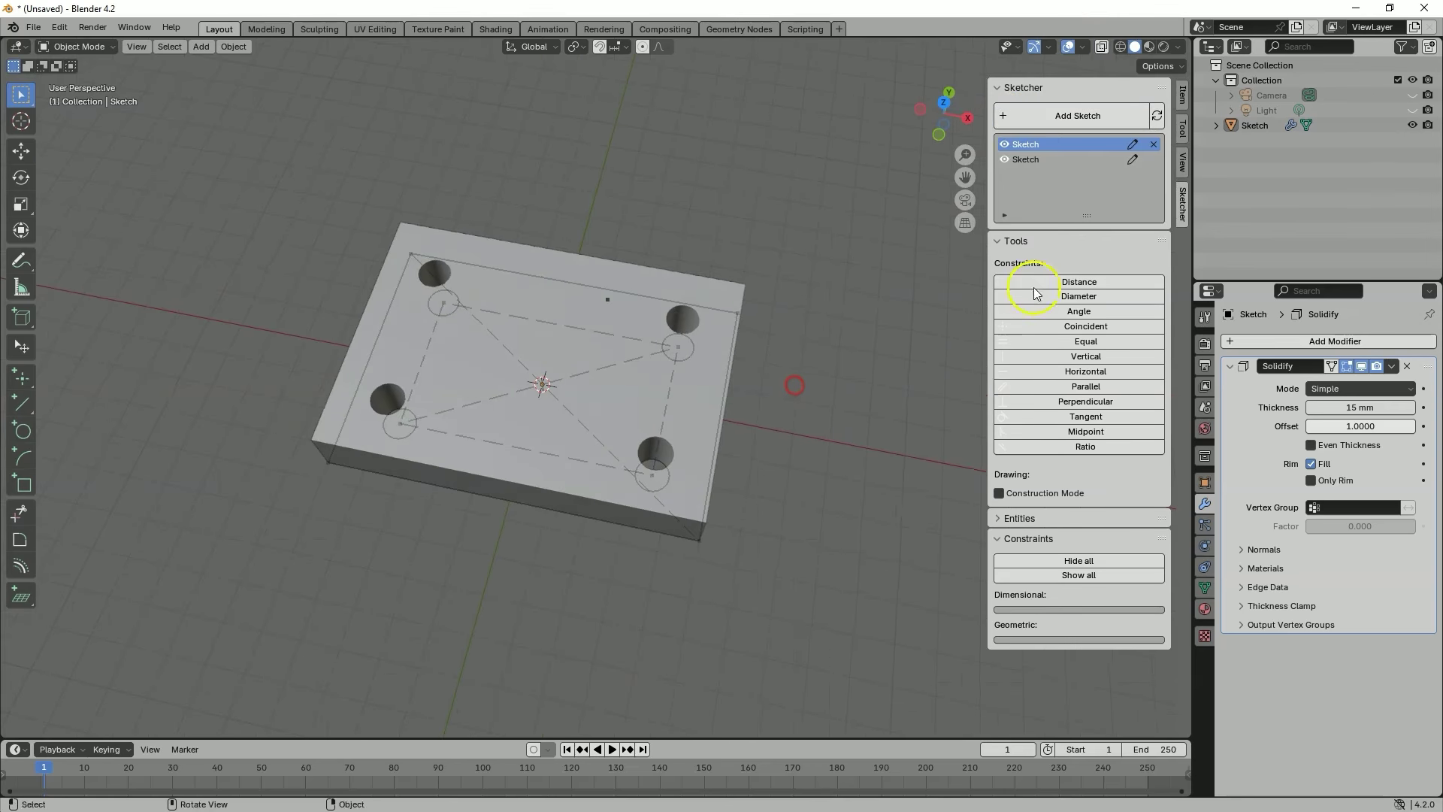
pyautogui.click(1025, 158)
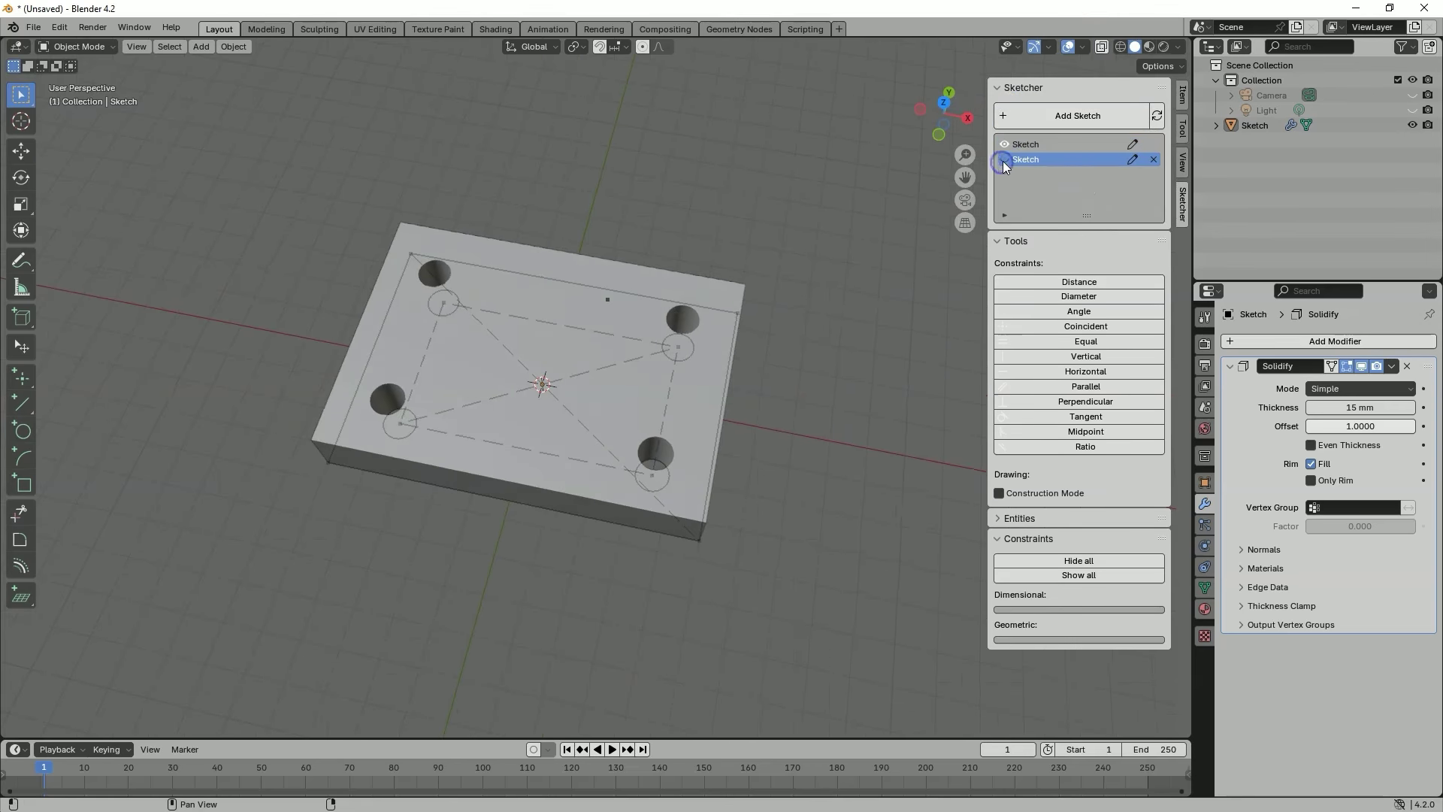
# - Delete the empty second sketch and set the plate's Solidify offset back to -1
pyautogui.click(1154, 160)
pyautogui.moveTo(553, 381); pyautogui.dragTo(551, 380, button='middle')
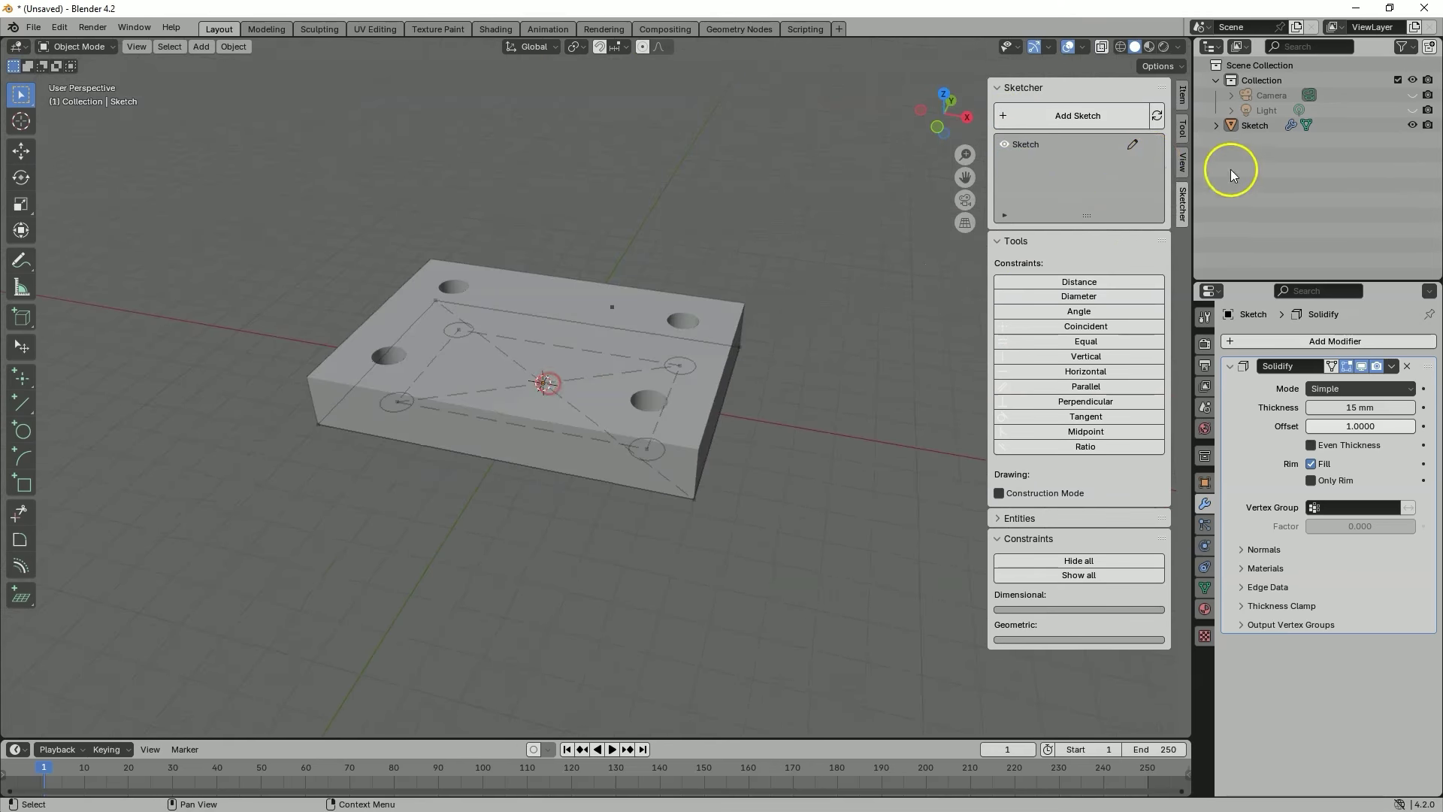
pyautogui.click(1233, 126)
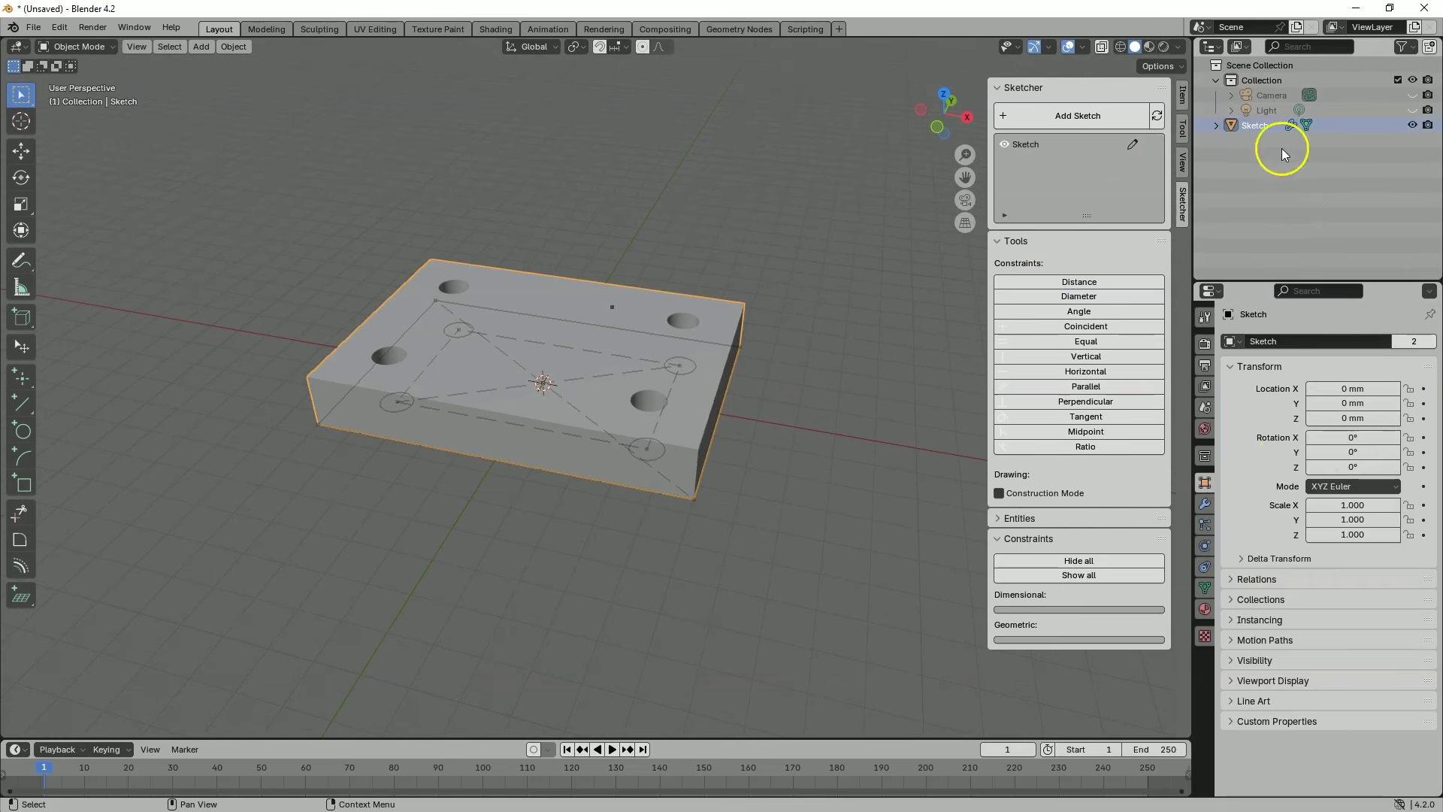
pyautogui.click(1205, 504)
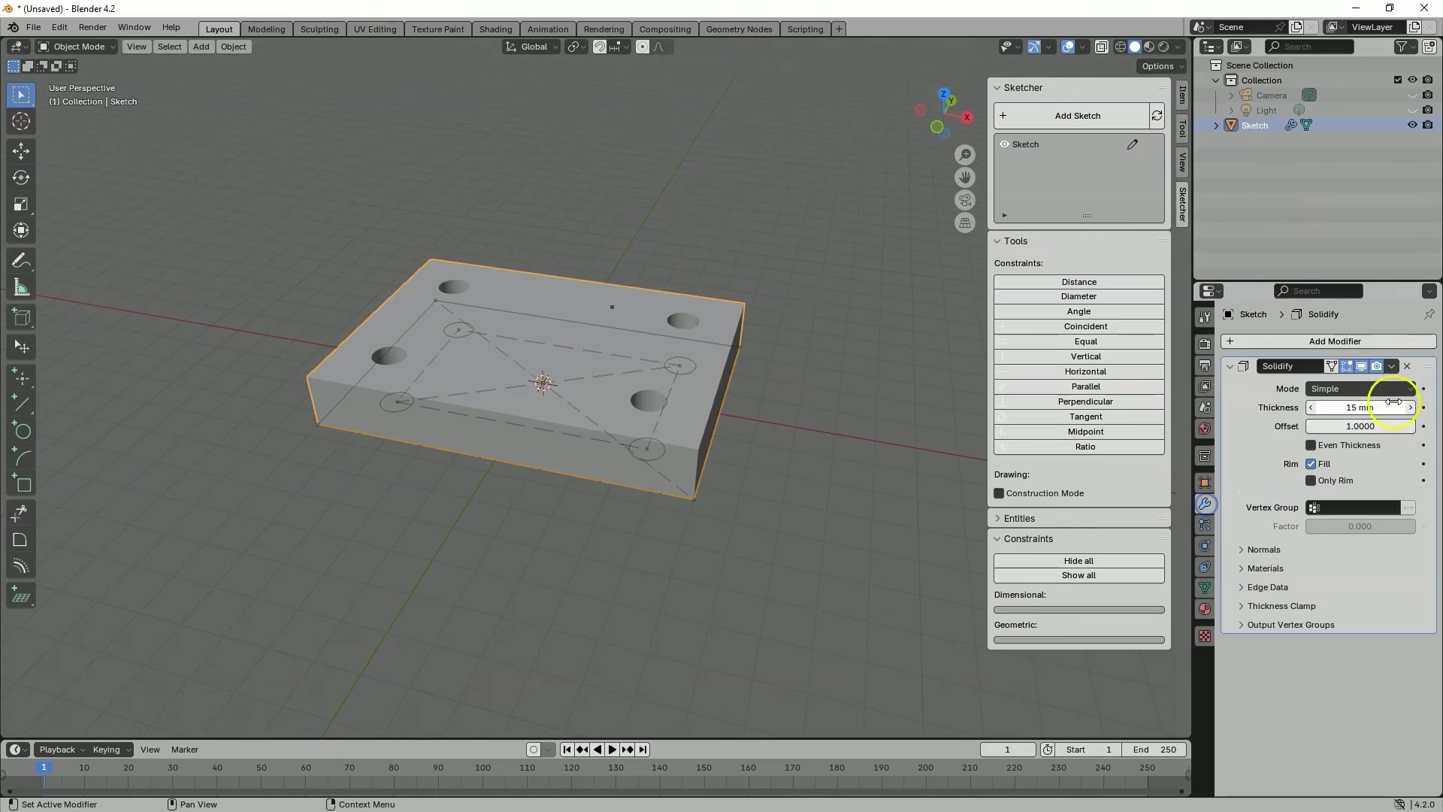
pyautogui.click(1363, 427)
pyautogui.write('-1')
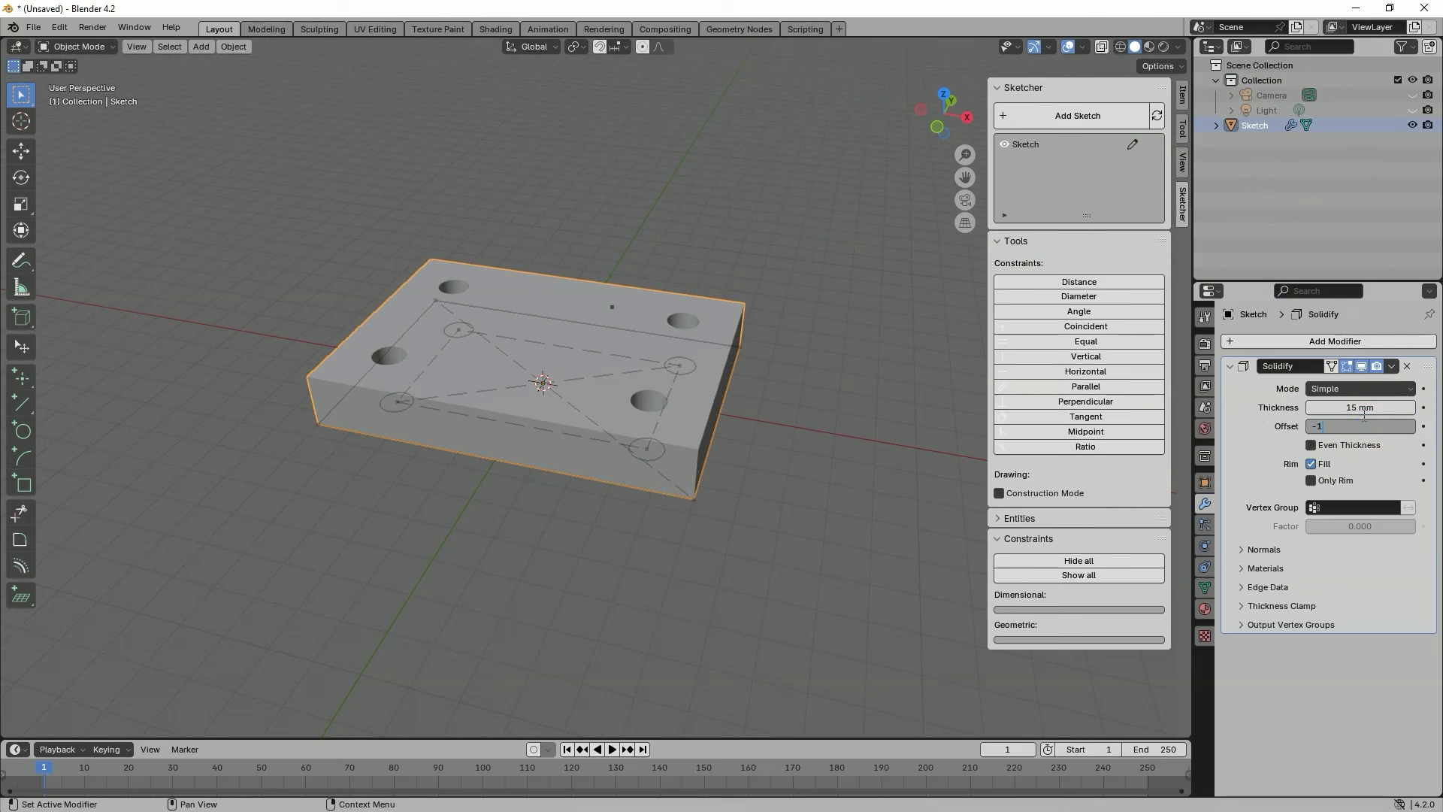
pyautogui.press('Return')
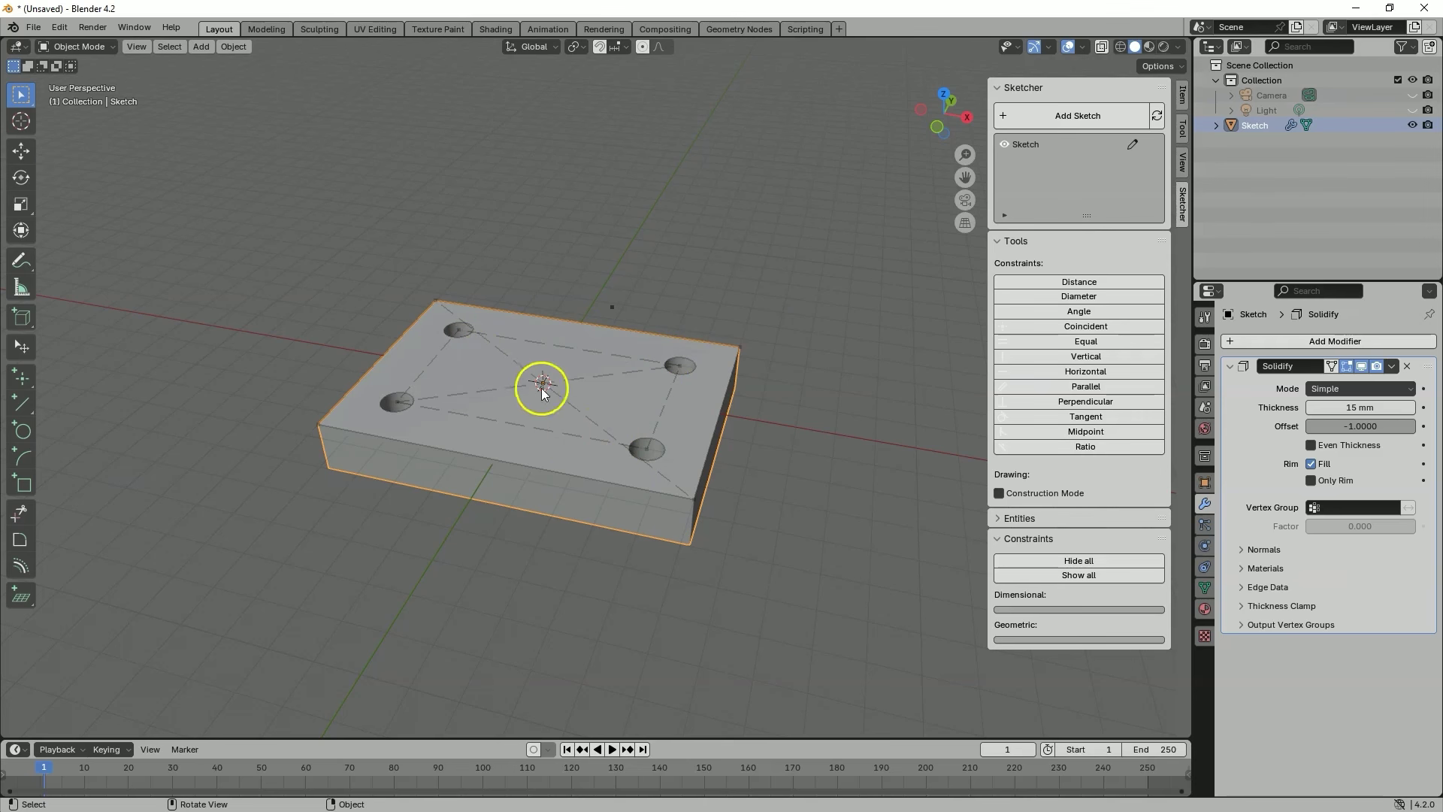
# - Start a new sketch on the horizontal workplane, viewed from directly above
pyautogui.click(1066, 116)
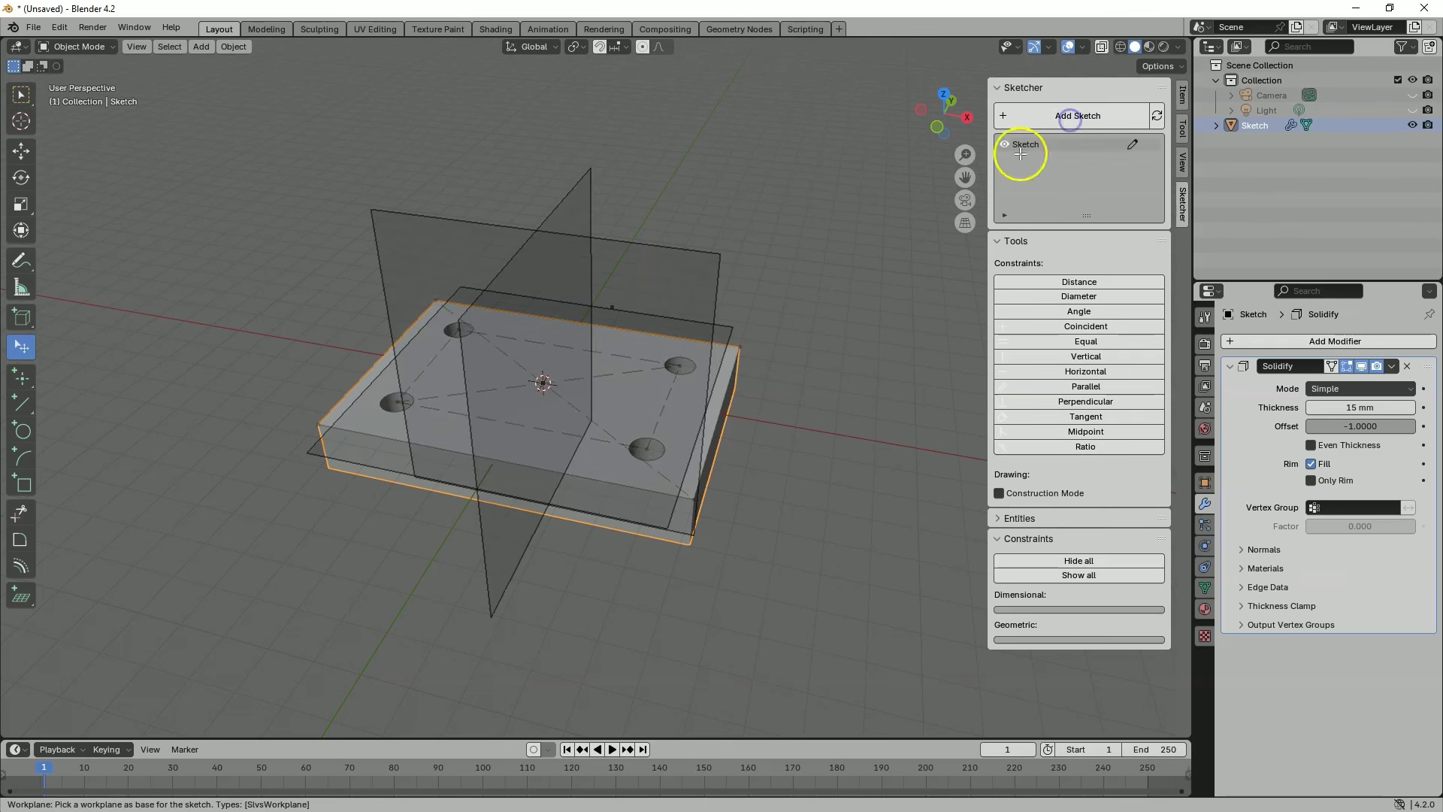
pyautogui.click(729, 330)
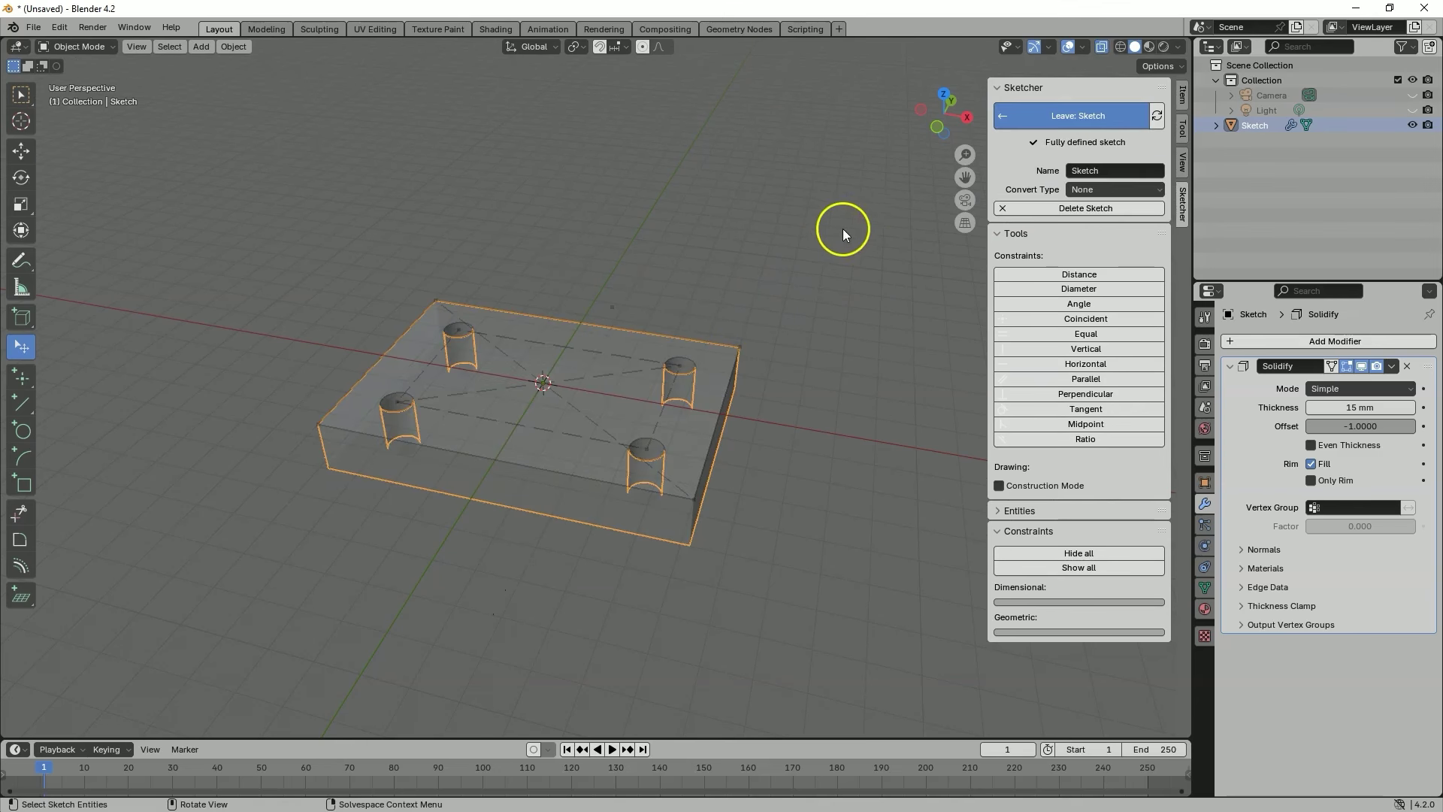
pyautogui.click(942, 96)
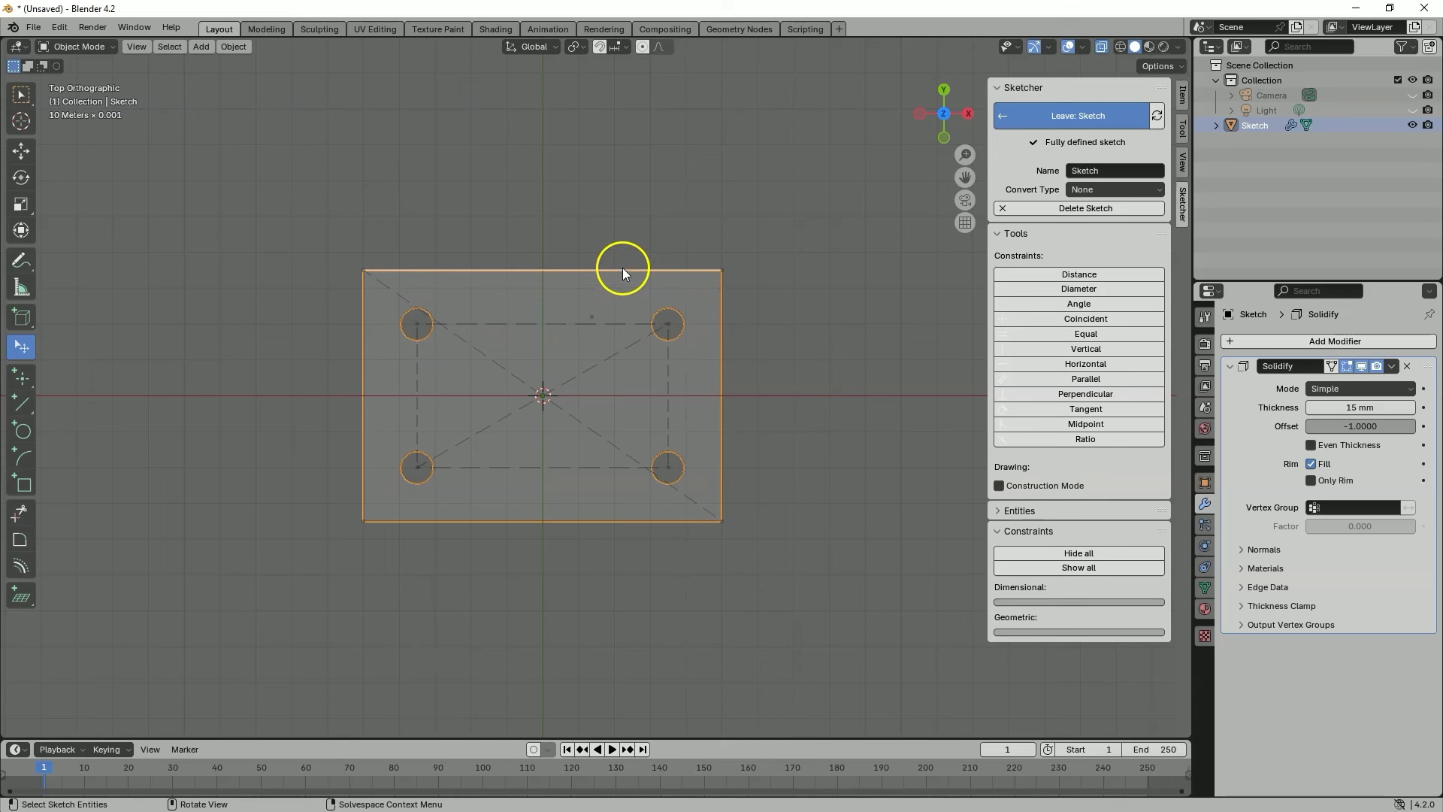
pyautogui.click(674, 295)
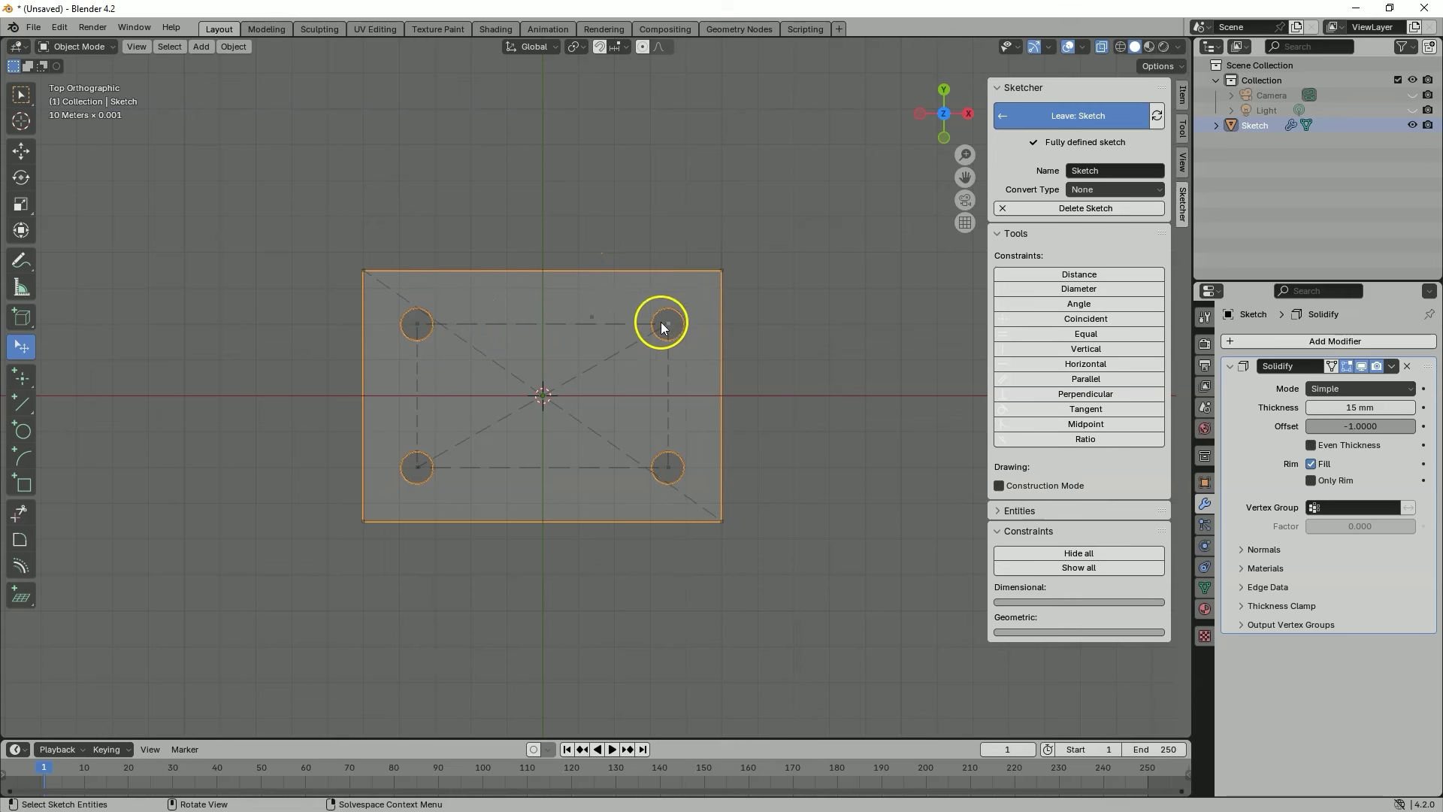
# - Draw four larger counterbore circles centred on the four hole centres
pyautogui.click(22, 430)
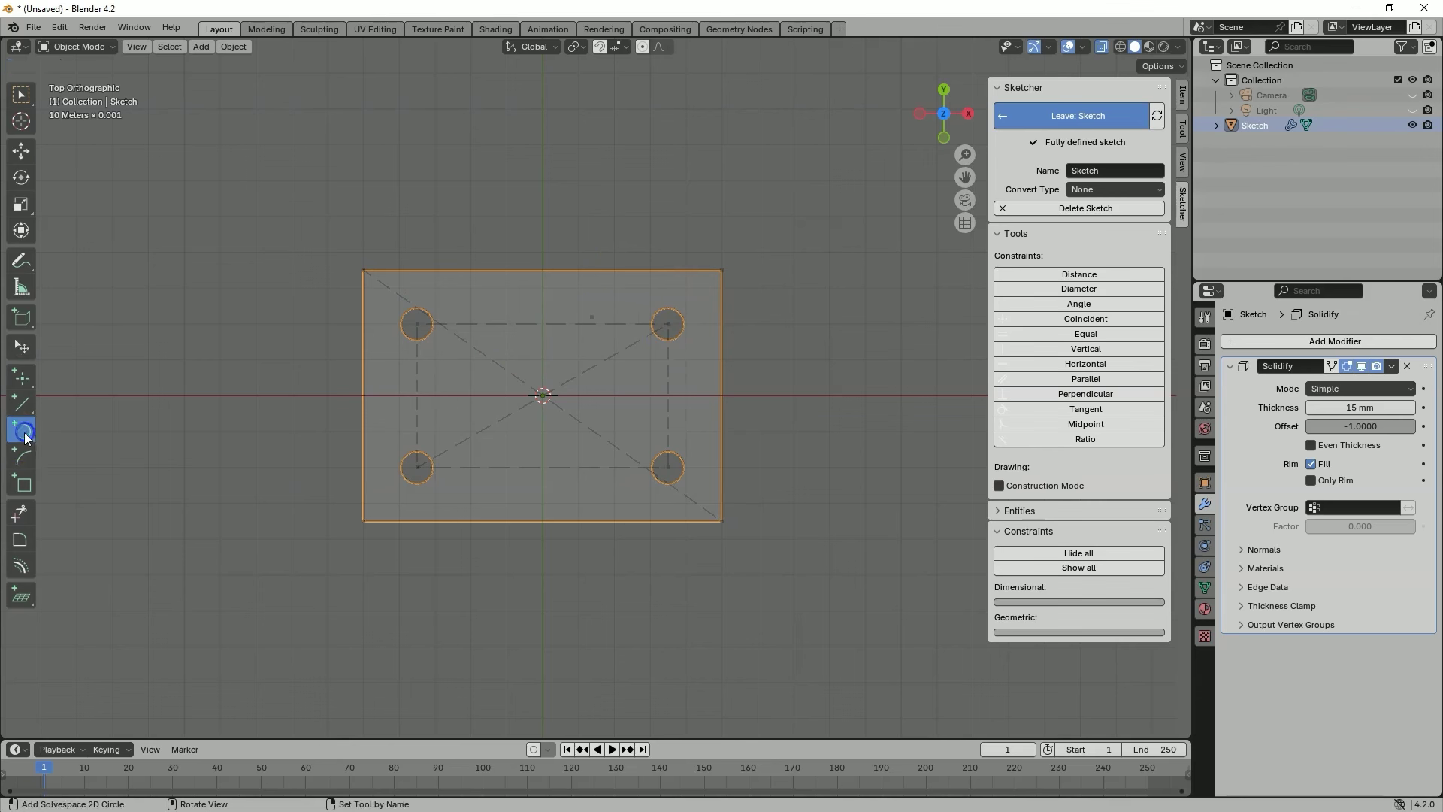
pyautogui.click(418, 325)
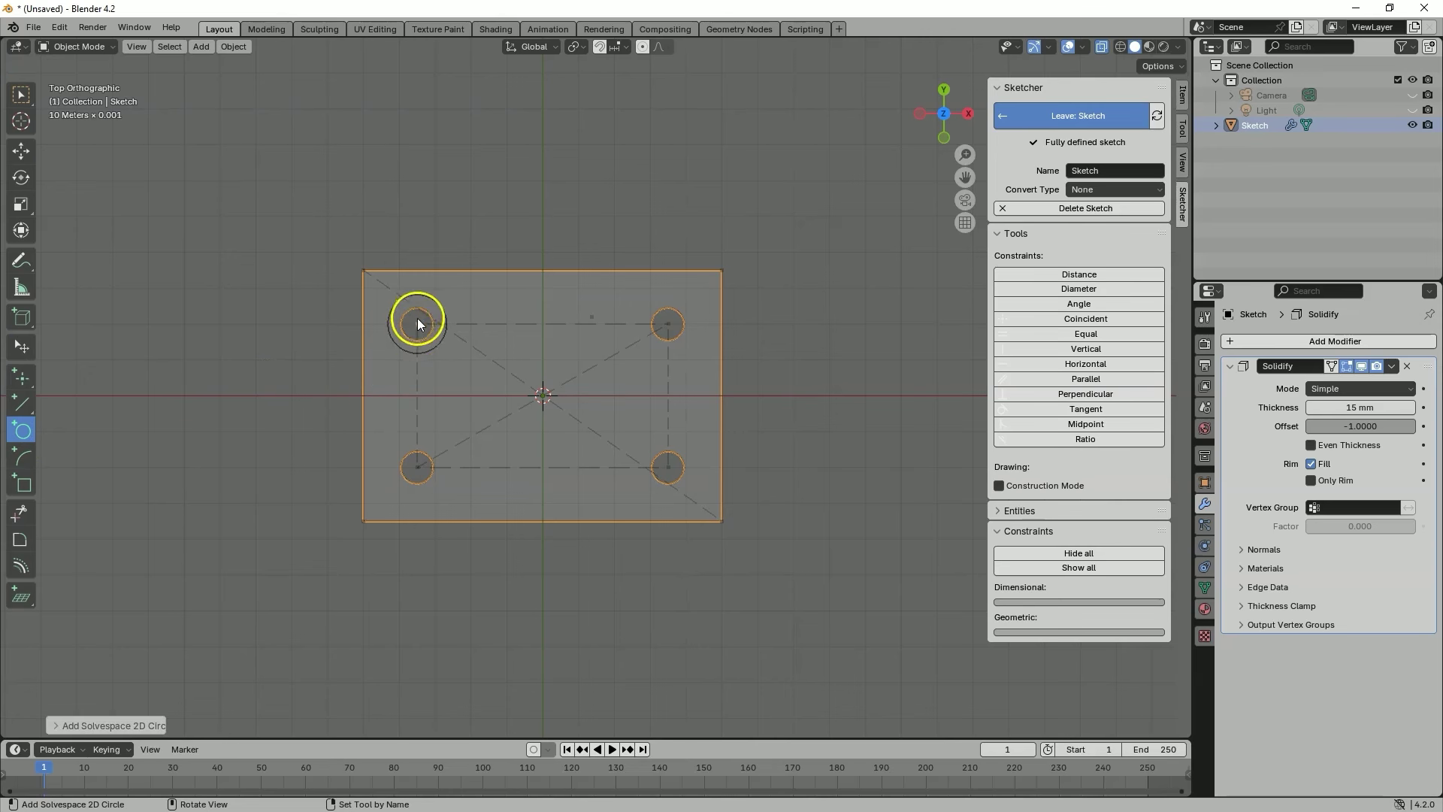
pyautogui.click(669, 323)
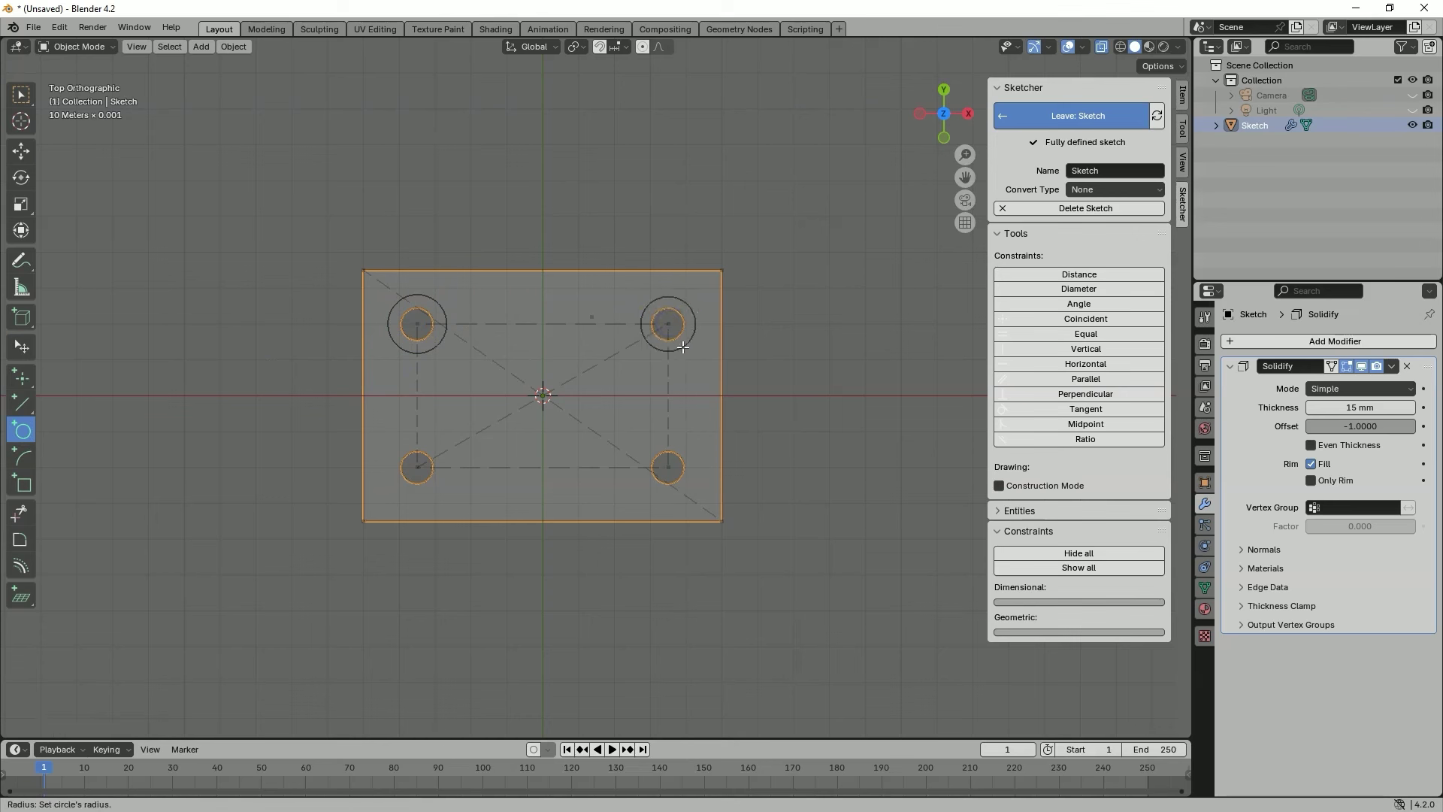
pyautogui.click(669, 297)
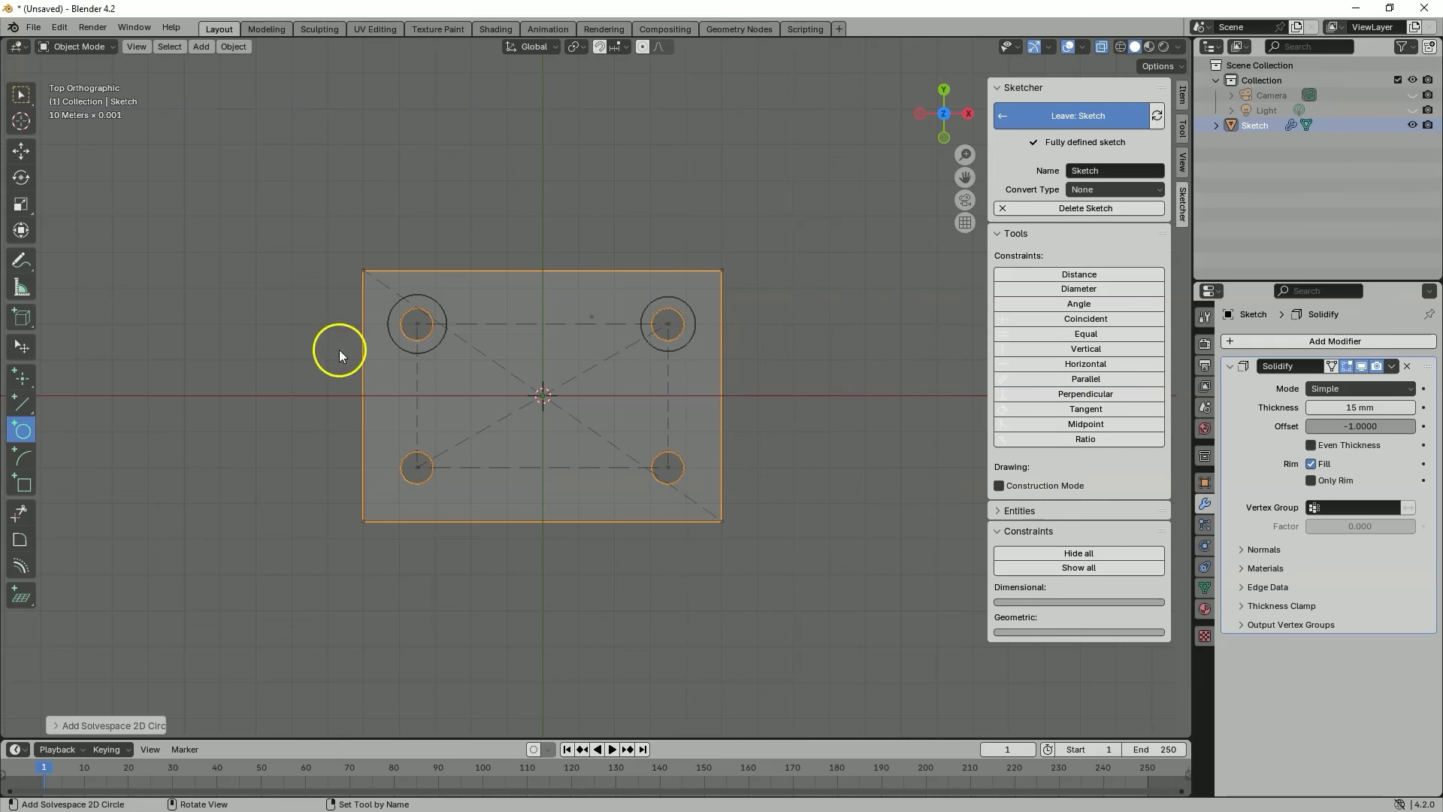
pyautogui.click(667, 467)
pyautogui.click(683, 491)
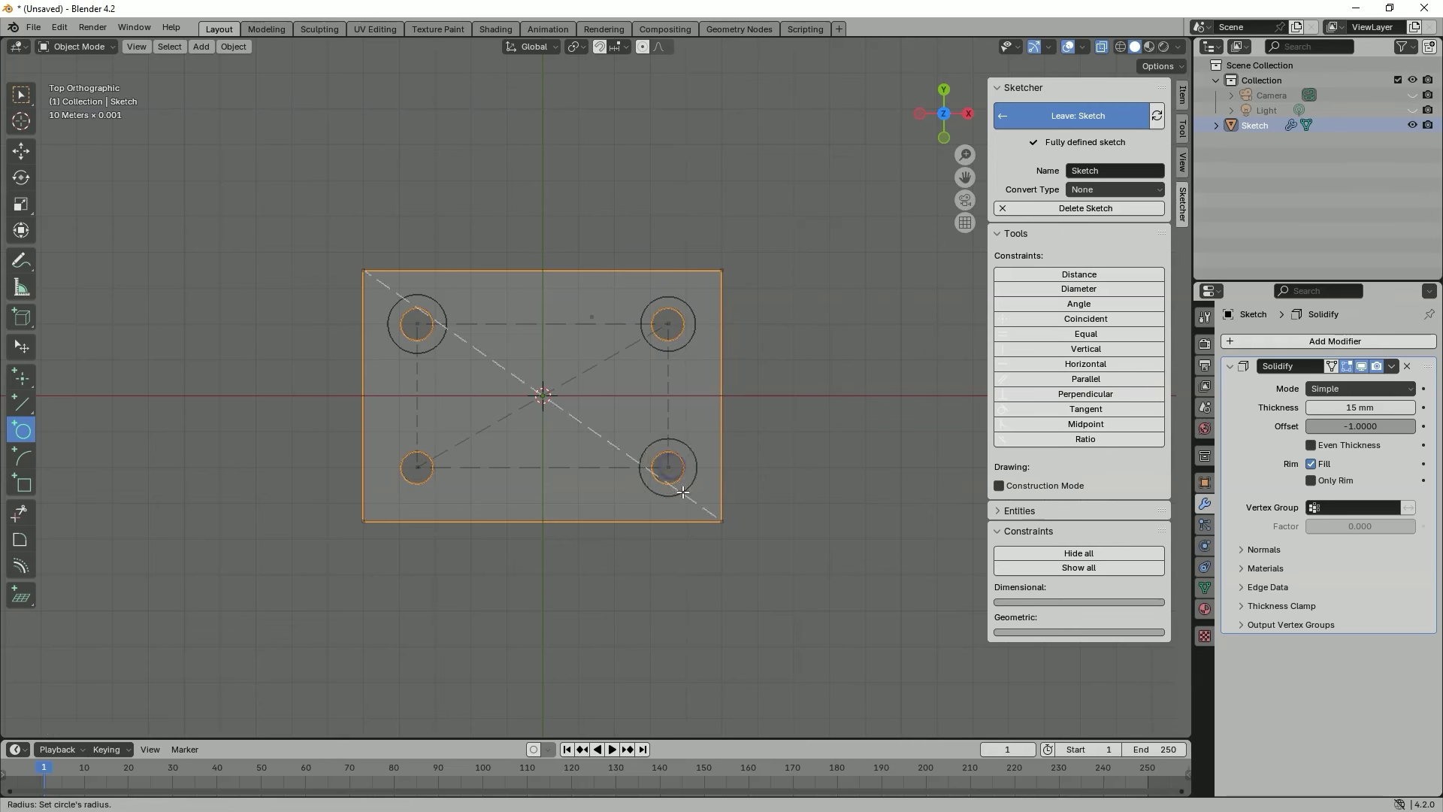
pyautogui.click(419, 467)
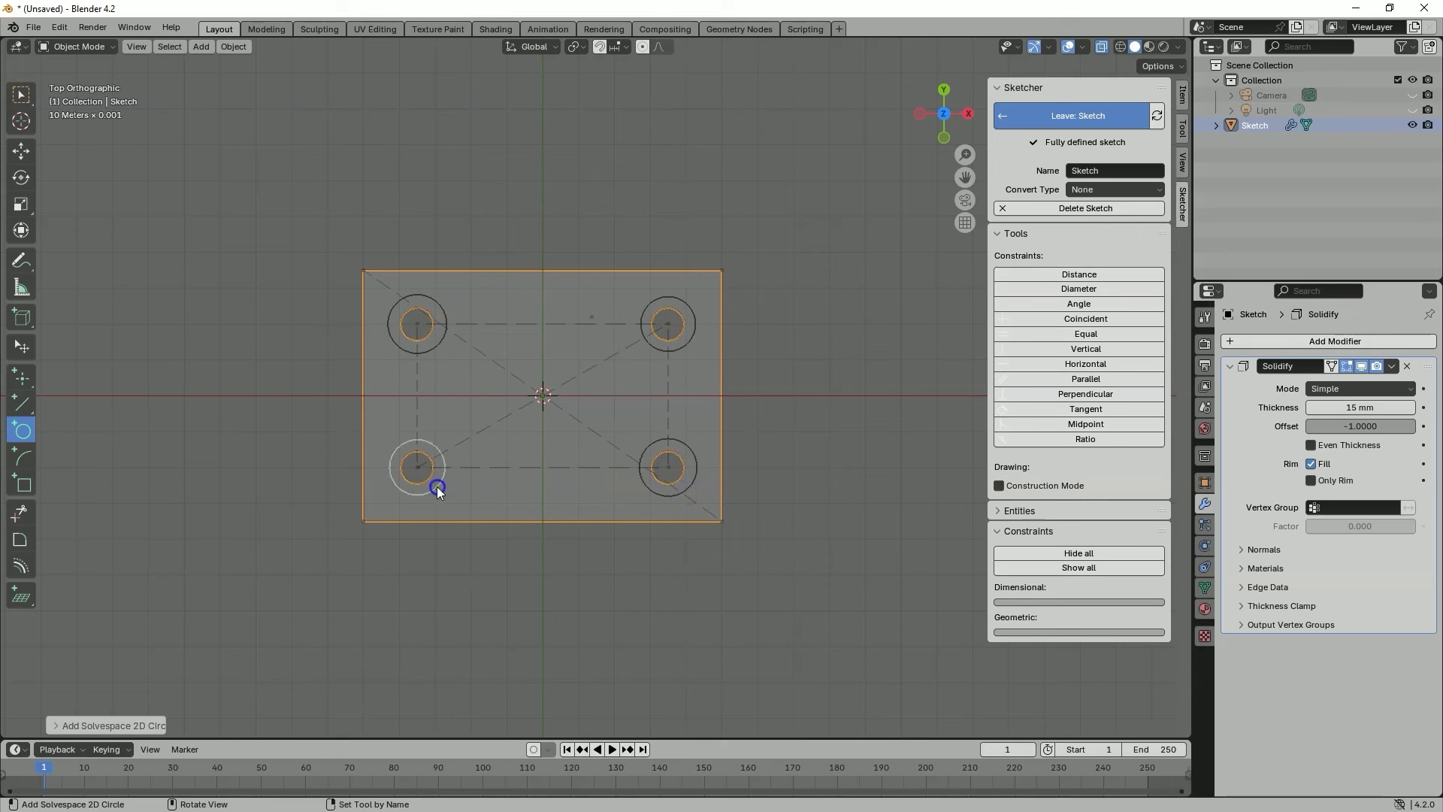
pyautogui.click(1068, 290)
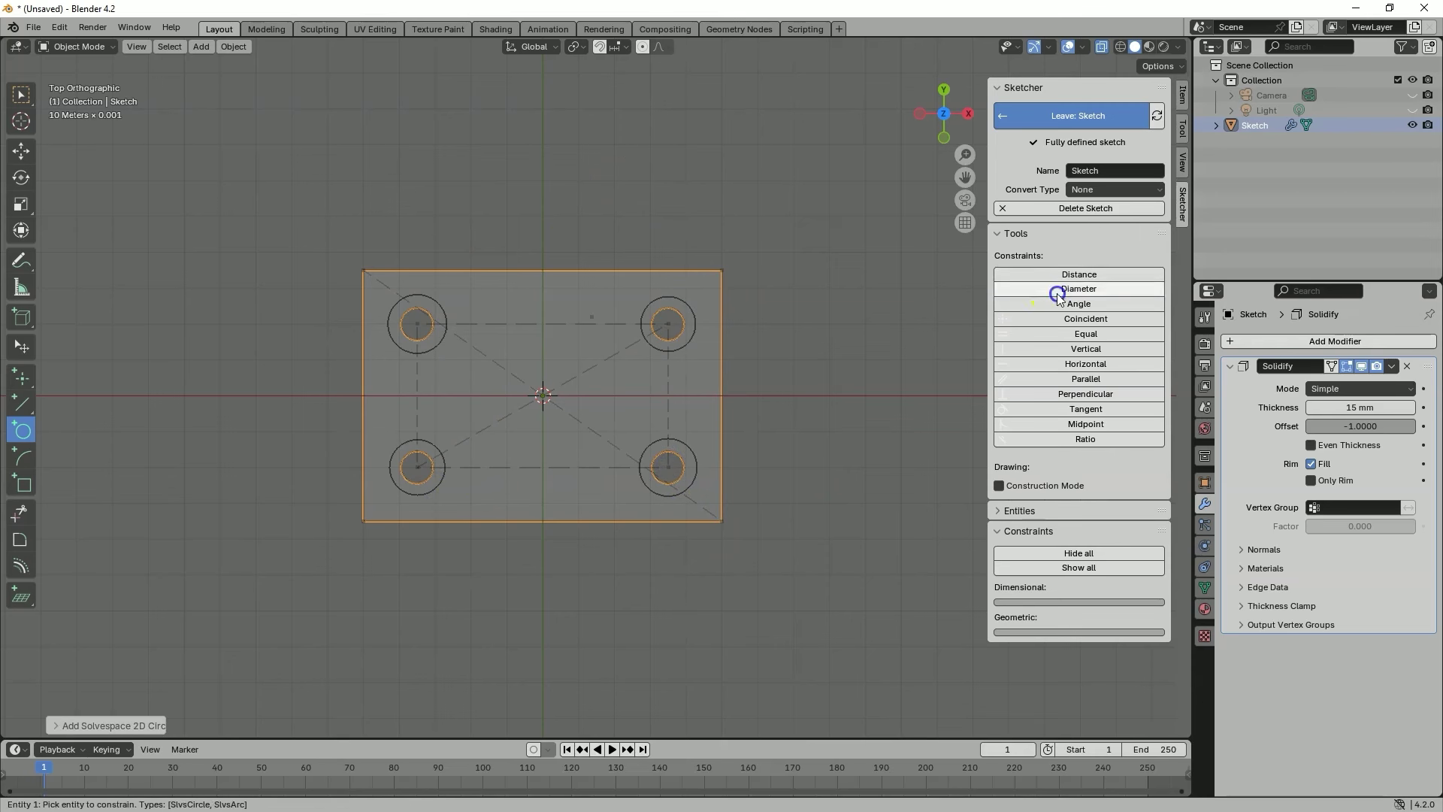
# - Constrain the top-left counterbore circle to a 15 mm diameter
pyautogui.click(436, 301)
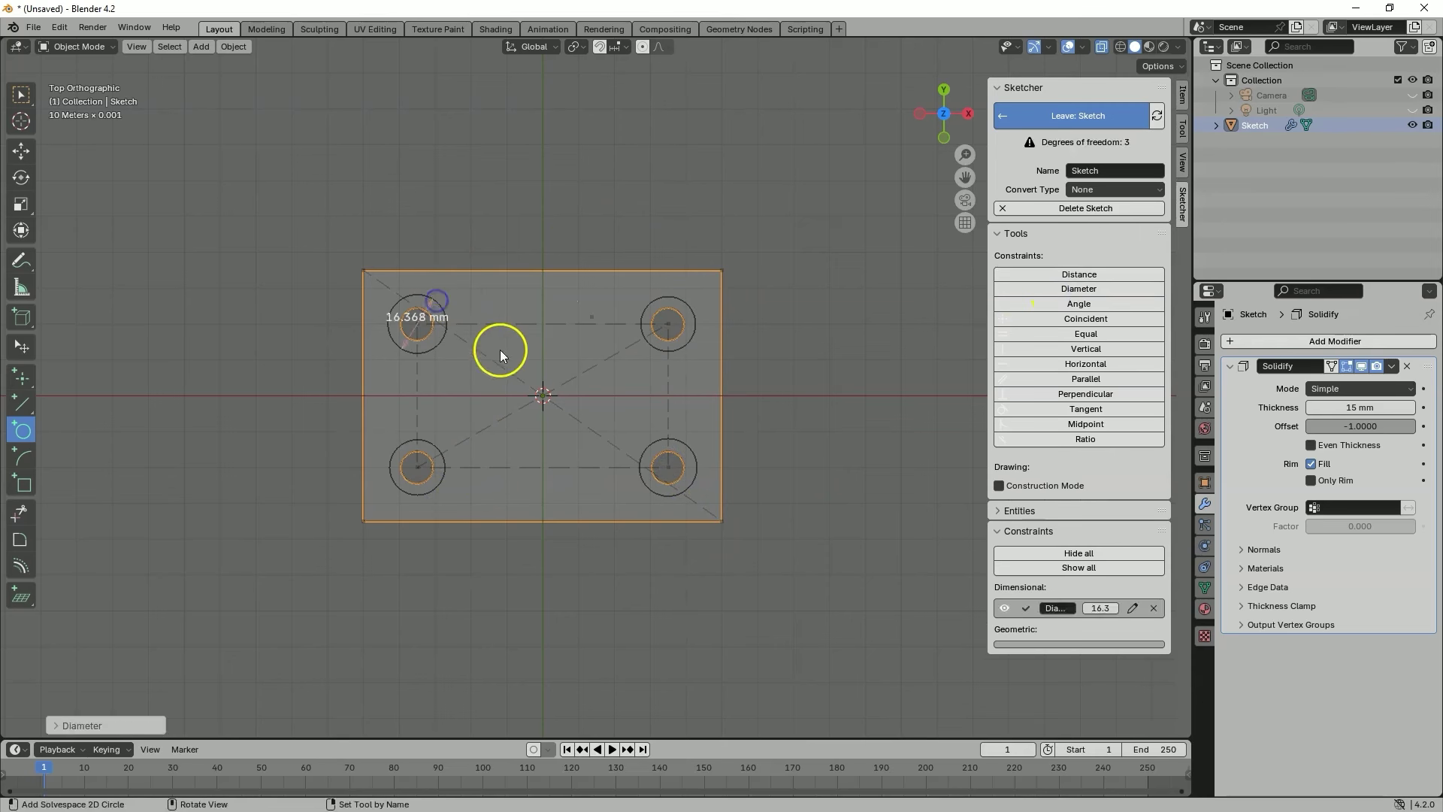
pyautogui.rightClick(406, 339)
pyautogui.click(406, 382)
pyautogui.write('15')
pyautogui.press('Return')
pyautogui.click(24, 432)
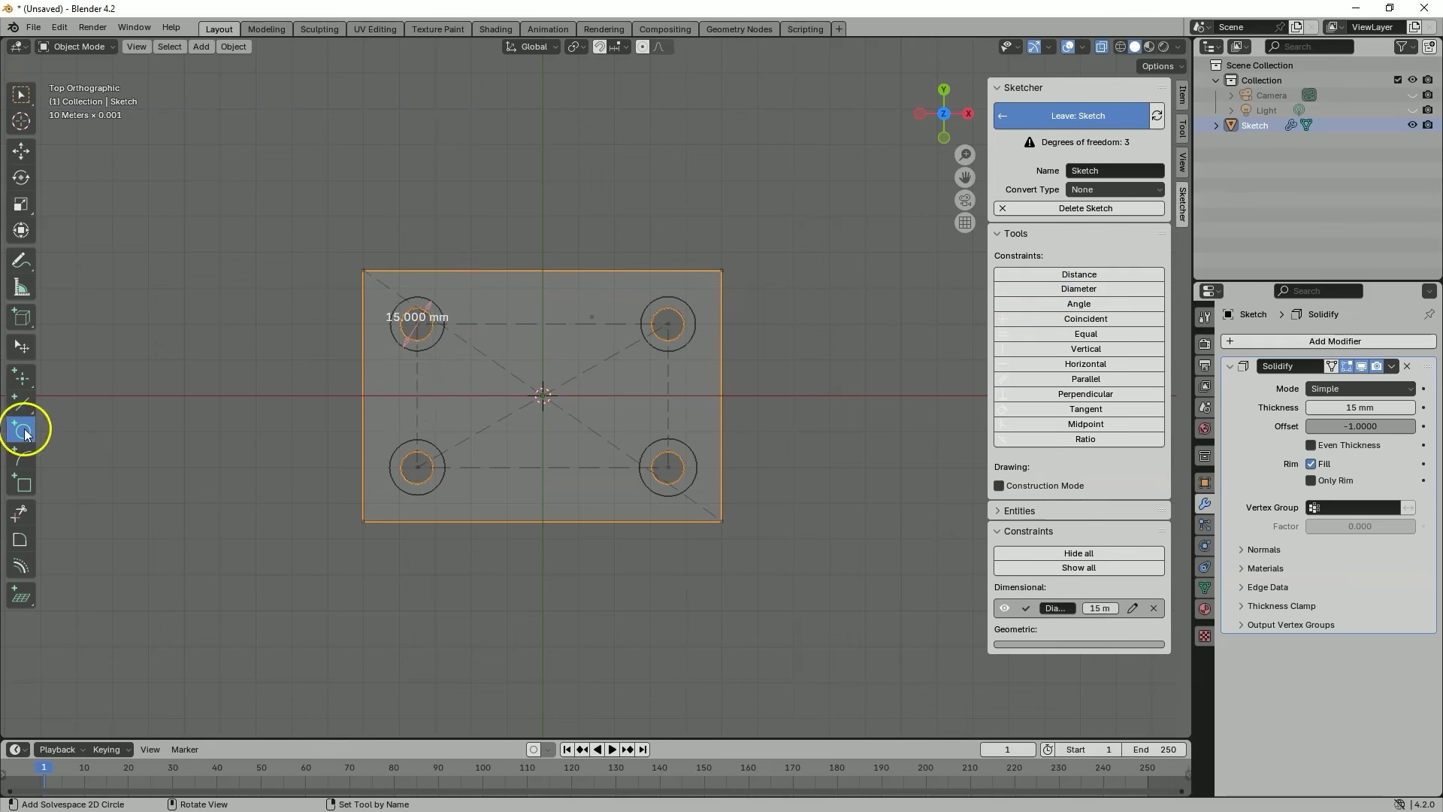
# - Chain Equal constraints across all four counterbore circles, then leave the sketch
pyautogui.click(1086, 334)
pyautogui.click(410, 313)
pyautogui.click(661, 313)
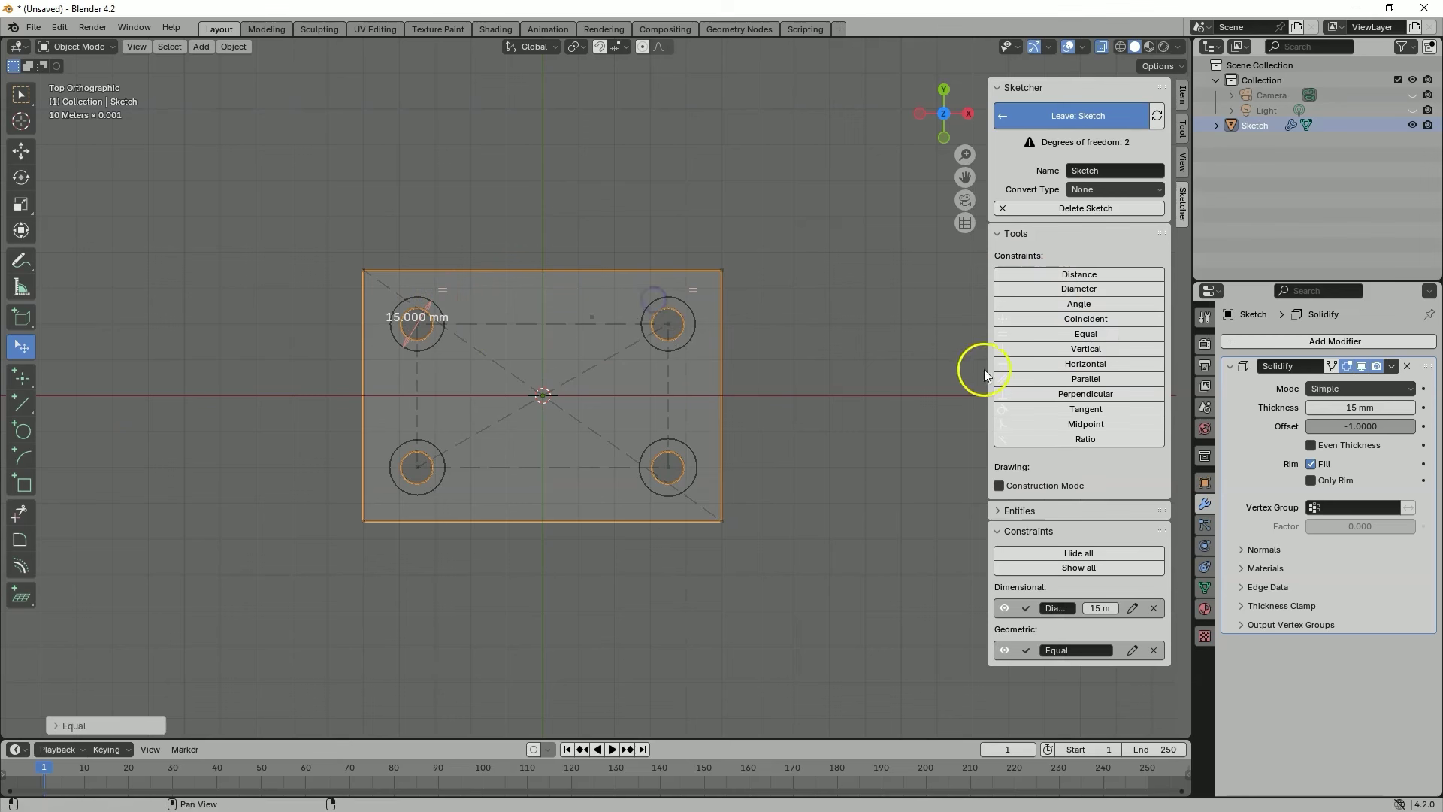
pyautogui.click(1091, 351)
pyautogui.click(687, 342)
pyautogui.click(690, 444)
pyautogui.click(1082, 335)
pyautogui.click(671, 464)
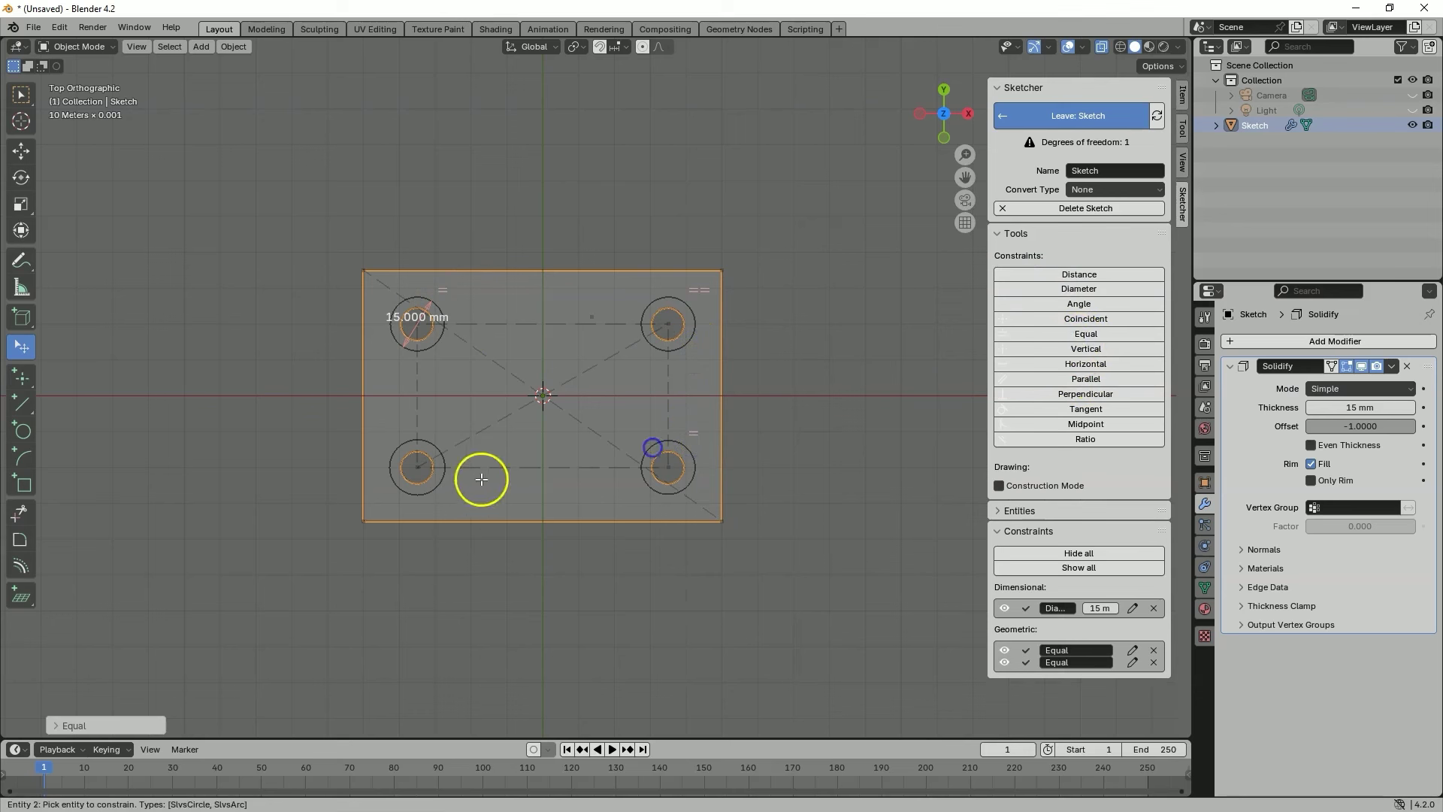
pyautogui.click(435, 491)
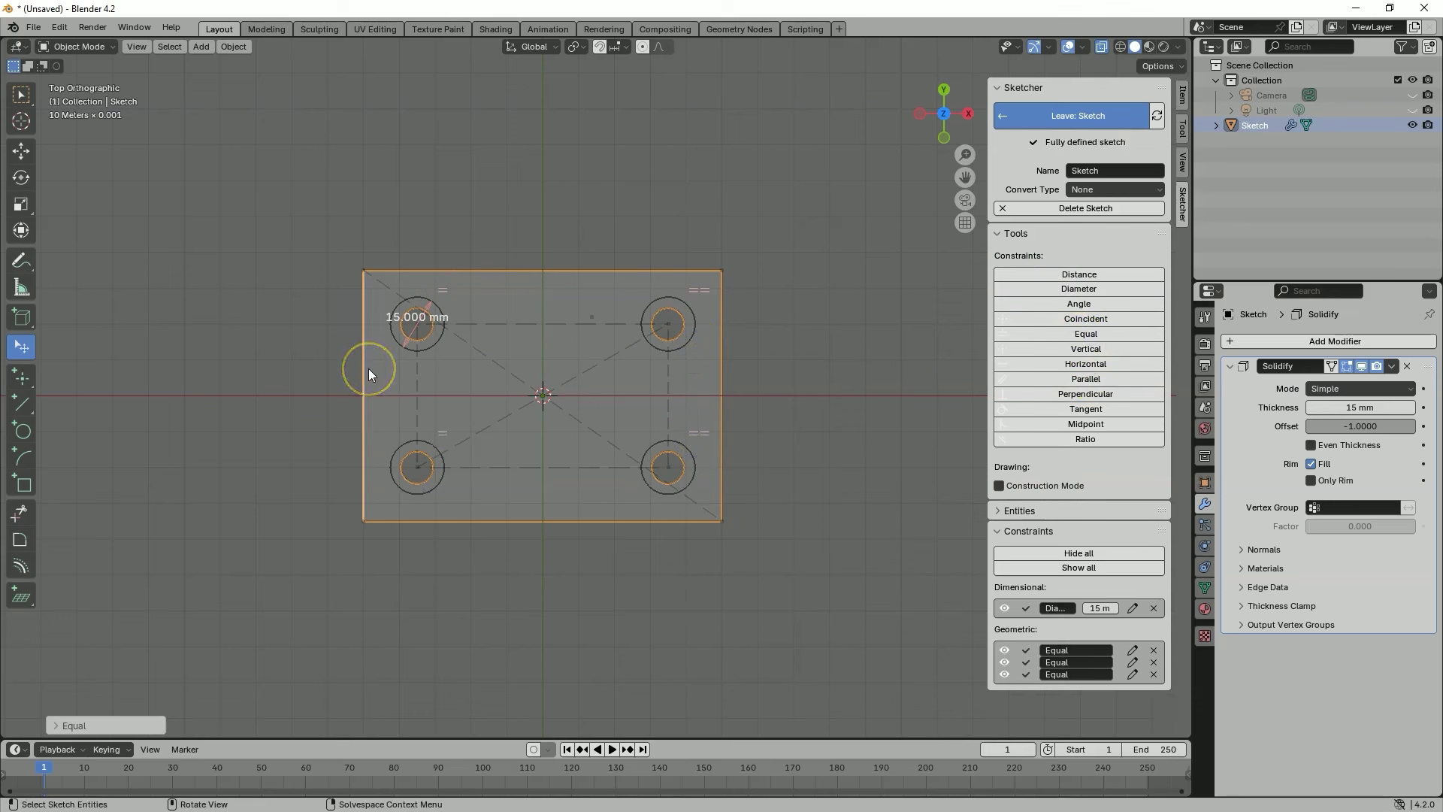
pyautogui.click(1078, 115)
pyautogui.click(1005, 158)
# - Orbit to a perspective view, toggle the base plate's visibility, and select Sketch.001
pyautogui.moveTo(583, 544)
pyautogui.mouseDown(button='middle')
pyautogui.moveTo(538, 481)
pyautogui.moveTo(857, 220)
pyautogui.mouseUp(button='middle')
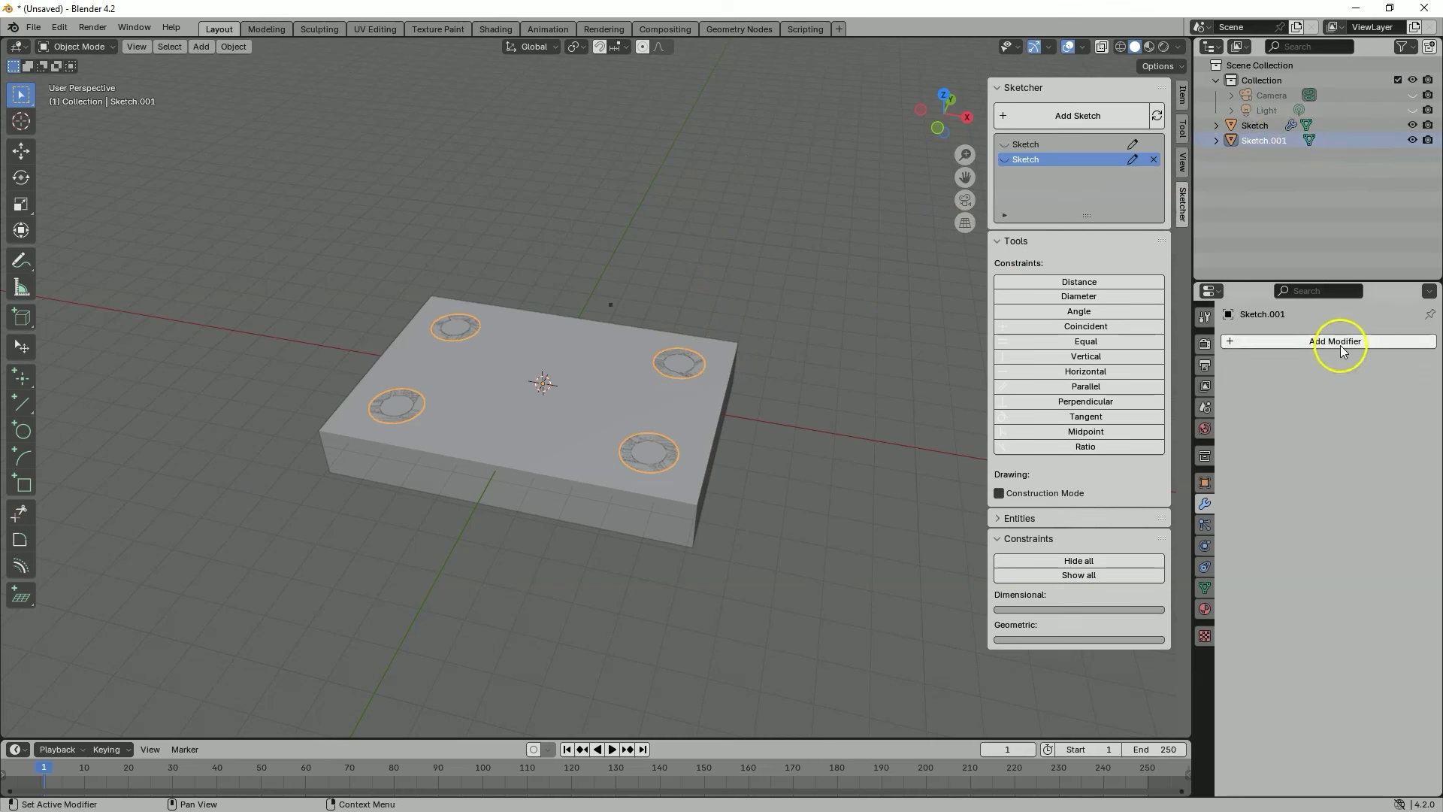
pyautogui.click(1413, 125)
pyautogui.moveTo(624, 353)
pyautogui.mouseDown(button='middle')
pyautogui.moveTo(629, 278)
pyautogui.moveTo(634, 354)
pyautogui.mouseUp(button='middle')
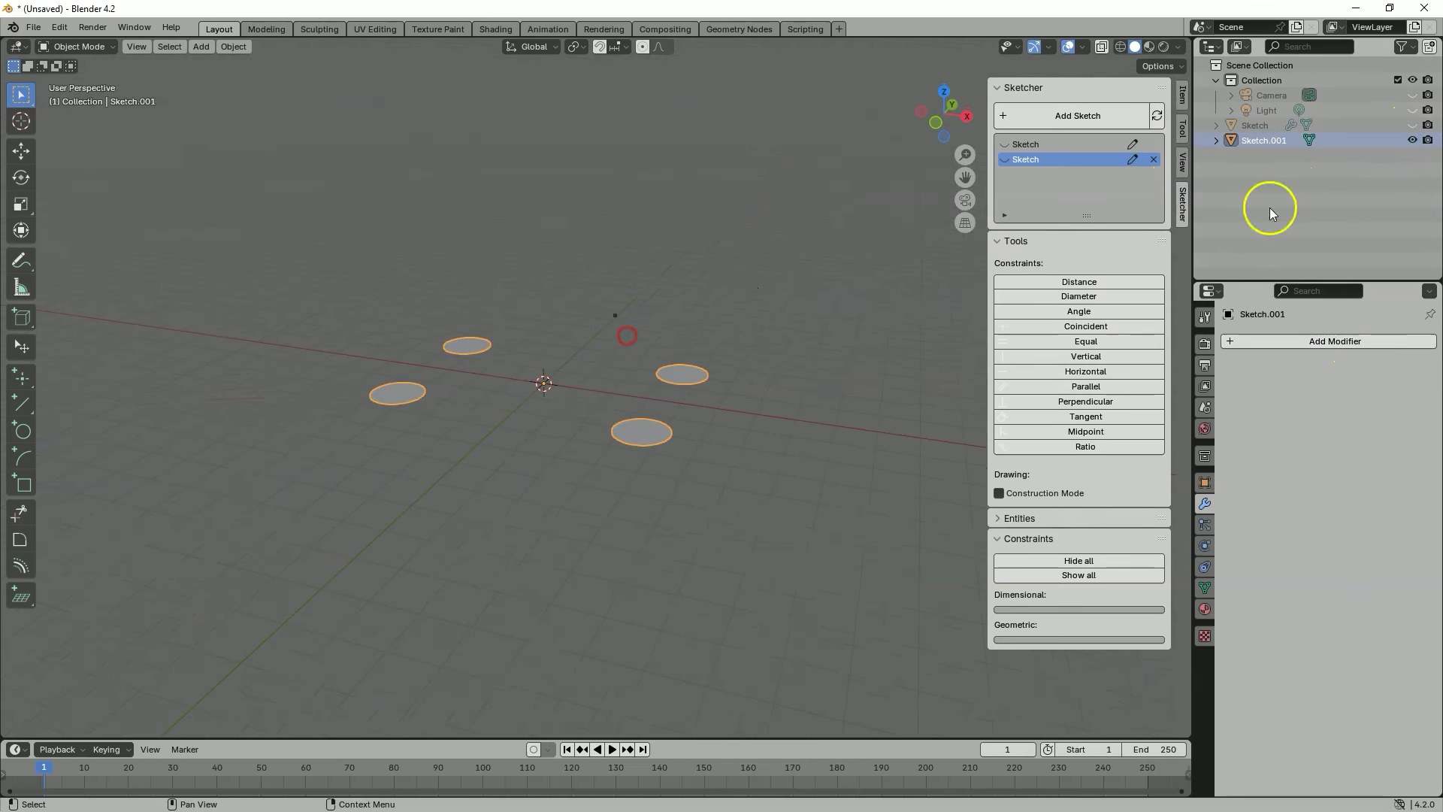
pyautogui.click(1412, 125)
pyautogui.click(1413, 125)
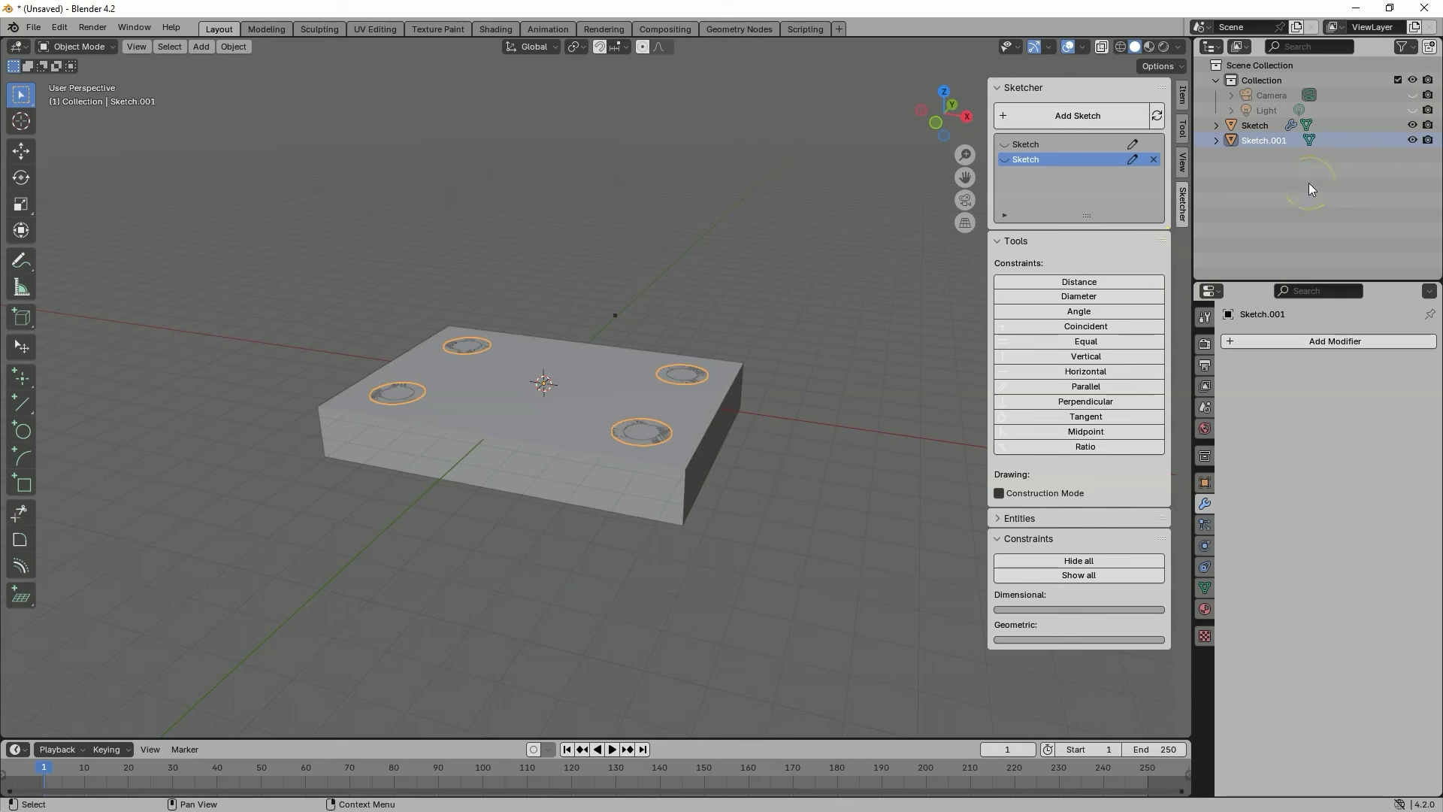
pyautogui.click(1261, 142)
# - Add a Solidify modifier with 9 mm thickness to Sketch.001
pyautogui.click(1274, 343)
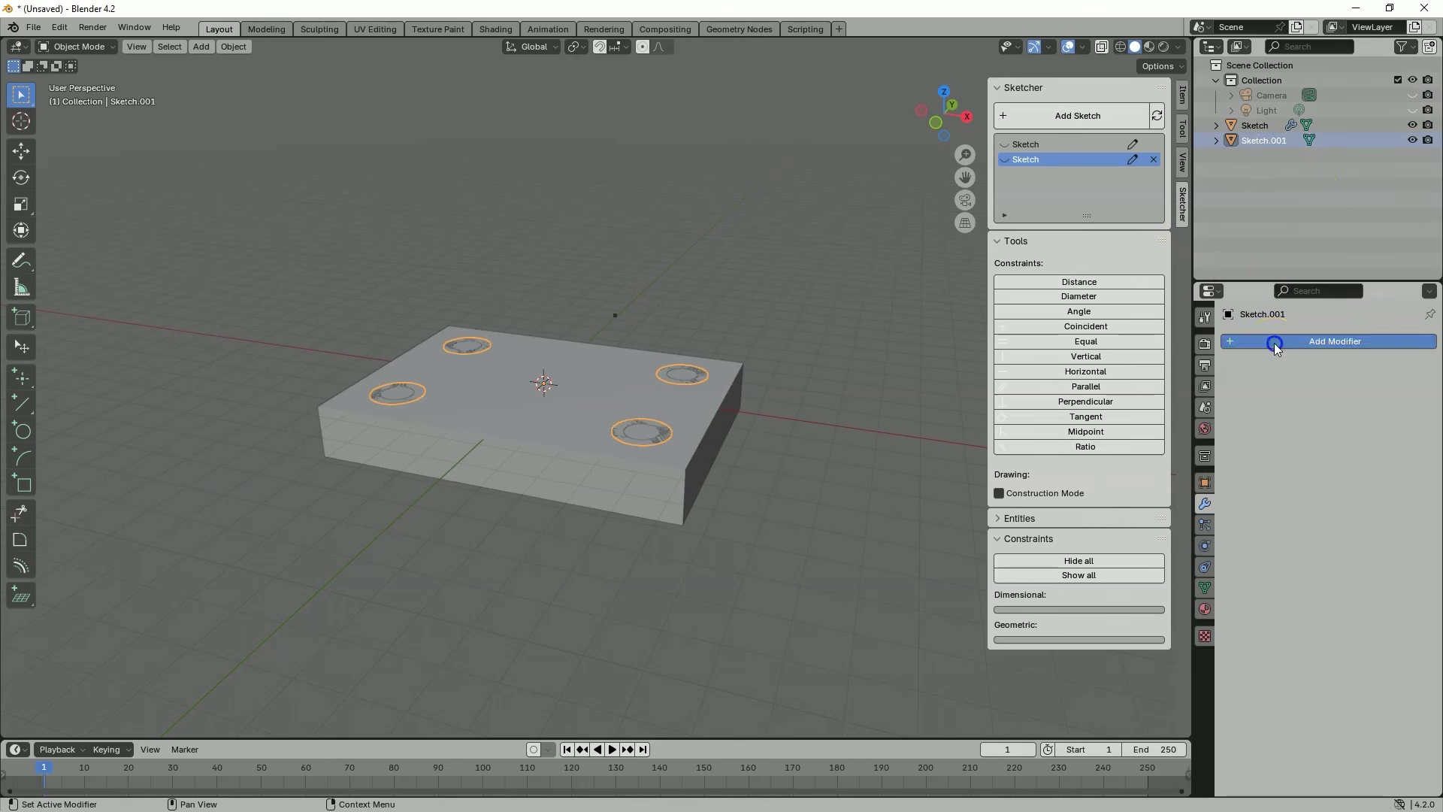
pyautogui.click(1339, 523)
pyautogui.click(1350, 406)
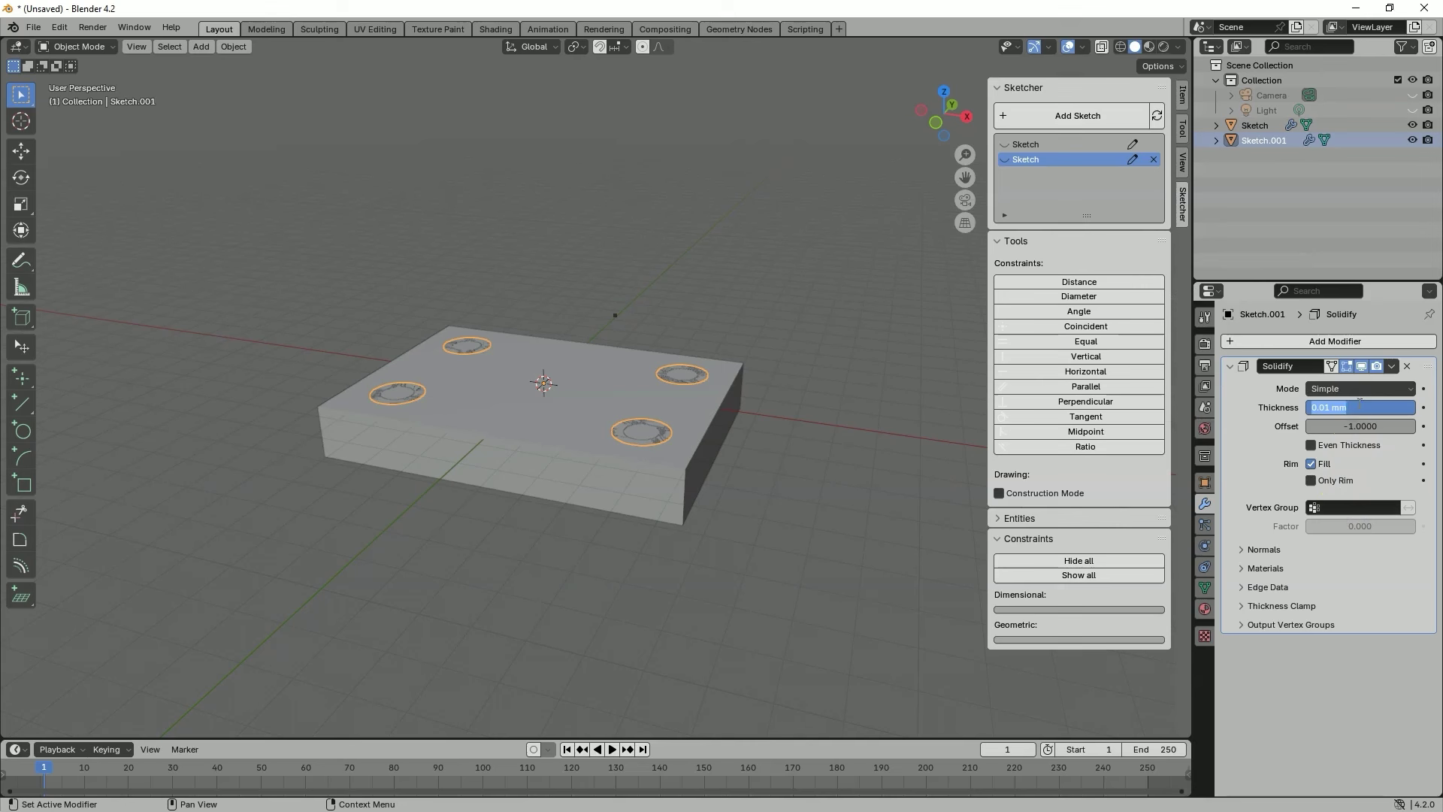
pyautogui.write('9')
pyautogui.press('Return')
pyautogui.moveTo(621, 369); pyautogui.dragTo(625, 340, button='middle')
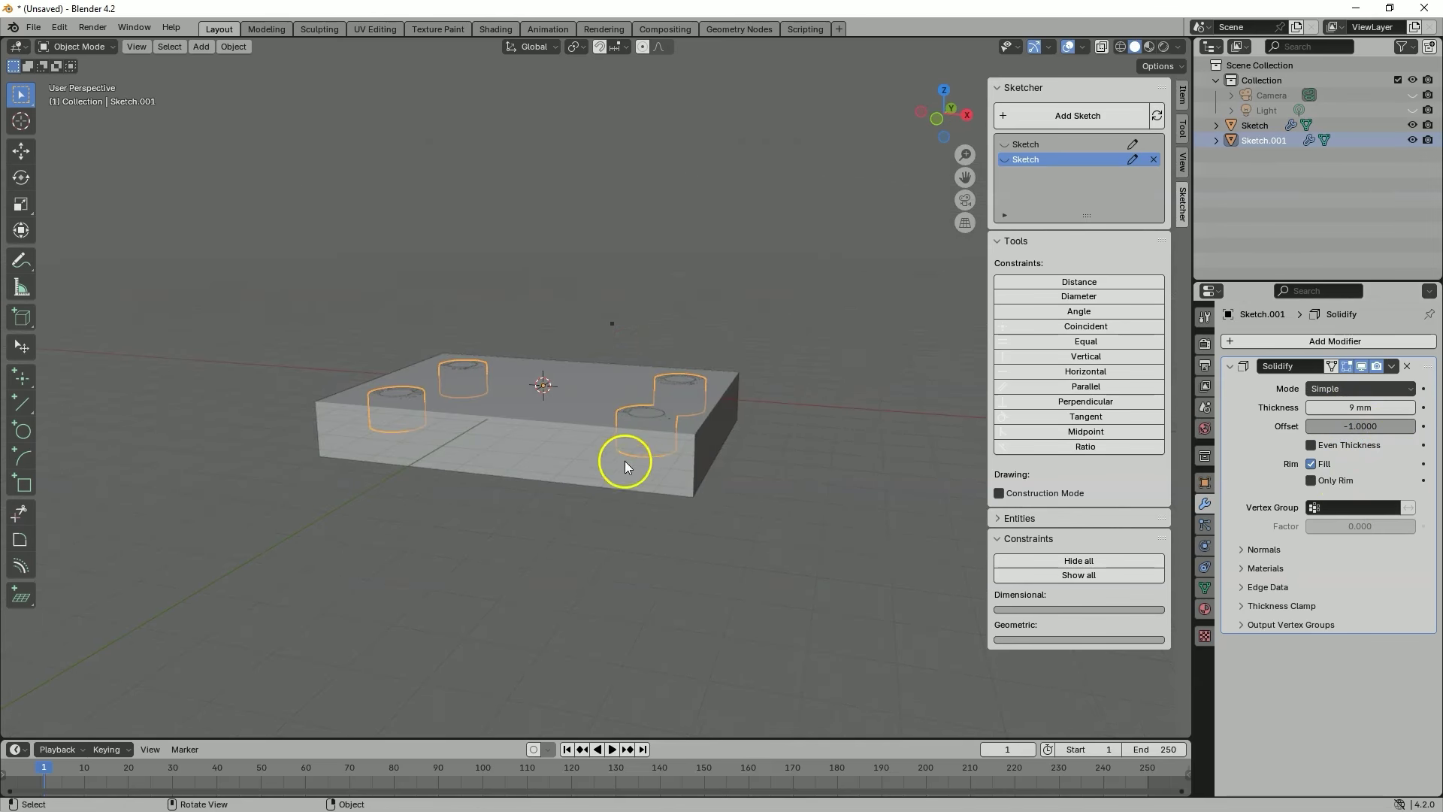
# - Toggle the plate and Sketch.001 visibility to compare them, then select the base plate
pyautogui.click(1413, 124)
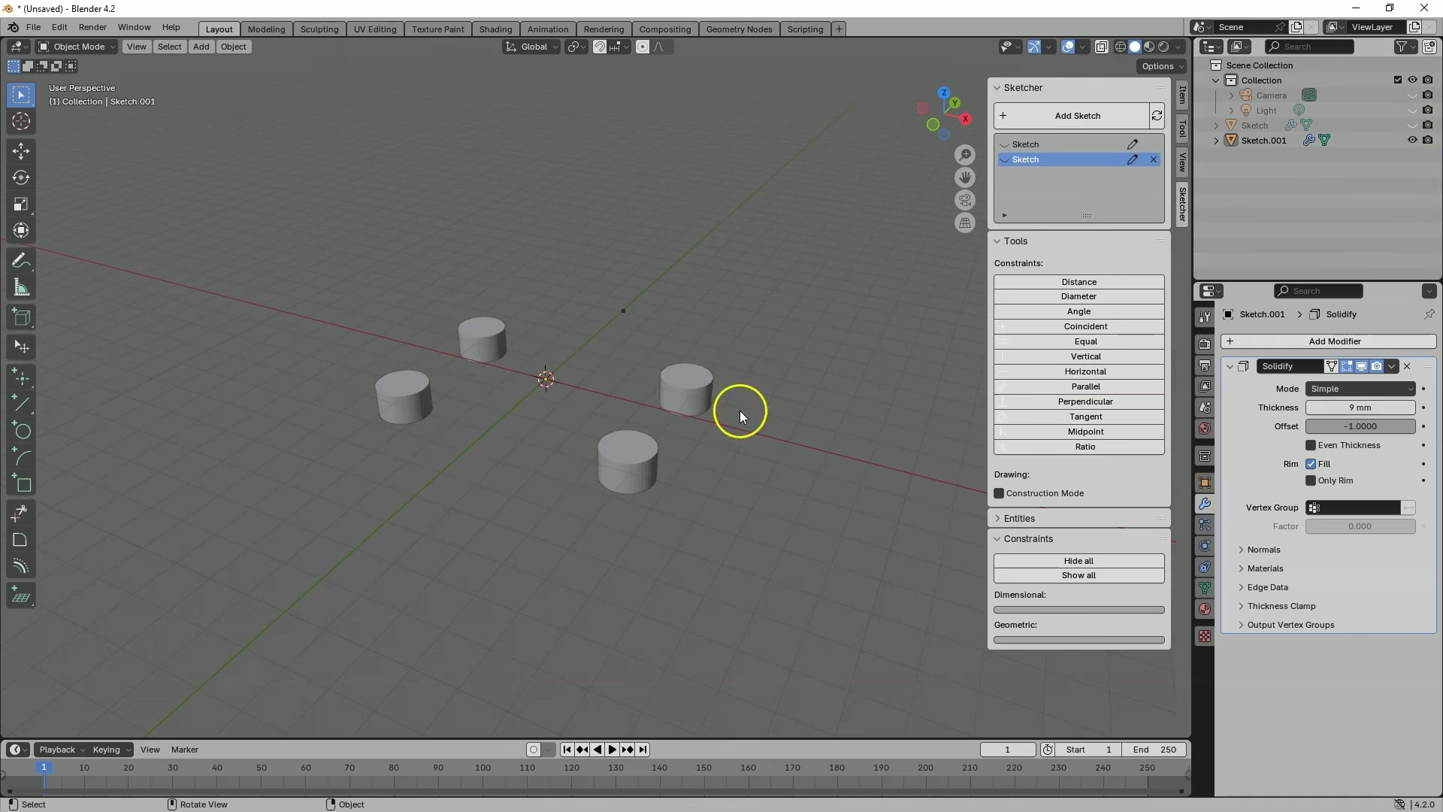
pyautogui.click(1412, 124)
pyautogui.click(1414, 140)
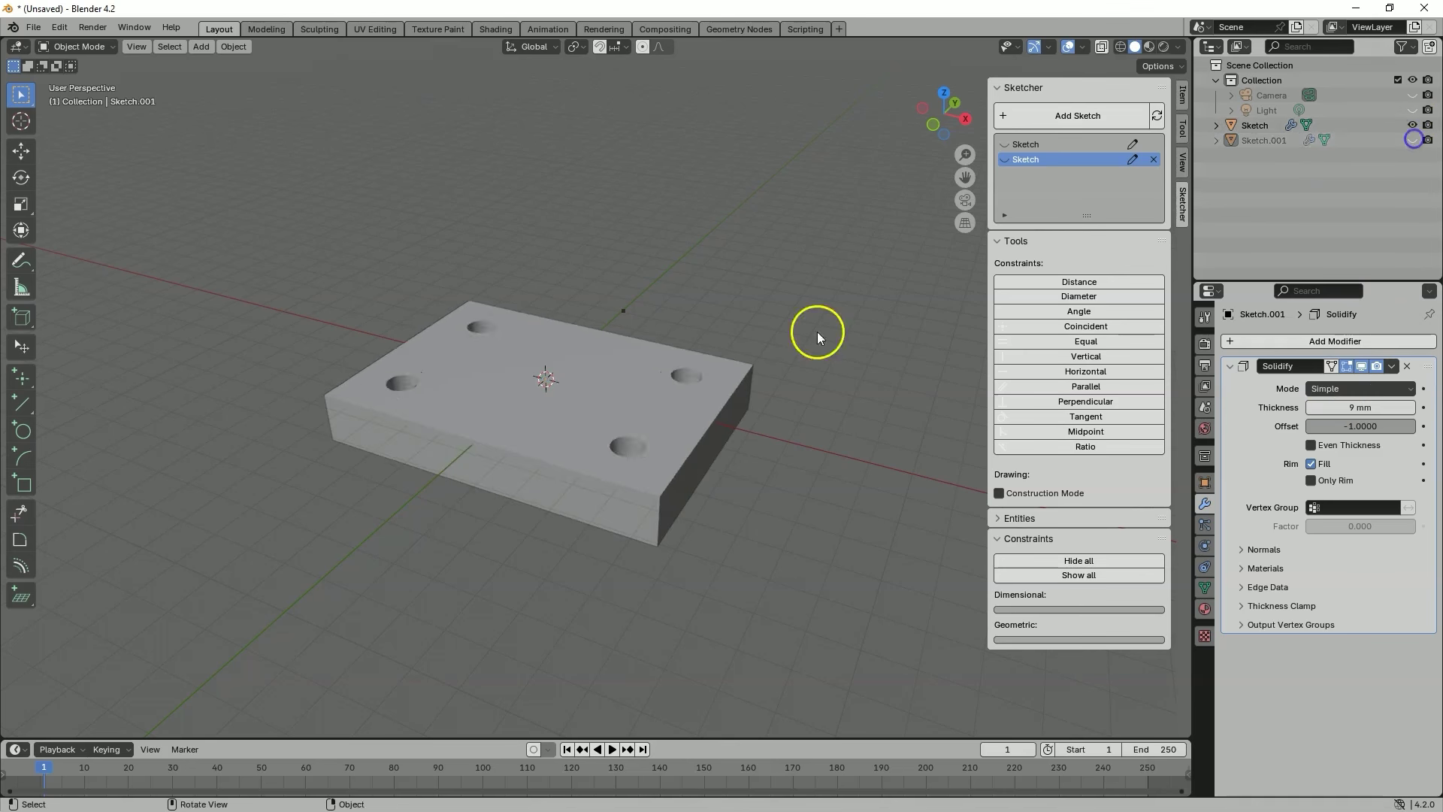
pyautogui.click(1413, 125)
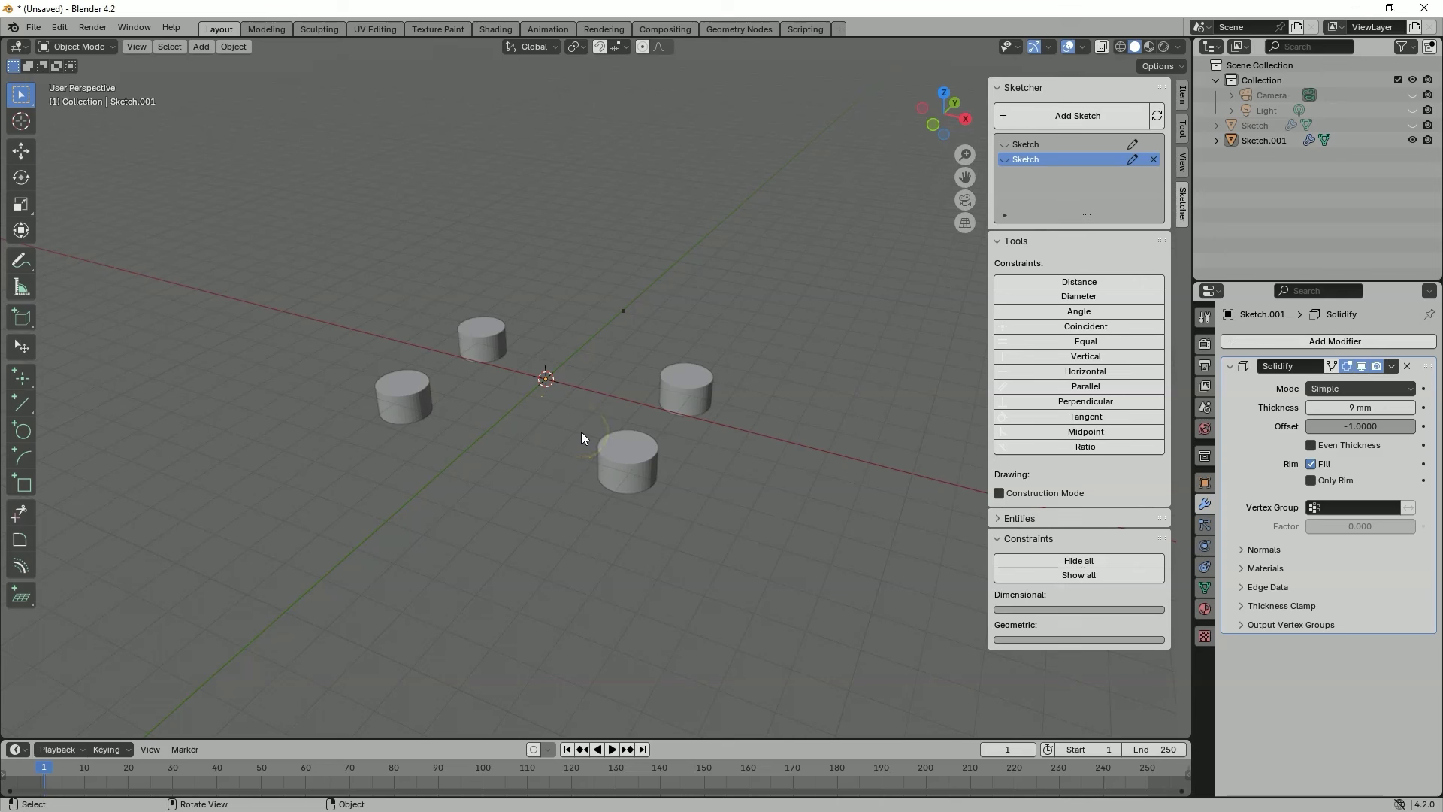
pyautogui.click(1414, 126)
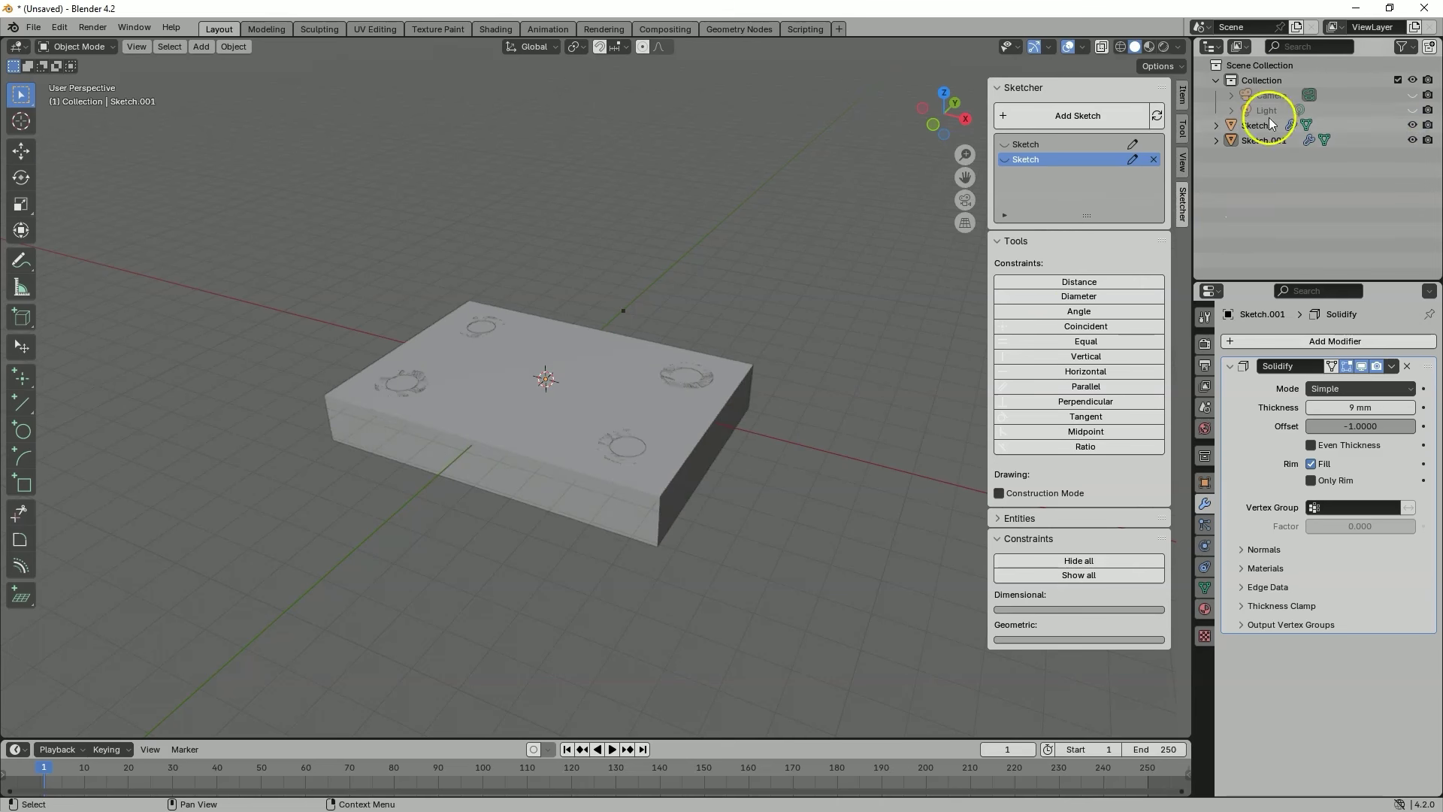
pyautogui.click(634, 460)
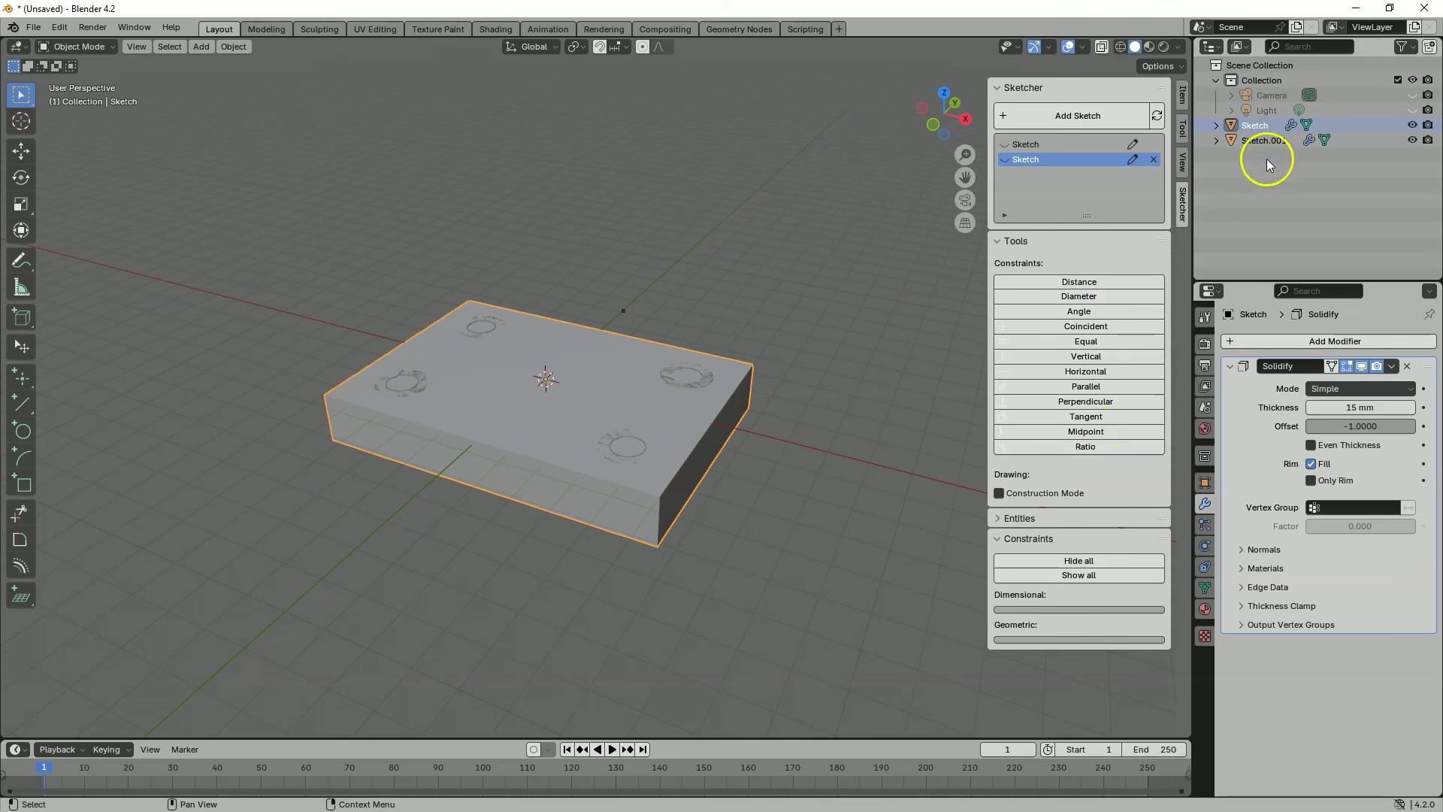
# - Add a Boolean Difference modifier to the plate, using Sketch.001 as the cutter object
pyautogui.click(1311, 343)
pyautogui.moveTo(1252, 343)
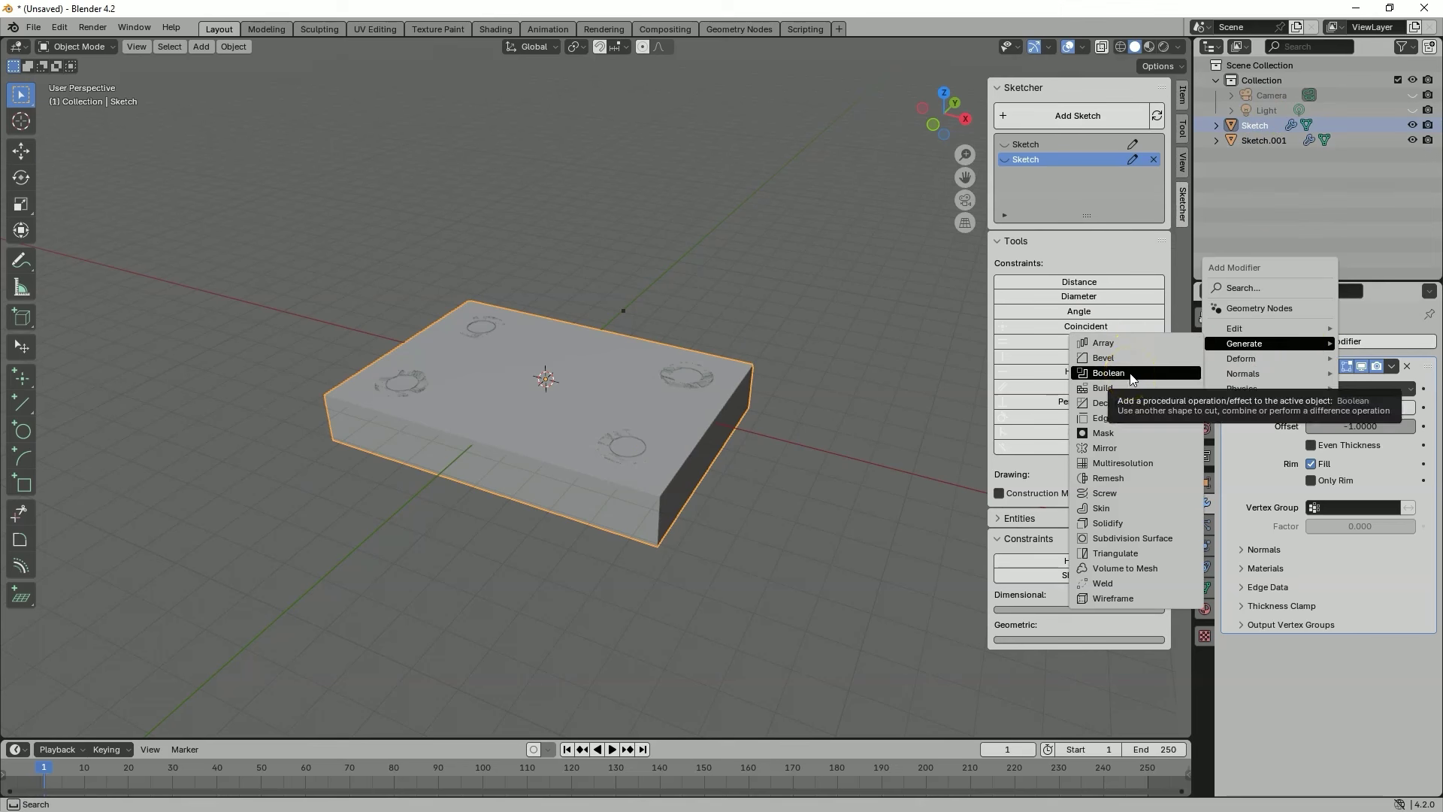
pyautogui.click(1132, 375)
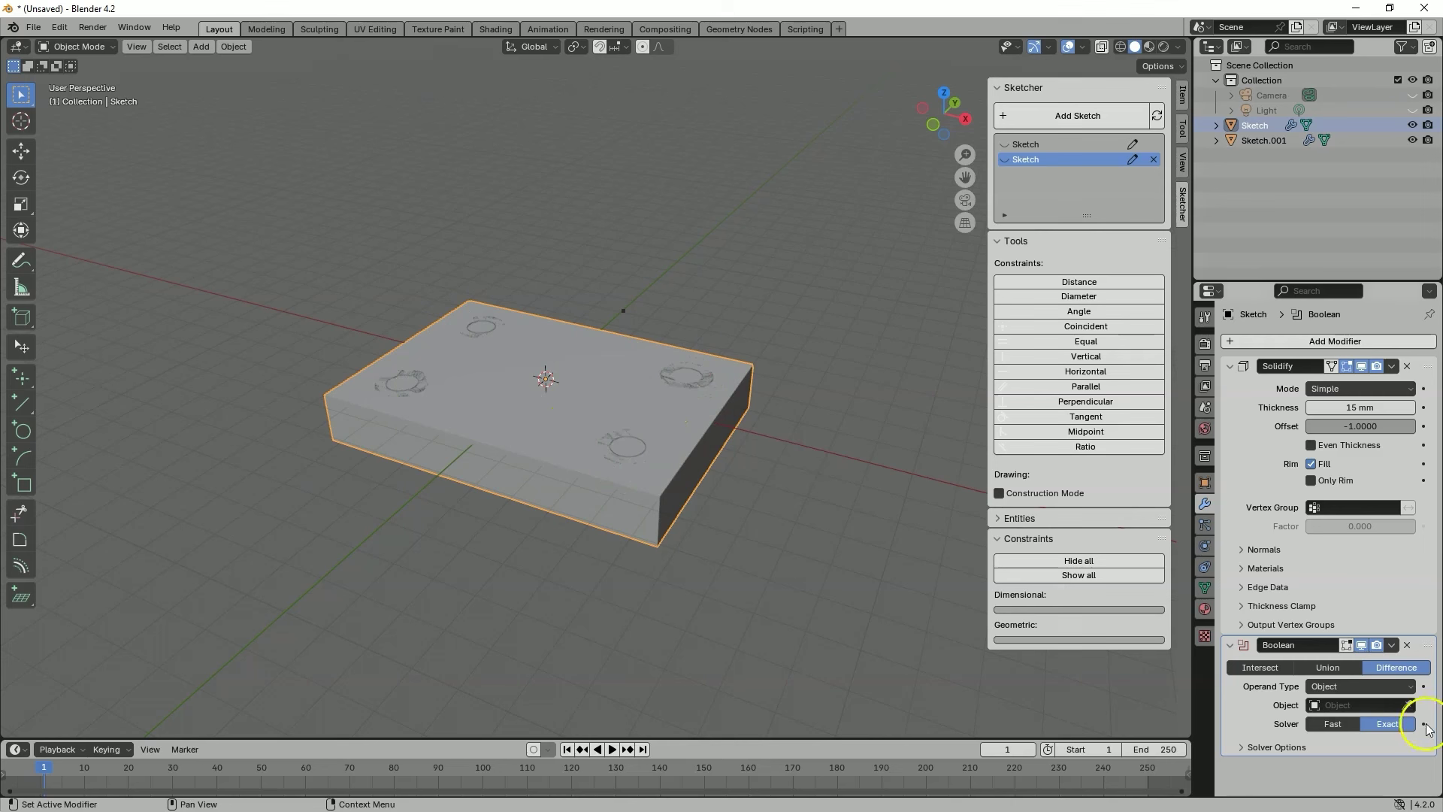
pyautogui.click(1355, 705)
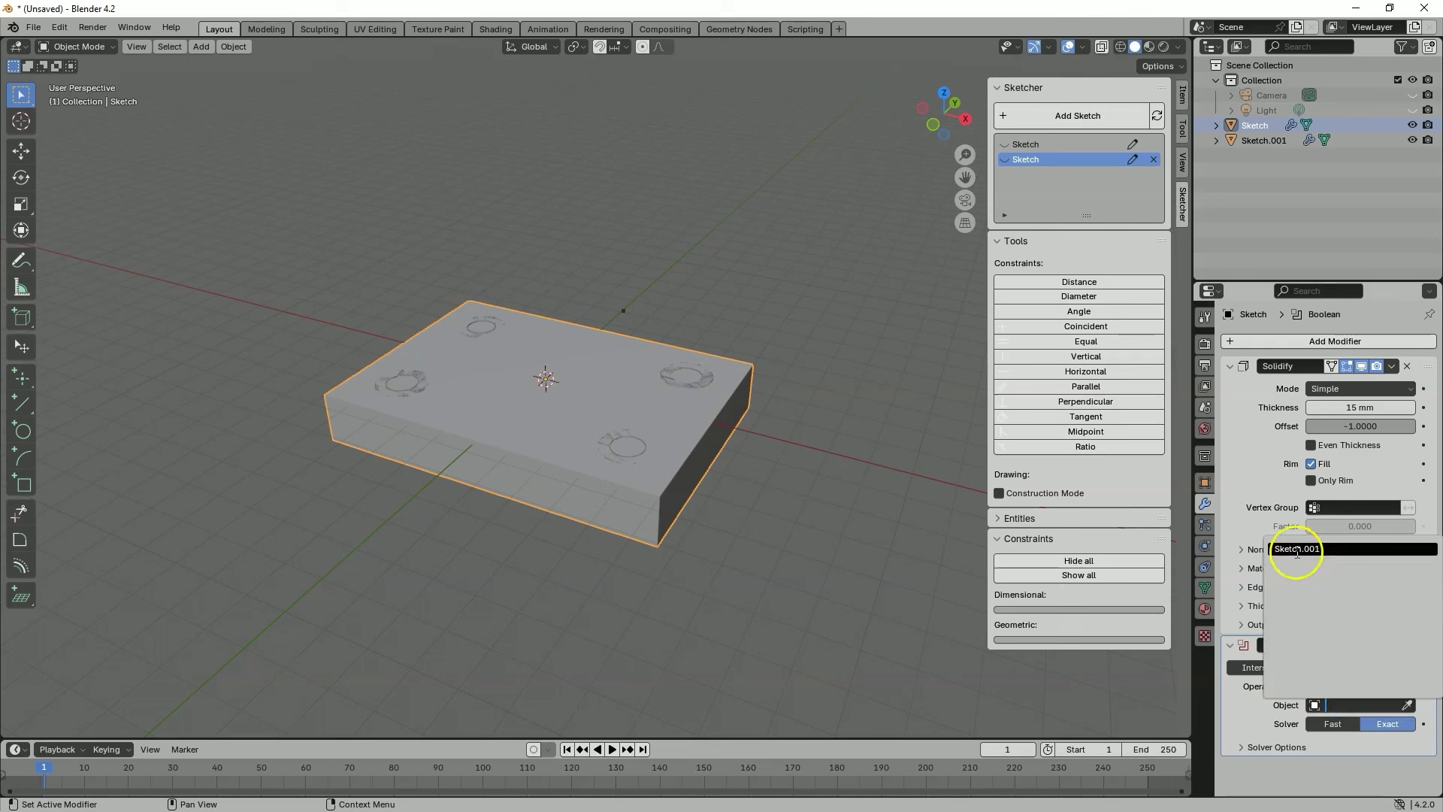
pyautogui.click(1265, 720)
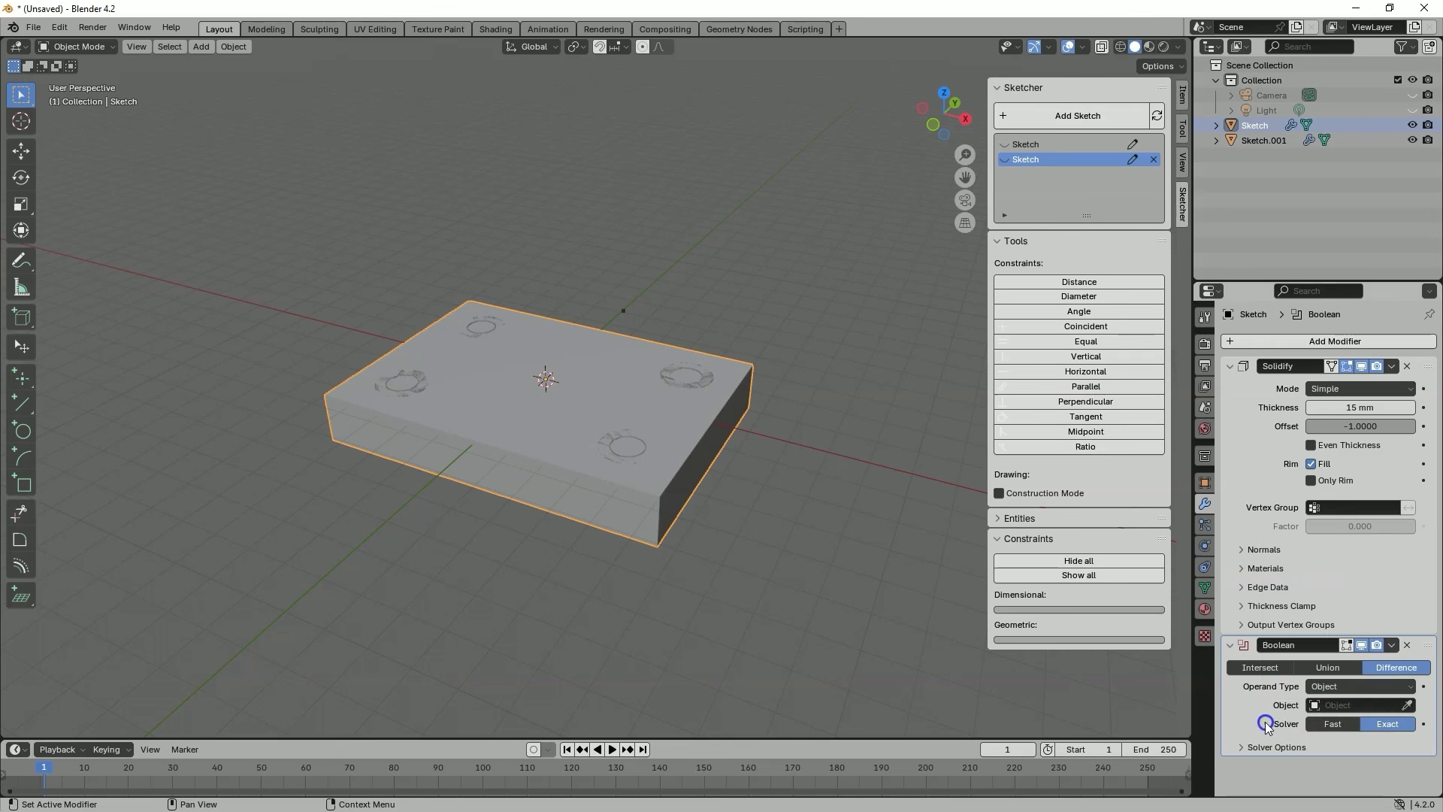
pyautogui.click(1408, 705)
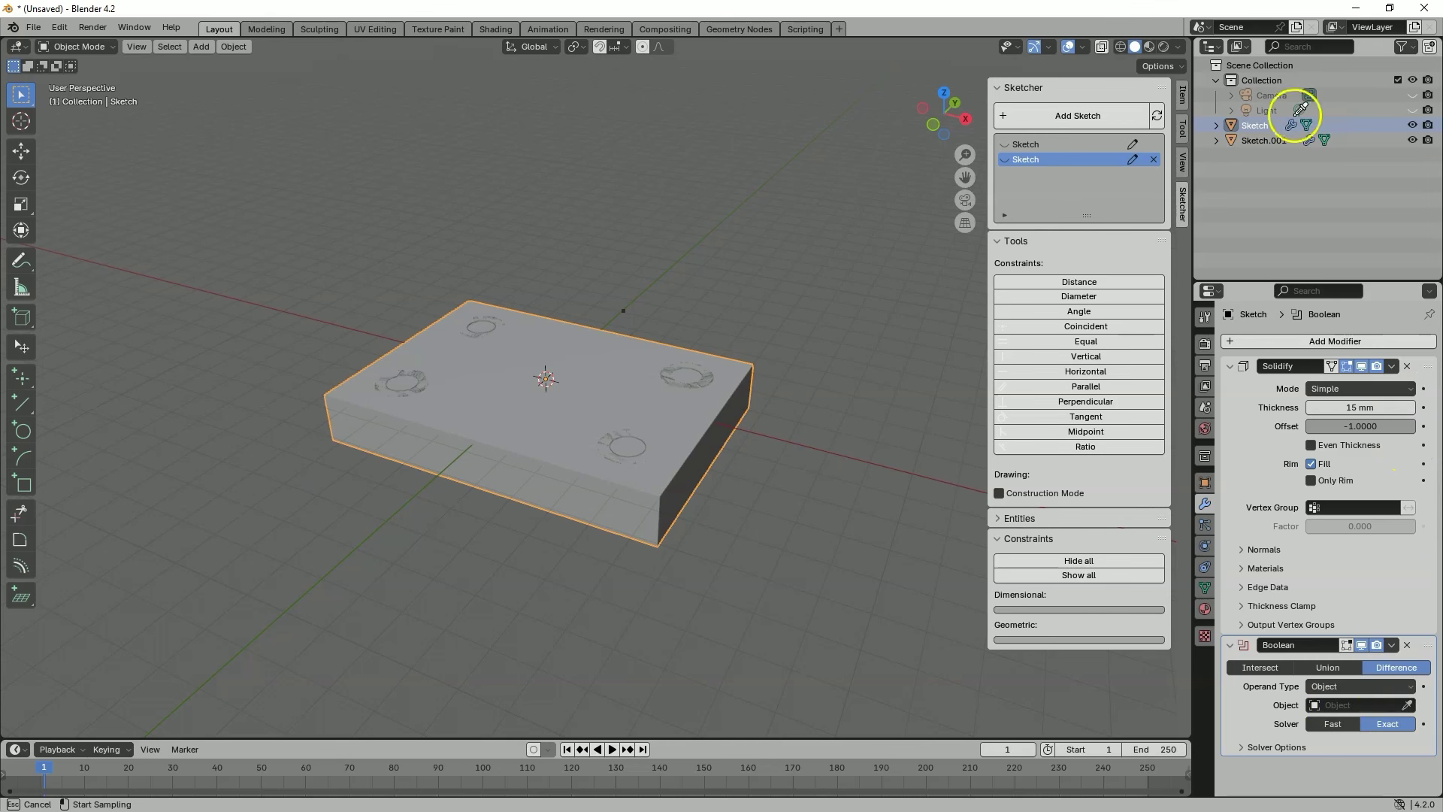
pyautogui.click(1264, 141)
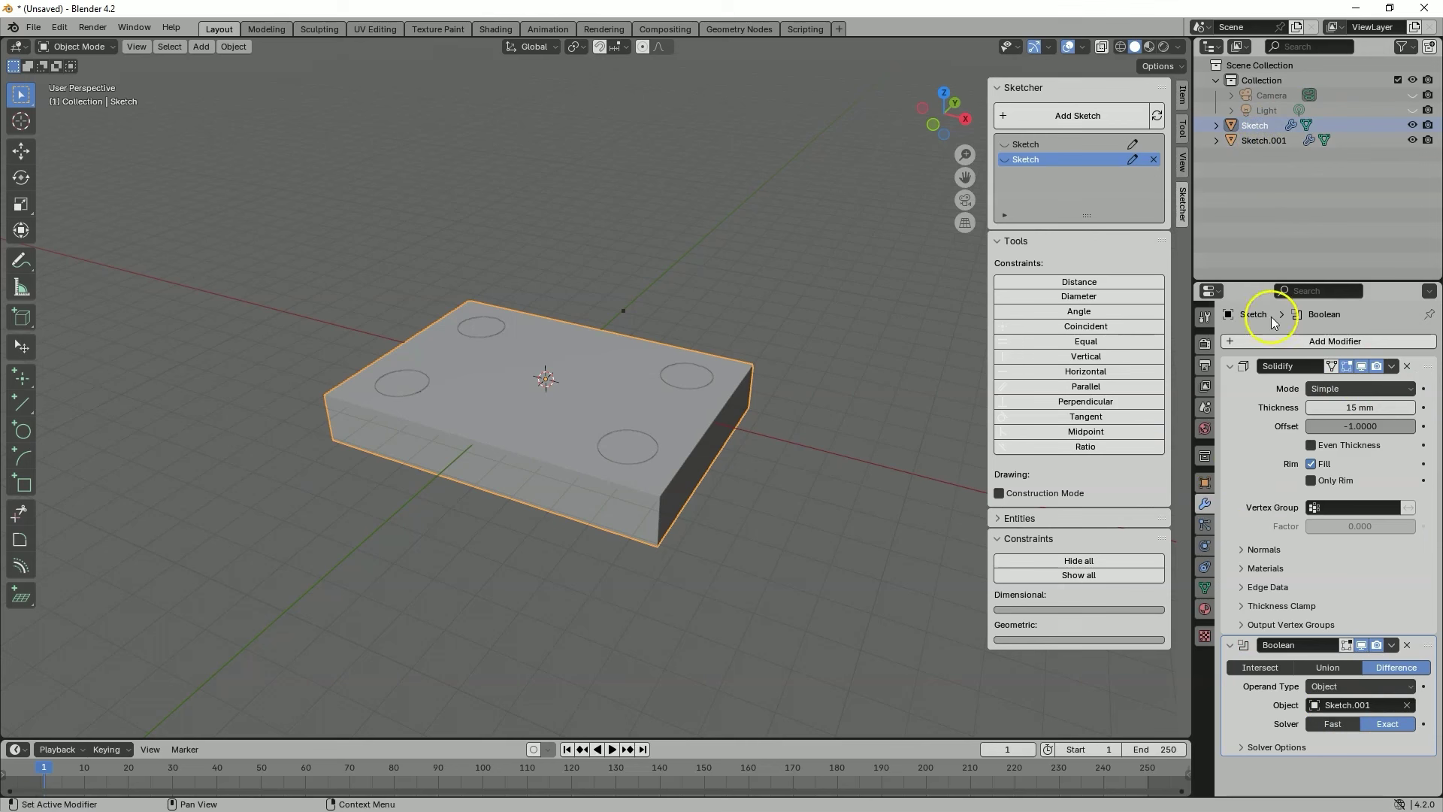
pyautogui.click(1412, 141)
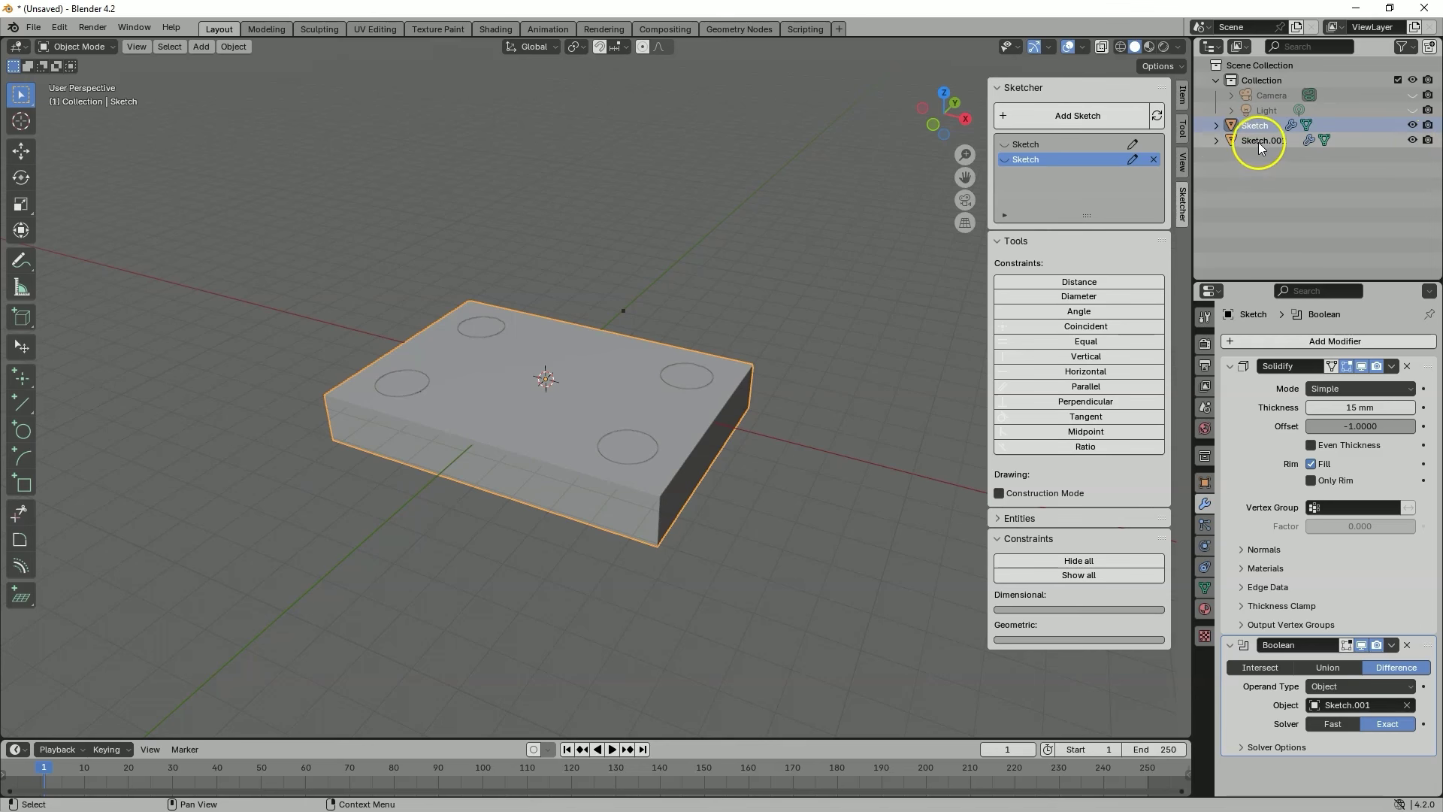
# - Hide the Sketch.001 cylinders and orbit around the plate to inspect the four counterbored holes
pyautogui.click(1412, 140)
pyautogui.moveTo(798, 313); pyautogui.dragTo(865, 280, button='middle')
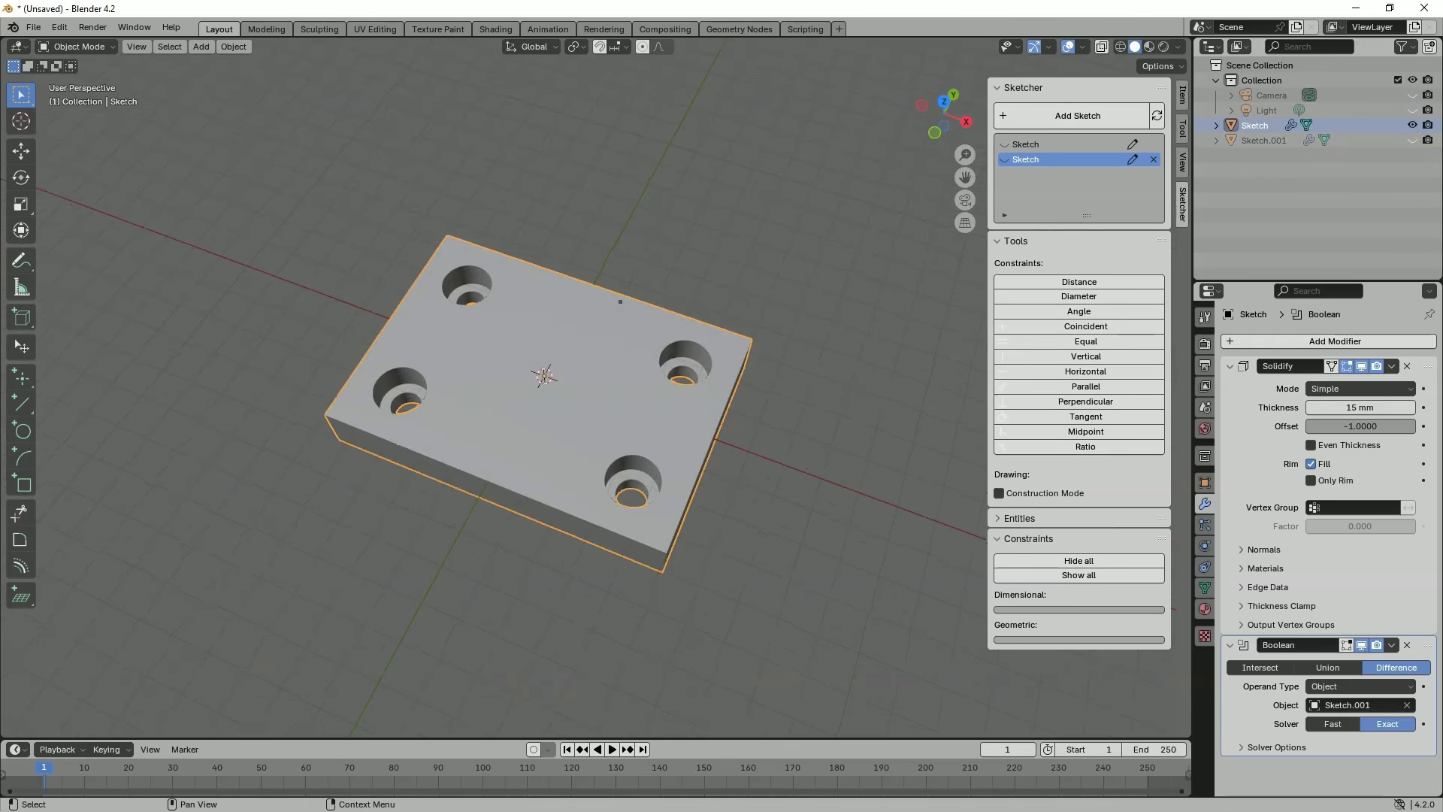
pyautogui.click(1413, 140)
pyautogui.click(1413, 140)
pyautogui.moveTo(759, 272)
pyautogui.mouseDown(button='middle')
pyautogui.moveTo(717, 400)
pyautogui.moveTo(759, 391)
pyautogui.mouseUp(button='middle')
pyautogui.click(1412, 140)
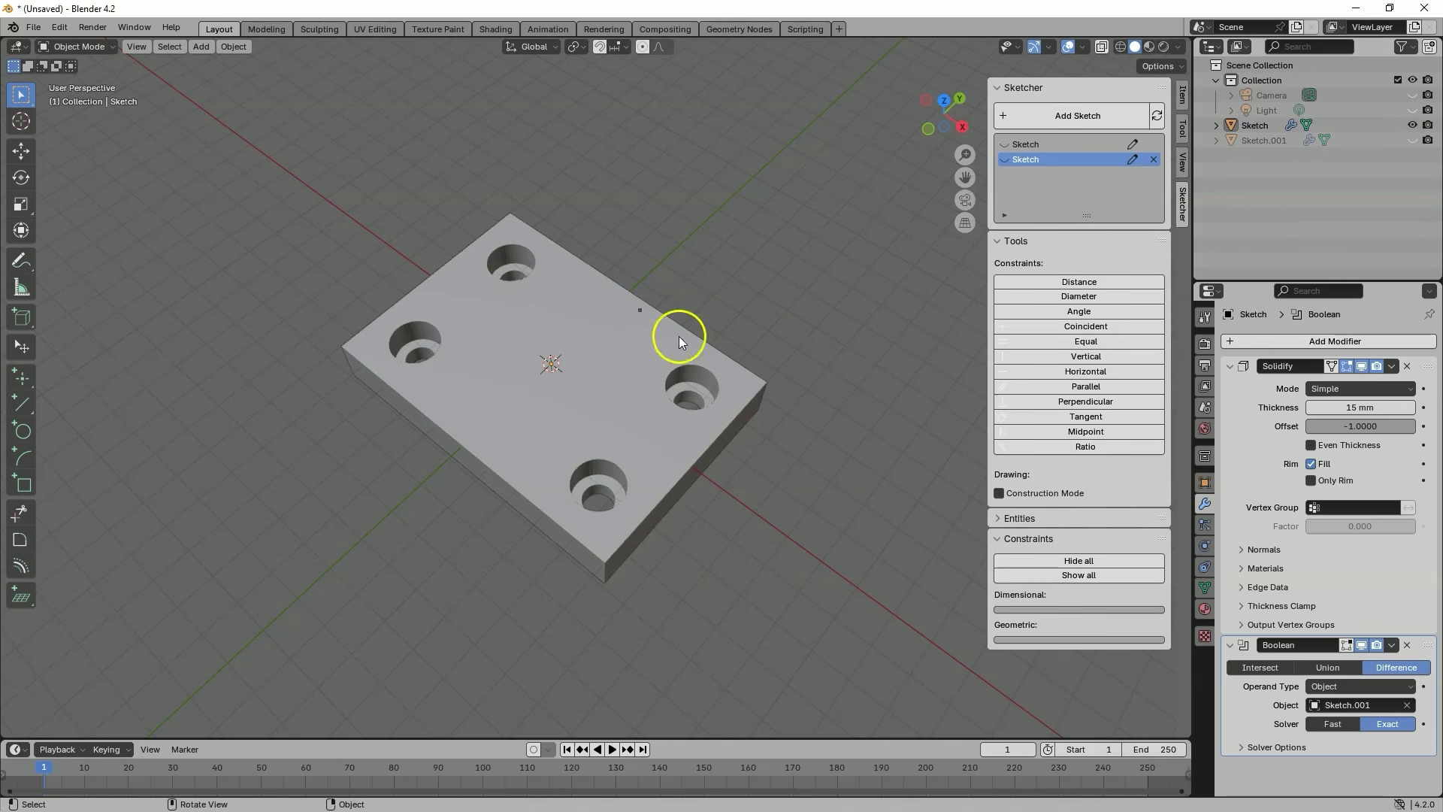
pyautogui.moveTo(609, 375)
pyautogui.mouseDown(button='middle')
pyautogui.moveTo(574, 442)
pyautogui.moveTo(574, 362)
pyautogui.moveTo(570, 454)
pyautogui.moveTo(468, 269)
pyautogui.mouseUp(button='middle')
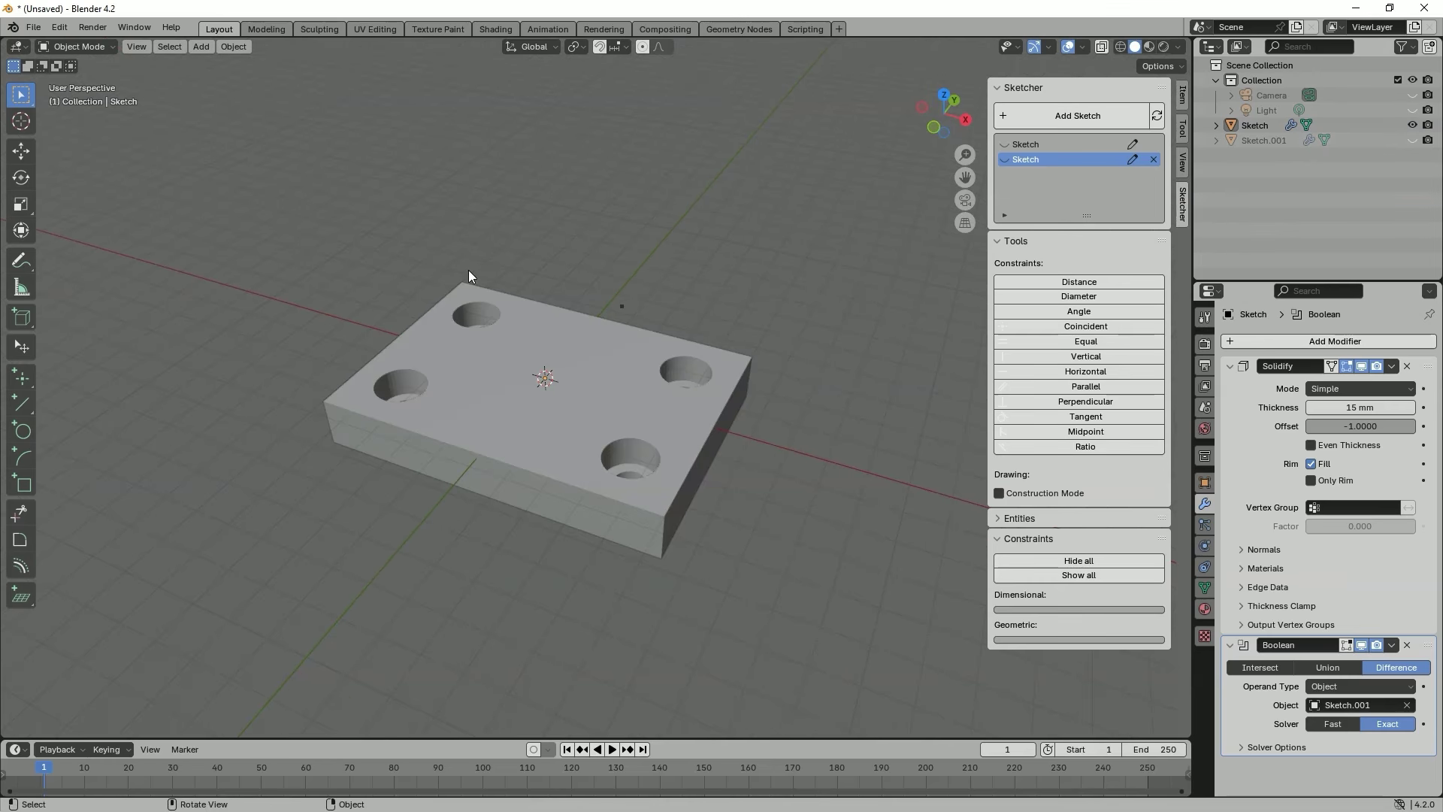